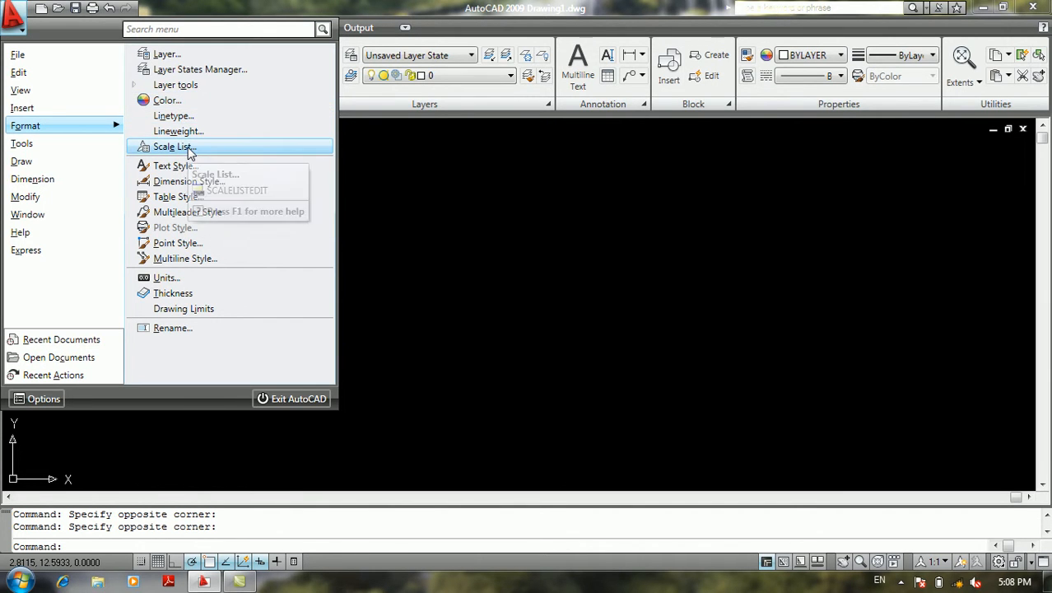
Open the drawing's scale list and examine the available scales from start to end
{"action": "left_click", "coordinate": [188, 146]}
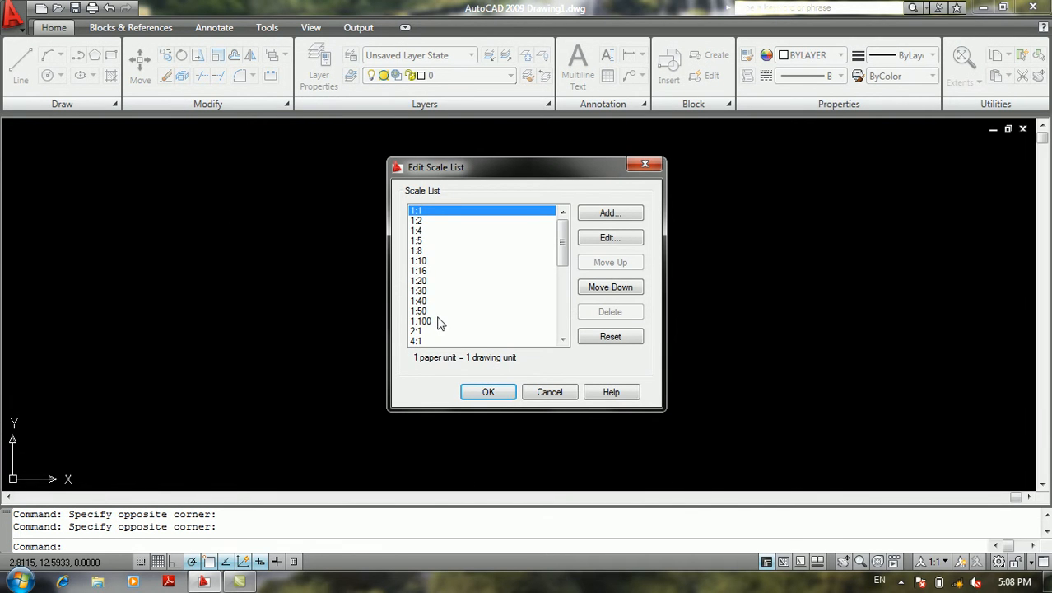
{"action": "left_click", "coordinate": [417, 261]}
{"action": "scroll", "coordinate": [419, 264], "scroll_direction": "down", "scroll_amount": 8}
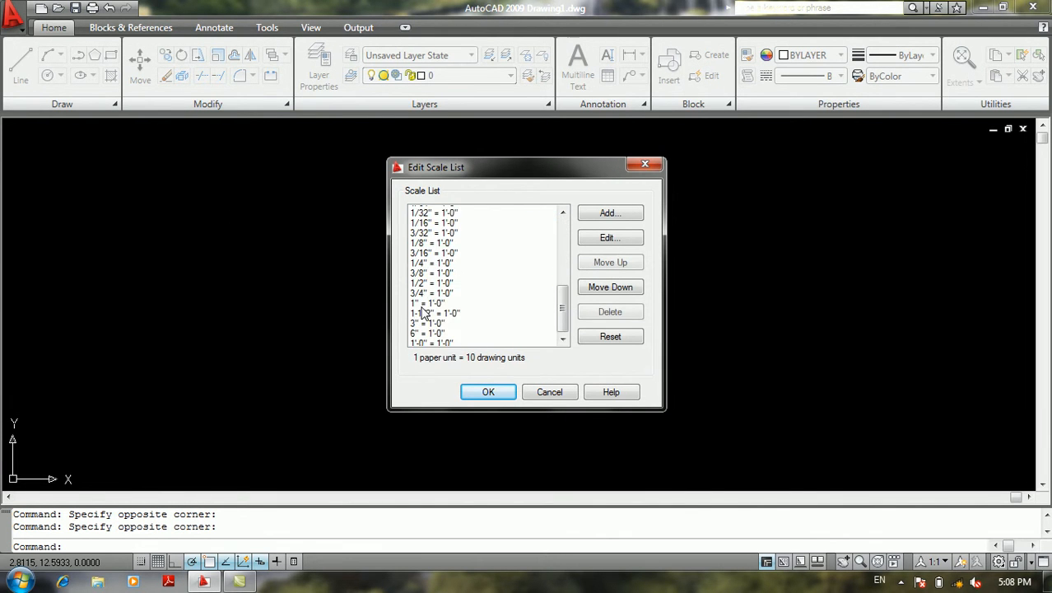
{"action": "scroll", "coordinate": [422, 305], "scroll_direction": "up", "scroll_amount": 5}
{"action": "scroll", "coordinate": [422, 316], "scroll_direction": "down", "scroll_amount": 2}
{"action": "scroll", "coordinate": [422, 315], "scroll_direction": "up", "scroll_amount": 4}
{"action": "scroll", "coordinate": [424, 313], "scroll_direction": "down", "scroll_amount": 5}
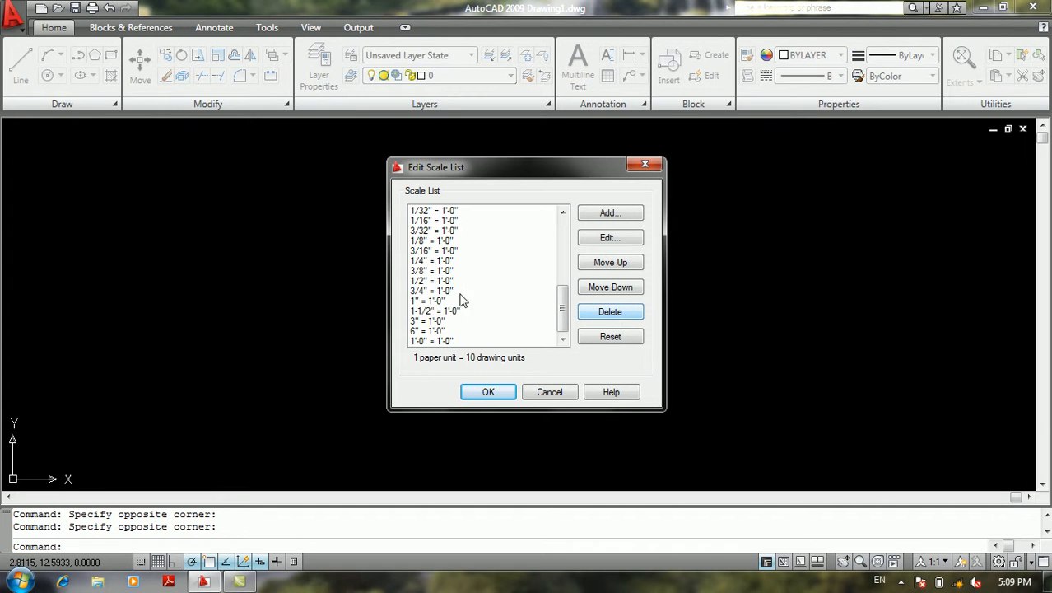
Delete every scale except 1:1 from the scale list
{"action": "left_click_drag", "start_coordinate": [437, 328], "coordinate": [431, 340]}
{"action": "left_click", "coordinate": [613, 313]}
{"action": "left_click", "coordinate": [613, 314]}
{"action": "left_click", "coordinate": [614, 313]}
{"action": "left_click", "coordinate": [613, 314]}
{"action": "left_click", "coordinate": [614, 314]}
{"action": "left_click", "coordinate": [613, 314]}
{"action": "left_click", "coordinate": [613, 313]}
{"action": "left_click", "coordinate": [615, 315]}
{"action": "left_click", "coordinate": [617, 316]}
{"action": "left_click", "coordinate": [614, 313]}
{"action": "left_click", "coordinate": [614, 313]}
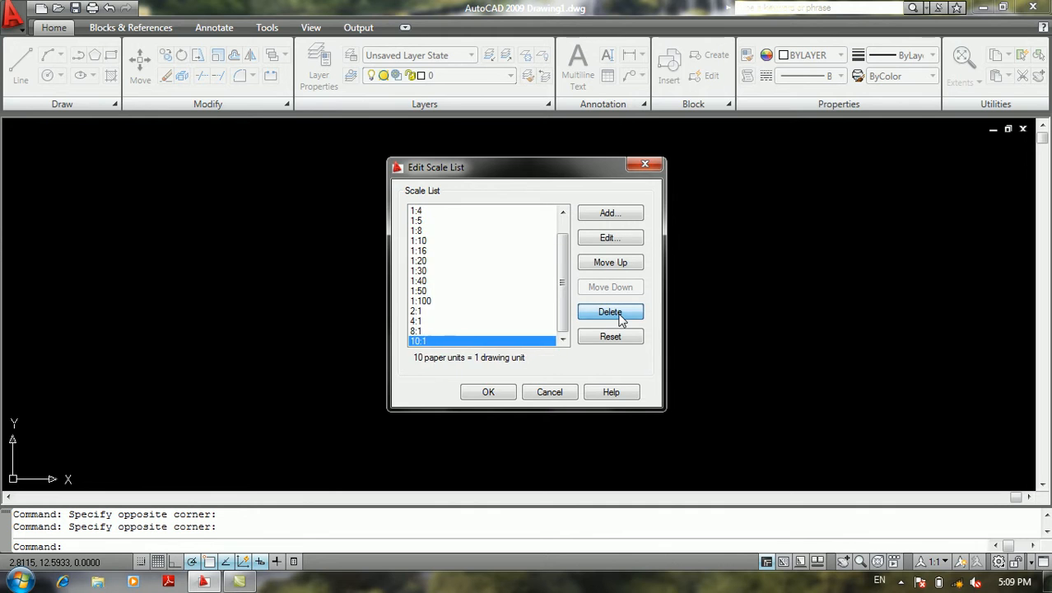
{"action": "left_click", "coordinate": [613, 313]}
{"action": "left_click", "coordinate": [613, 314]}
{"action": "left_click", "coordinate": [613, 314]}
{"action": "left_click", "coordinate": [614, 313]}
{"action": "left_click", "coordinate": [613, 314]}
{"action": "left_click", "coordinate": [613, 314]}
{"action": "left_click", "coordinate": [619, 314]}
{"action": "left_click", "coordinate": [619, 314]}
{"action": "left_click", "coordinate": [619, 314]}
{"action": "left_click", "coordinate": [619, 315]}
{"action": "left_click", "coordinate": [619, 315]}
{"action": "left_click", "coordinate": [619, 315]}
{"action": "left_click", "coordinate": [619, 315]}
{"action": "left_click", "coordinate": [463, 254]}
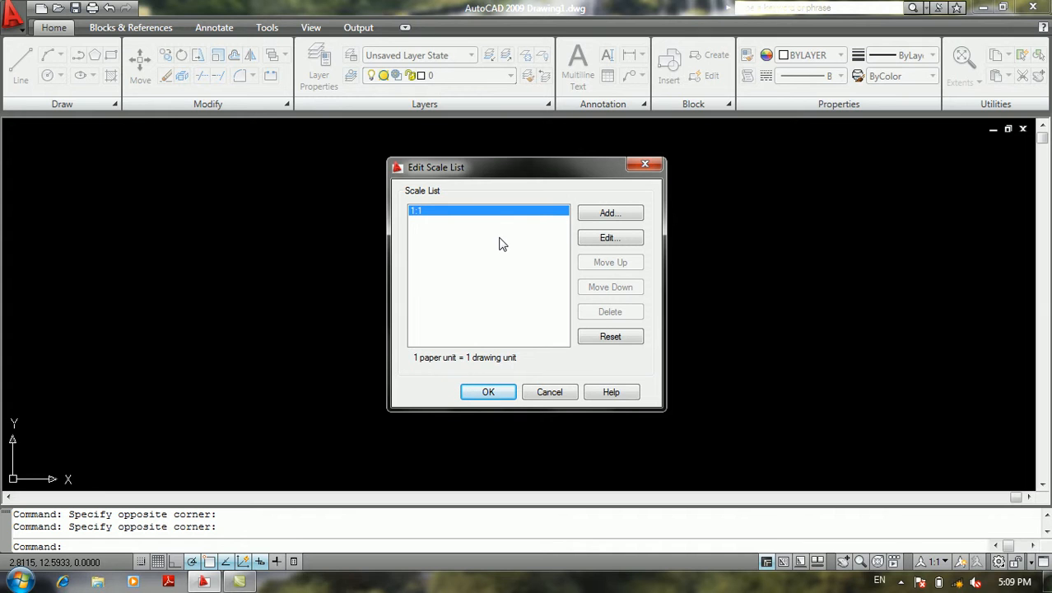
Add a scale named 1:100 with 1 paper unit equal to 100 drawing units
{"action": "left_click", "coordinate": [626, 214]}
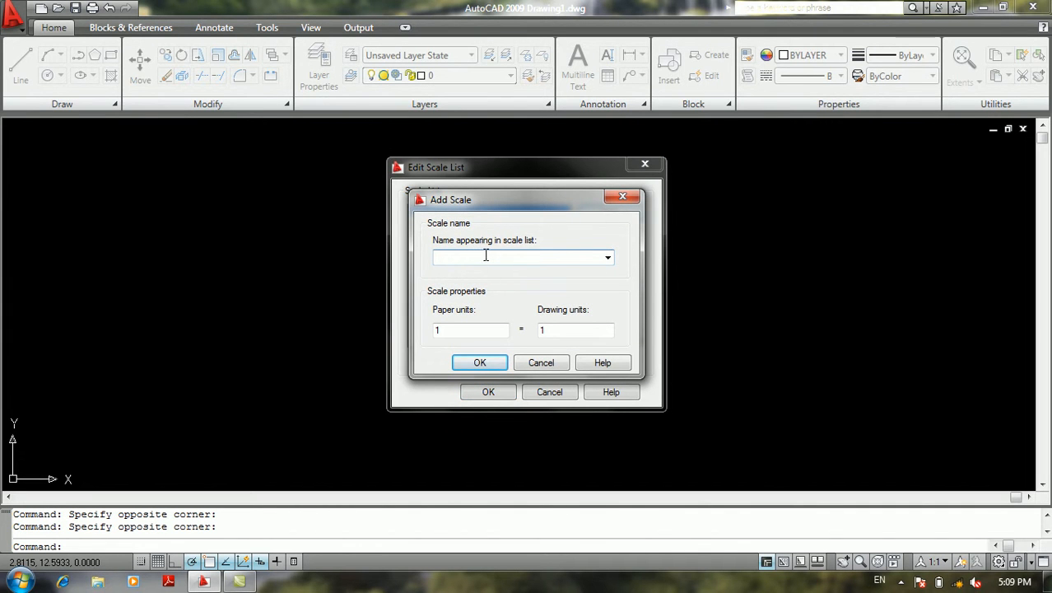
{"action": "left_click_drag", "start_coordinate": [471, 195], "coordinate": [556, 211]}
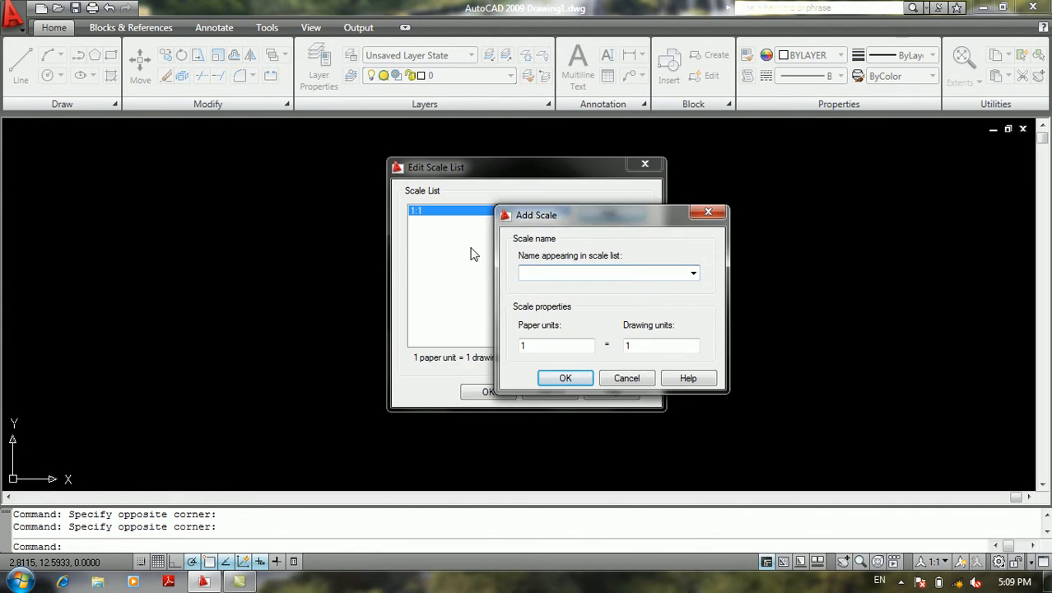
{"action": "type", "text": "1:100"}
{"action": "left_click", "coordinate": [543, 344]}
{"action": "left_click", "coordinate": [651, 346]}
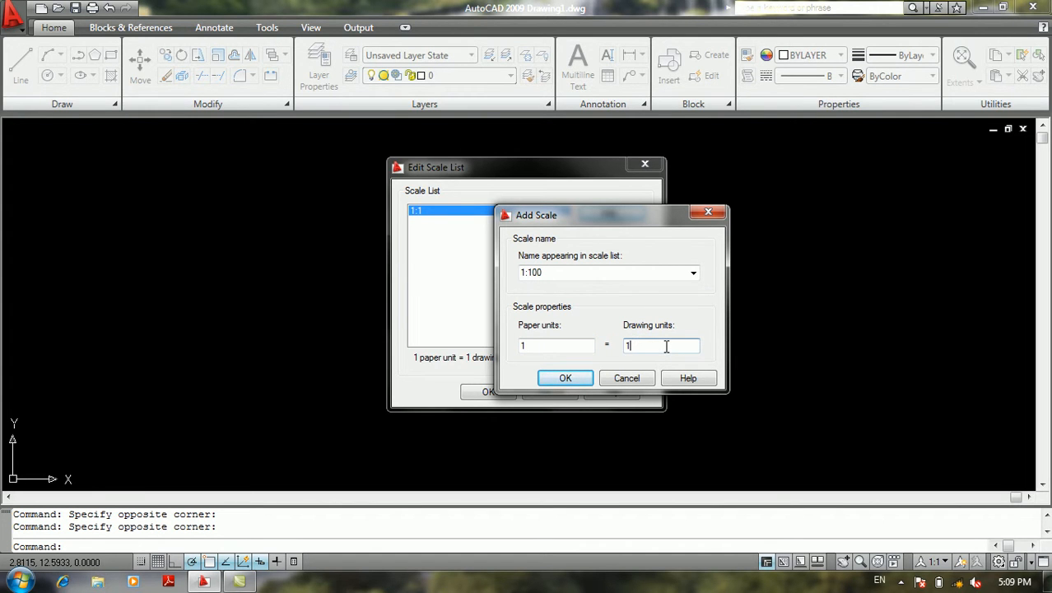
{"action": "left_click", "coordinate": [565, 379]}
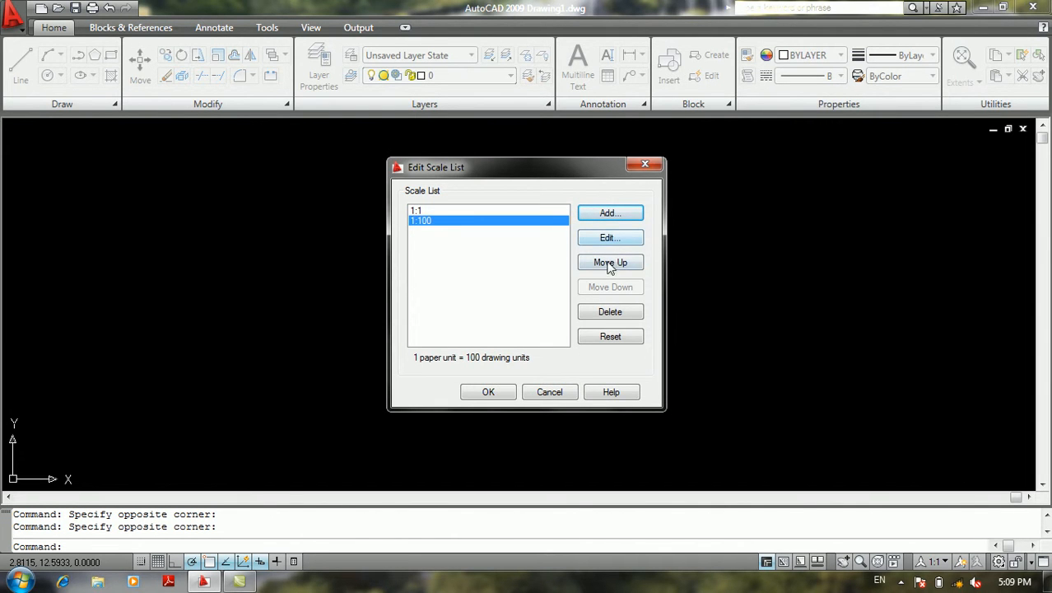
Add a scale named 1:25 with 1 paper unit equal to 25 drawing units
{"action": "left_click", "coordinate": [607, 216]}
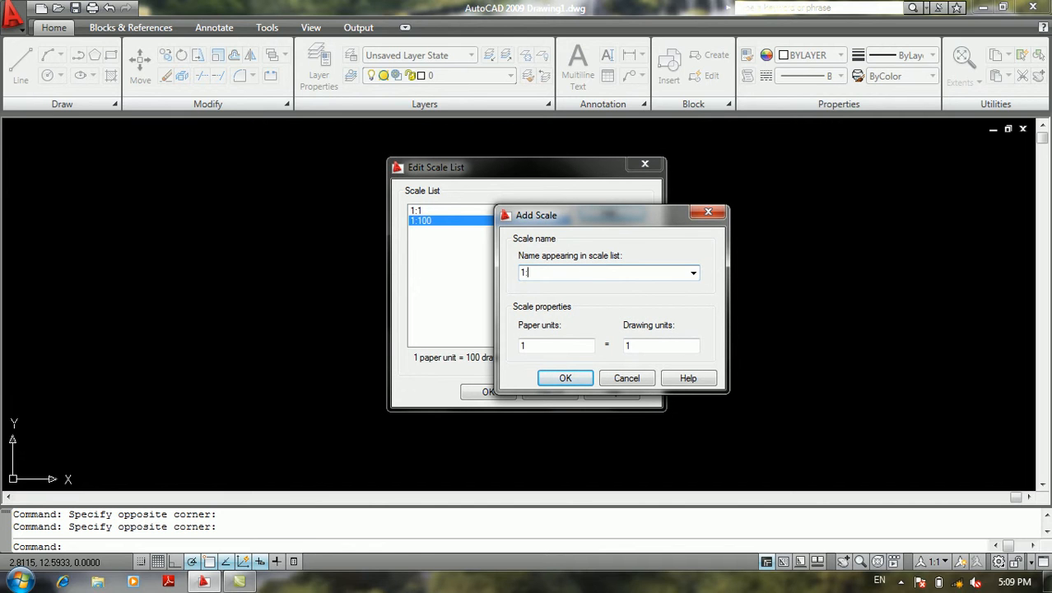
{"action": "type", "text": "1:25"}
{"action": "left_click", "coordinate": [656, 348]}
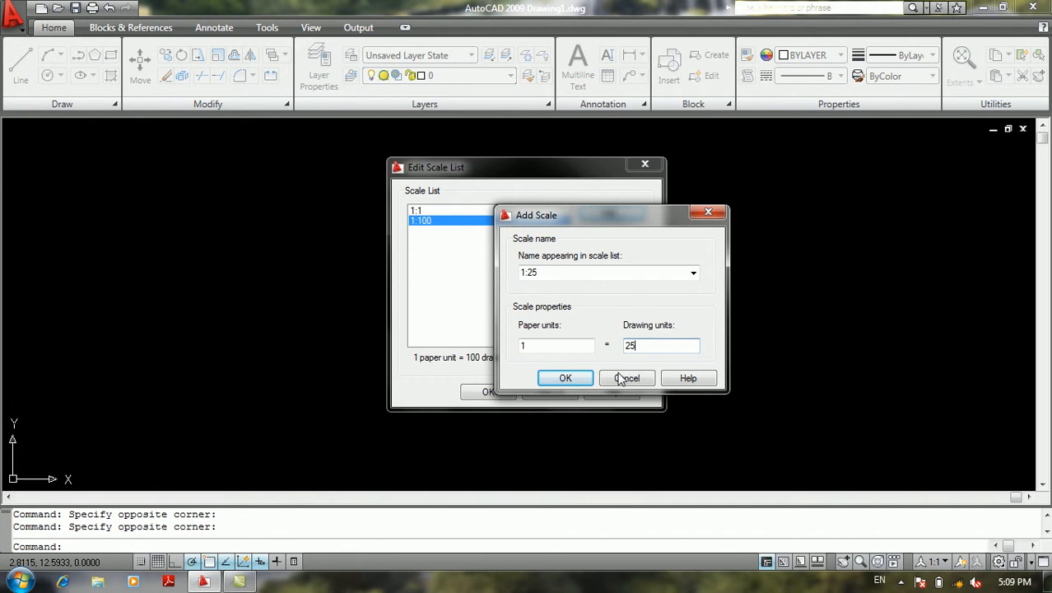
{"action": "left_click", "coordinate": [587, 374]}
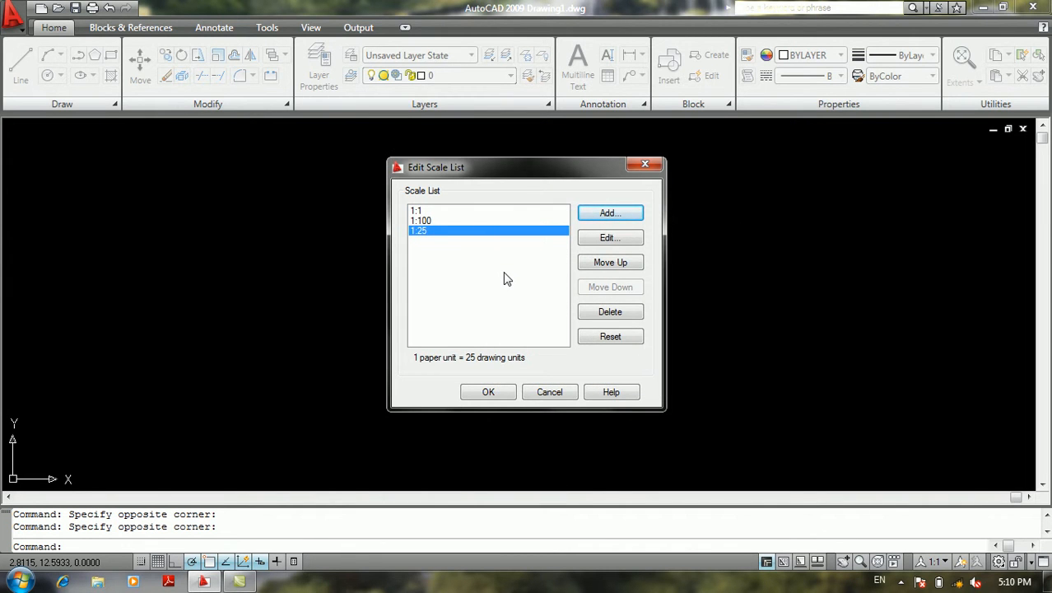
View the edit settings of the 1:25 scale and close the scale list without saving the changes
{"action": "left_click", "coordinate": [608, 241]}
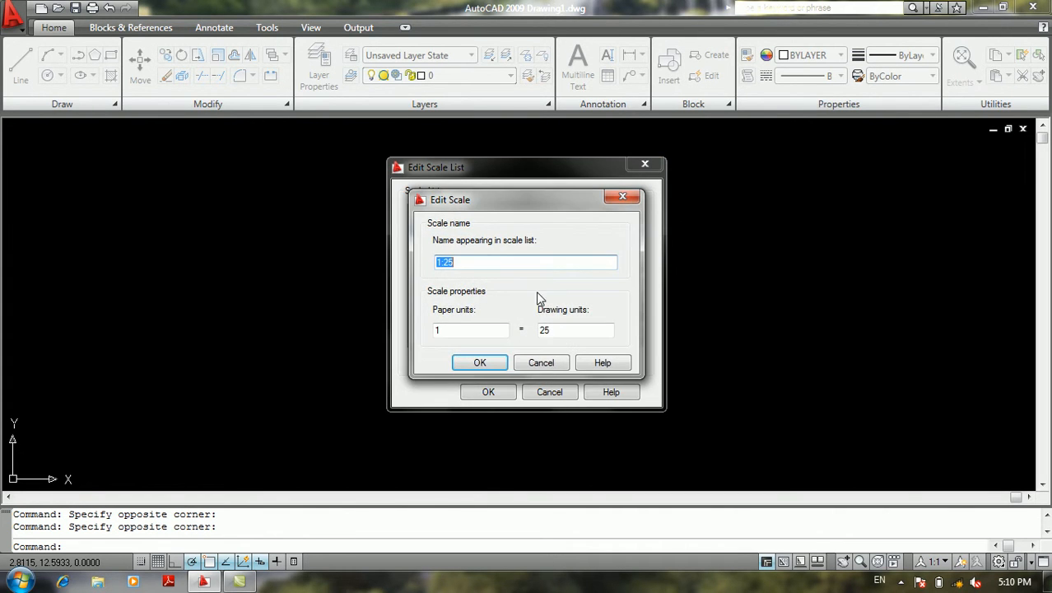
{"action": "left_click", "coordinate": [544, 363]}
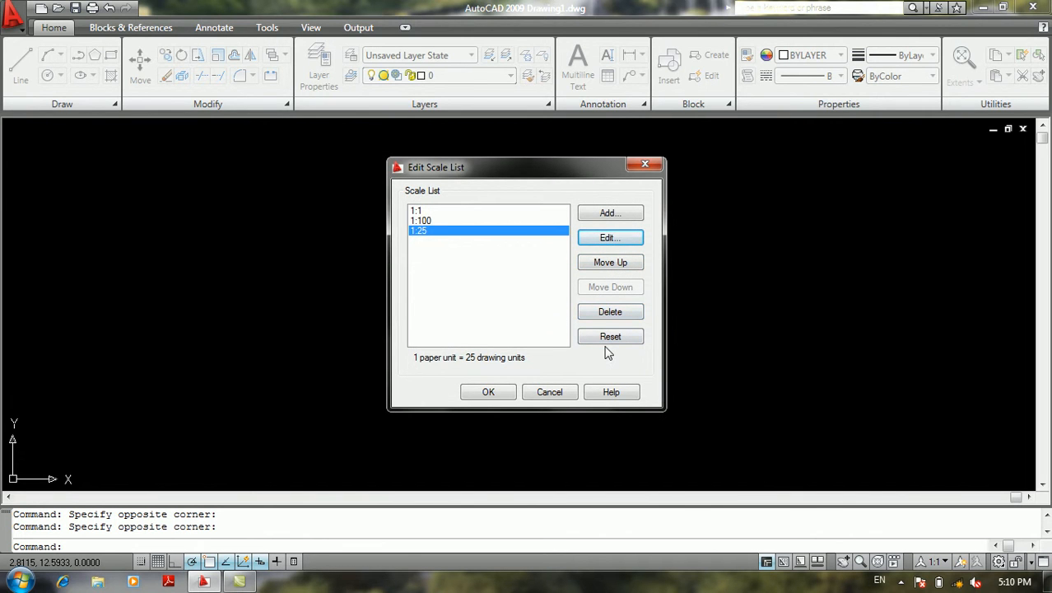
{"action": "left_click", "coordinate": [549, 392]}
Rename the Annotative dimension style to 123 using the Rename command
{"action": "left_click", "coordinate": [13, 15]}
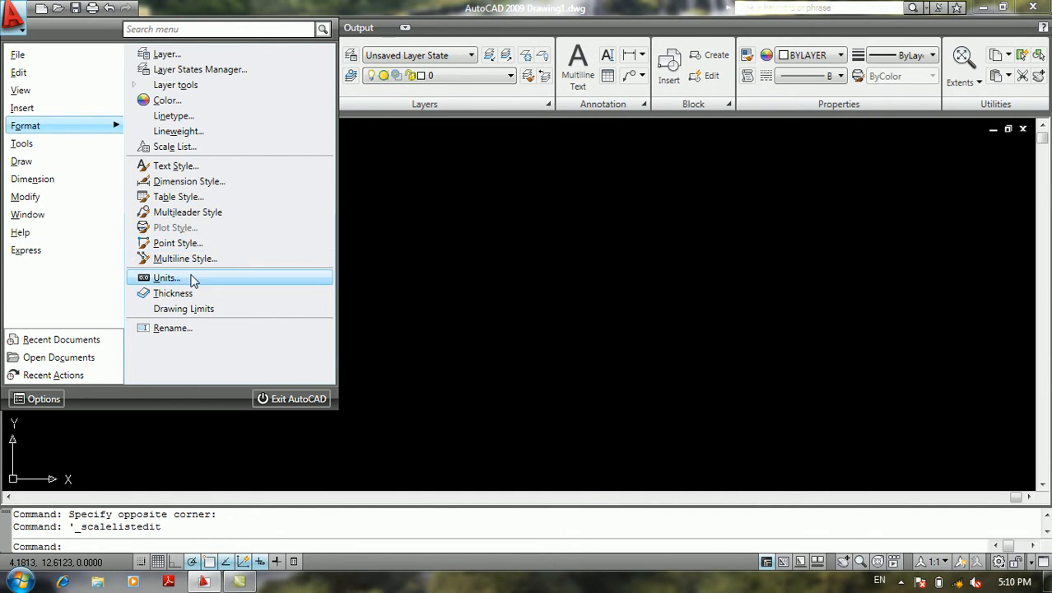
{"action": "left_click", "coordinate": [191, 327]}
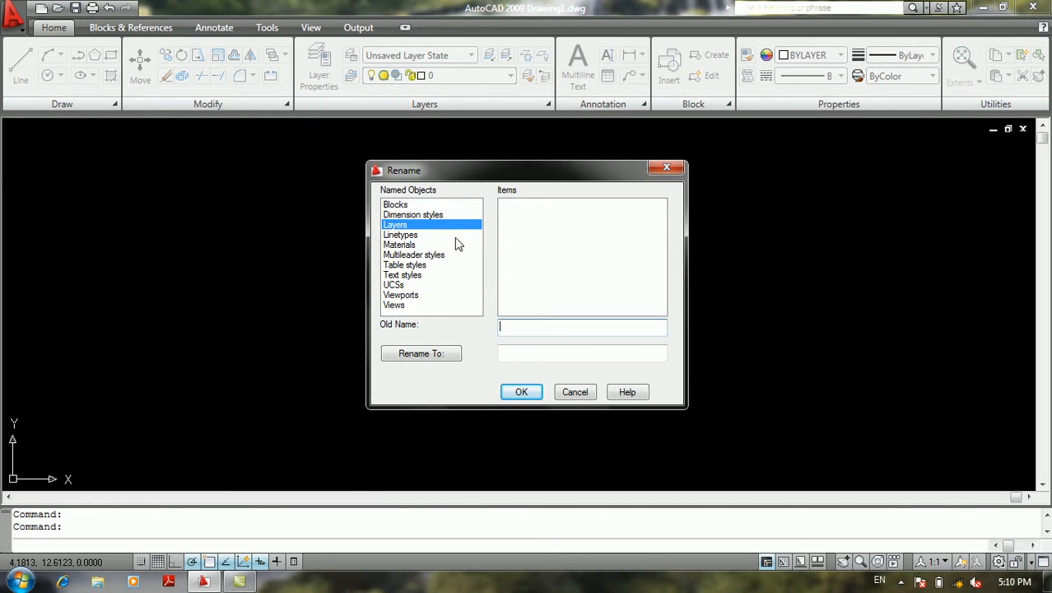
{"action": "left_click", "coordinate": [530, 354]}
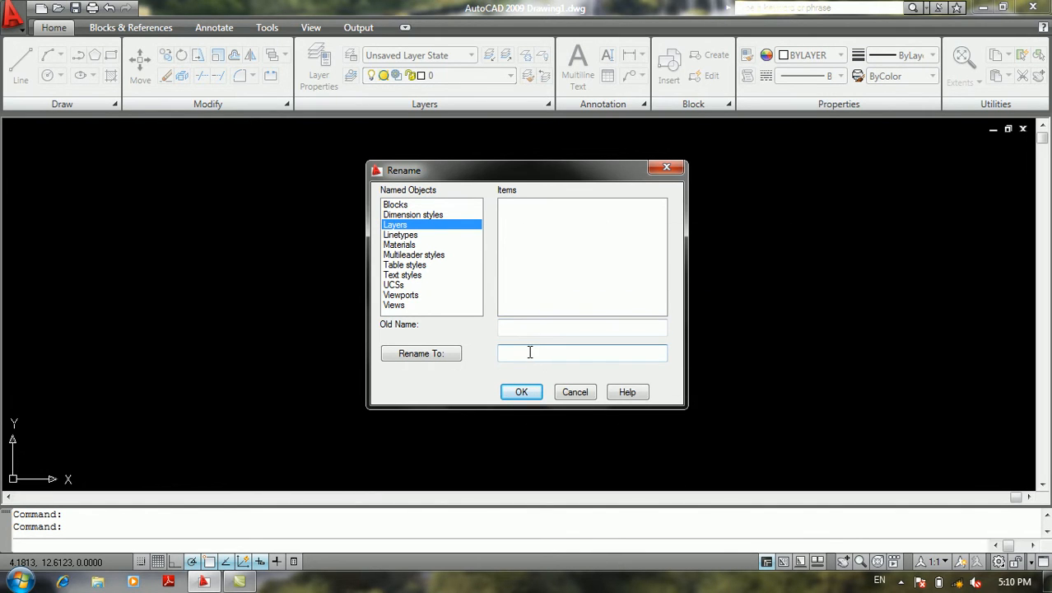
{"action": "left_click", "coordinate": [411, 215]}
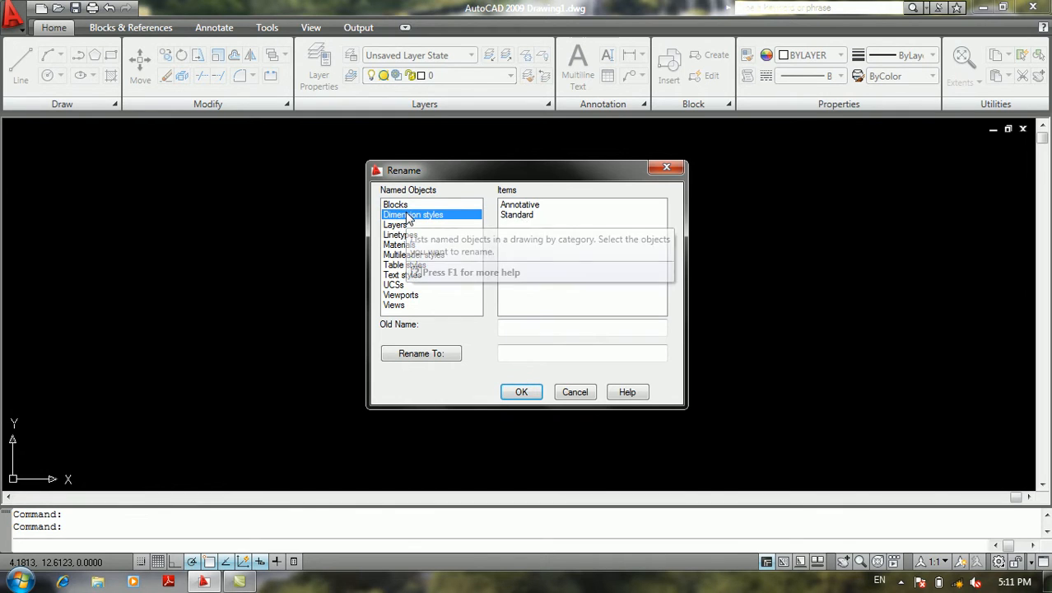
{"action": "left_click", "coordinate": [519, 205]}
{"action": "left_click", "coordinate": [544, 352]}
{"action": "type", "text": "123"}
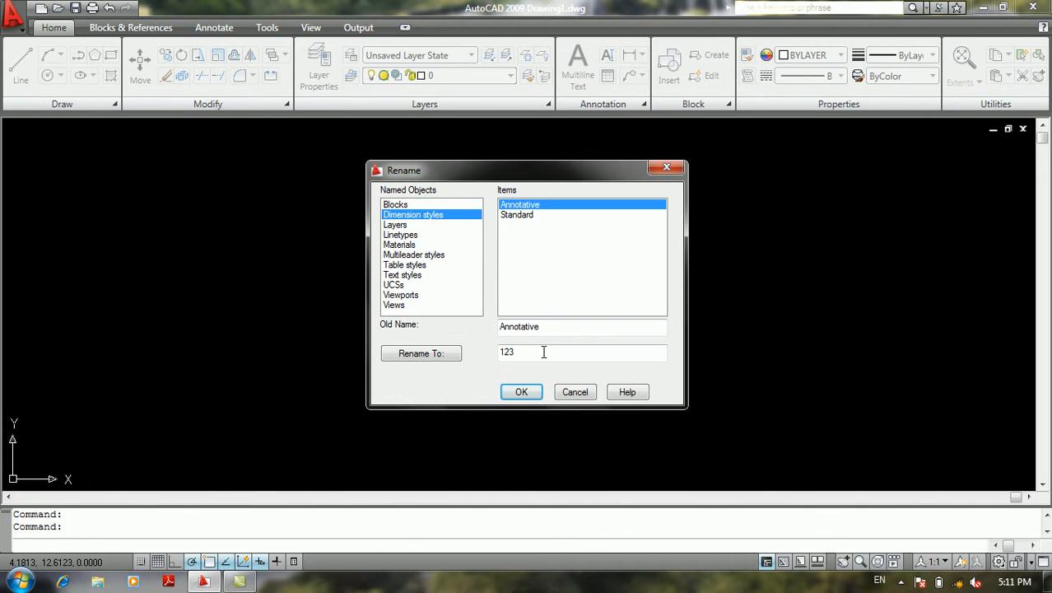
{"action": "left_click", "coordinate": [519, 392]}
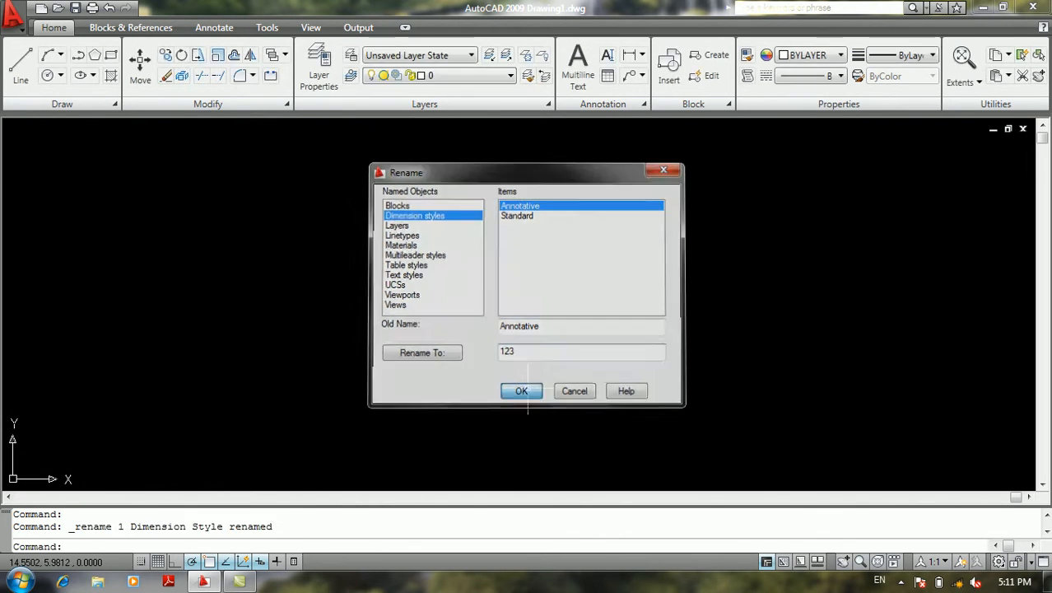
Rename the 123 dimension style to Annotative in the Dimension Style Manager and close the manager
{"action": "type", "text": "d"}
{"action": "key", "text": "Return"}
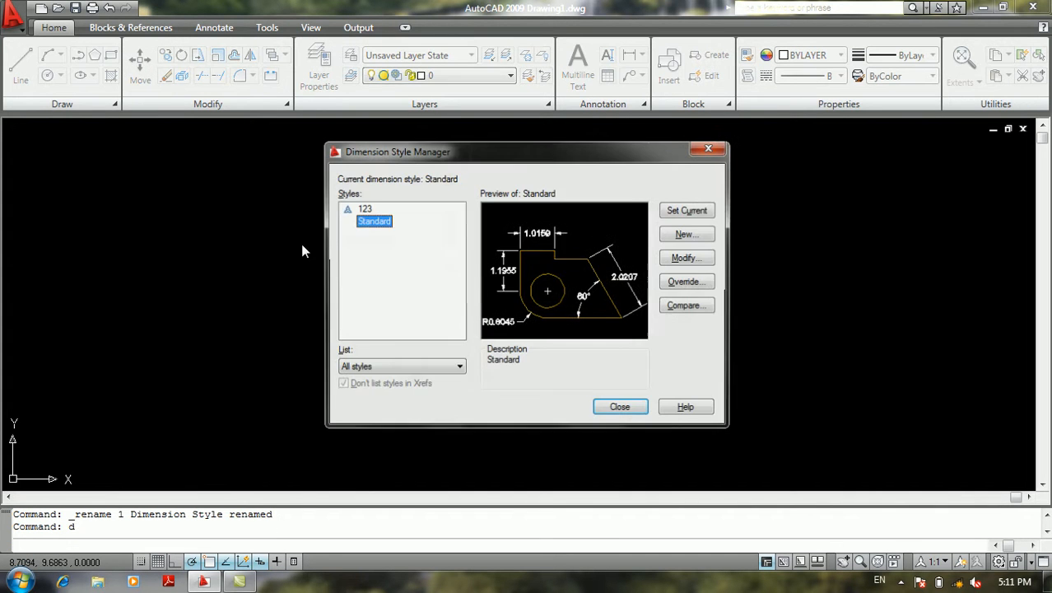
{"action": "left_click", "coordinate": [367, 208]}
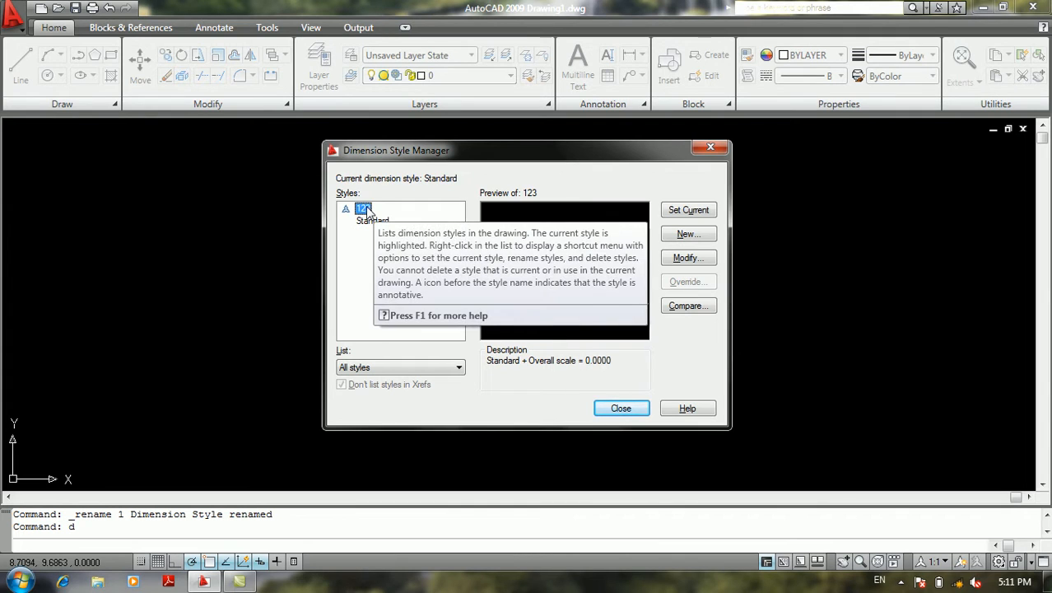
{"action": "left_click", "coordinate": [367, 209]}
{"action": "type", "text": "Anno"}
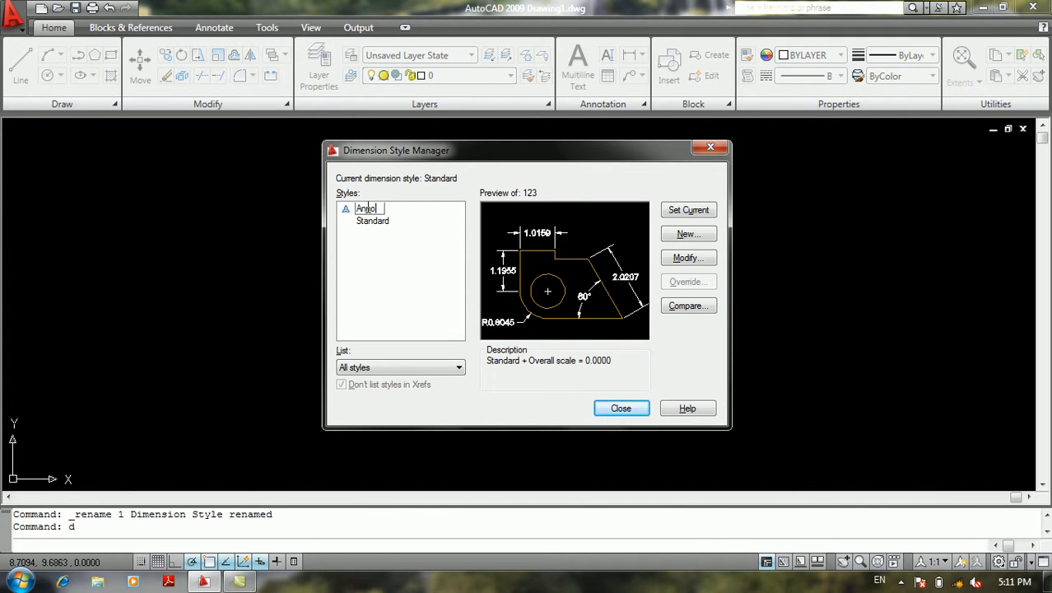
{"action": "type", "text": "t"}
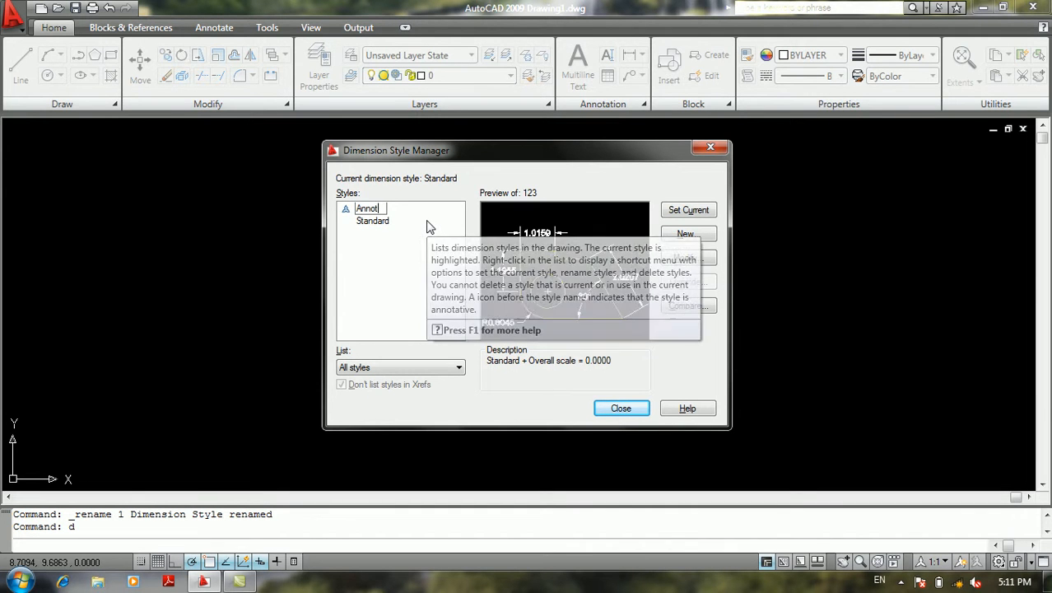
{"action": "type", "text": "ative"}
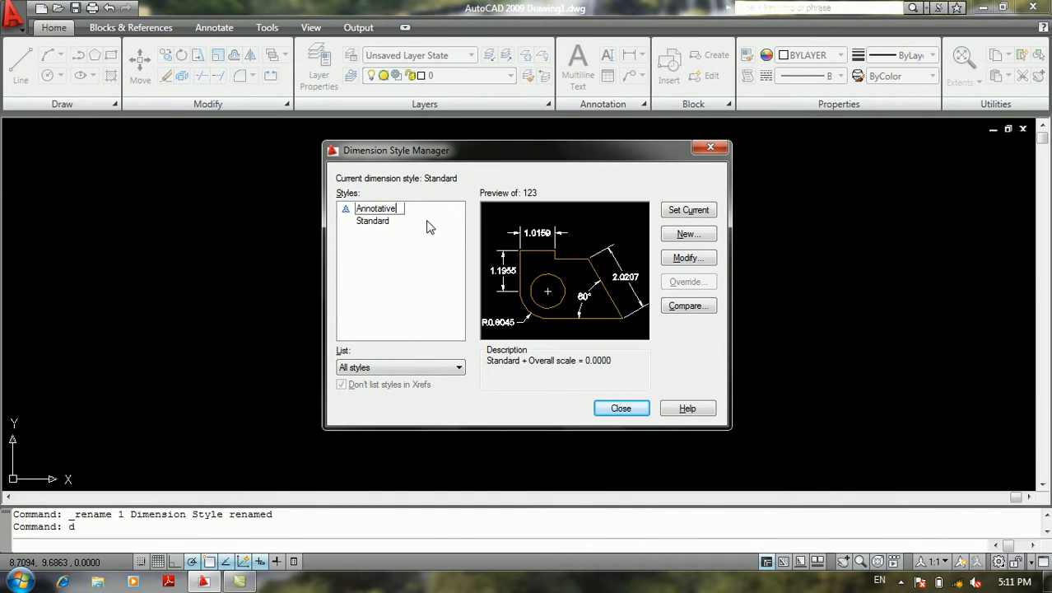
{"action": "key", "text": "Return"}
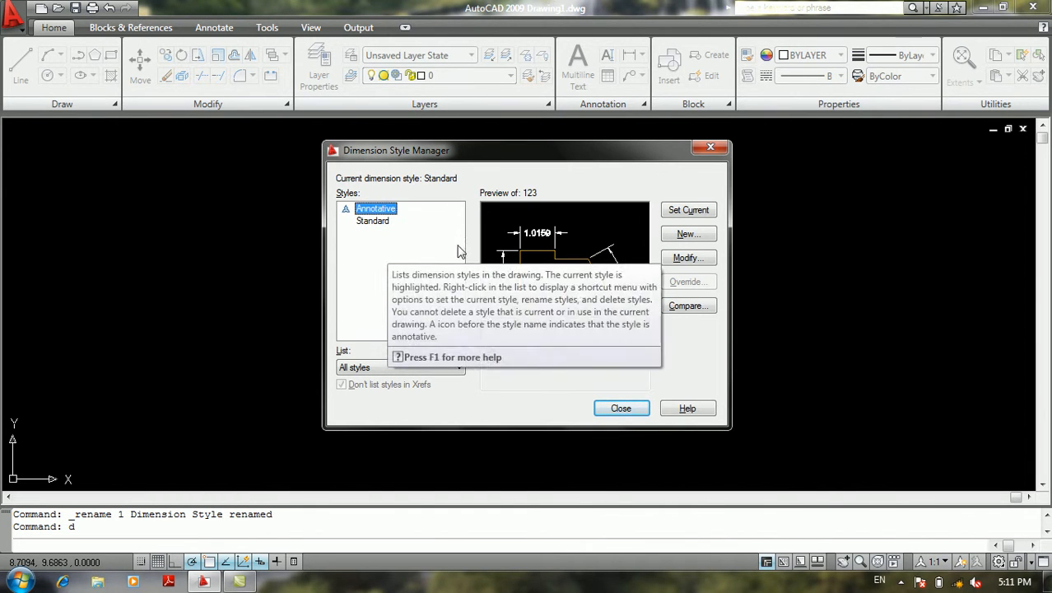
{"action": "left_click", "coordinate": [620, 408]}
{"action": "left_click_drag", "start_coordinate": [317, 242], "coordinate": [285, 293]}
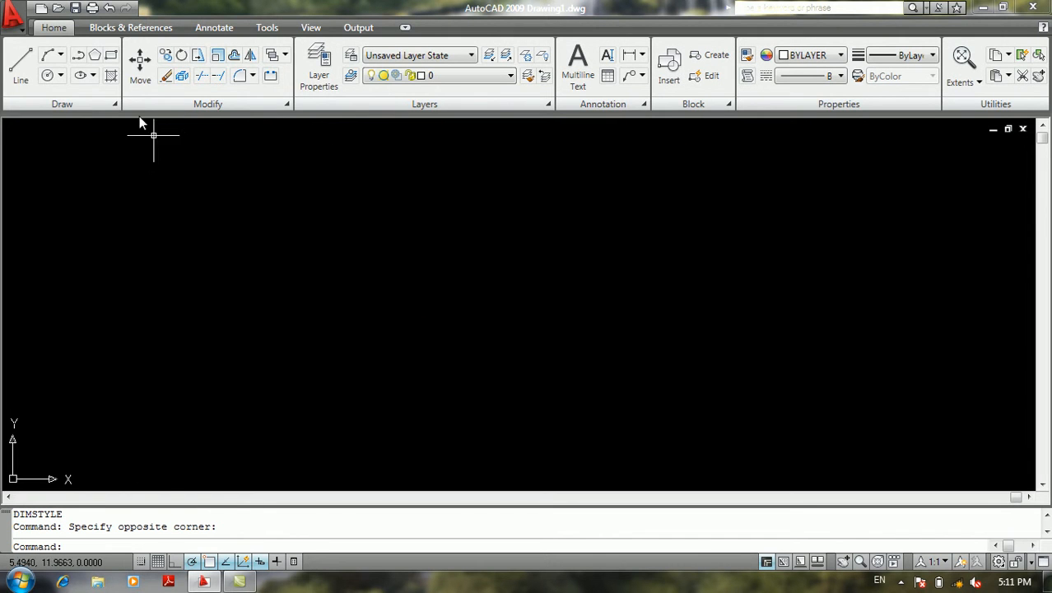
Turn off the ribbon palette
{"action": "left_click", "coordinate": [13, 15]}
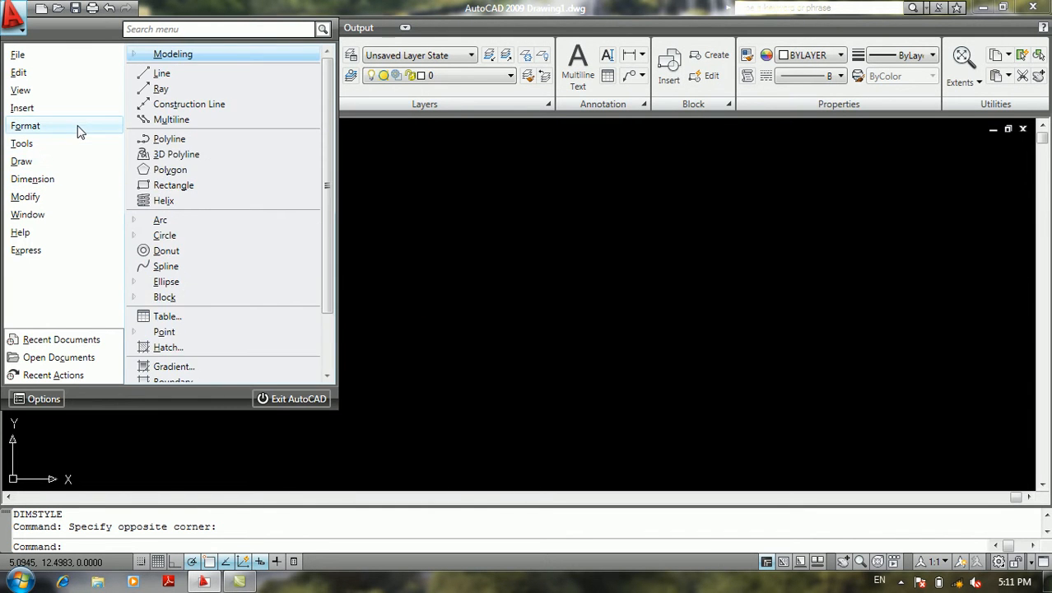
{"action": "mouse_move", "coordinate": [78, 126]}
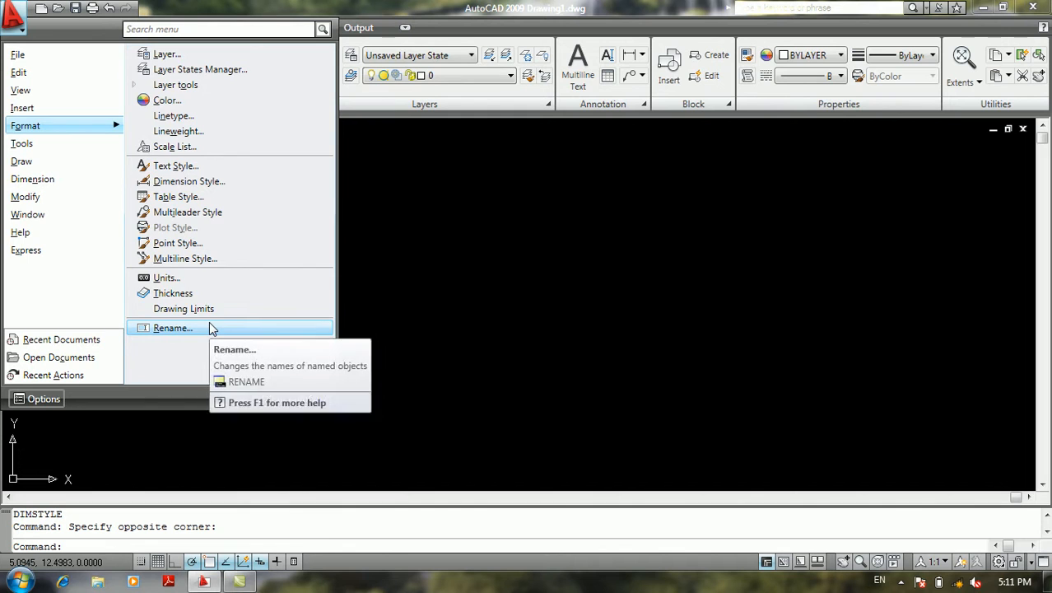
{"action": "mouse_move", "coordinate": [45, 149]}
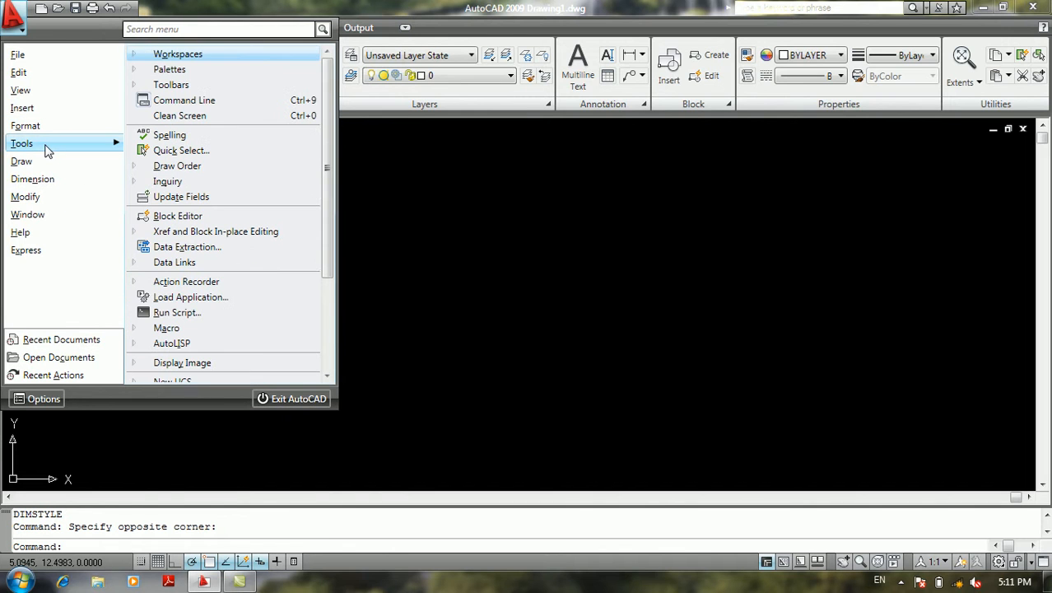
{"action": "left_click", "coordinate": [185, 67]}
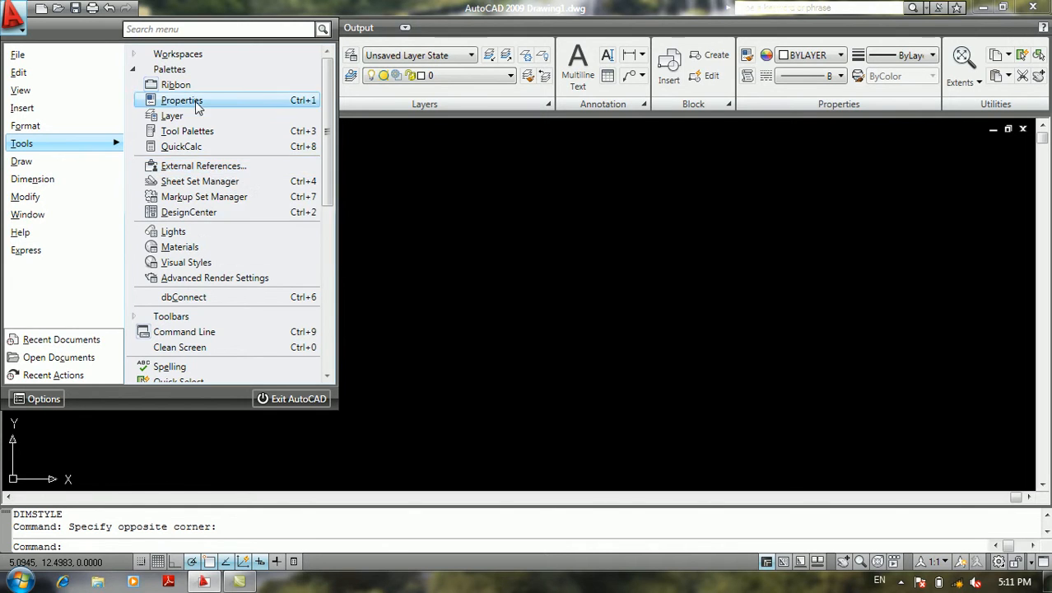
{"action": "left_click", "coordinate": [178, 84]}
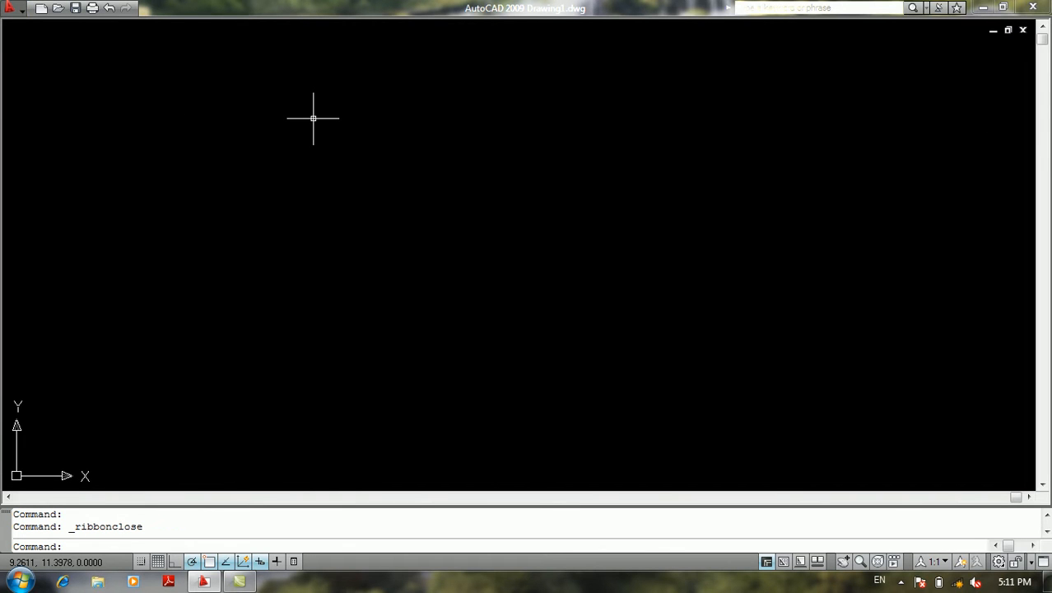
Turn the ribbon palette back on
{"action": "left_click", "coordinate": [25, 21]}
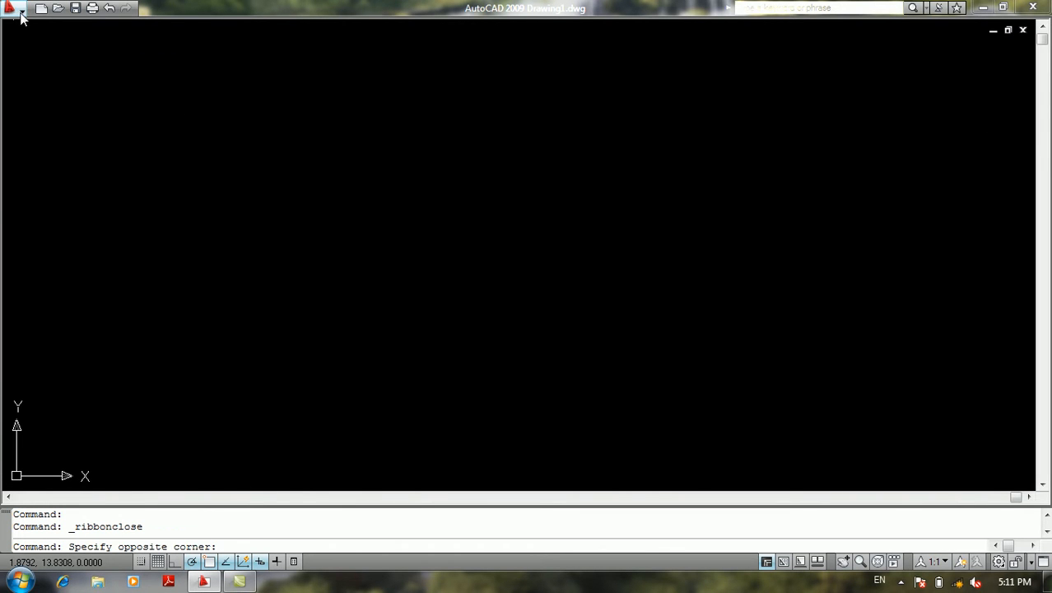
{"action": "left_click", "coordinate": [21, 12]}
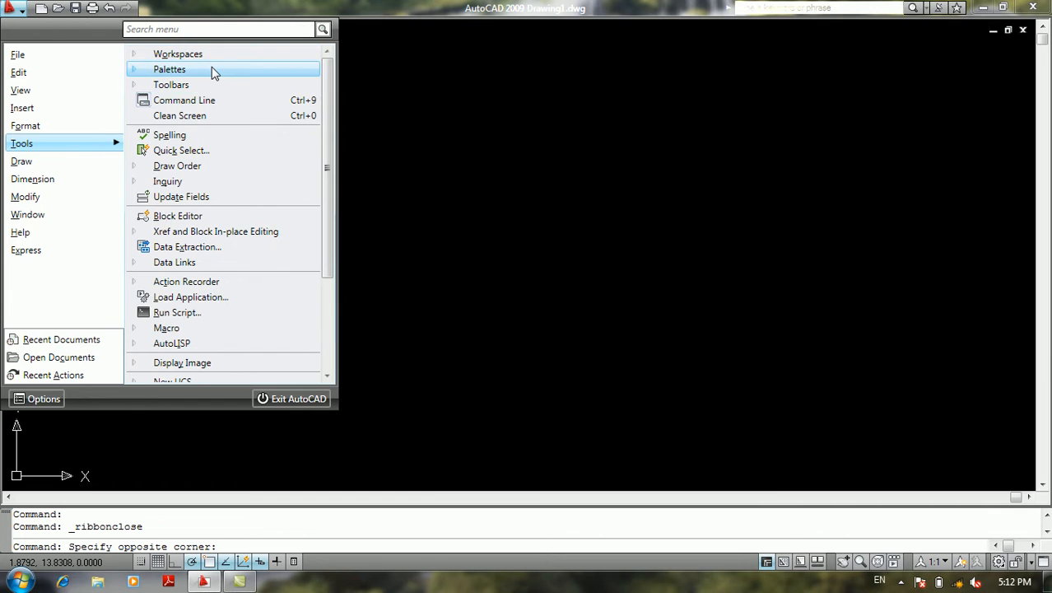
{"action": "mouse_move", "coordinate": [212, 69]}
{"action": "left_click", "coordinate": [183, 85]}
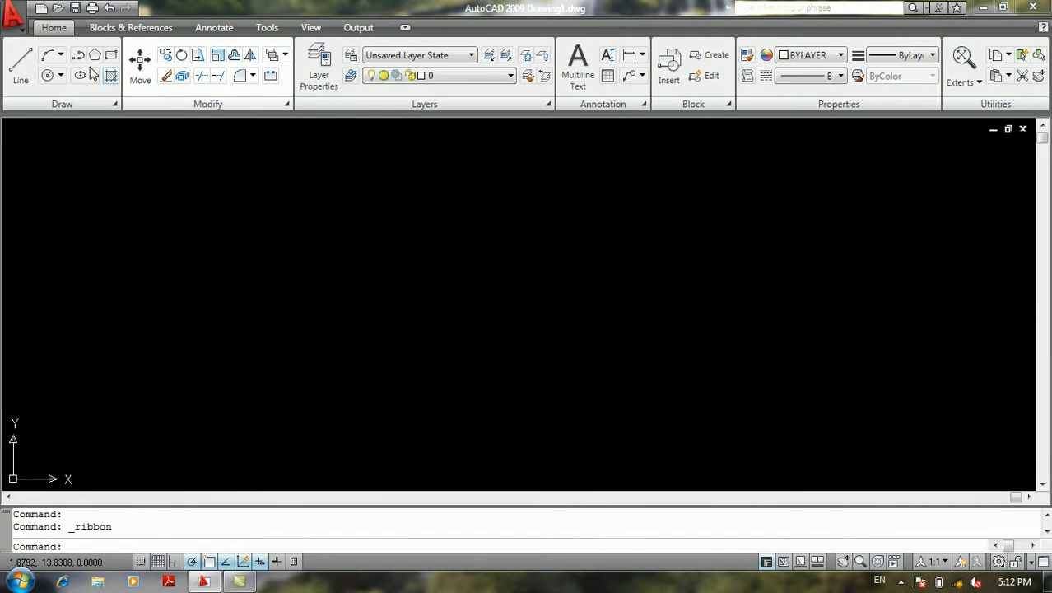
Open the Layer Properties Manager palette to view its layer list and close it
{"action": "left_click", "coordinate": [19, 25]}
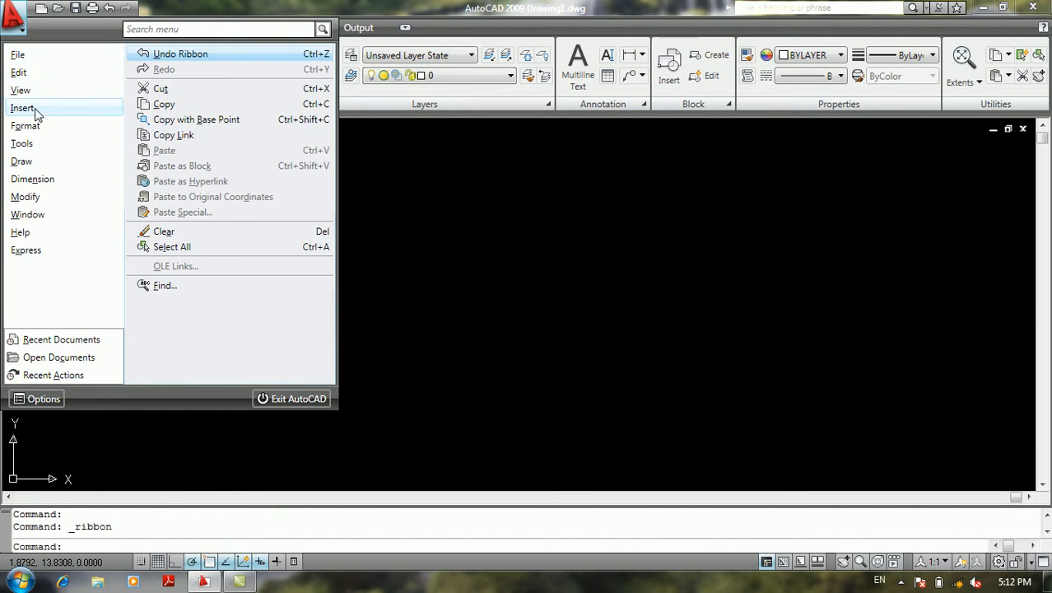
{"action": "mouse_move", "coordinate": [39, 141]}
{"action": "mouse_move", "coordinate": [153, 70]}
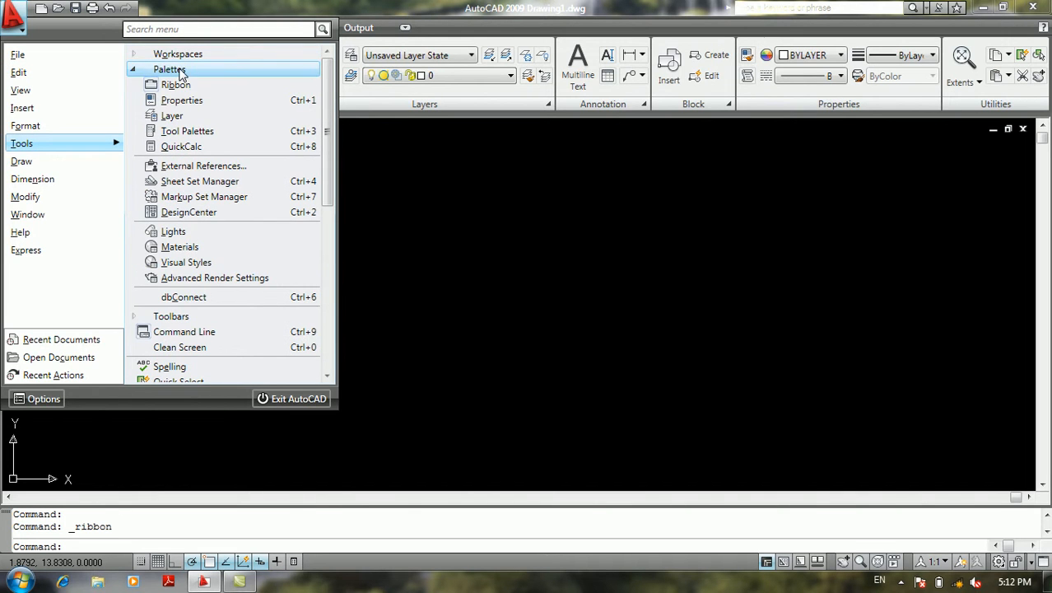
{"action": "left_click", "coordinate": [185, 117]}
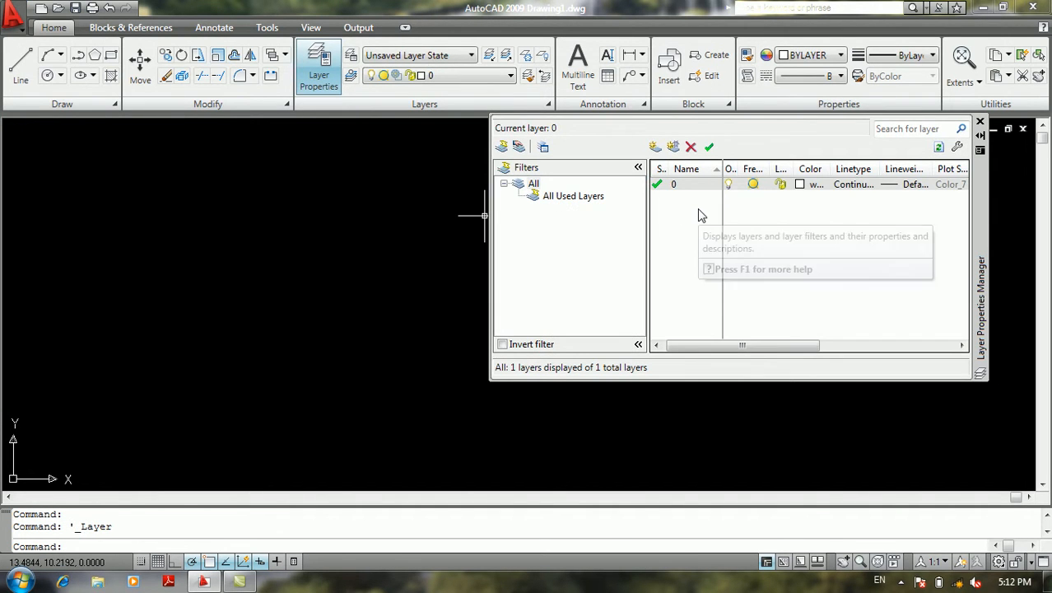
{"action": "left_click", "coordinate": [981, 124]}
{"action": "double_click", "coordinate": [104, 261]}
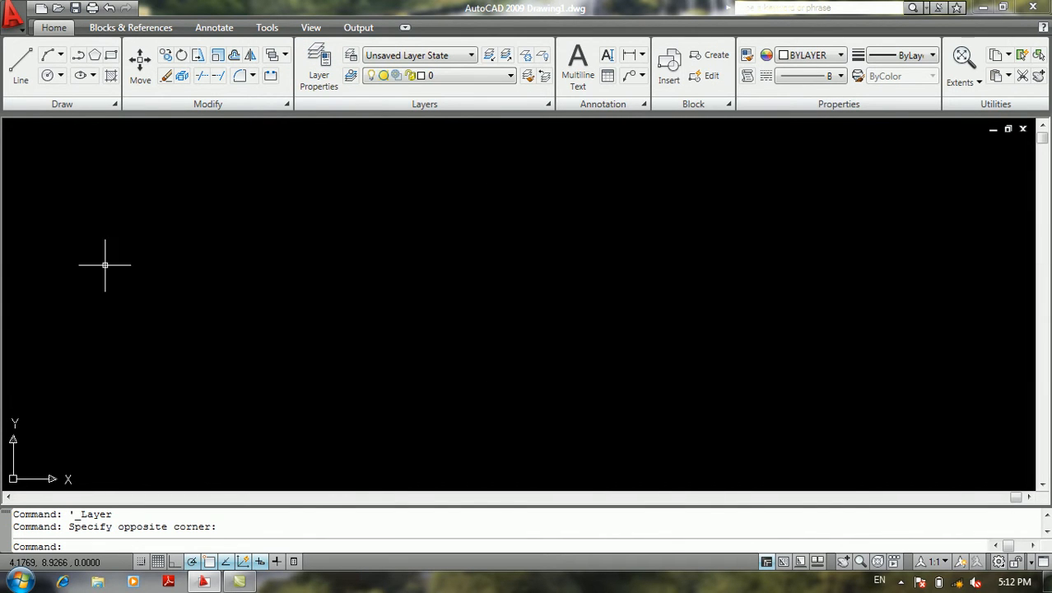
{"action": "left_click", "coordinate": [13, 14]}
{"action": "mouse_move", "coordinate": [47, 145]}
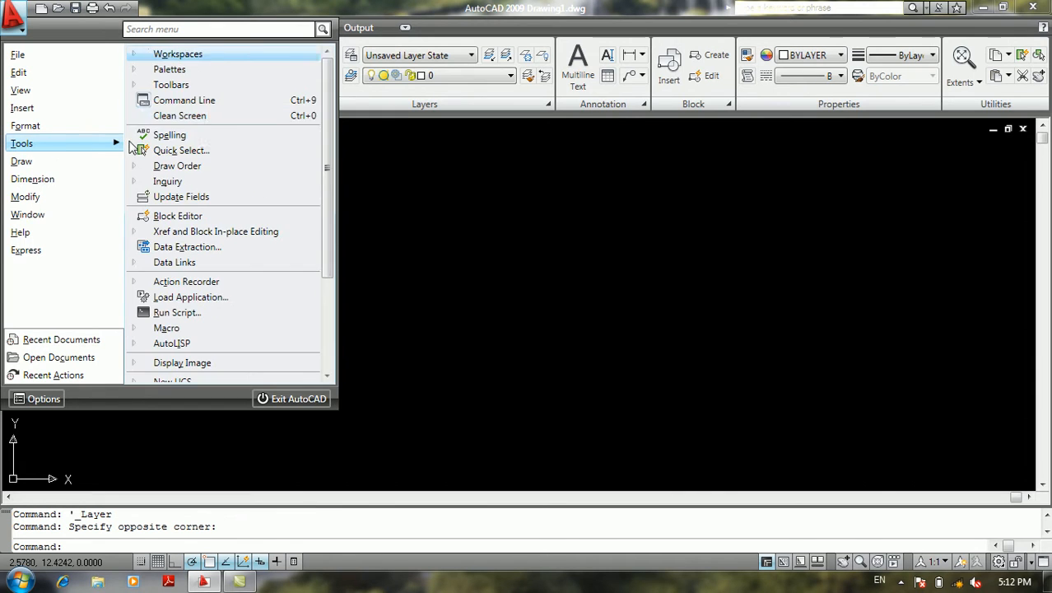
{"action": "mouse_move", "coordinate": [206, 93]}
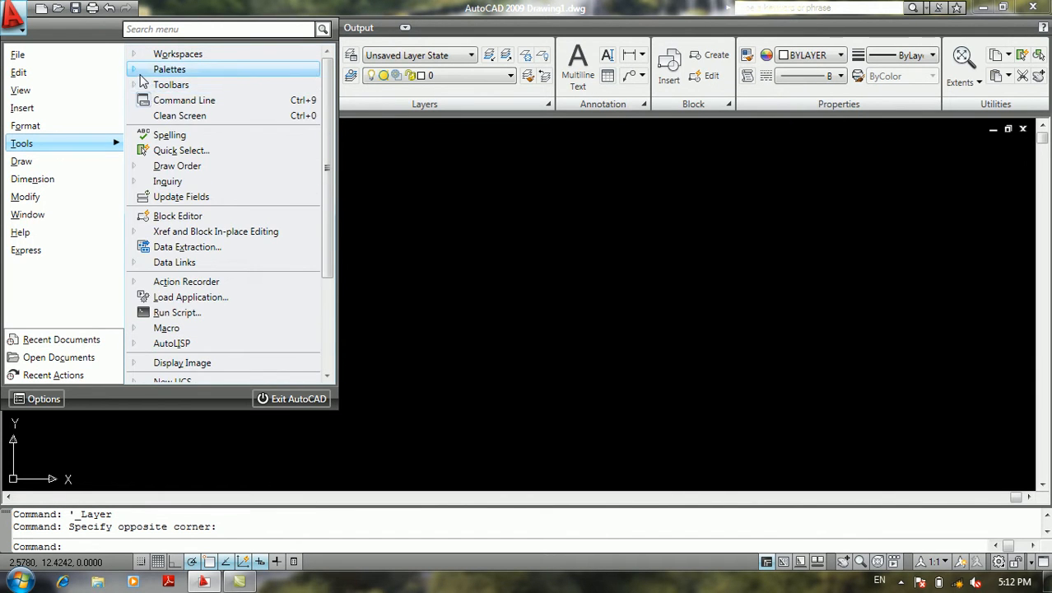
{"action": "mouse_move", "coordinate": [169, 70]}
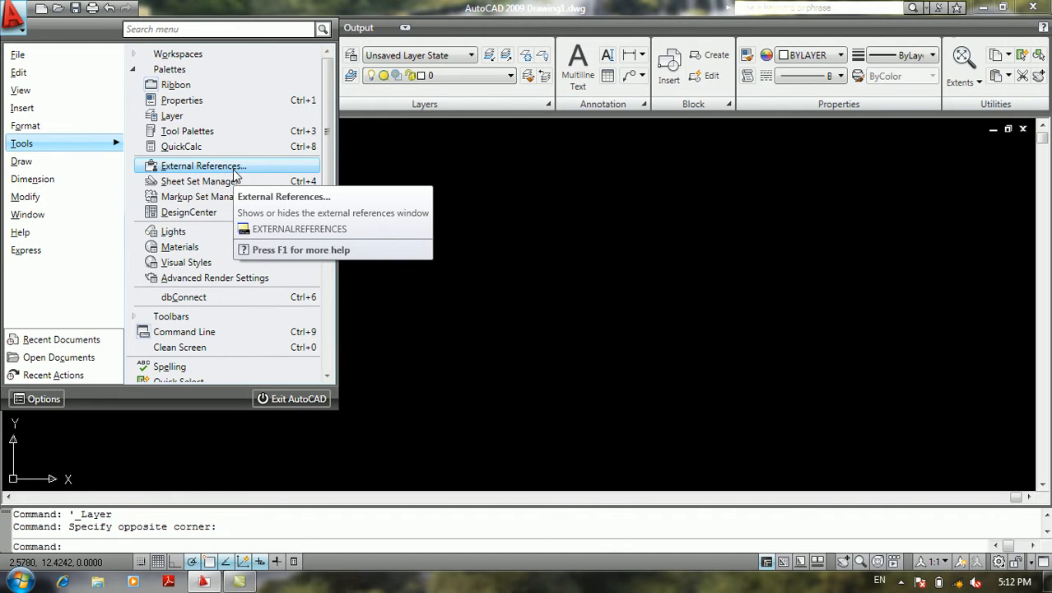
{"action": "mouse_move", "coordinate": [83, 109]}
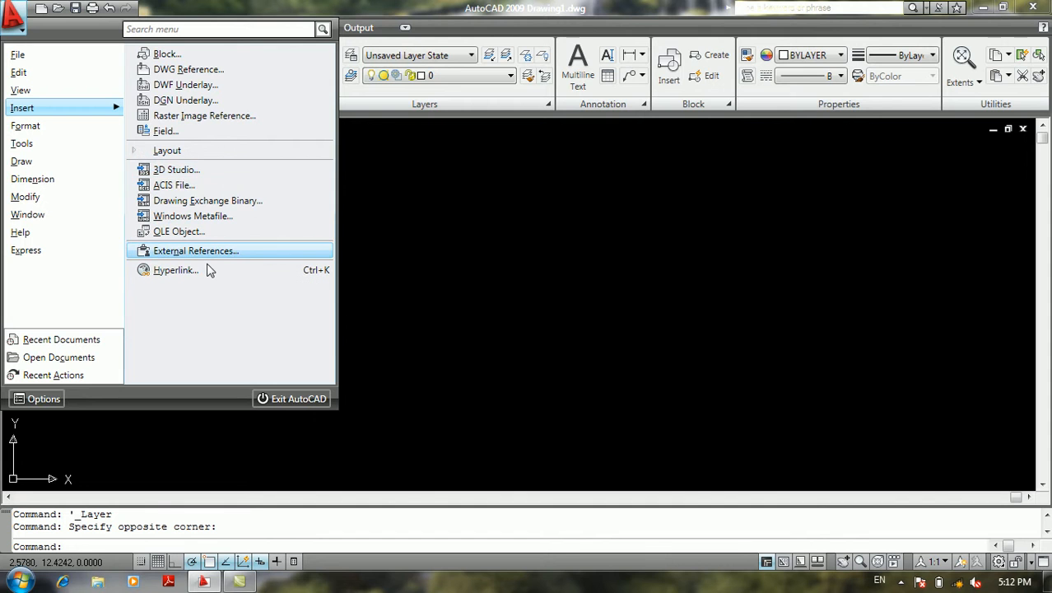
Display the Render toolbar from the AutoCAD toolbar set and close it
{"action": "mouse_move", "coordinate": [110, 144]}
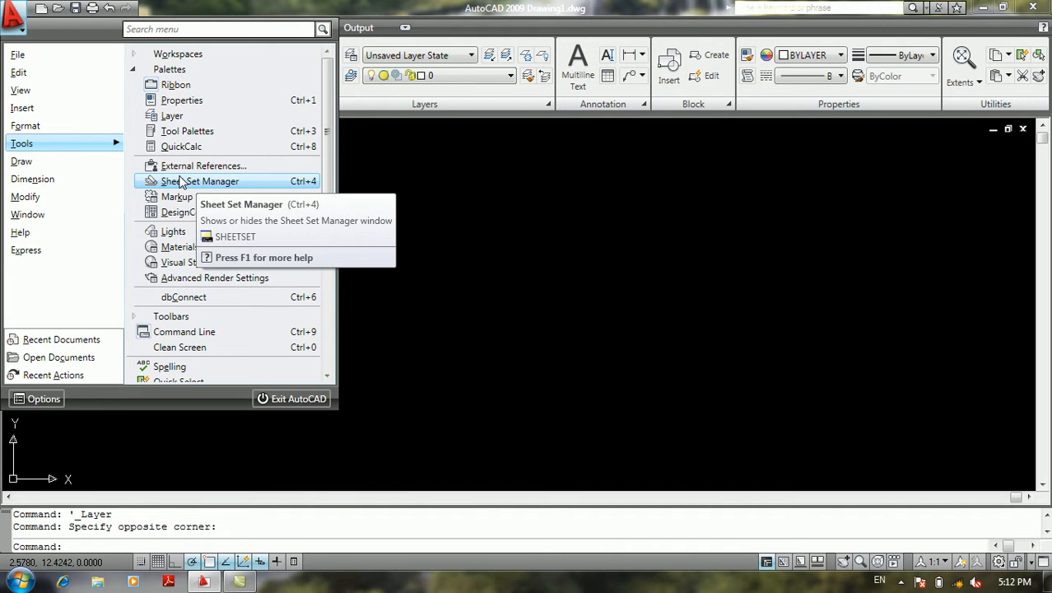
{"action": "left_click", "coordinate": [139, 71]}
{"action": "left_click", "coordinate": [156, 86]}
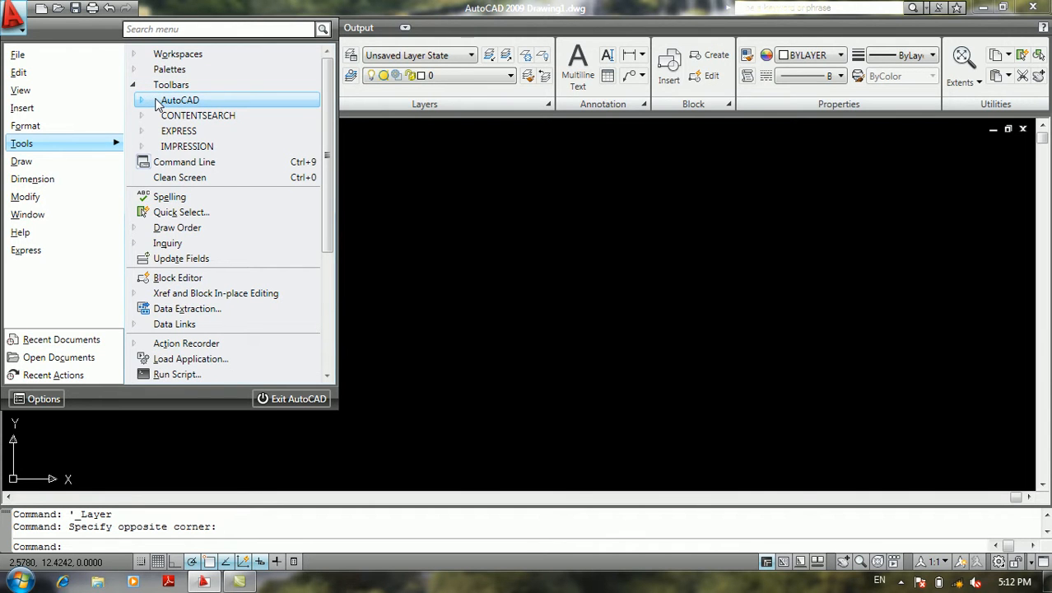
{"action": "left_click", "coordinate": [158, 100]}
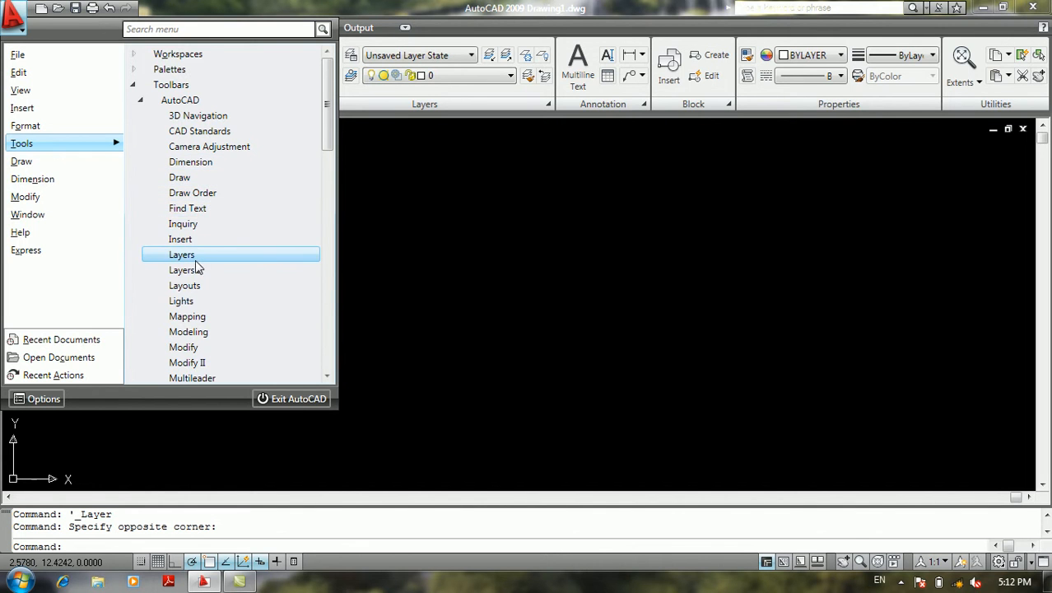
{"action": "scroll", "coordinate": [202, 266], "scroll_direction": "down", "scroll_amount": 10}
{"action": "scroll", "coordinate": [203, 267], "scroll_direction": "up", "scroll_amount": 6}
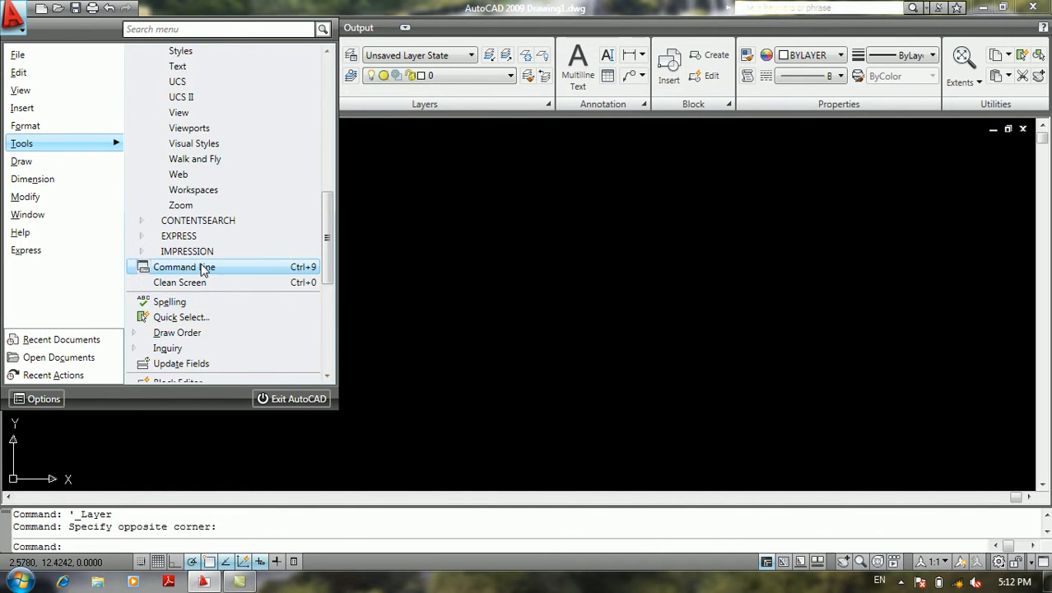
{"action": "left_click", "coordinate": [177, 178]}
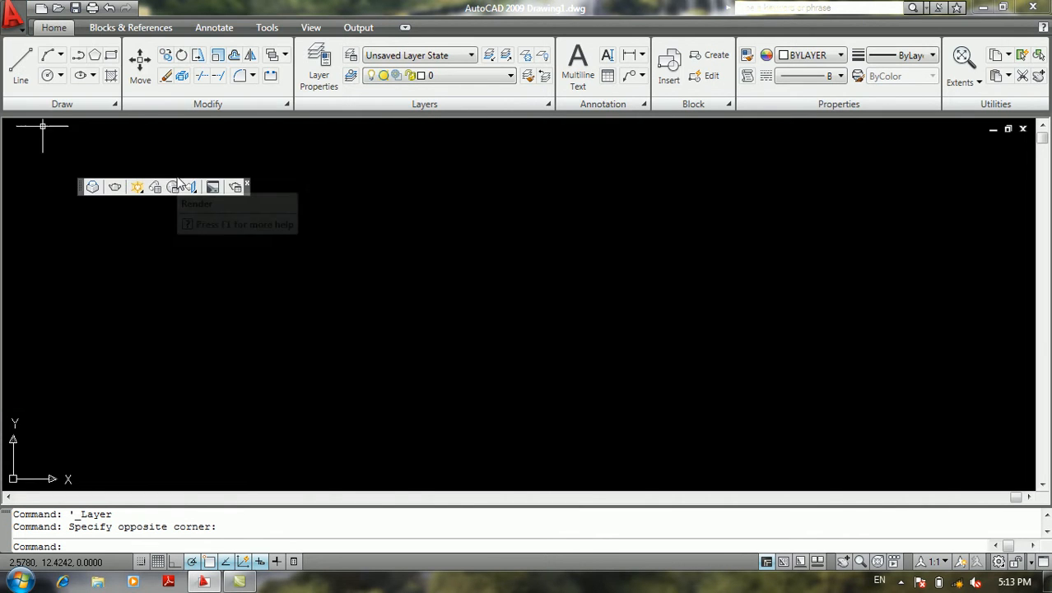
{"action": "left_click", "coordinate": [247, 183]}
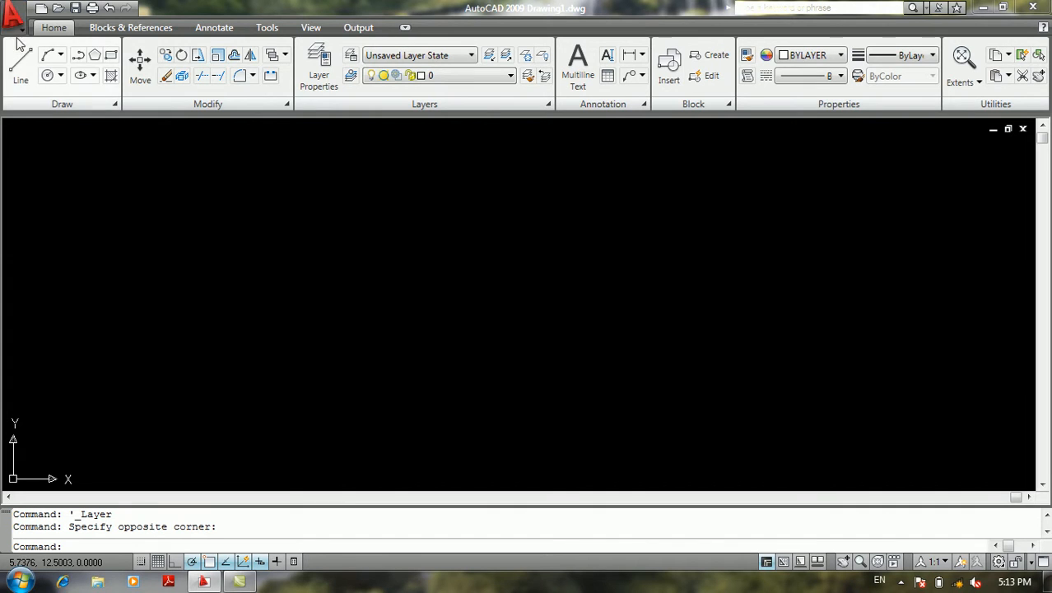
Look through the AutoCAD, CONTENTSEARCH, EXPRESS and IMPRESSION toolbar groups and display the AutoCAD group's Draw toolbar
{"action": "left_click", "coordinate": [15, 18]}
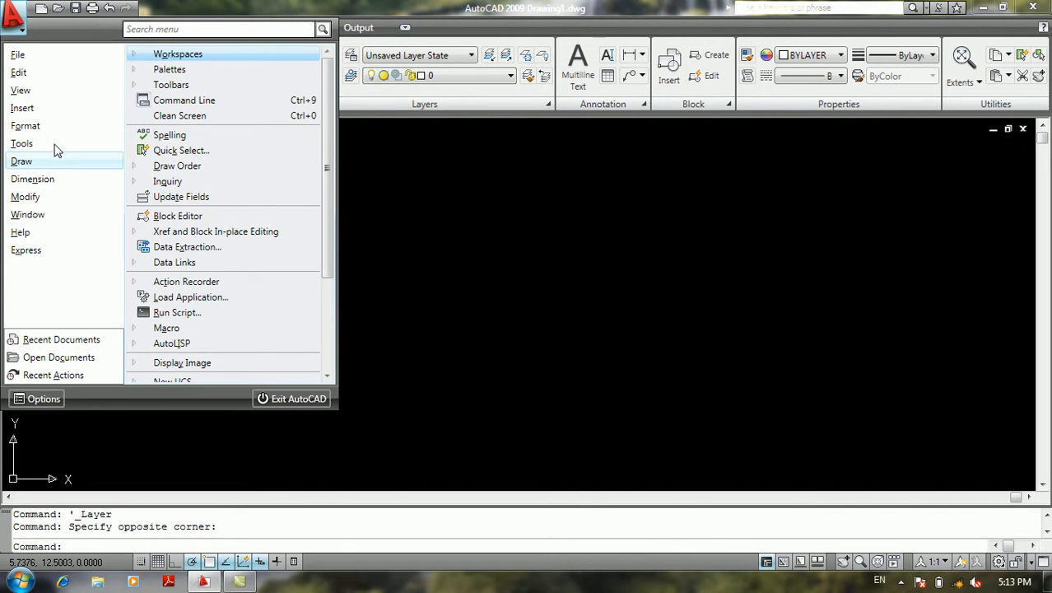
{"action": "left_click", "coordinate": [170, 89]}
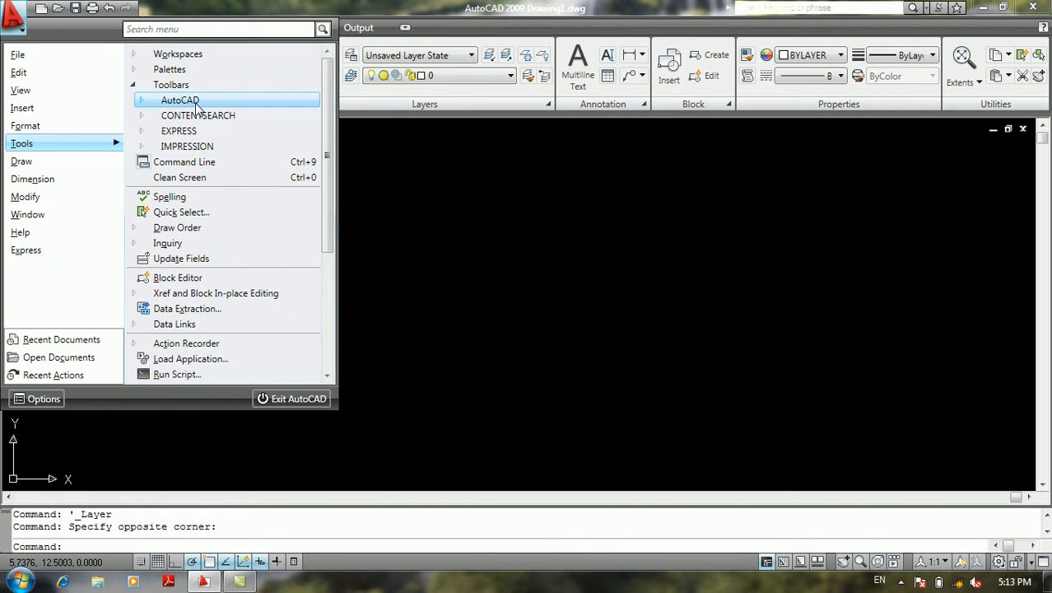
{"action": "left_click", "coordinate": [196, 102]}
{"action": "left_click", "coordinate": [197, 104]}
{"action": "left_click", "coordinate": [195, 115]}
{"action": "left_click", "coordinate": [195, 115]}
{"action": "left_click", "coordinate": [175, 133]}
{"action": "left_click", "coordinate": [174, 133]}
{"action": "left_click", "coordinate": [185, 146]}
{"action": "left_click", "coordinate": [185, 146]}
{"action": "left_click", "coordinate": [180, 102]}
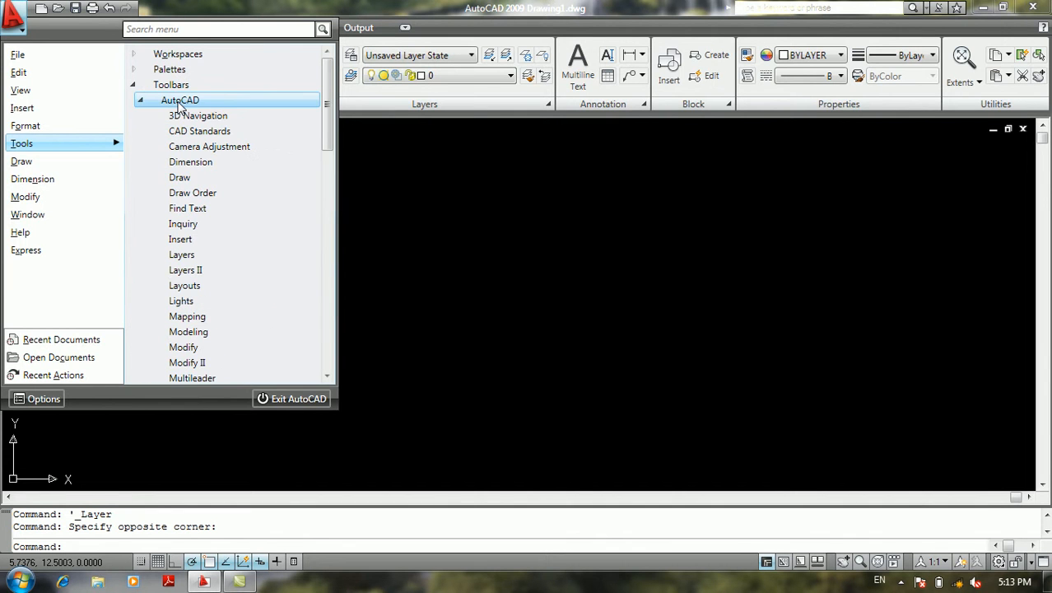
{"action": "left_click", "coordinate": [190, 177]}
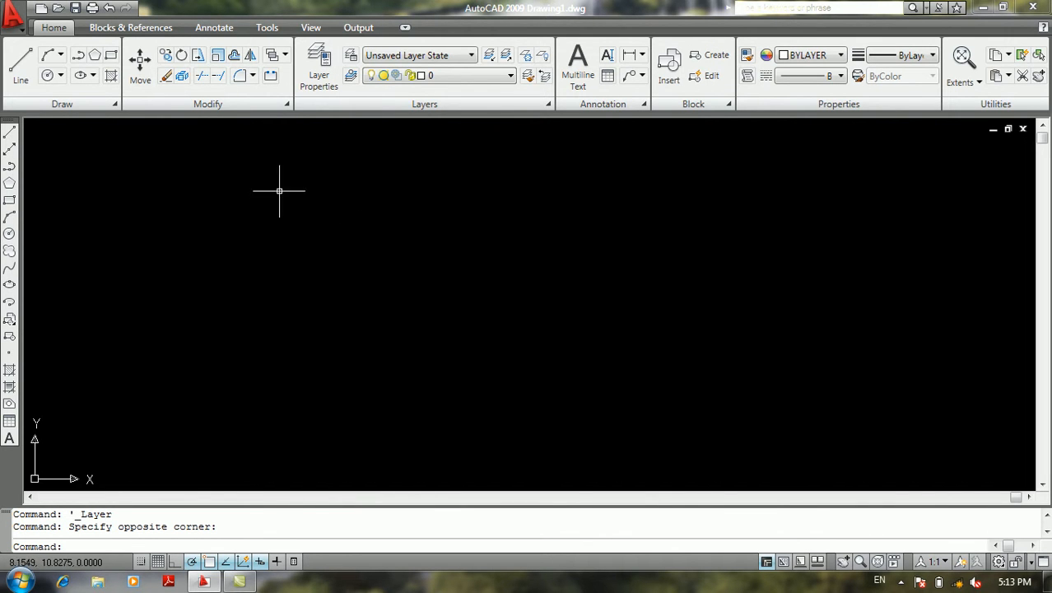
Hide the Command Line window and confirm closing it
{"action": "left_click", "coordinate": [9, 25]}
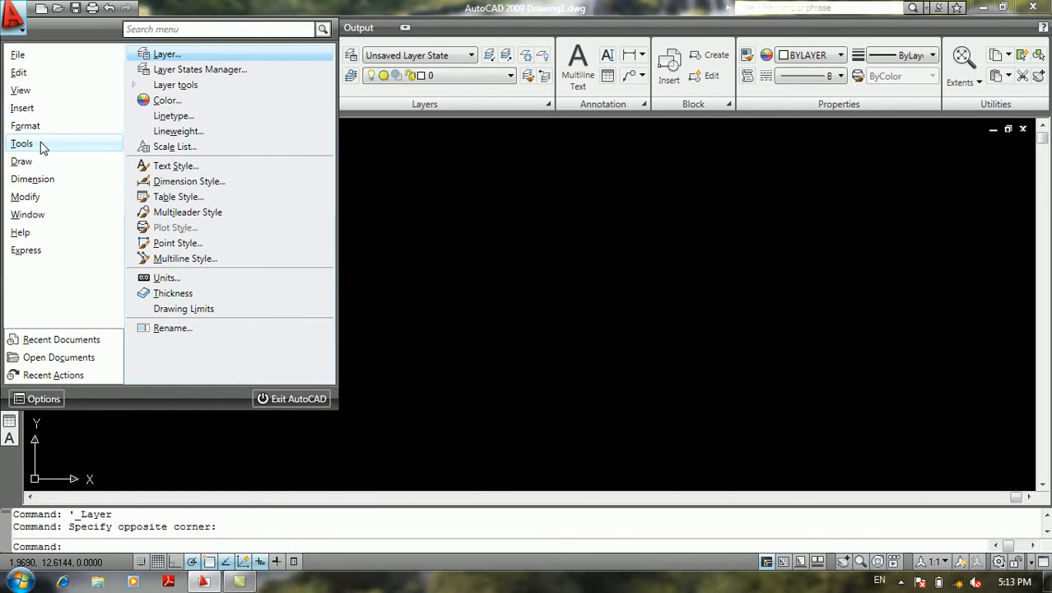
{"action": "mouse_move", "coordinate": [43, 147]}
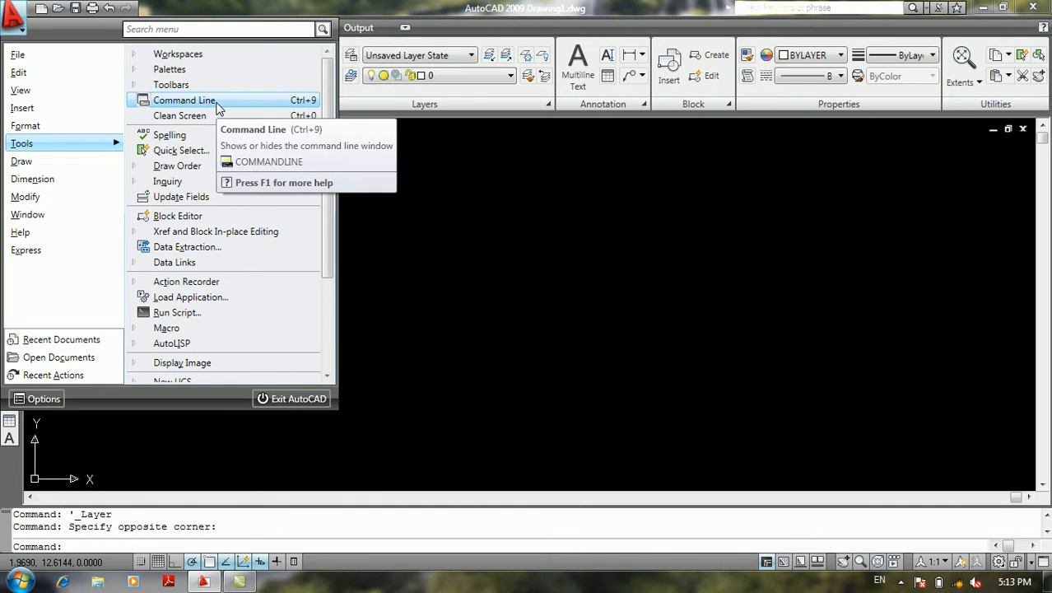
{"action": "left_click", "coordinate": [185, 99]}
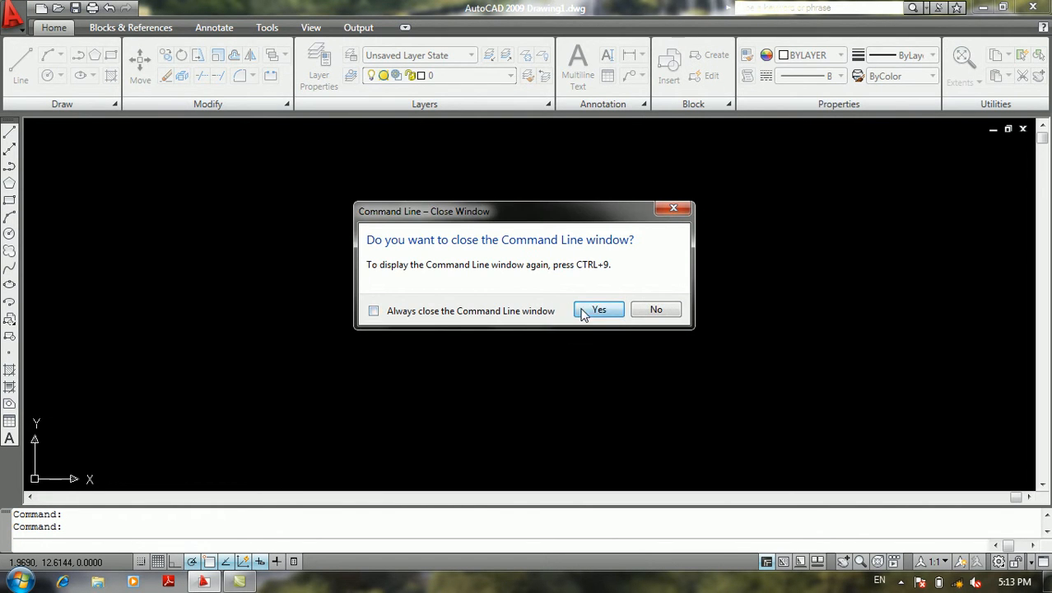
{"action": "left_click", "coordinate": [597, 310]}
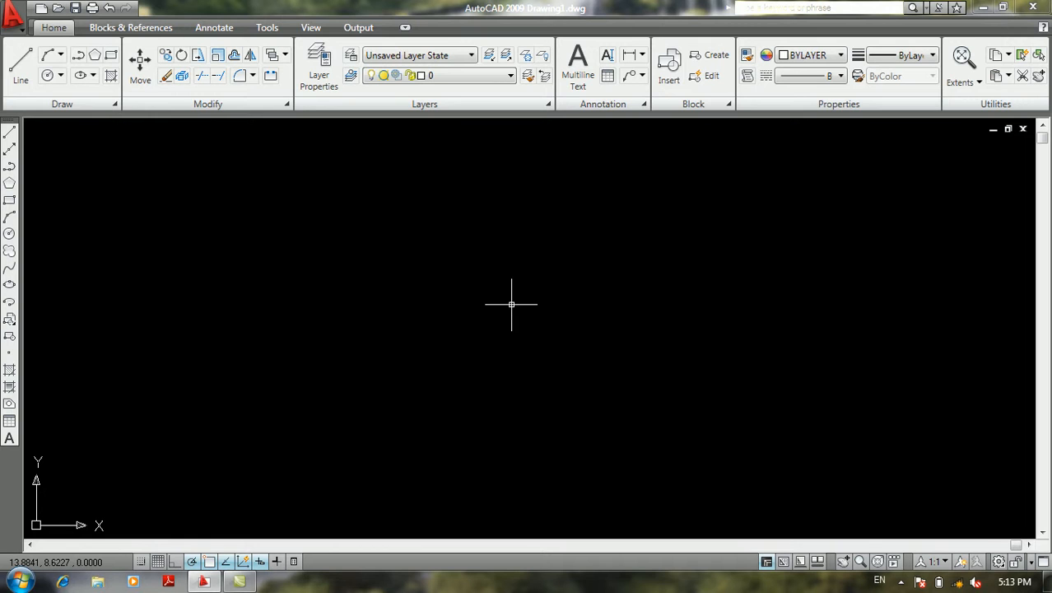
Display the Command Line window again, and open and close the QuickCalc palette
{"action": "key", "text": "ctrl+9"}
{"action": "key", "text": "ctrl+8"}
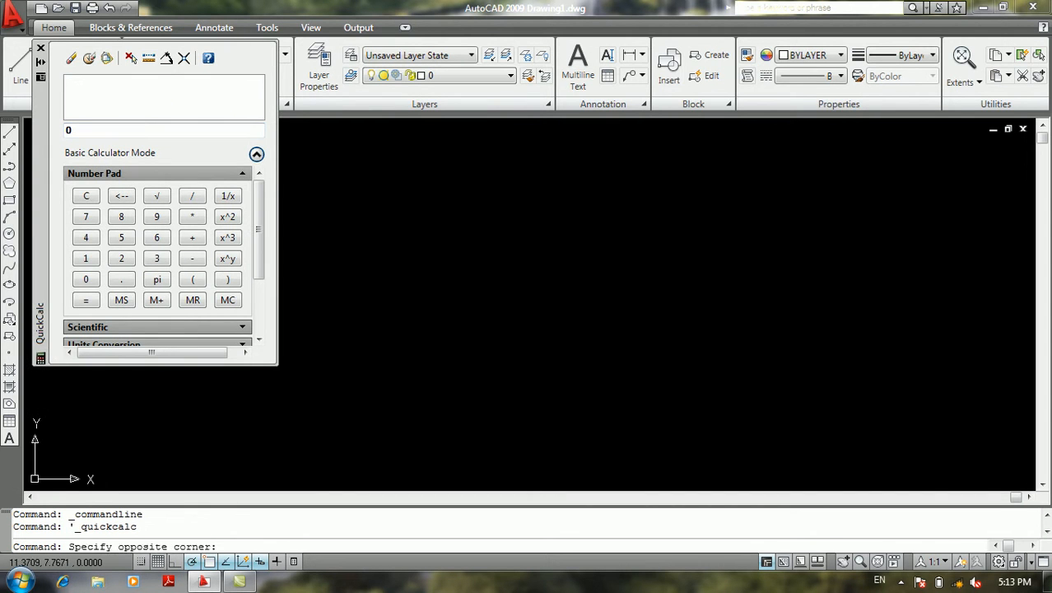
{"action": "left_click", "coordinate": [40, 48]}
Turn on Clean Screen to hide the ribbon and toolbars
{"action": "left_click", "coordinate": [12, 15]}
{"action": "mouse_move", "coordinate": [41, 159]}
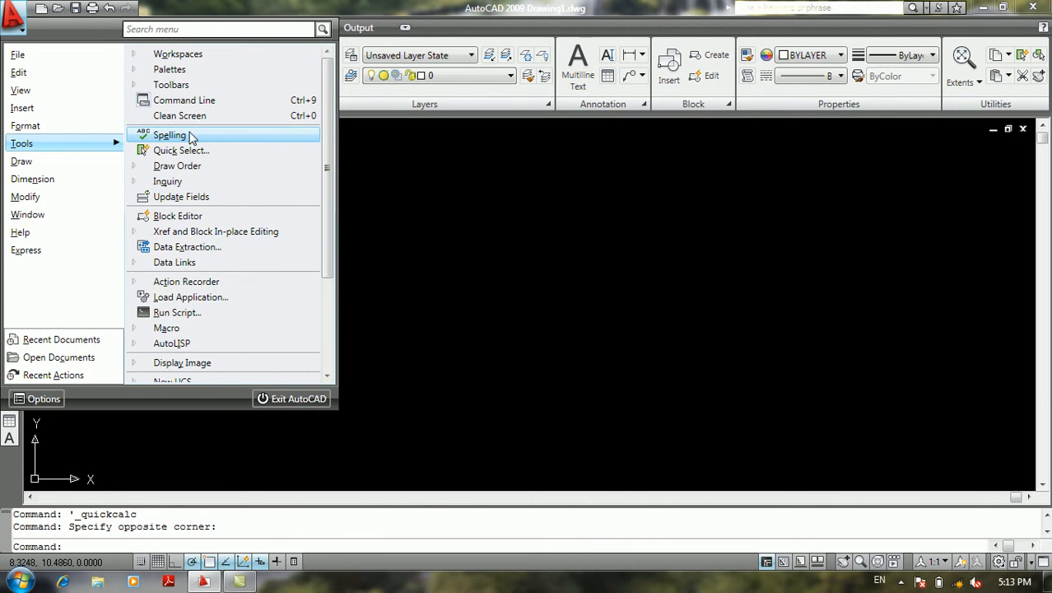
{"action": "left_click", "coordinate": [196, 115]}
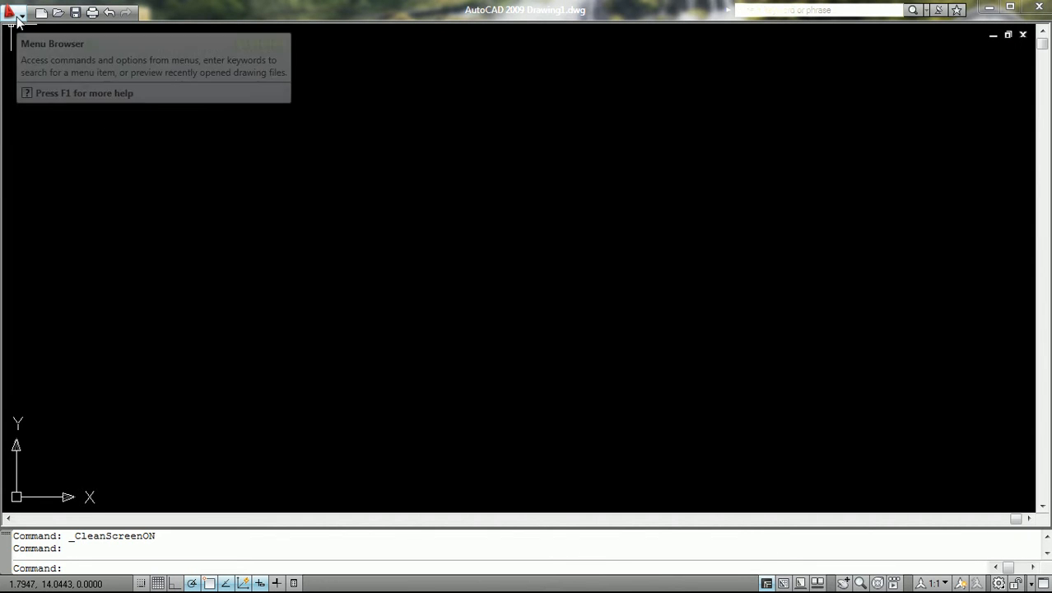
Cancel opening a file and turn Clean Screen off
{"action": "key", "text": "ctrl+o"}
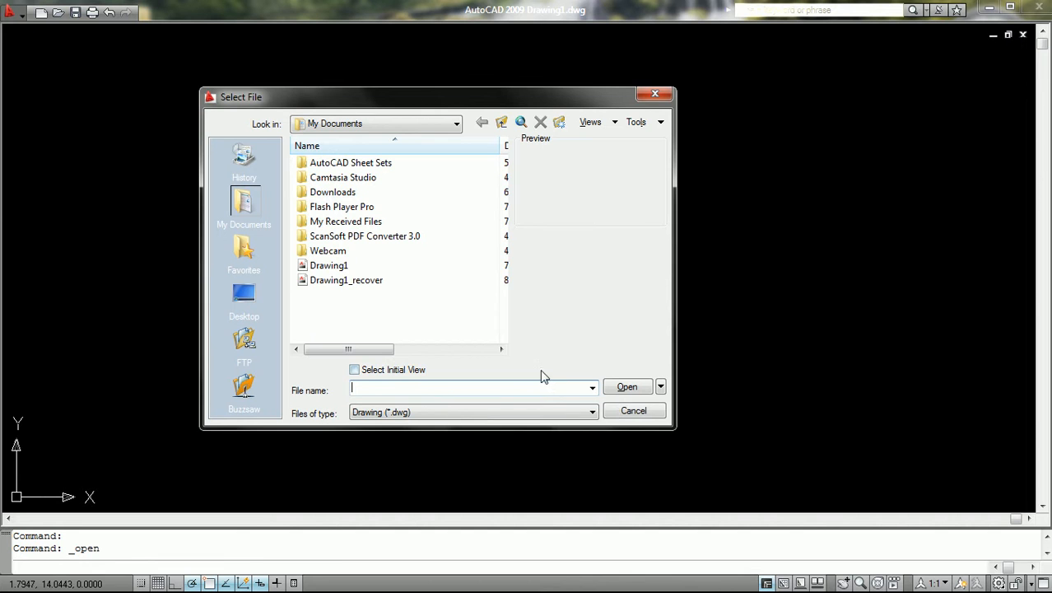
{"action": "left_click", "coordinate": [625, 410]}
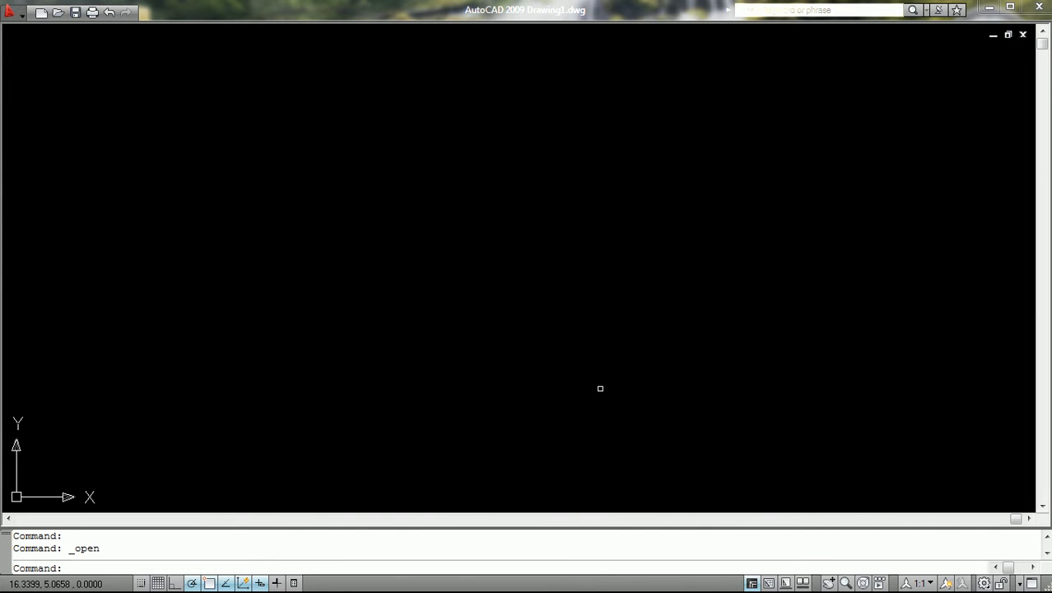
{"action": "key", "text": "ctrl+0"}
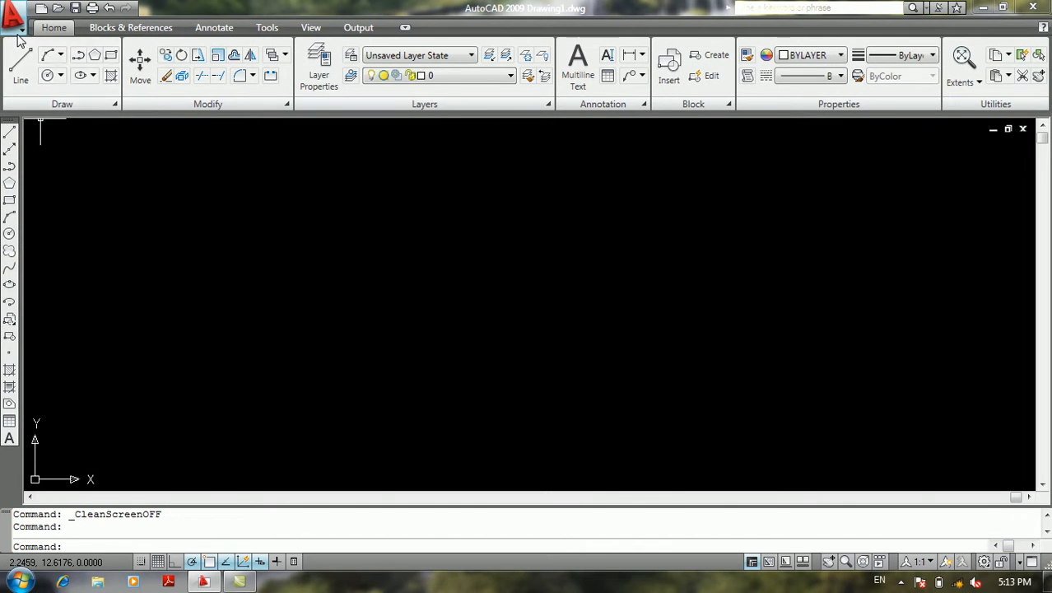
{"action": "left_click", "coordinate": [16, 32]}
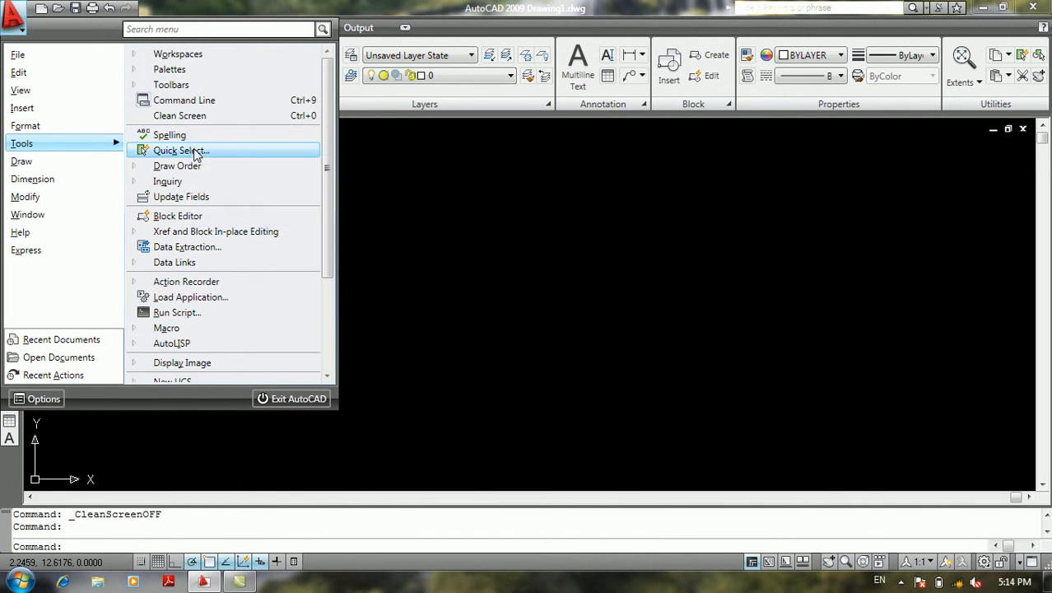
{"action": "left_click", "coordinate": [536, 229]}
{"action": "left_click", "coordinate": [494, 233]}
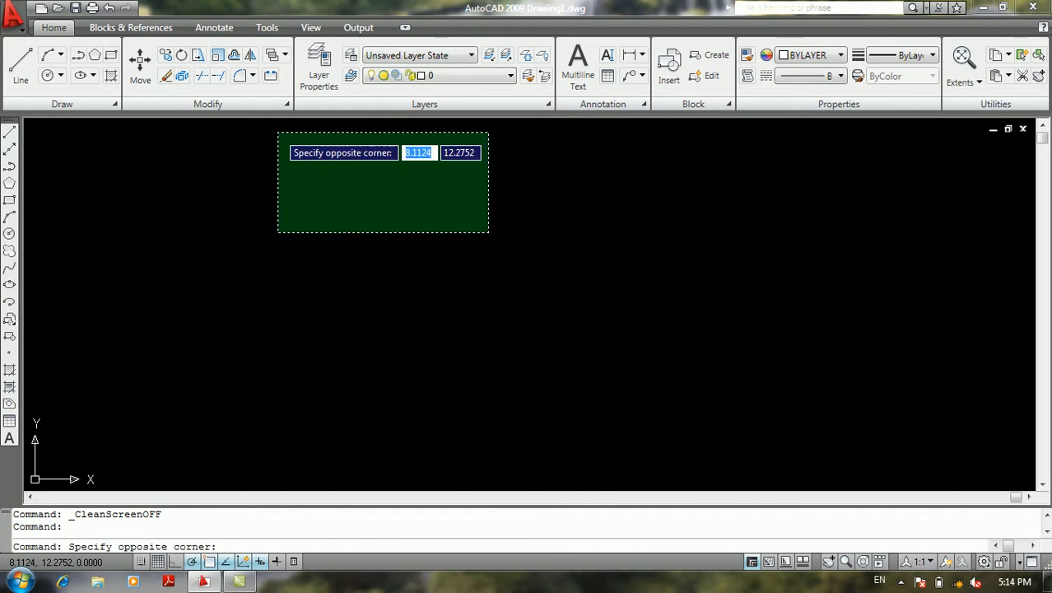
{"action": "left_click", "coordinate": [247, 120]}
Start opening an existing drawing and browse to Local Disk (G:) in the file selection dialog
{"action": "left_click", "coordinate": [59, 8]}
{"action": "left_click", "coordinate": [333, 265]}
{"action": "left_click", "coordinate": [344, 280]}
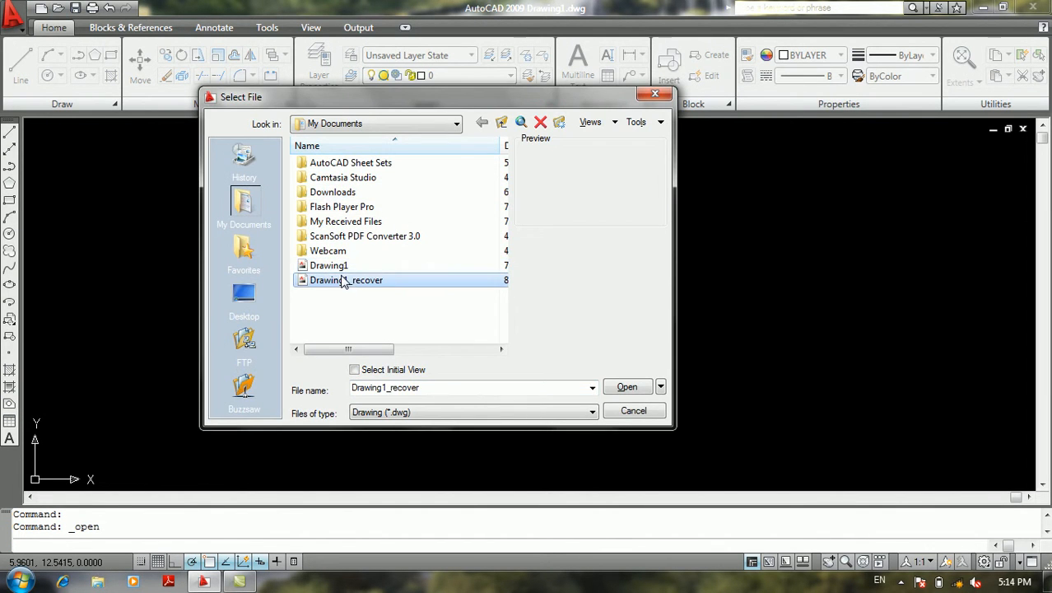
{"action": "left_click", "coordinate": [383, 125]}
{"action": "left_click", "coordinate": [368, 268]}
{"action": "left_click", "coordinate": [370, 125]}
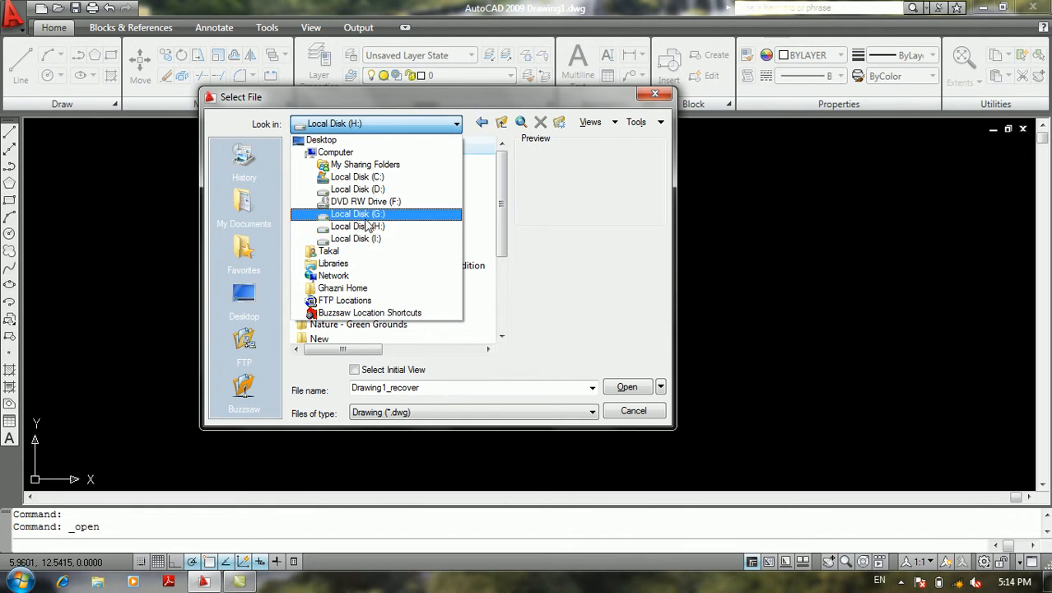
{"action": "left_click", "coordinate": [357, 214]}
{"action": "scroll", "coordinate": [354, 247], "scroll_direction": "down", "scroll_amount": 10}
{"action": "scroll", "coordinate": [349, 310], "scroll_direction": "down", "scroll_amount": 1}
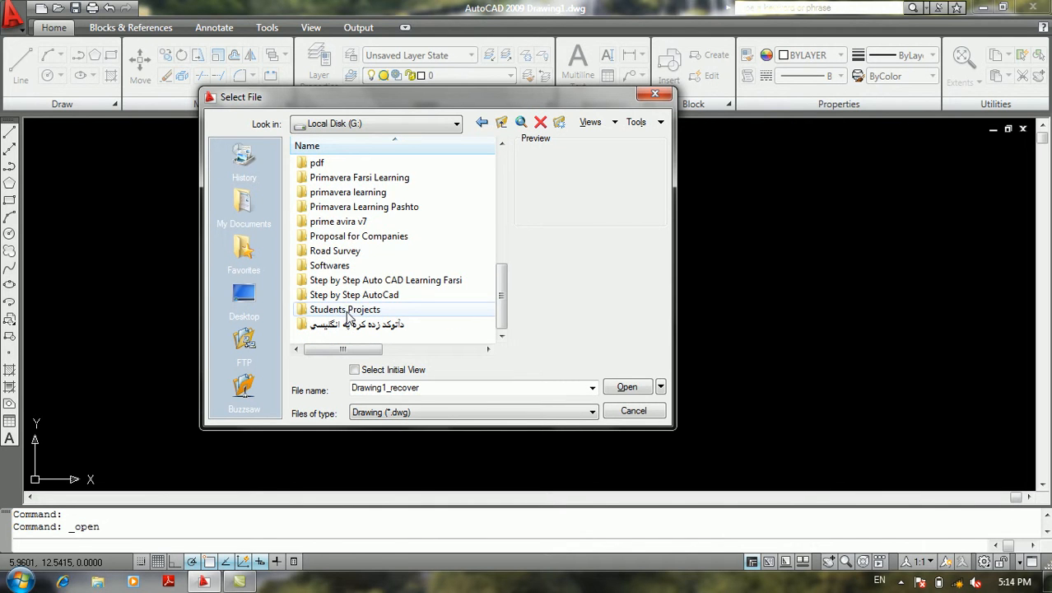
{"action": "double_click", "coordinate": [353, 294]}
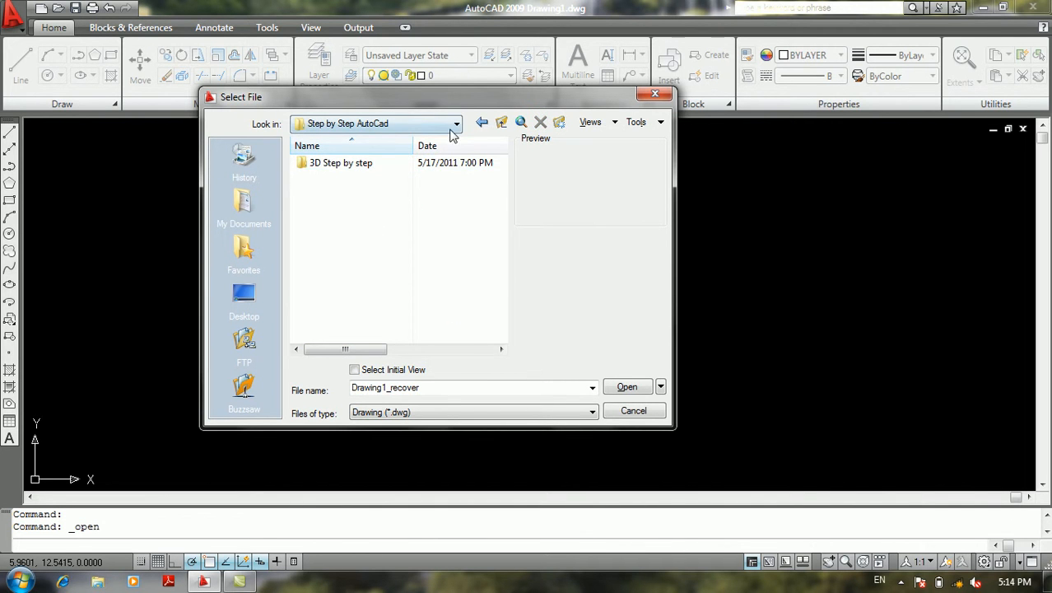
{"action": "left_click", "coordinate": [481, 122]}
Open the drawing biulal from the Students Projects folder on Local Disk (G:)
{"action": "scroll", "coordinate": [353, 321], "scroll_direction": "down", "scroll_amount": 7}
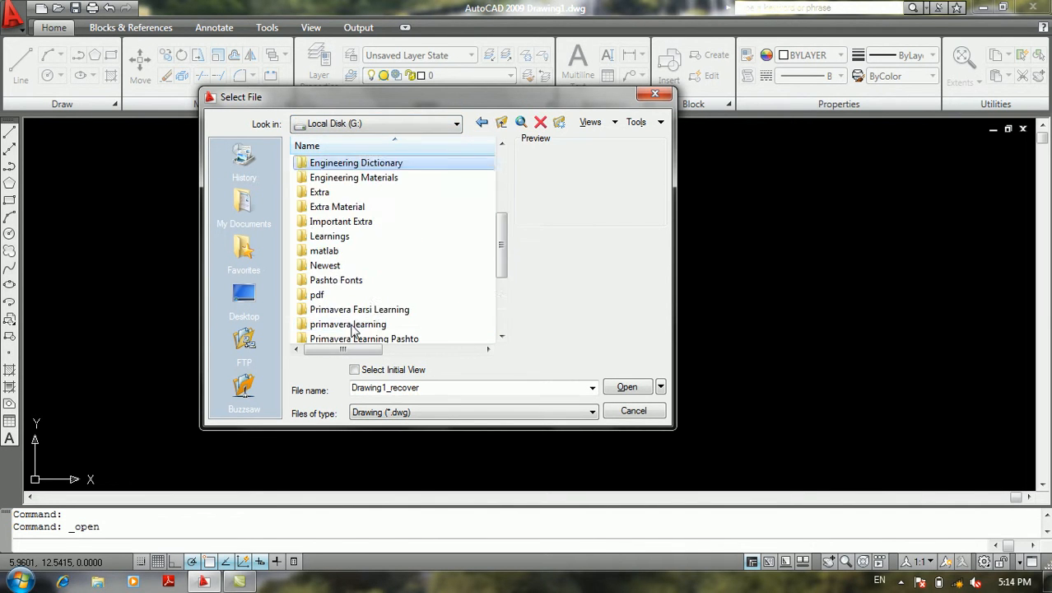
{"action": "double_click", "coordinate": [350, 307]}
{"action": "left_click", "coordinate": [338, 252]}
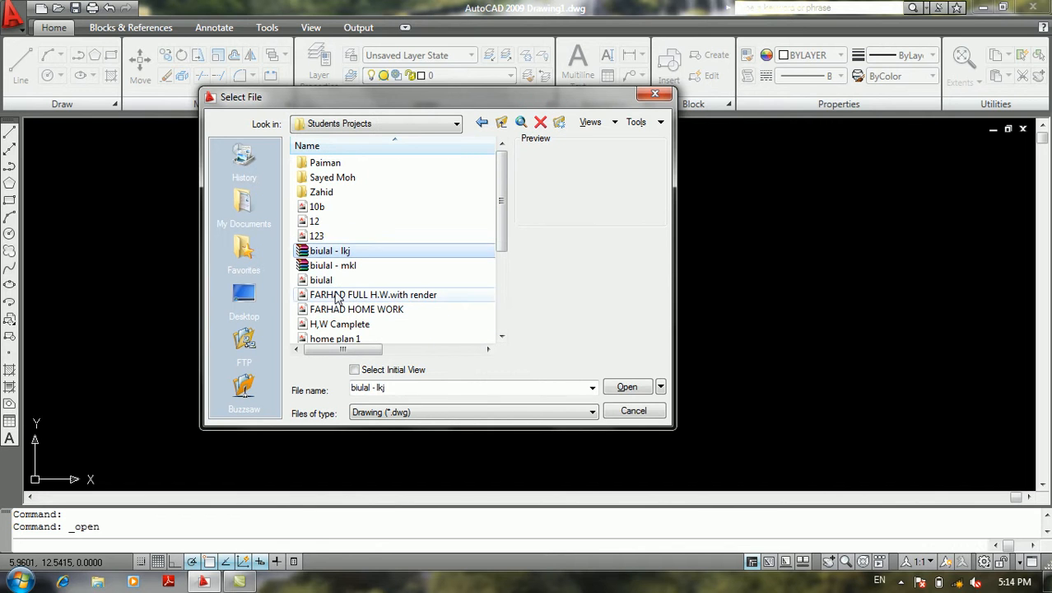
{"action": "left_click", "coordinate": [337, 294]}
{"action": "left_click", "coordinate": [327, 267]}
{"action": "left_click", "coordinate": [321, 280]}
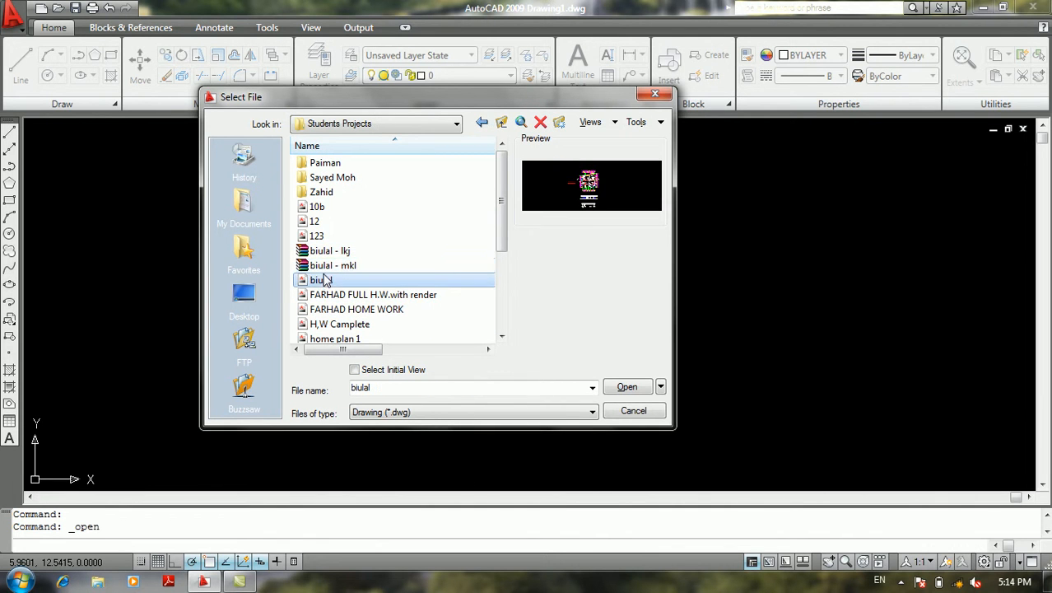
{"action": "left_click", "coordinate": [628, 388]}
Examine the residential floor plan, its dimensions and the elevation below it
{"action": "left_click", "coordinate": [331, 319]}
{"action": "left_click", "coordinate": [294, 356]}
{"action": "scroll", "coordinate": [469, 235], "scroll_direction": "up", "scroll_amount": 5}
{"action": "scroll", "coordinate": [469, 234], "scroll_direction": "down", "scroll_amount": 5}
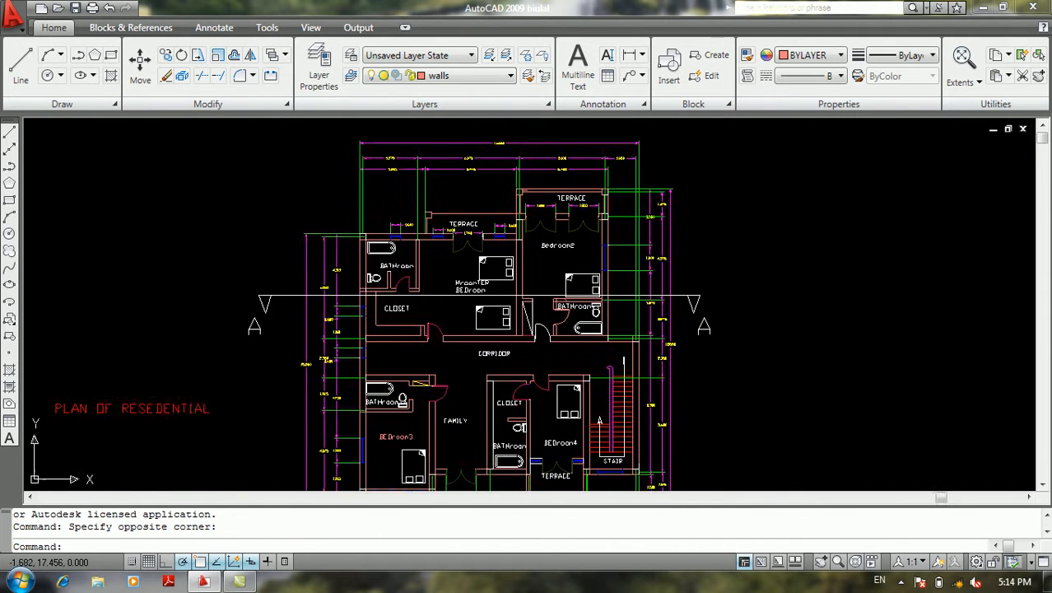
{"action": "left_click", "coordinate": [11, 32]}
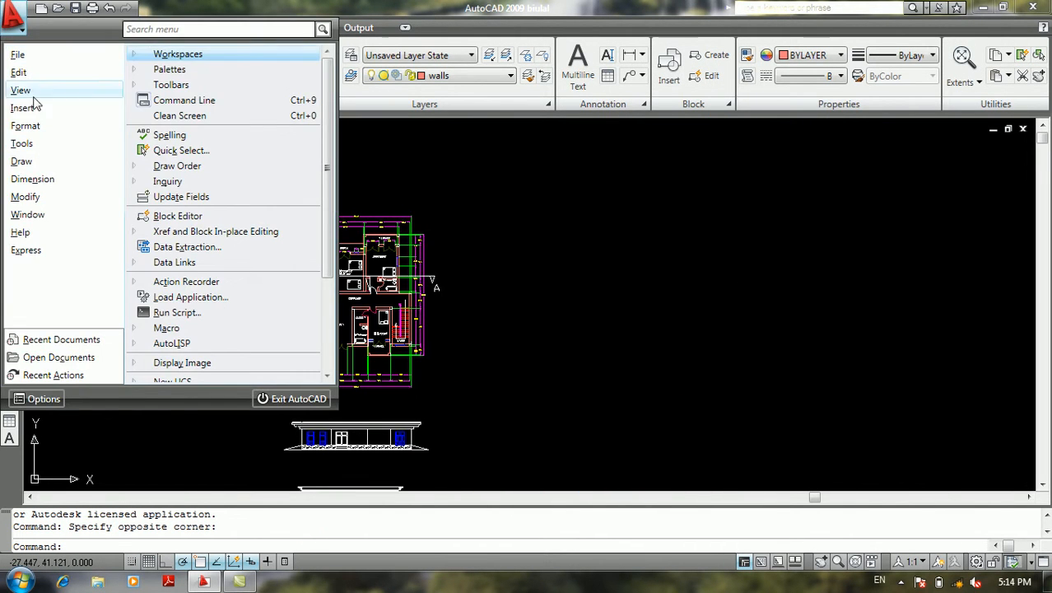
{"action": "left_click", "coordinate": [511, 219]}
{"action": "left_click", "coordinate": [471, 233]}
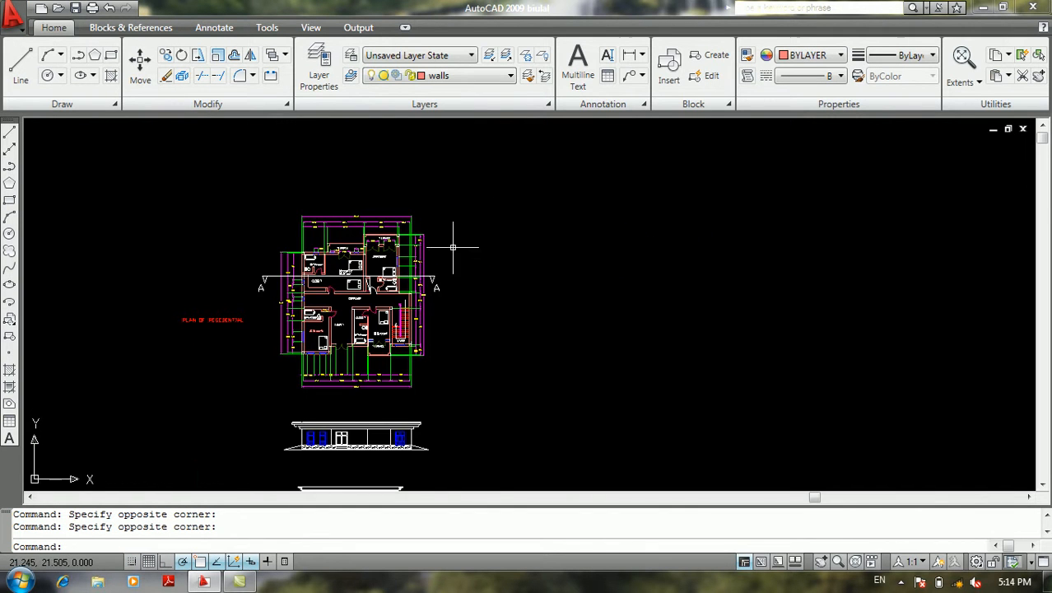
{"action": "scroll", "coordinate": [396, 286], "scroll_direction": "up", "scroll_amount": 8}
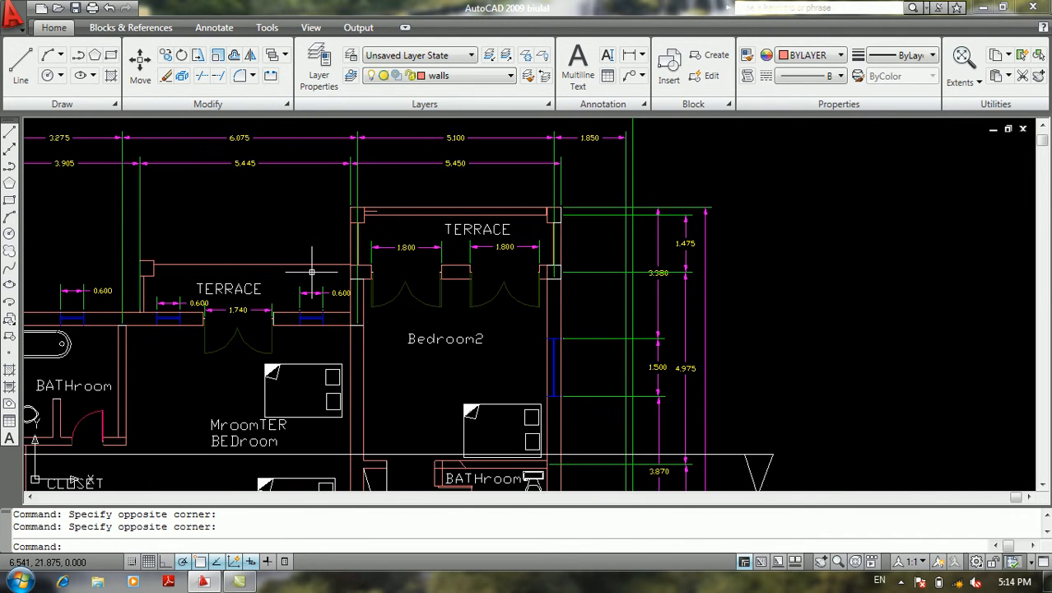
{"action": "scroll", "coordinate": [312, 271], "scroll_direction": "down", "scroll_amount": 6}
{"action": "middle_click_drag", "start_coordinate": [307, 236], "coordinate": [354, 126]}
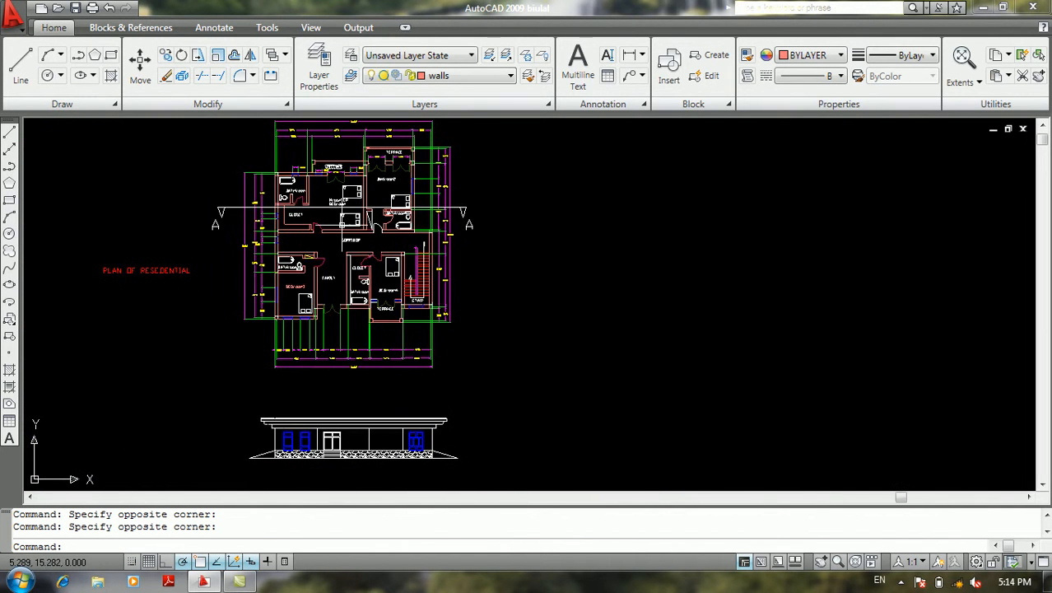
{"action": "middle_click_drag", "start_coordinate": [373, 214], "coordinate": [399, 258]}
{"action": "mouse_move", "coordinate": [270, 247]}
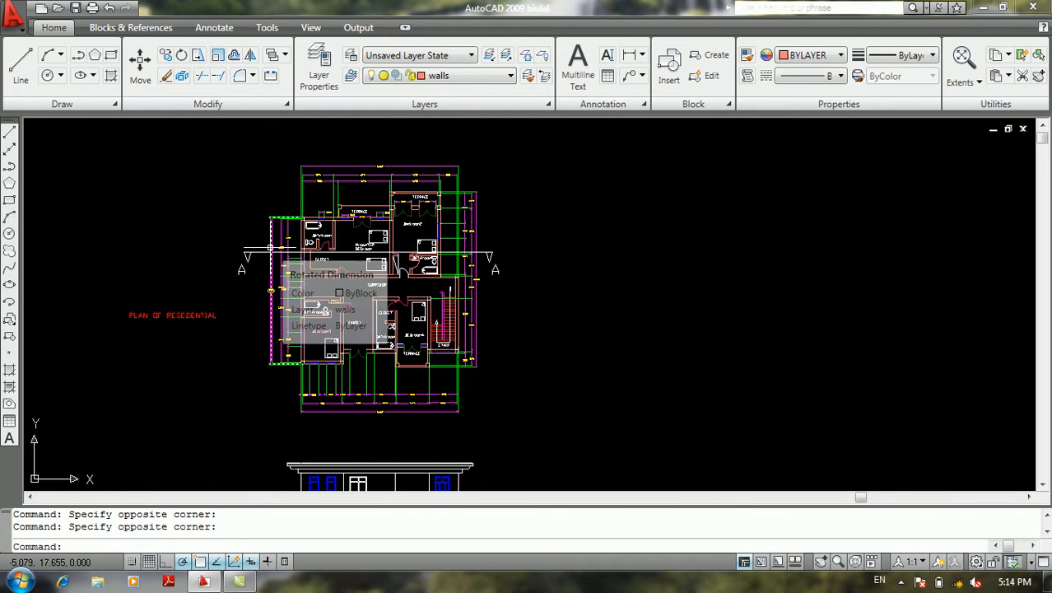
Try a Quick Select on the entire drawing for objects of Multiple type whose Color equals Red
{"action": "left_click", "coordinate": [13, 15]}
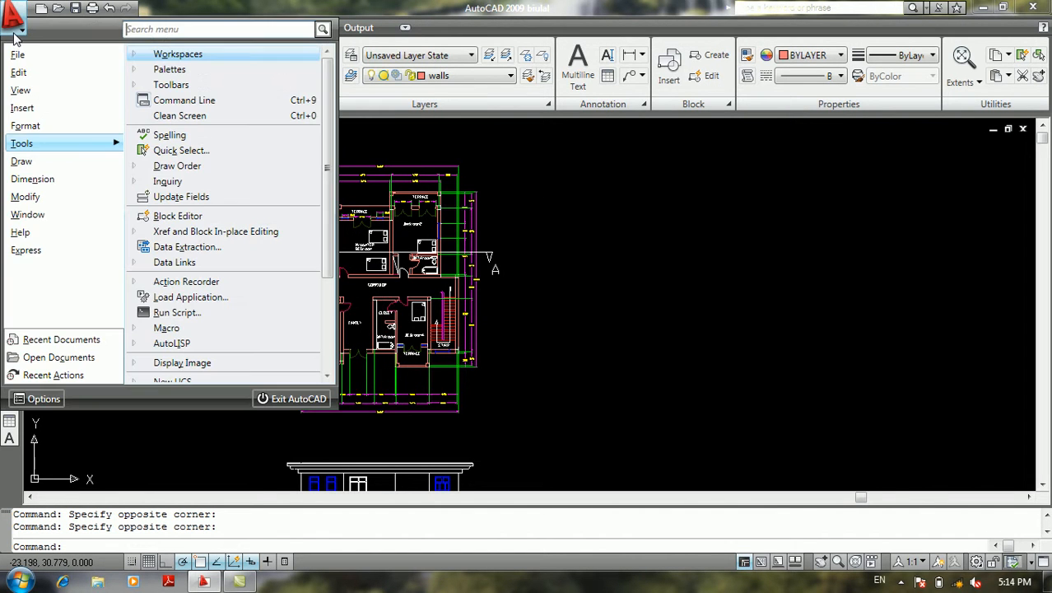
{"action": "mouse_move", "coordinate": [36, 64]}
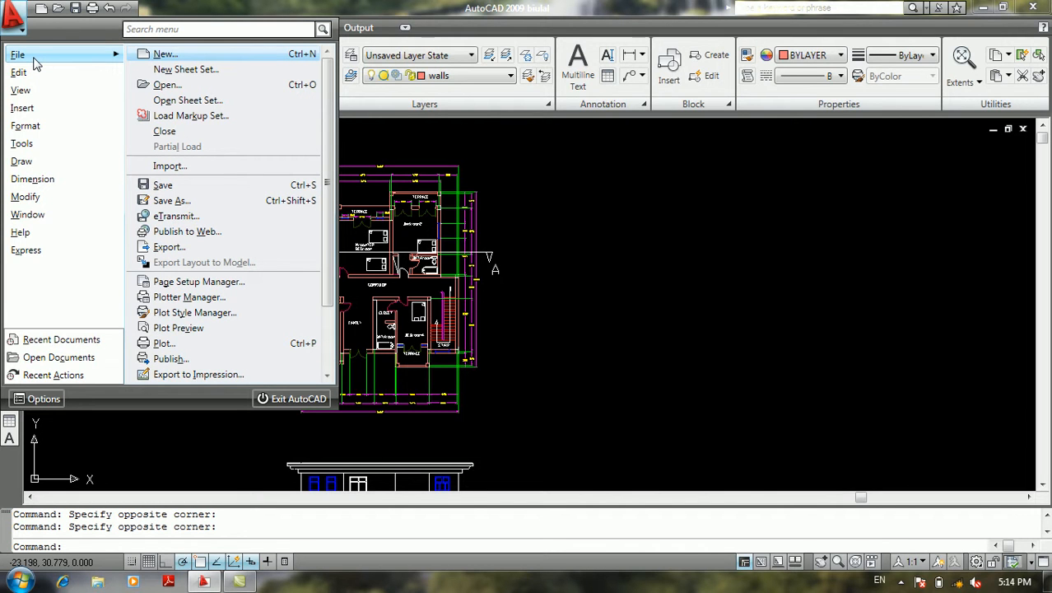
{"action": "mouse_move", "coordinate": [59, 144]}
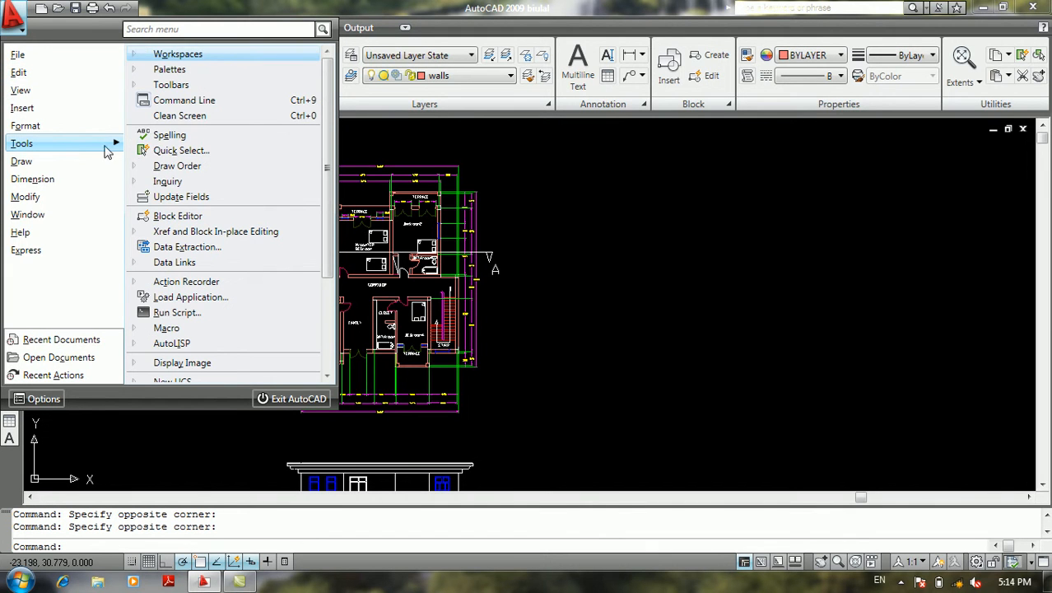
{"action": "left_click", "coordinate": [199, 150]}
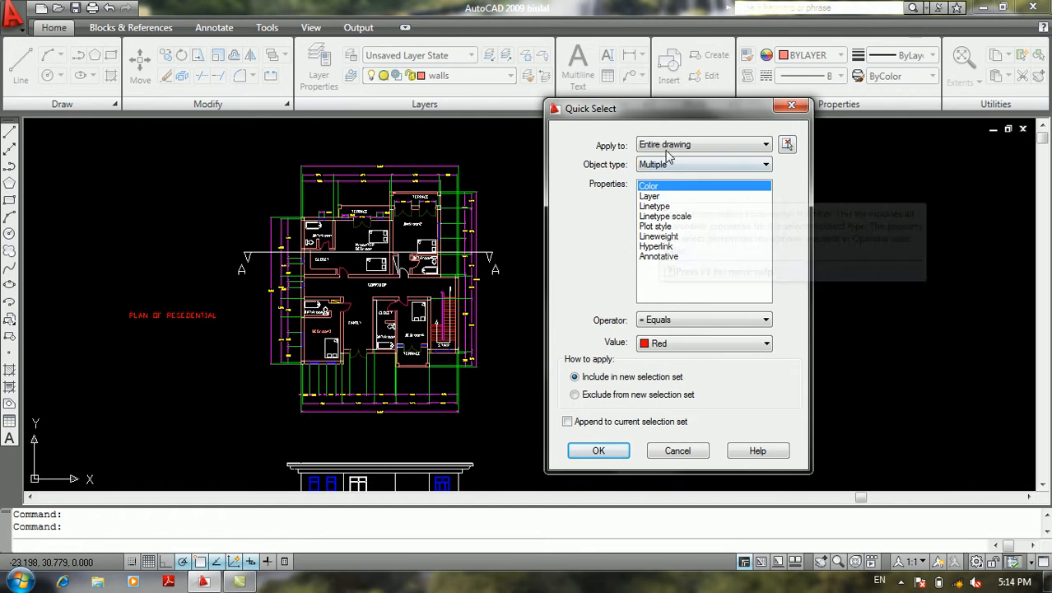
{"action": "left_click", "coordinate": [754, 146]}
{"action": "left_click", "coordinate": [755, 147]}
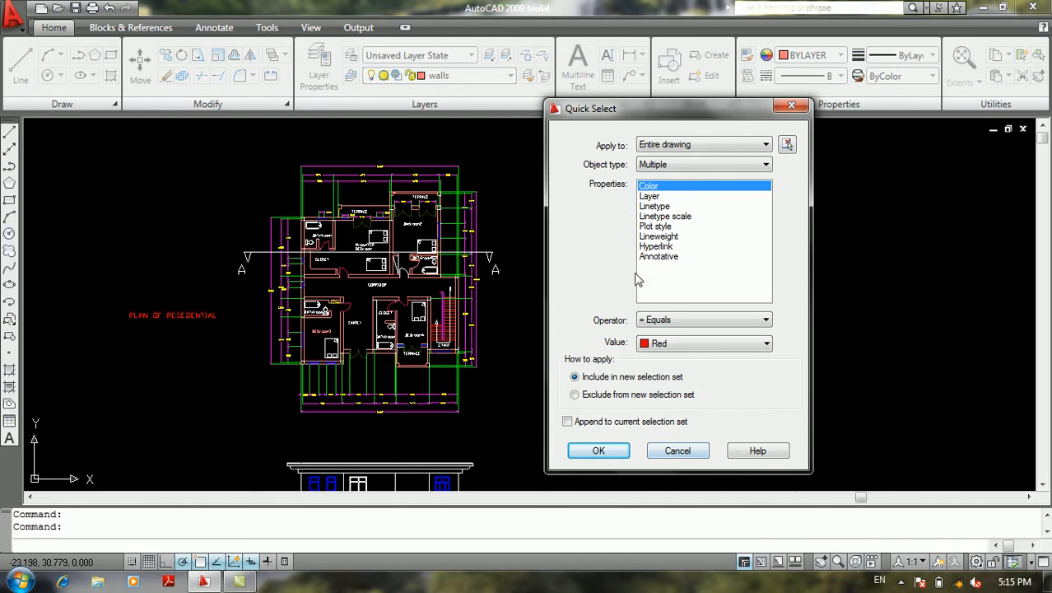
{"action": "left_click", "coordinate": [665, 164]}
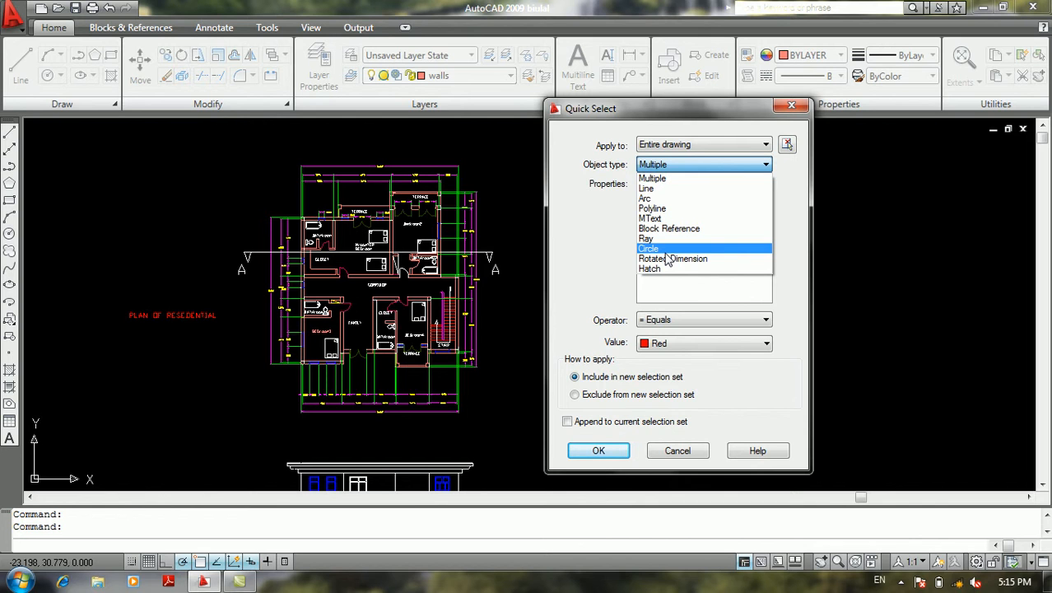
{"action": "left_click", "coordinate": [687, 165]}
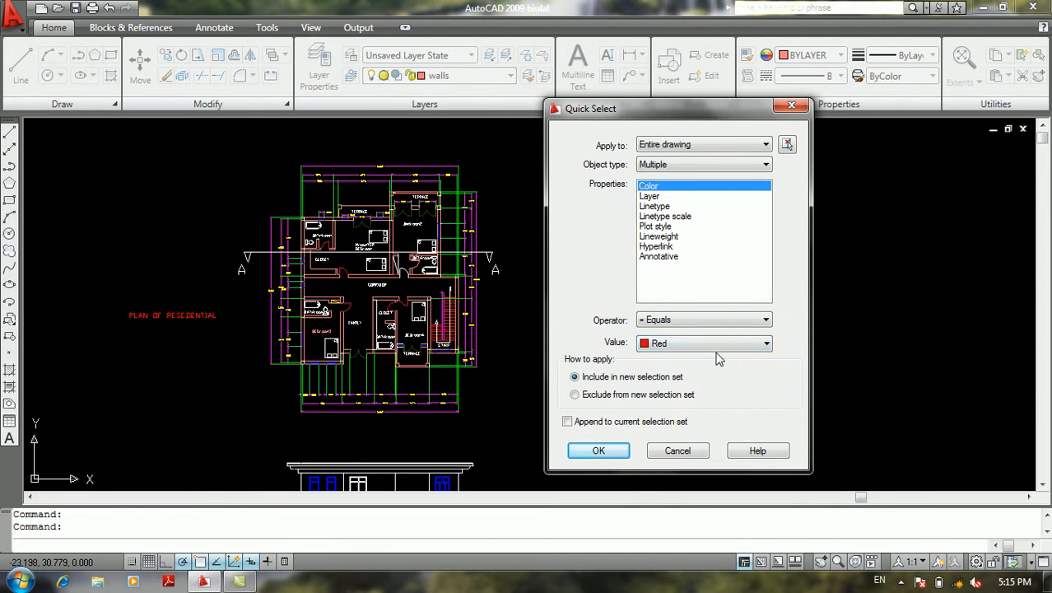
{"action": "left_click", "coordinate": [603, 451]}
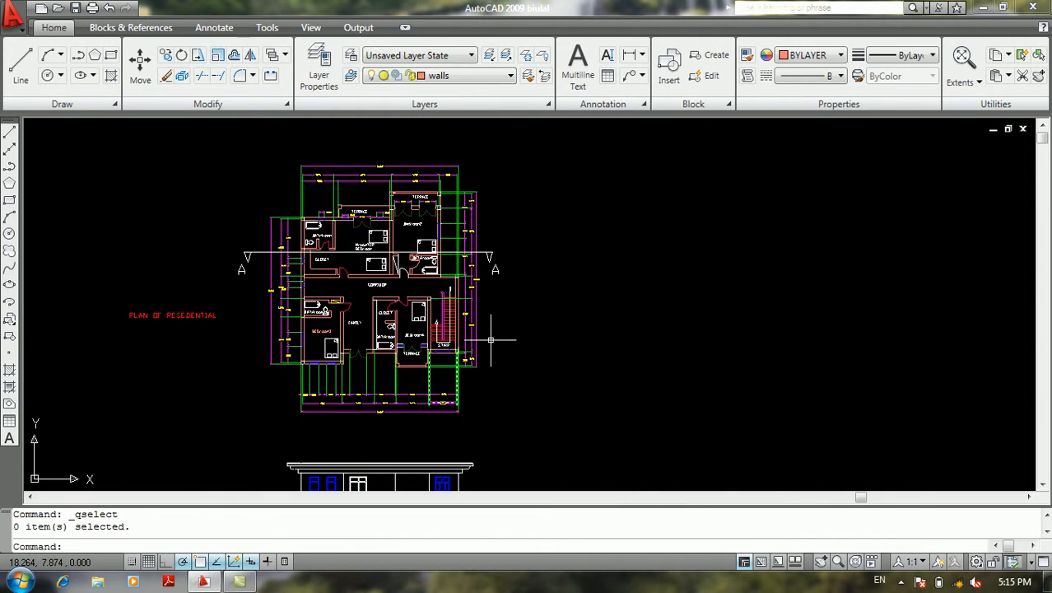
Check the color property of the lowest red stair line above the STAIR label, and clear the selection
{"action": "scroll", "coordinate": [441, 329], "scroll_direction": "up", "scroll_amount": 10}
{"action": "left_click", "coordinate": [496, 262]}
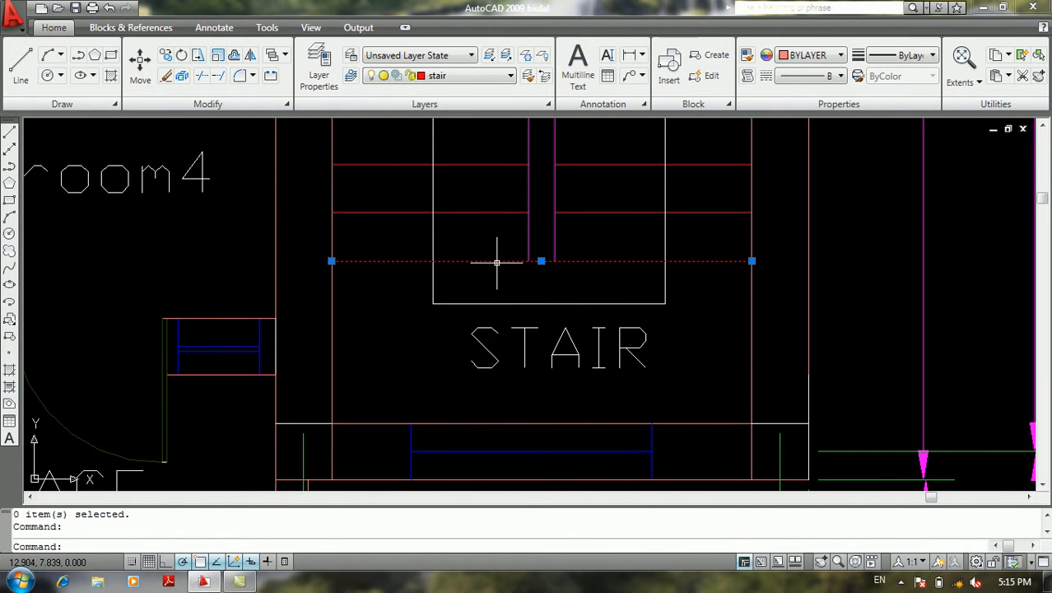
{"action": "left_click", "coordinate": [798, 56]}
{"action": "left_click", "coordinate": [879, 235]}
{"action": "scroll", "coordinate": [859, 310], "scroll_direction": "down", "scroll_amount": 8}
{"action": "middle_click_drag", "start_coordinate": [859, 309], "coordinate": [730, 367]}
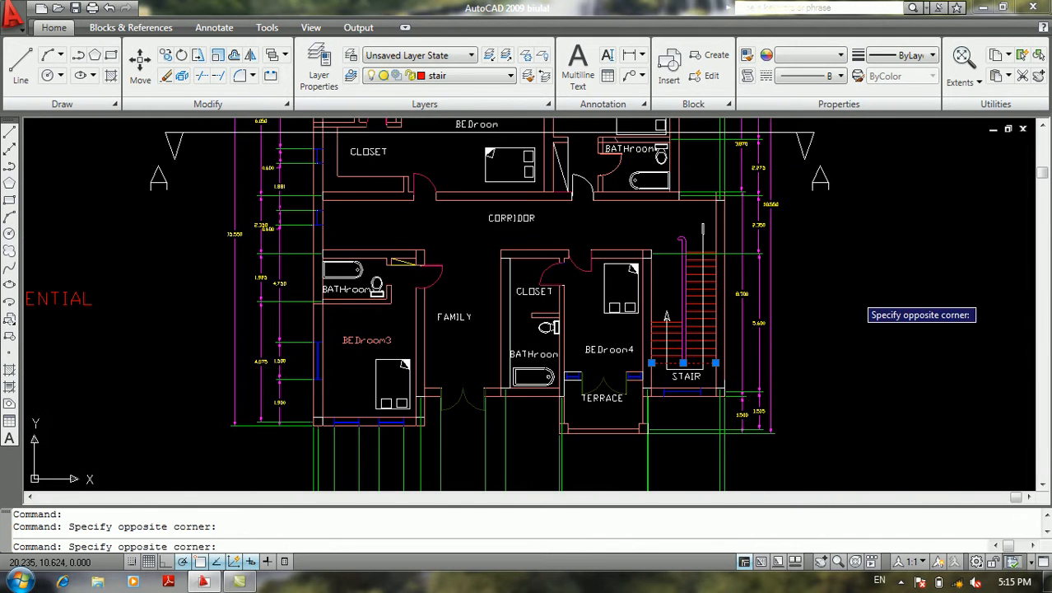
{"action": "key", "text": "Escape"}
{"action": "key", "text": "Escape"}
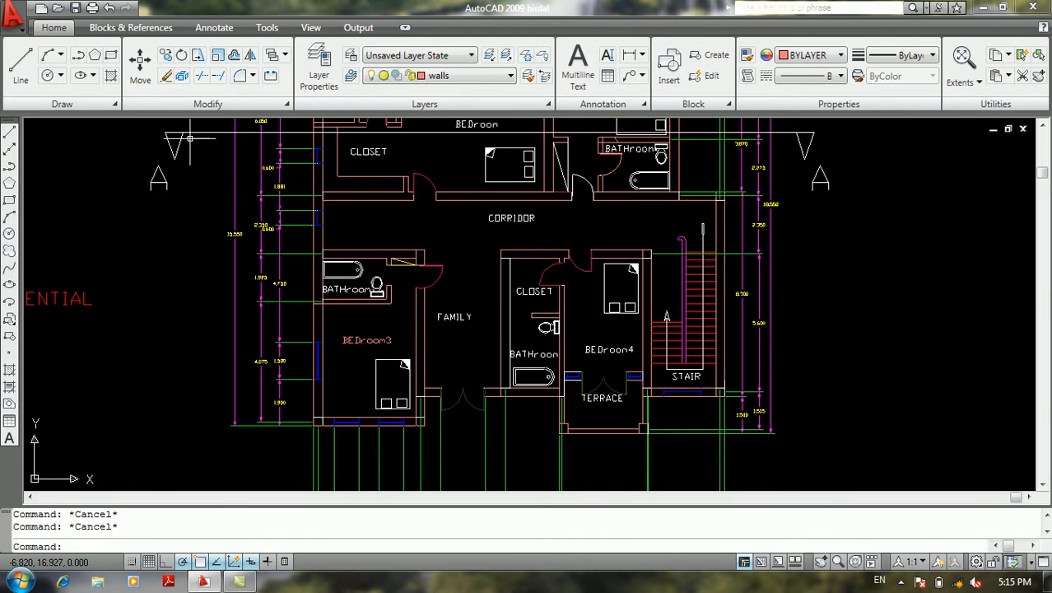
Use Quick Select on the entire drawing to select all objects whose Layer equals door, and erase them
{"action": "key", "text": "Return"}
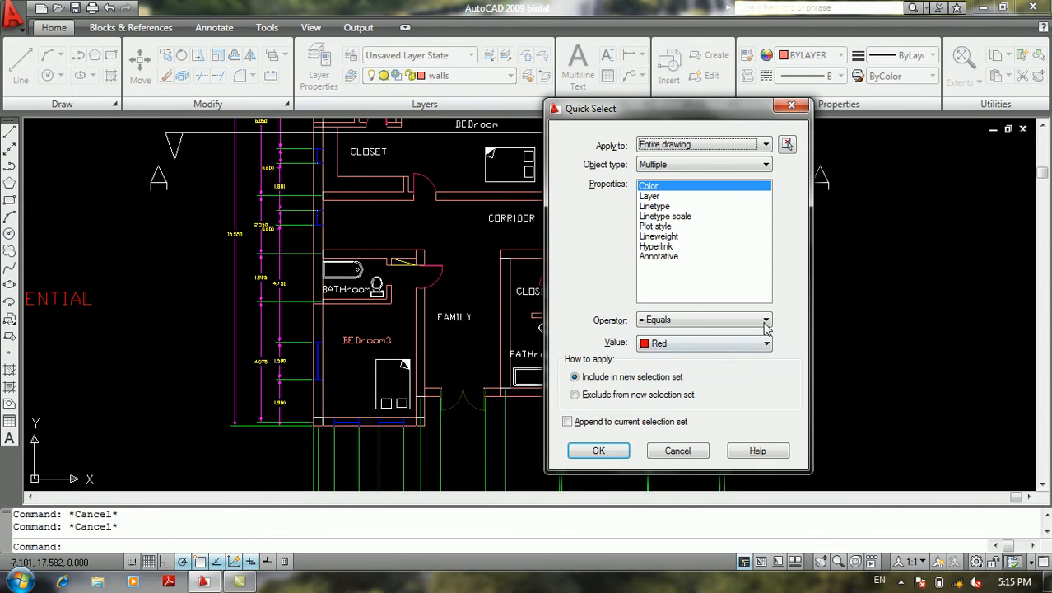
{"action": "left_click", "coordinate": [659, 197]}
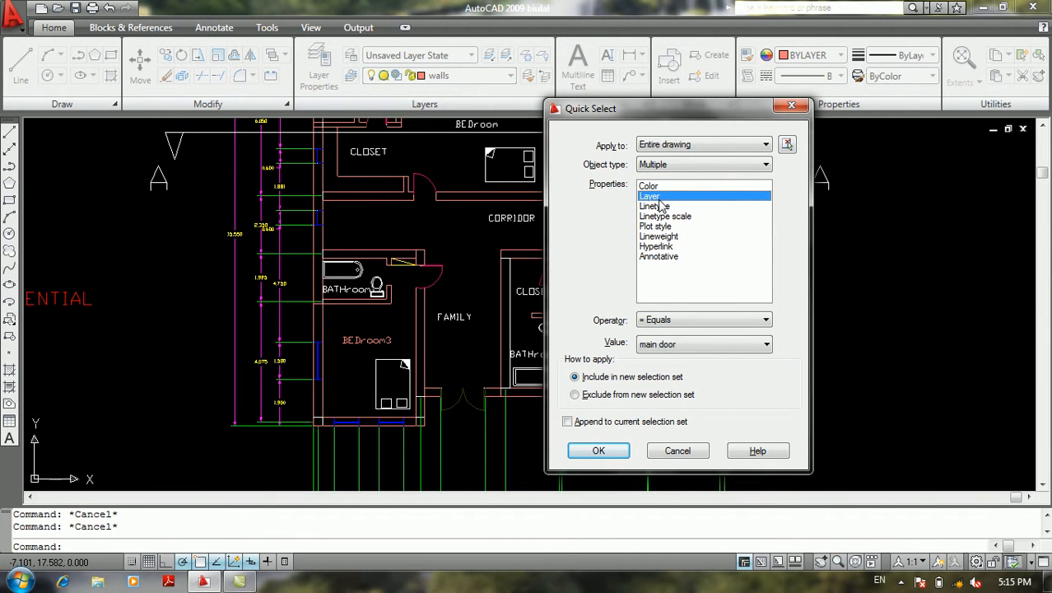
{"action": "left_click", "coordinate": [680, 347]}
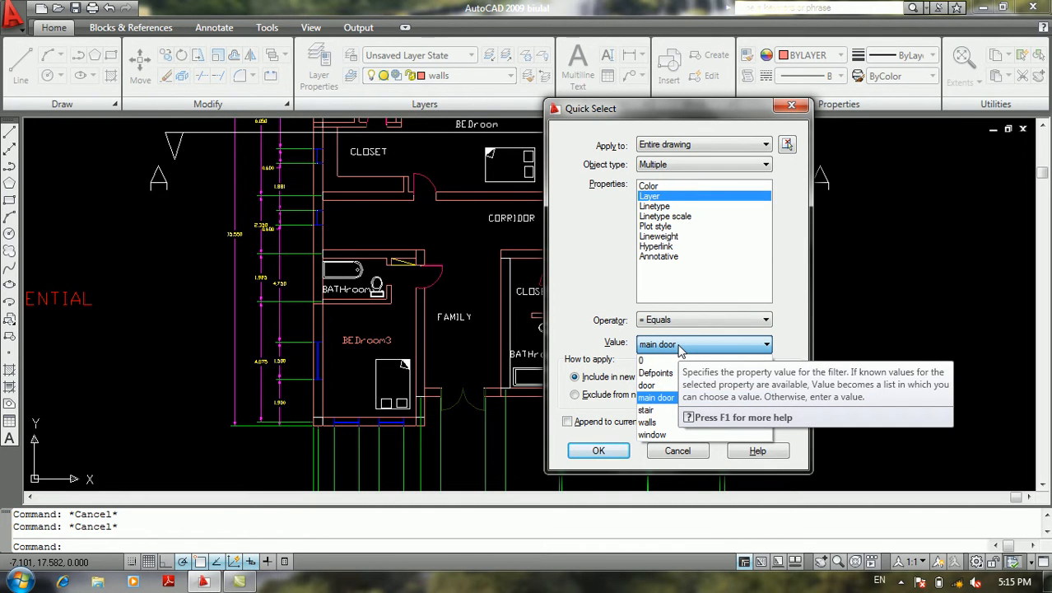
{"action": "left_click", "coordinate": [650, 385]}
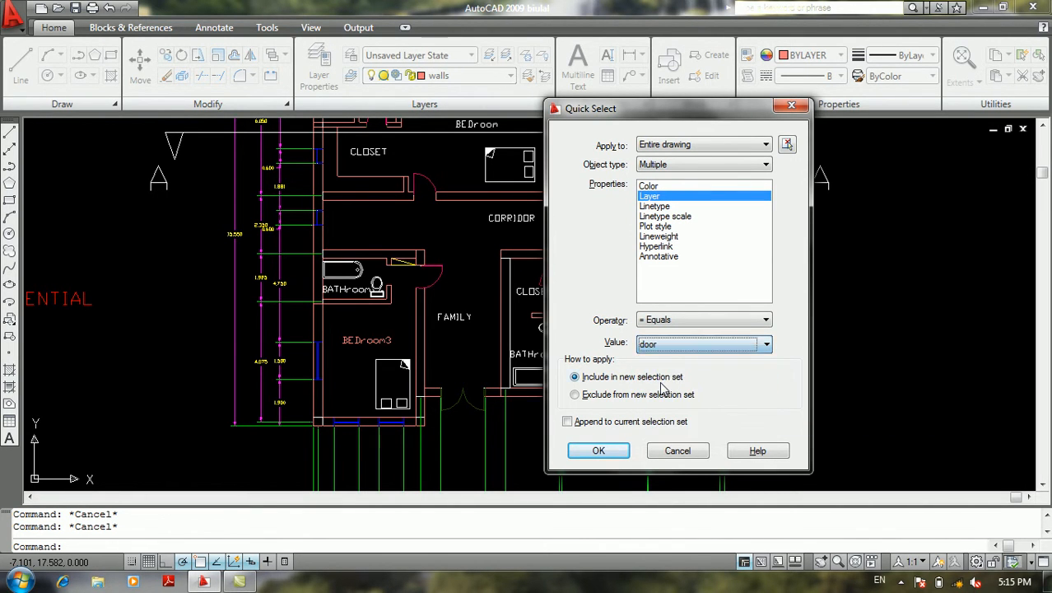
{"action": "left_click", "coordinate": [599, 450]}
{"action": "scroll", "coordinate": [593, 388], "scroll_direction": "down", "scroll_amount": 4}
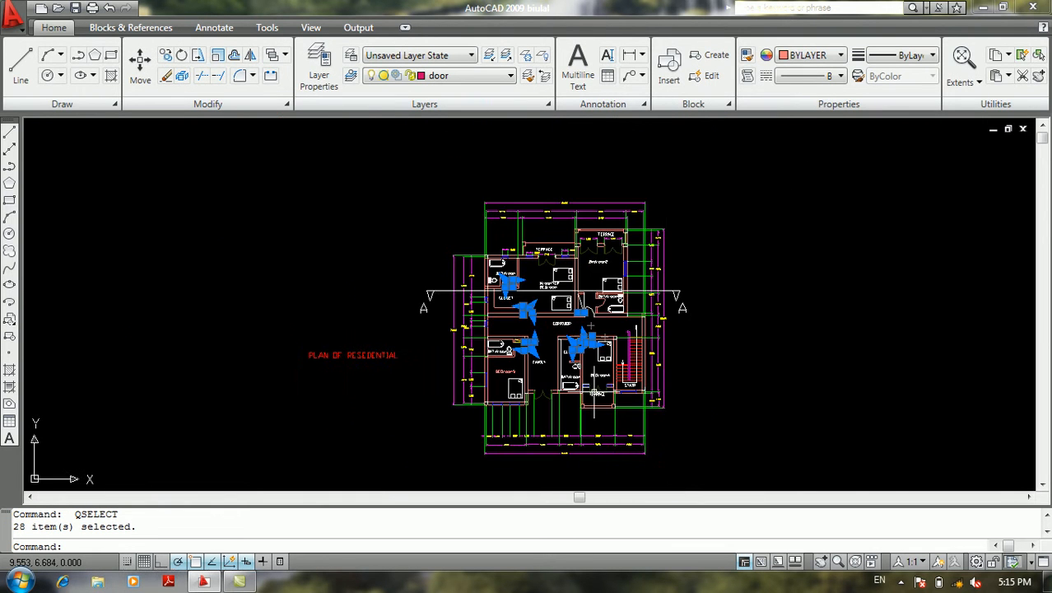
{"action": "key", "text": "Delete"}
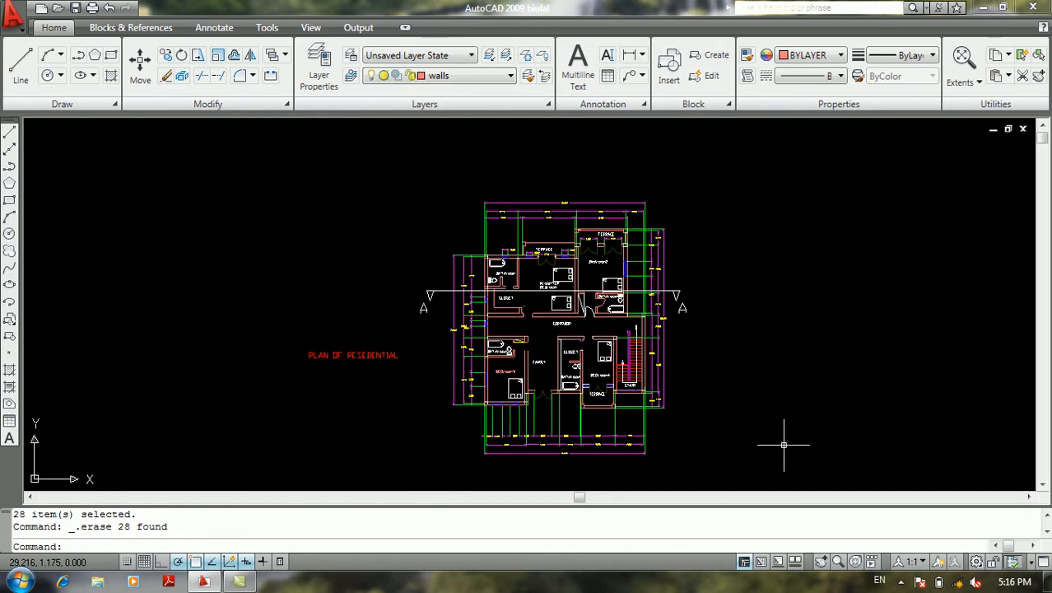
{"action": "key", "text": "Return"}
{"action": "left_click", "coordinate": [820, 384]}
{"action": "left_click", "coordinate": [795, 407]}
{"action": "key", "text": "Return"}
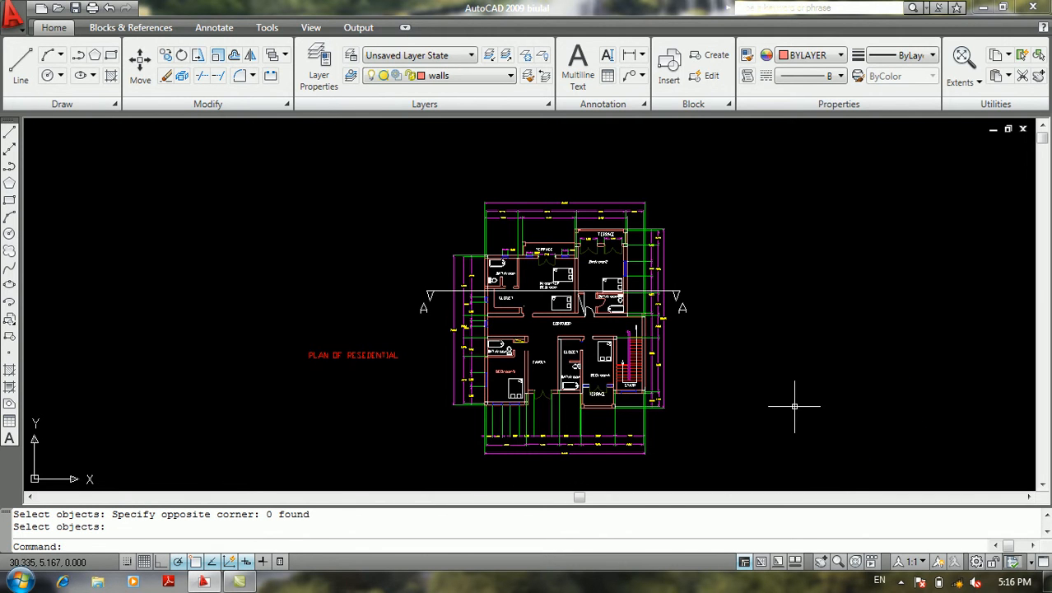
Open Quick Select again and go through the filter properties from Linetype to Annotative
{"action": "left_click", "coordinate": [20, 24]}
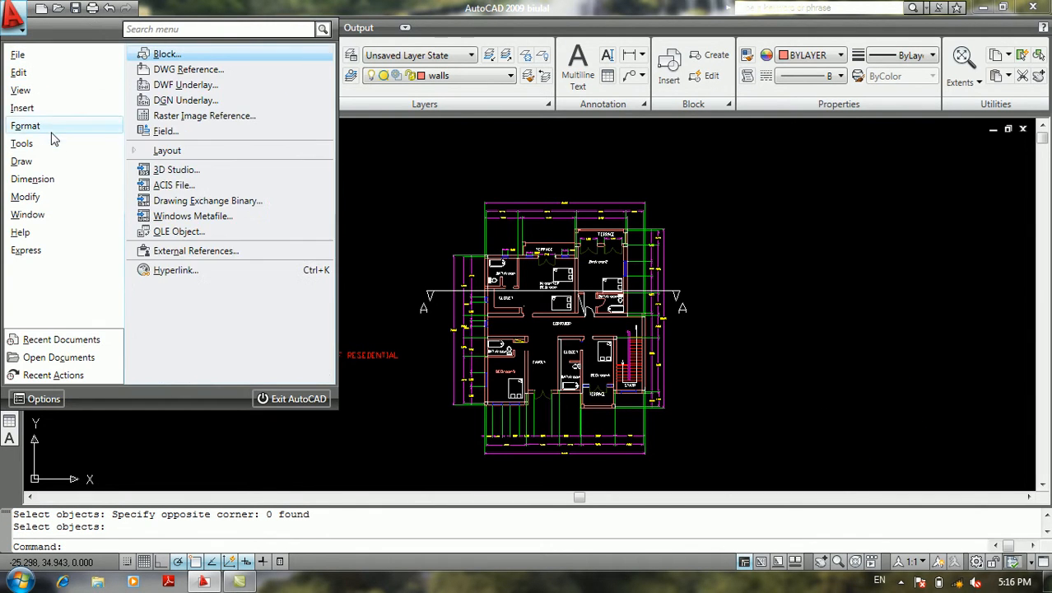
{"action": "mouse_move", "coordinate": [116, 146]}
{"action": "left_click", "coordinate": [210, 153]}
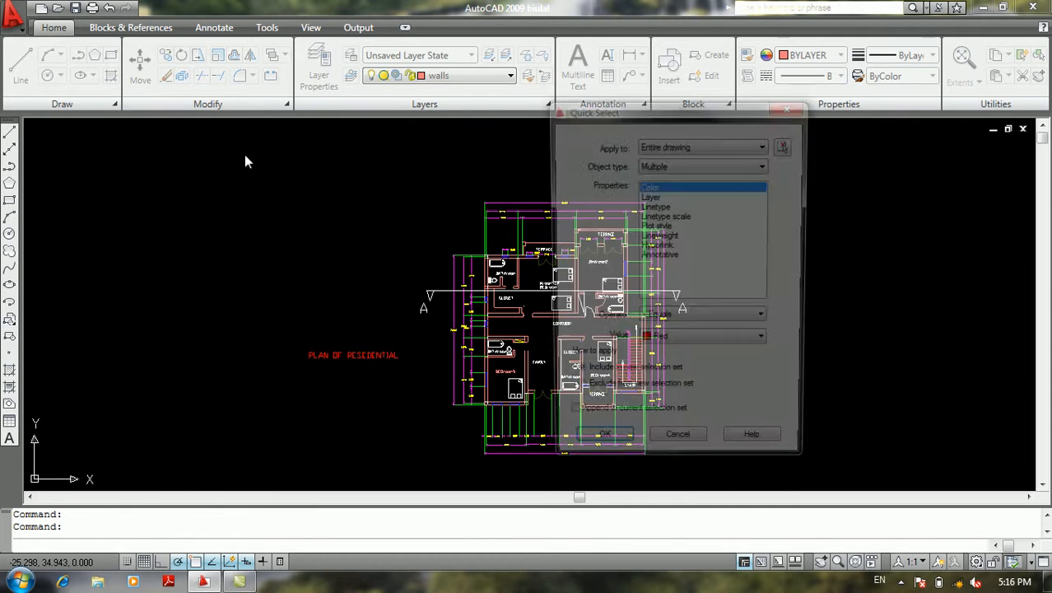
{"action": "left_click", "coordinate": [680, 216]}
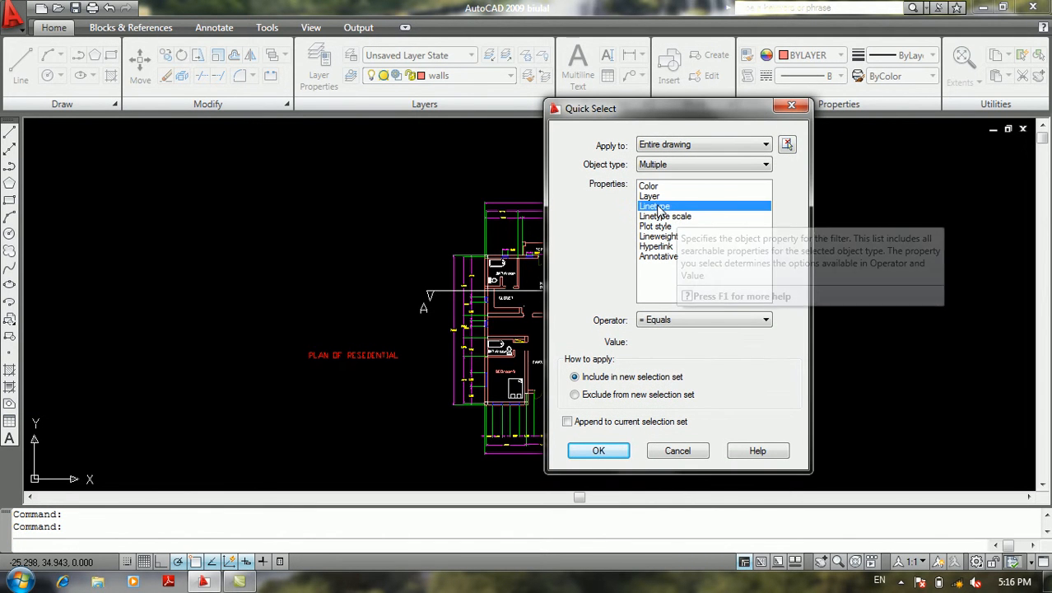
{"action": "left_click", "coordinate": [670, 226]}
{"action": "left_click", "coordinate": [668, 237]}
{"action": "left_click", "coordinate": [667, 246]}
{"action": "left_click", "coordinate": [667, 257]}
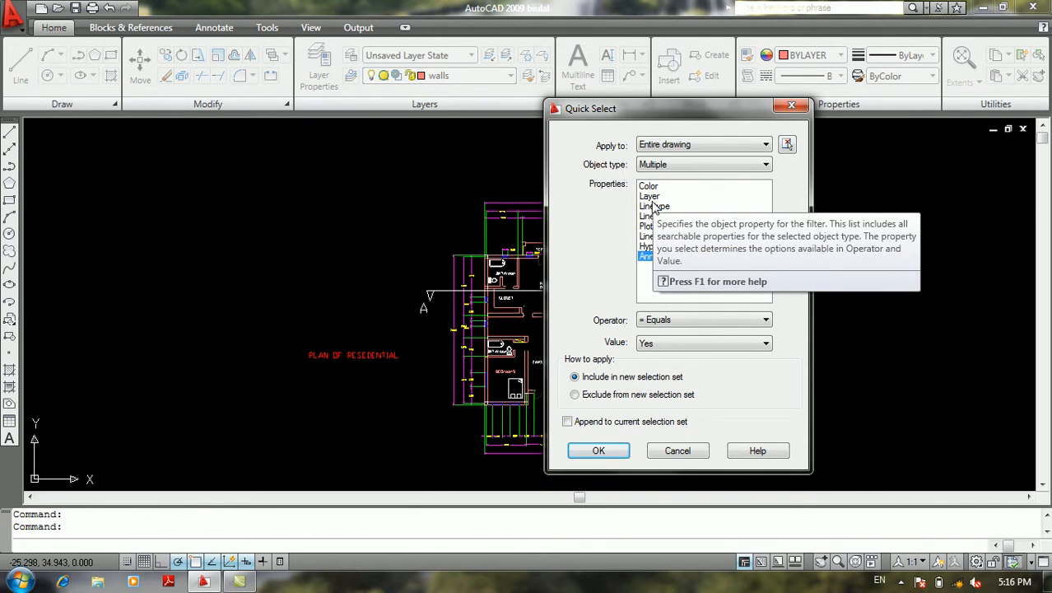
Set the Quick Select property to Linetype and examine its available values, keeping ByBlock
{"action": "left_click", "coordinate": [656, 208]}
{"action": "left_click", "coordinate": [682, 346]}
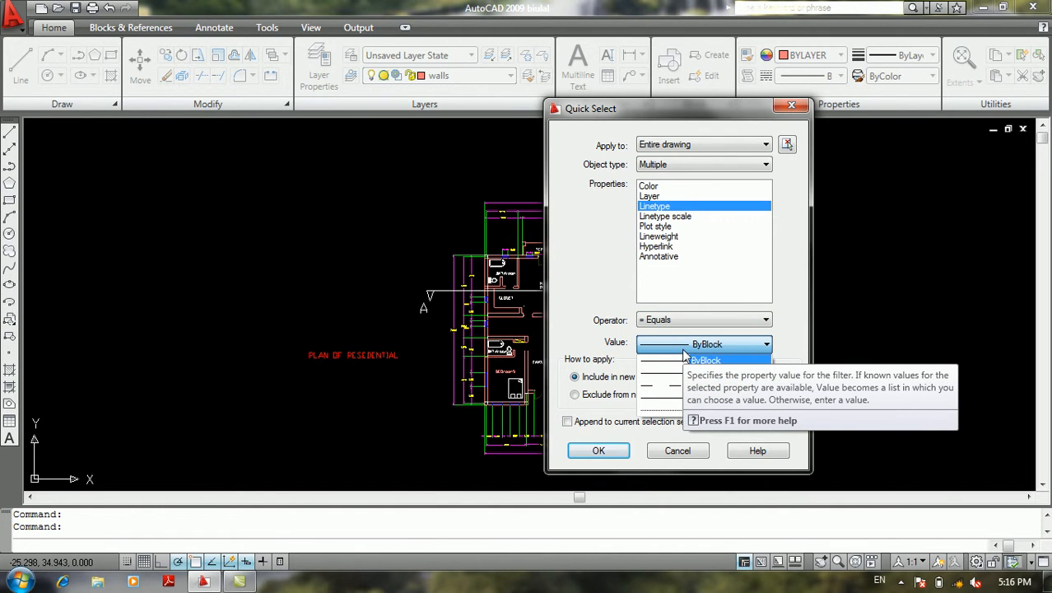
{"action": "left_click", "coordinate": [693, 345]}
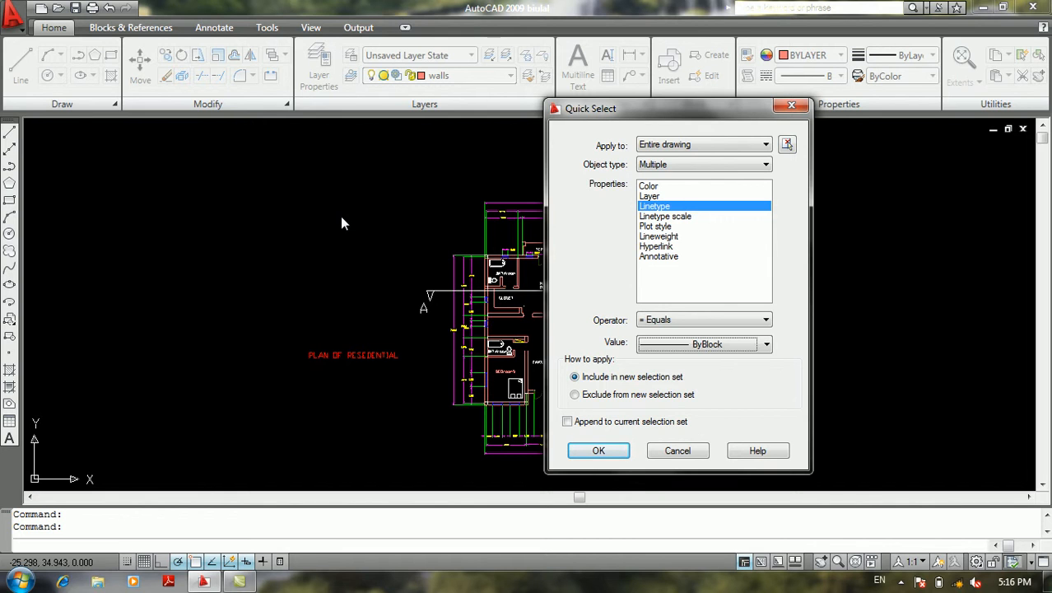
Close Quick Select without applying it, and look through the Draw Order and Inquiry commands
{"action": "left_click", "coordinate": [694, 451]}
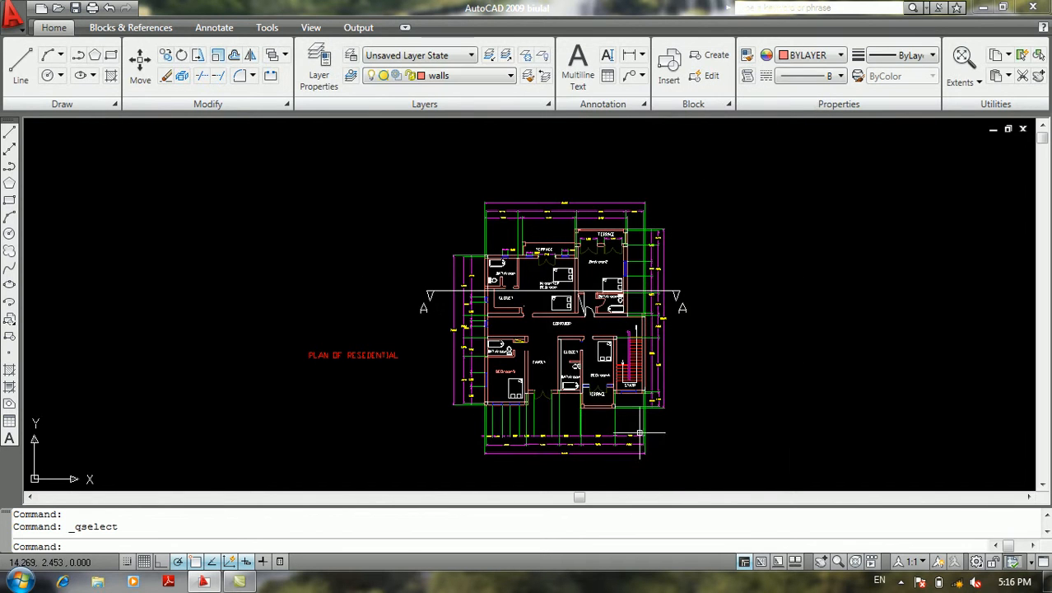
{"action": "left_click", "coordinate": [15, 23]}
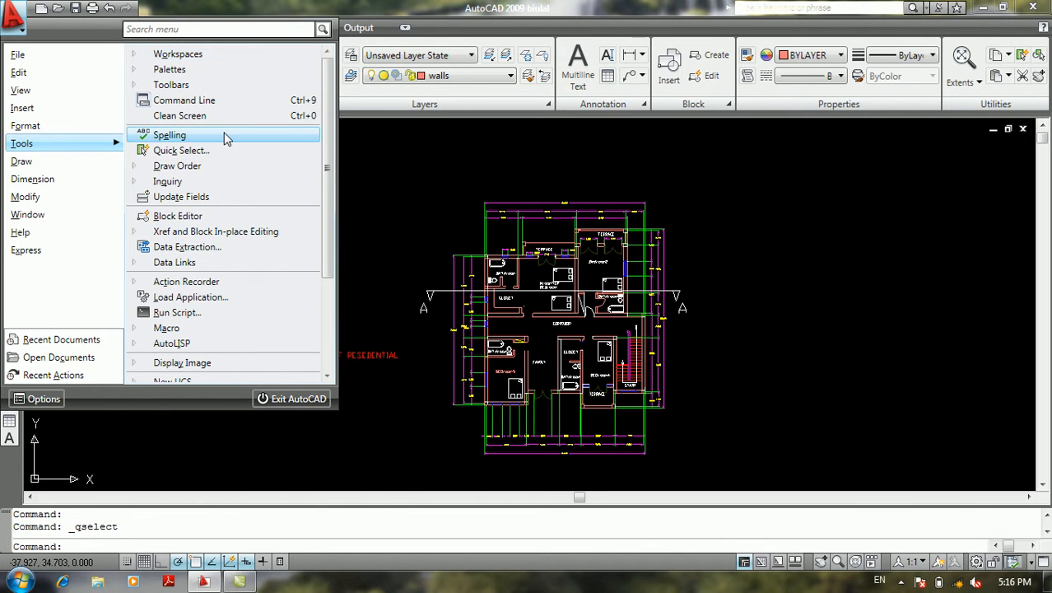
{"action": "mouse_move", "coordinate": [204, 169]}
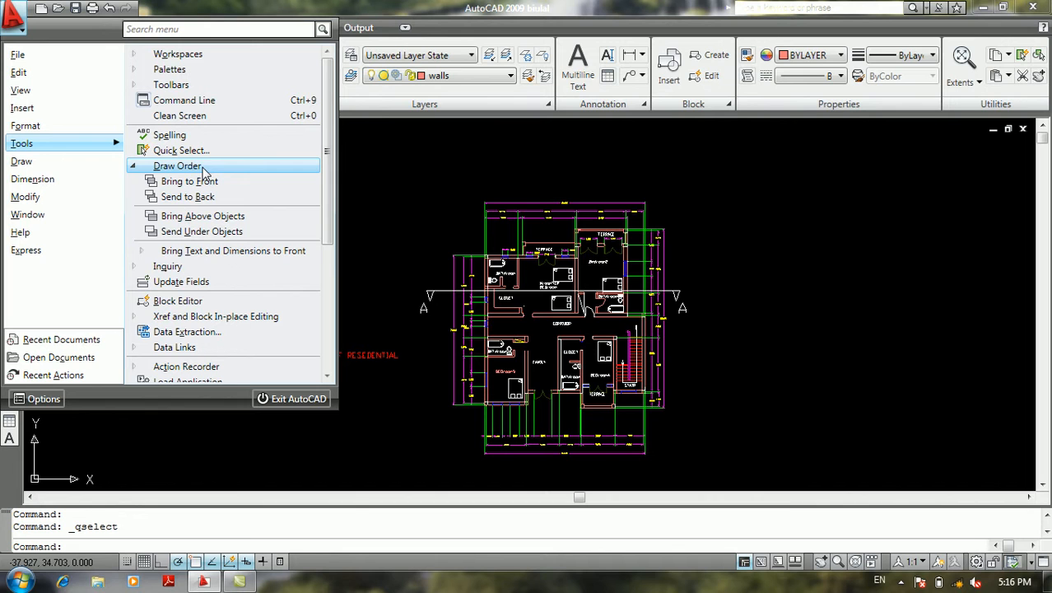
{"action": "left_click", "coordinate": [161, 167]}
{"action": "left_click", "coordinate": [162, 183]}
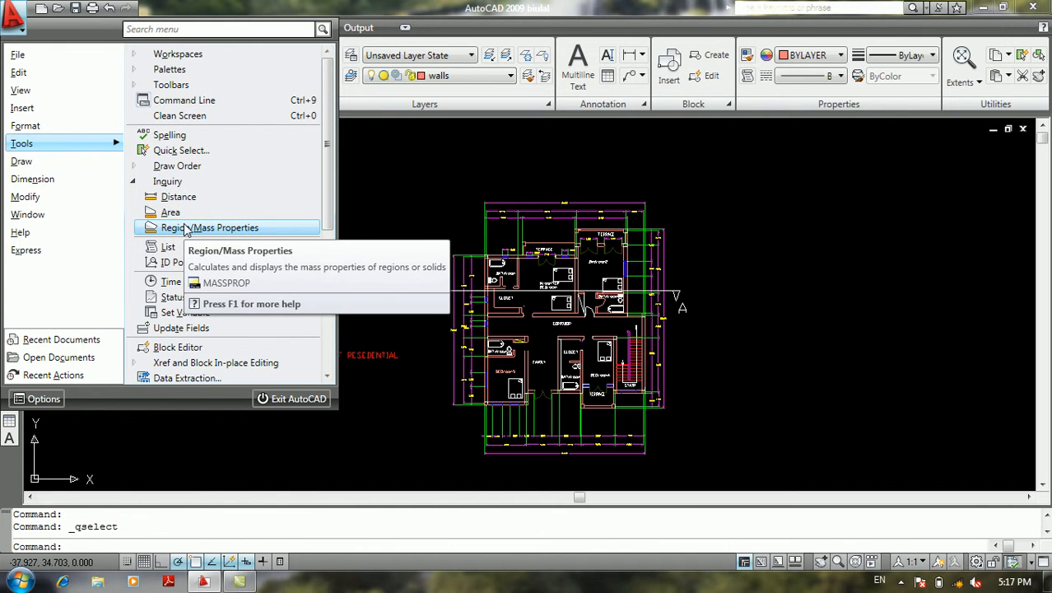
{"action": "left_click", "coordinate": [179, 181]}
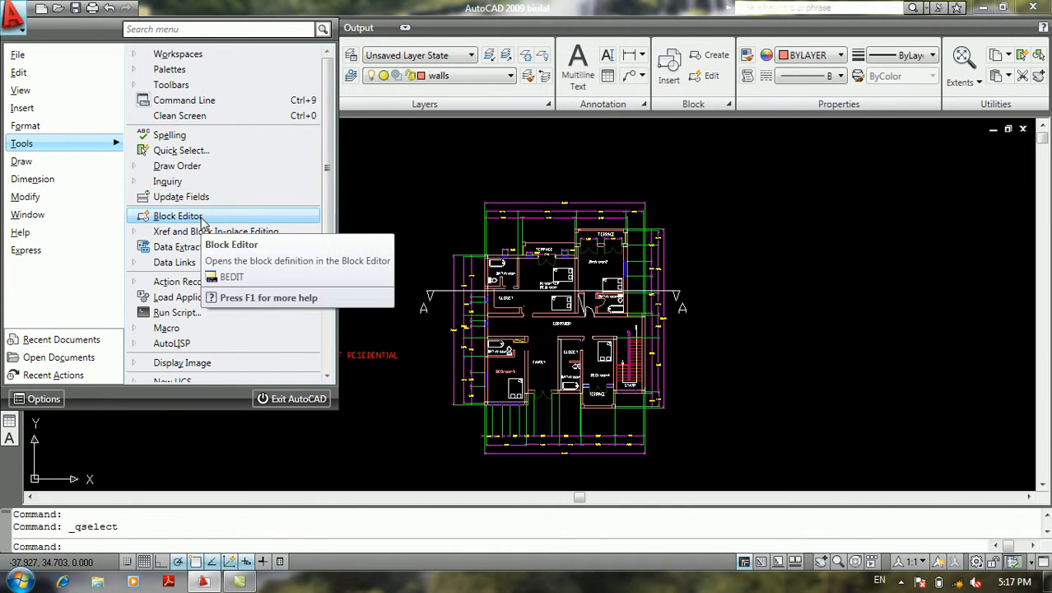
Open the Block Editor's block list and preview definitions such as Chimney - elevation, Door - Fancy 36 in. and Toilet - front
{"action": "left_click", "coordinate": [254, 217]}
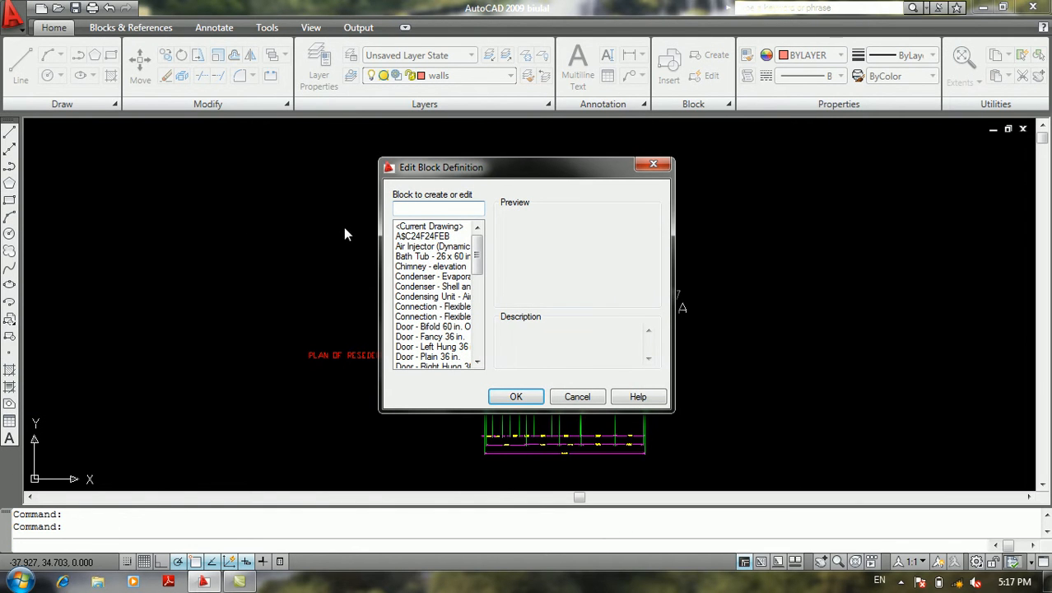
{"action": "left_click", "coordinate": [424, 246]}
{"action": "left_click", "coordinate": [434, 266]}
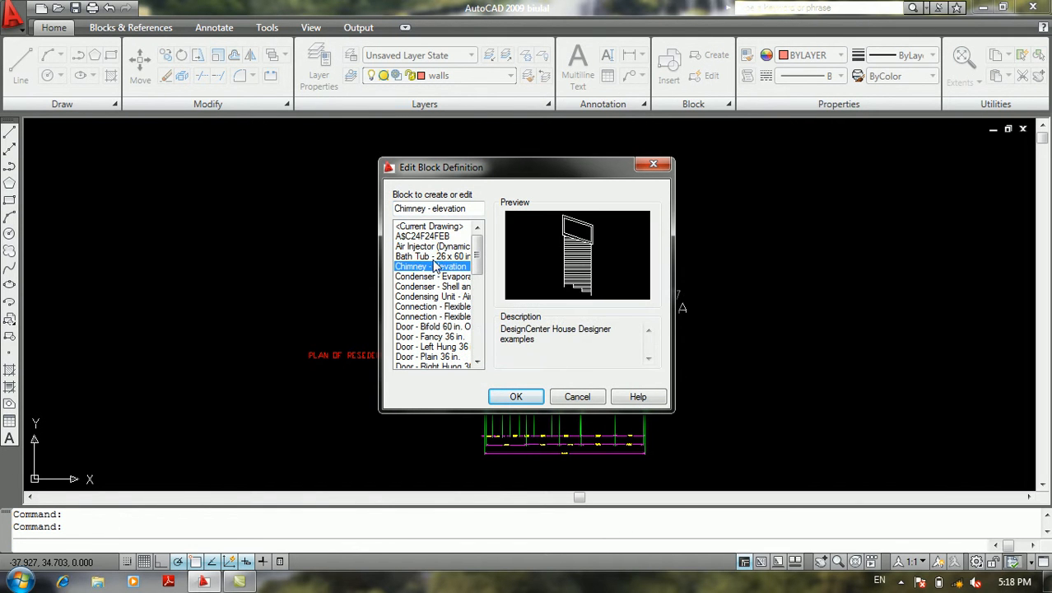
{"action": "left_click", "coordinate": [433, 237]}
{"action": "left_click", "coordinate": [440, 336]}
{"action": "scroll", "coordinate": [439, 339], "scroll_direction": "down", "scroll_amount": 1}
{"action": "scroll", "coordinate": [440, 338], "scroll_direction": "down", "scroll_amount": 10}
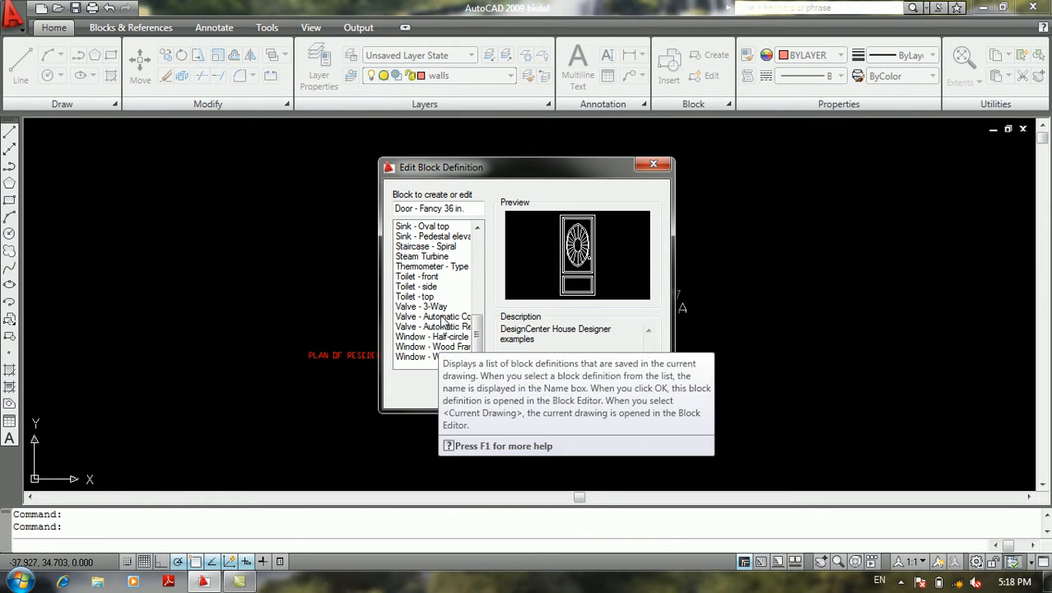
{"action": "left_click", "coordinate": [432, 277]}
{"action": "scroll", "coordinate": [435, 278], "scroll_direction": "up", "scroll_amount": 2}
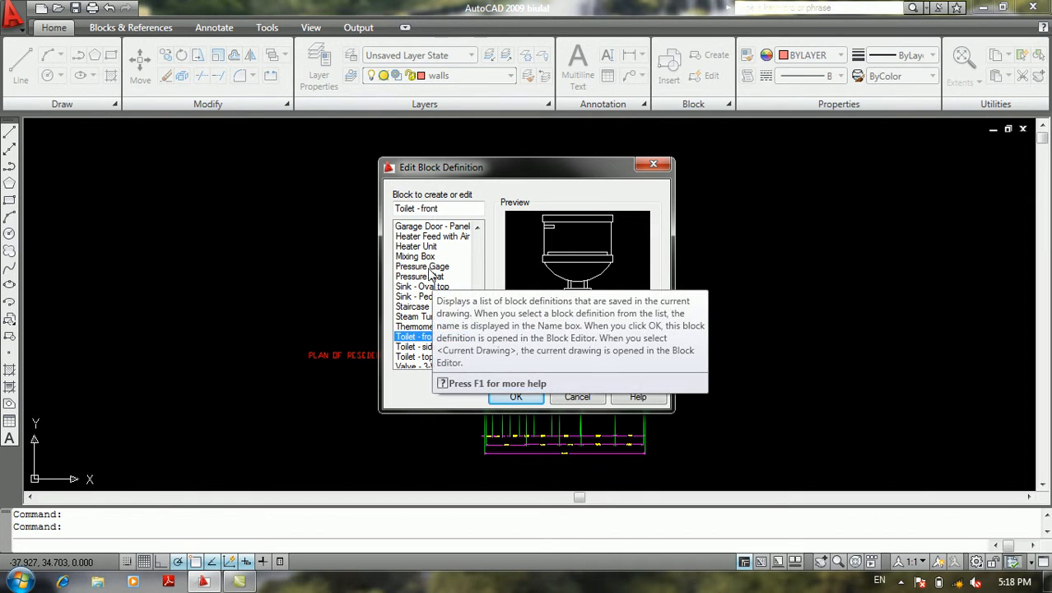
Choose the Mixing Box block definition and open it in the Block Editor
{"action": "left_click", "coordinate": [414, 247]}
{"action": "left_click", "coordinate": [414, 256]}
{"action": "scroll", "coordinate": [412, 258], "scroll_direction": "up", "scroll_amount": 1}
{"action": "scroll", "coordinate": [413, 261], "scroll_direction": "up", "scroll_amount": 5}
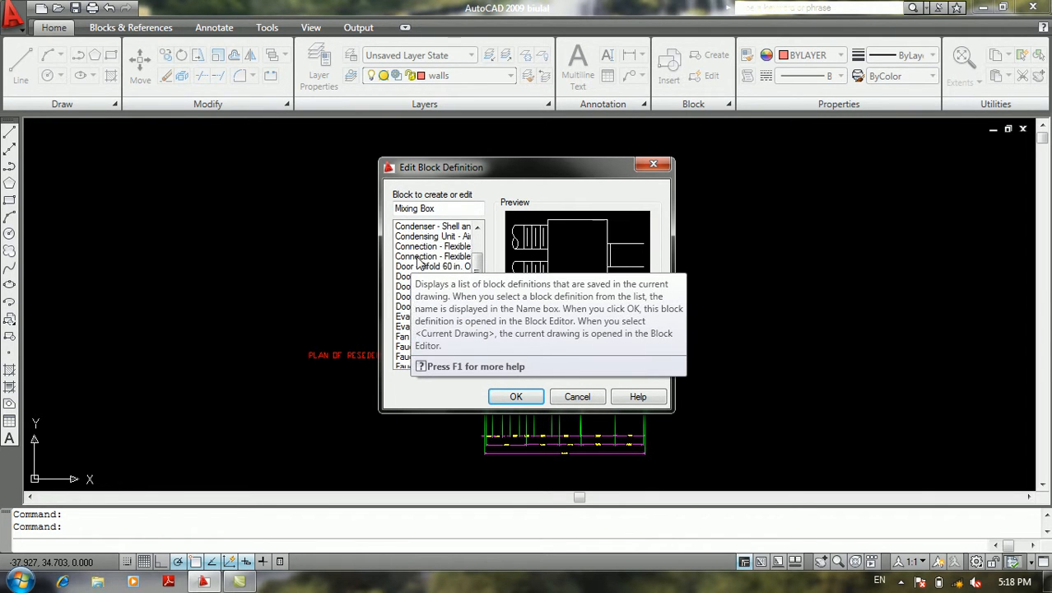
{"action": "scroll", "coordinate": [420, 262], "scroll_direction": "up", "scroll_amount": 1}
{"action": "scroll", "coordinate": [420, 280], "scroll_direction": "down", "scroll_amount": 6}
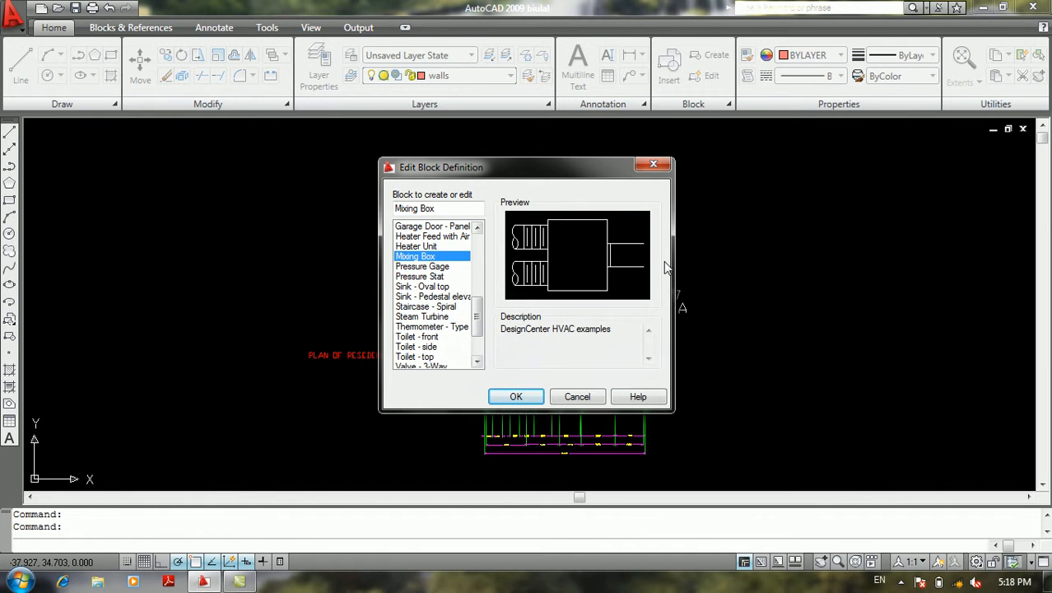
{"action": "left_click", "coordinate": [521, 399]}
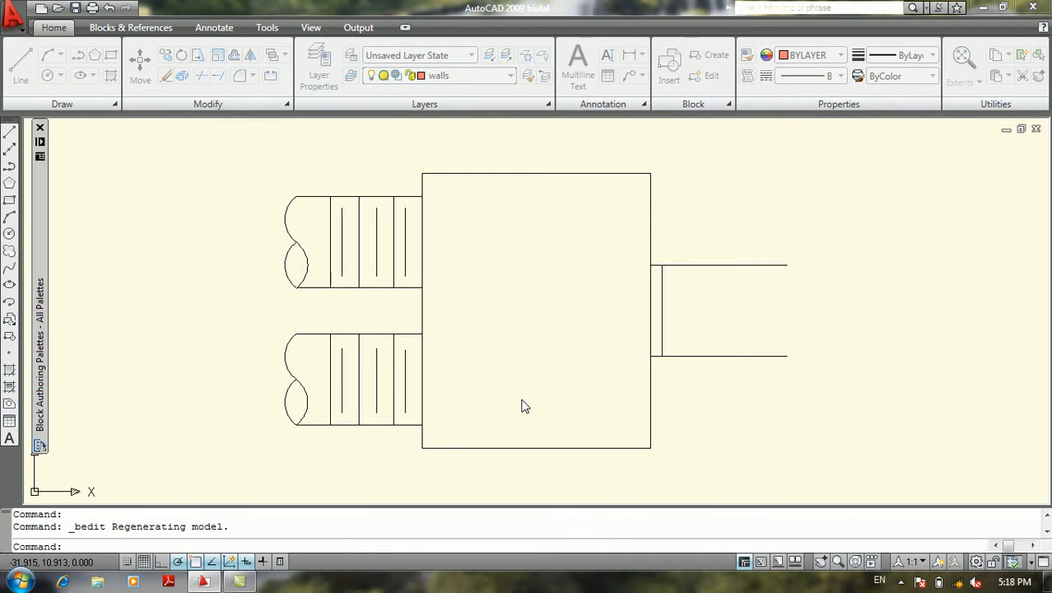
{"action": "double_click", "coordinate": [531, 317]}
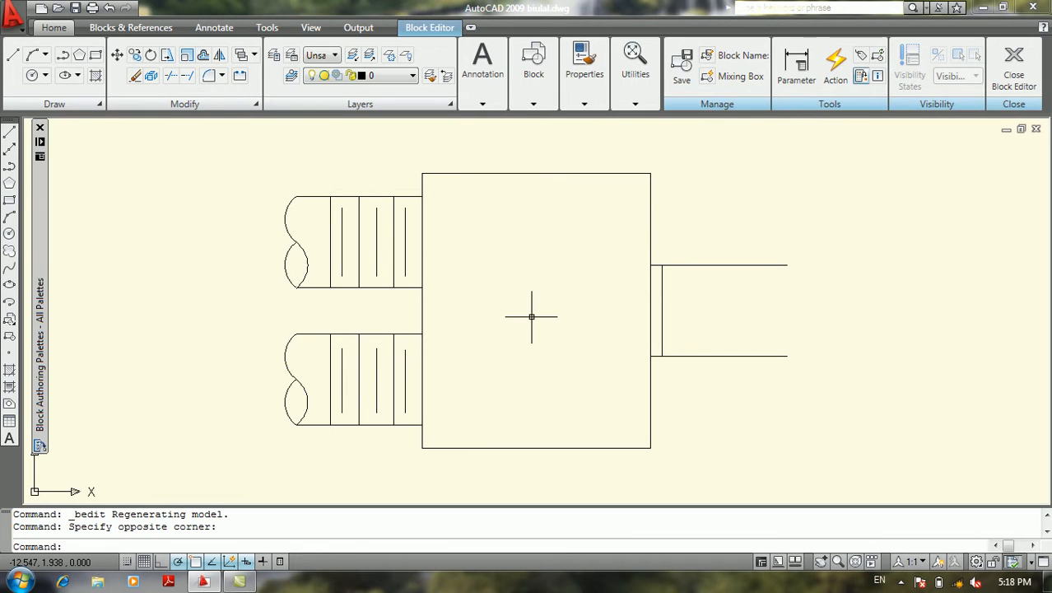
Draw a seven-segment zigzag line across the mixing box's large square, and close the Block Authoring Palettes
{"action": "type", "text": "l"}
{"action": "key", "text": "Return"}
{"action": "left_click", "coordinate": [529, 238]}
{"action": "left_click", "coordinate": [717, 202]}
{"action": "left_click", "coordinate": [540, 311]}
{"action": "left_click", "coordinate": [575, 385]}
{"action": "left_click", "coordinate": [680, 423]}
{"action": "left_click", "coordinate": [581, 437]}
{"action": "left_click", "coordinate": [536, 467]}
{"action": "left_click", "coordinate": [496, 467]}
{"action": "key", "text": "Return"}
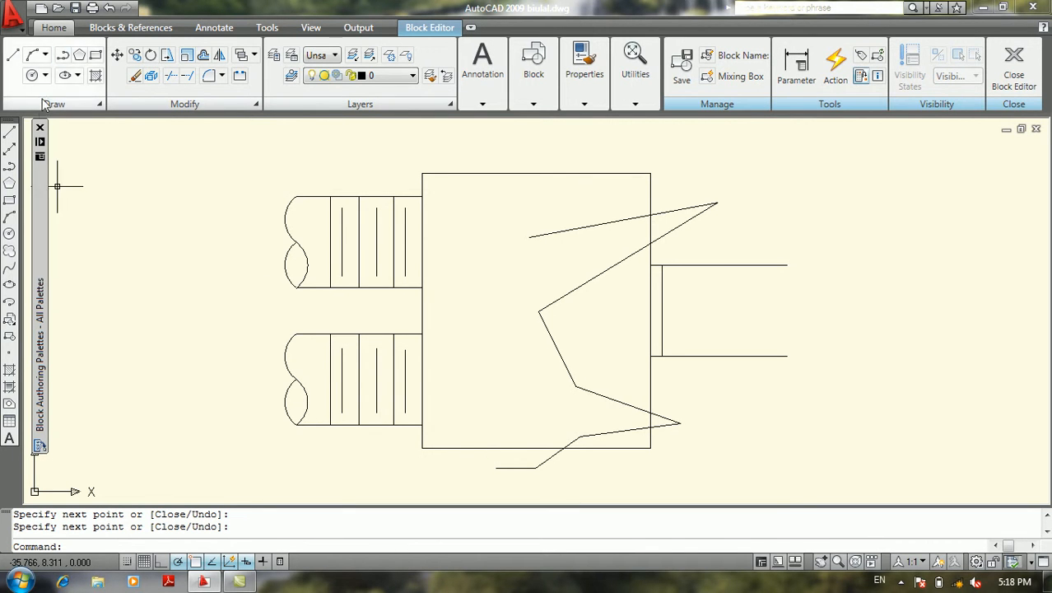
{"action": "left_click", "coordinate": [39, 127]}
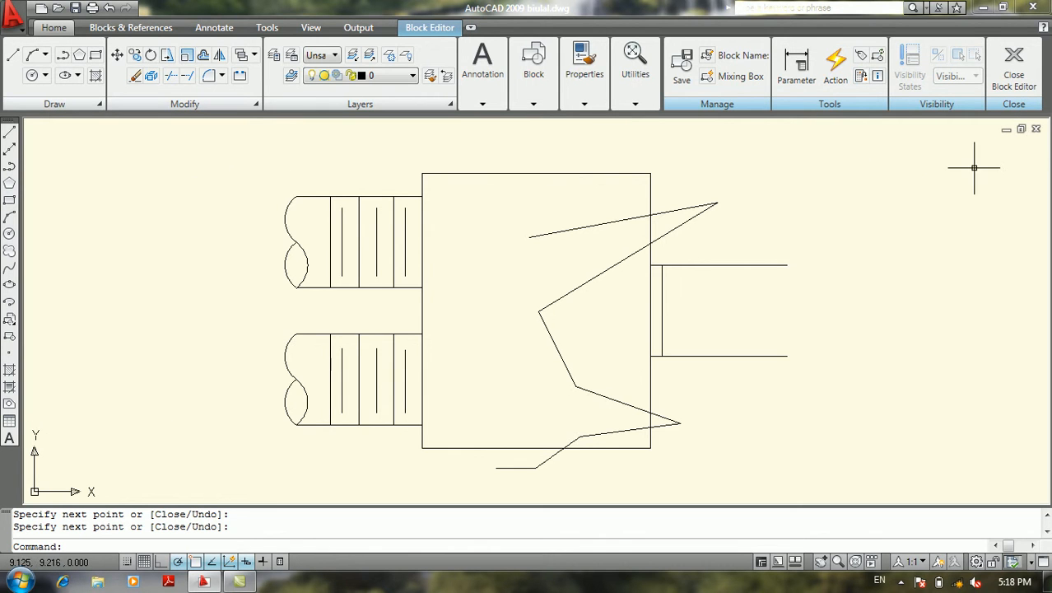
{"action": "left_click", "coordinate": [1036, 130]}
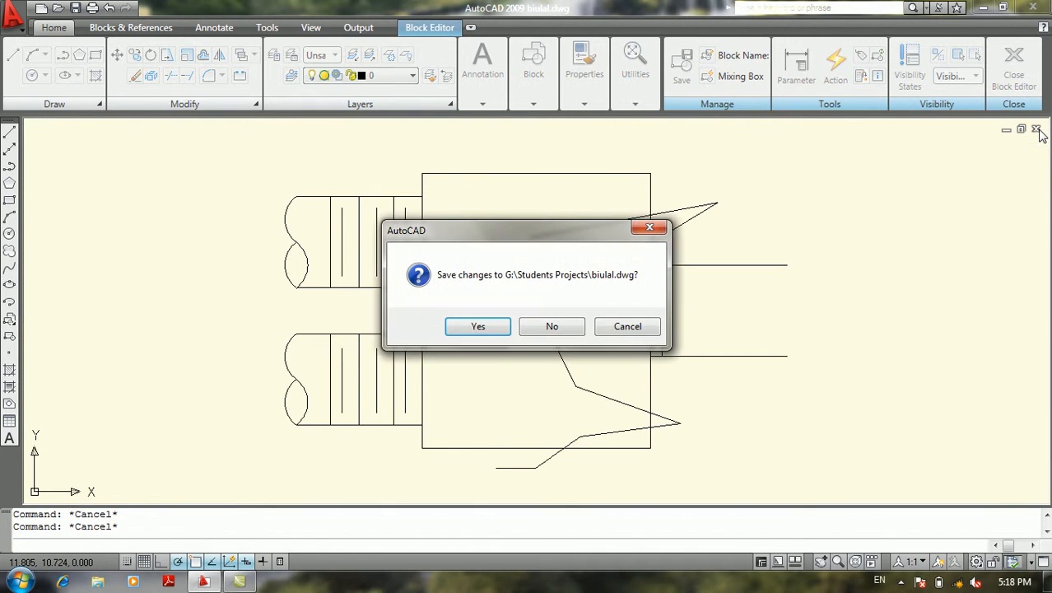
{"action": "left_click", "coordinate": [627, 326]}
{"action": "left_click_drag", "start_coordinate": [218, 261], "coordinate": [153, 306]}
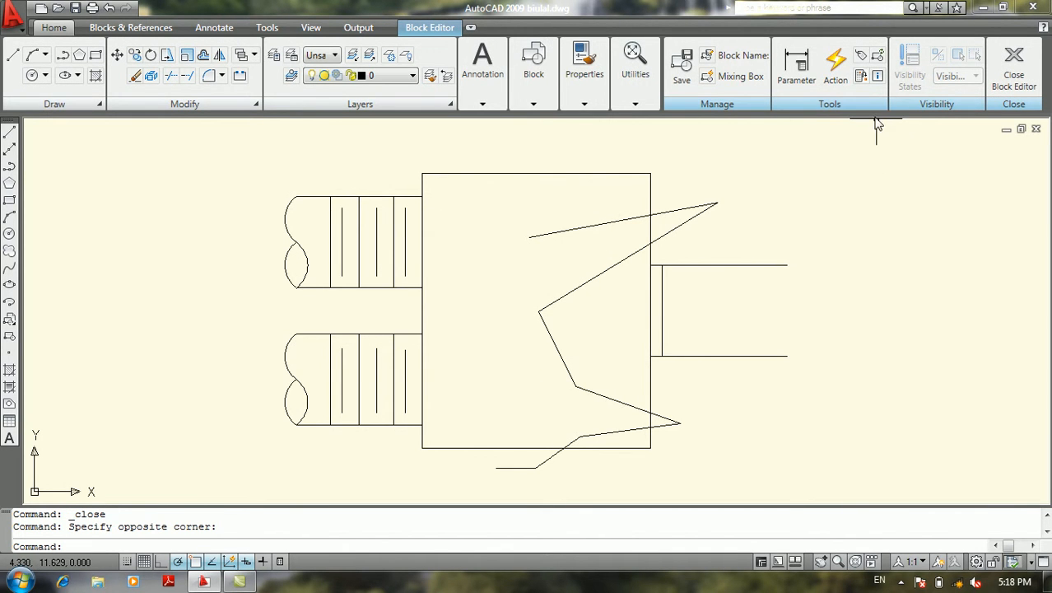
Exit the Block Editor and save the changes to Mixing Box
{"action": "left_click", "coordinate": [1019, 86]}
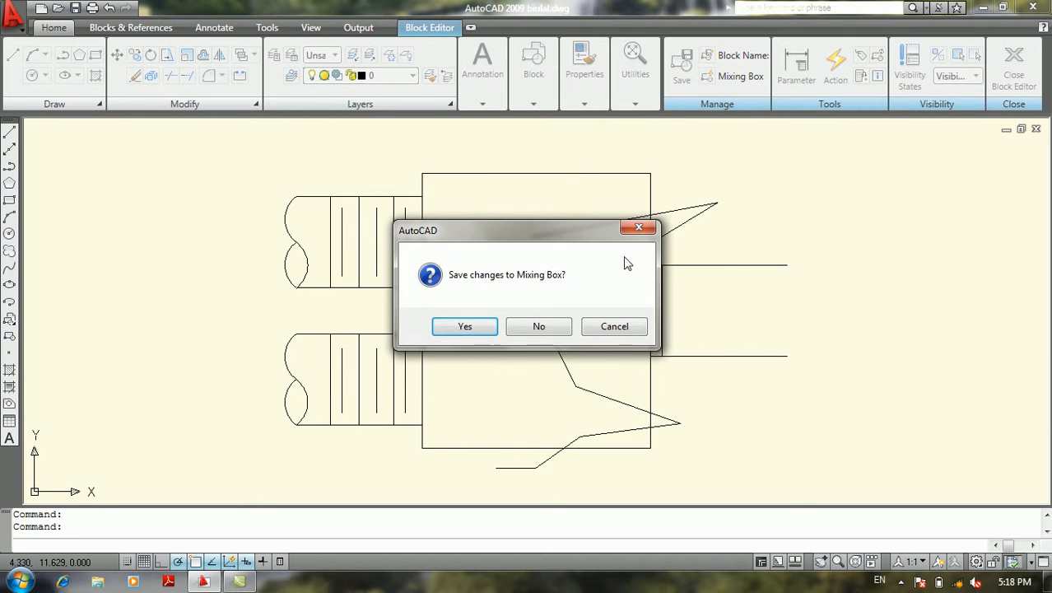
{"action": "mouse_move", "coordinate": [580, 242]}
{"action": "left_mouse_down"}
{"action": "mouse_move", "coordinate": [768, 354]}
{"action": "mouse_move", "coordinate": [889, 307]}
{"action": "left_mouse_up"}
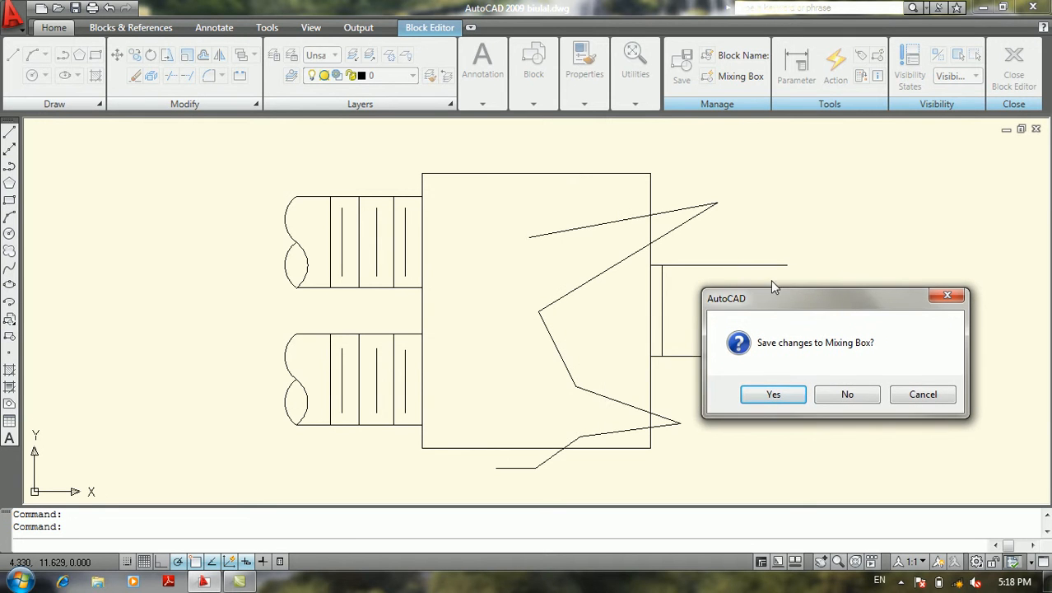
{"action": "left_click", "coordinate": [789, 391]}
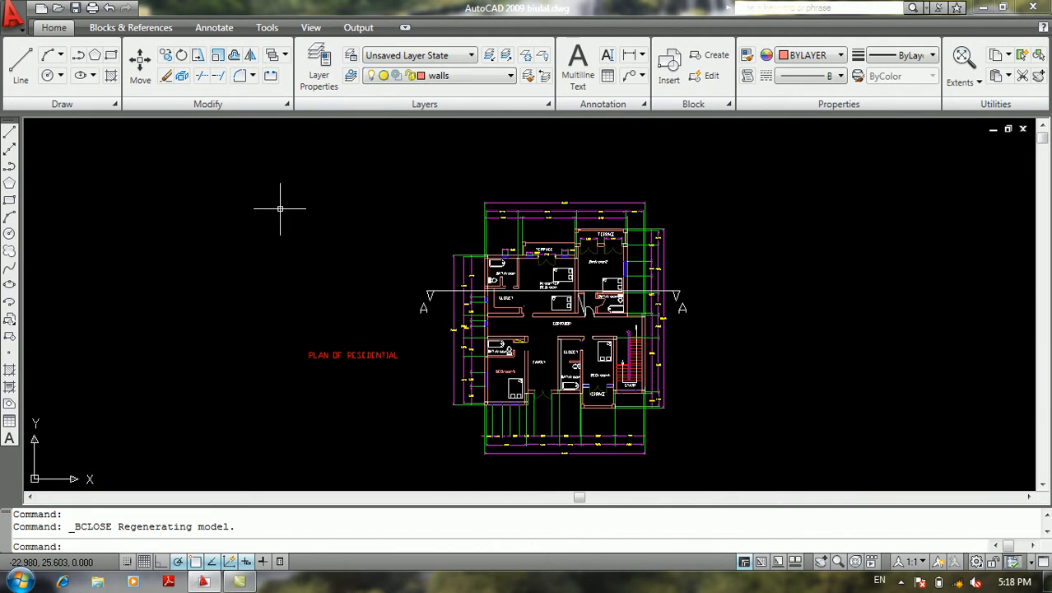
Insert the Mixing Box block beside the floor plan's stair side, exploded, with a uniform scale factor of 1
{"action": "type", "text": "i"}
{"action": "key", "text": "Return"}
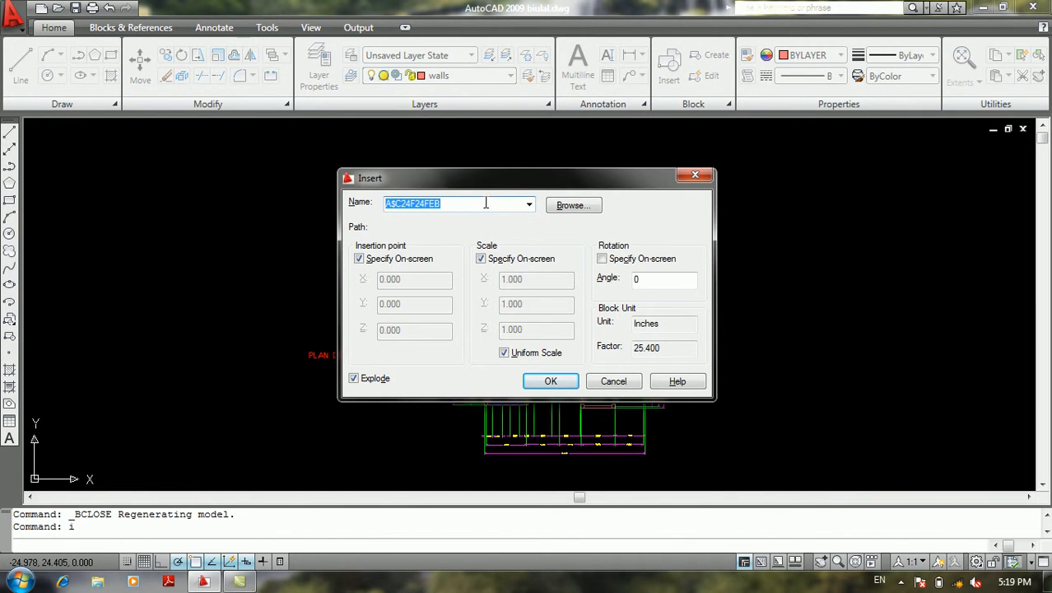
{"action": "type", "text": "mix"}
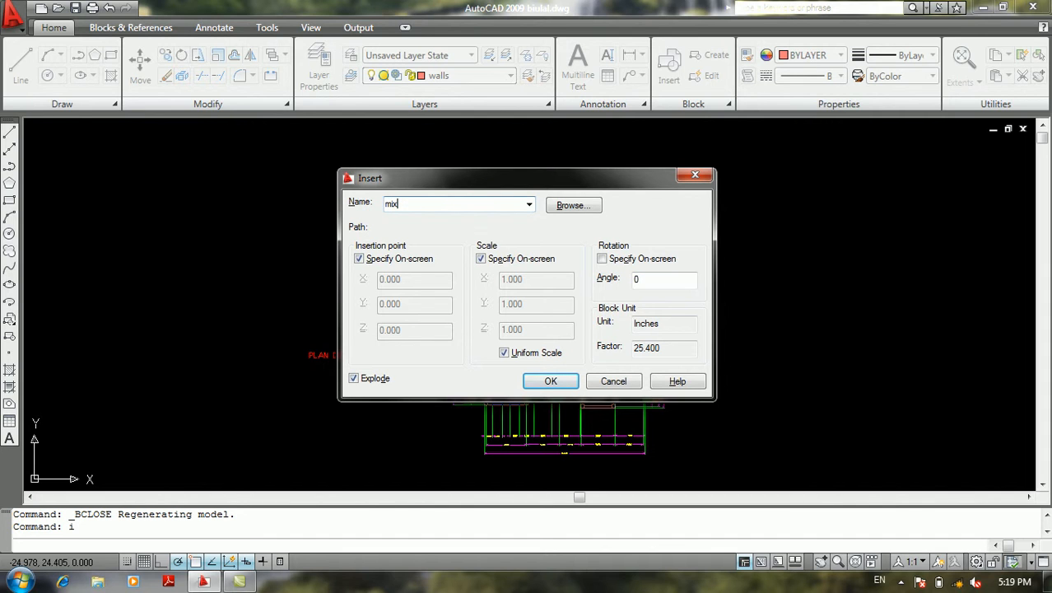
{"action": "type", "text": "ing box"}
{"action": "left_click", "coordinate": [550, 381]}
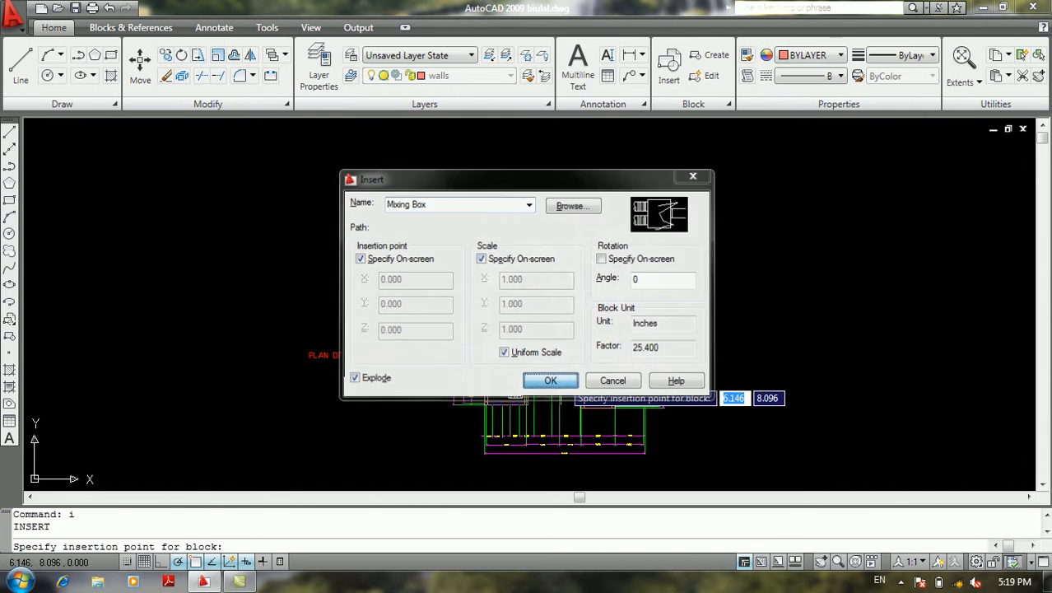
{"action": "left_click", "coordinate": [796, 332]}
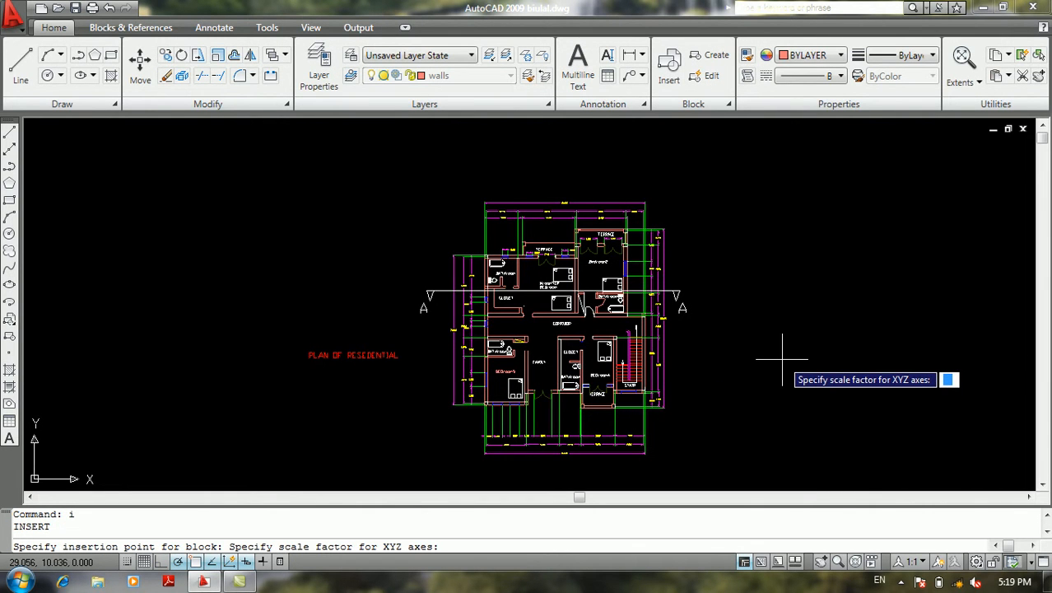
{"action": "type", "text": "1"}
{"action": "key", "text": "Return"}
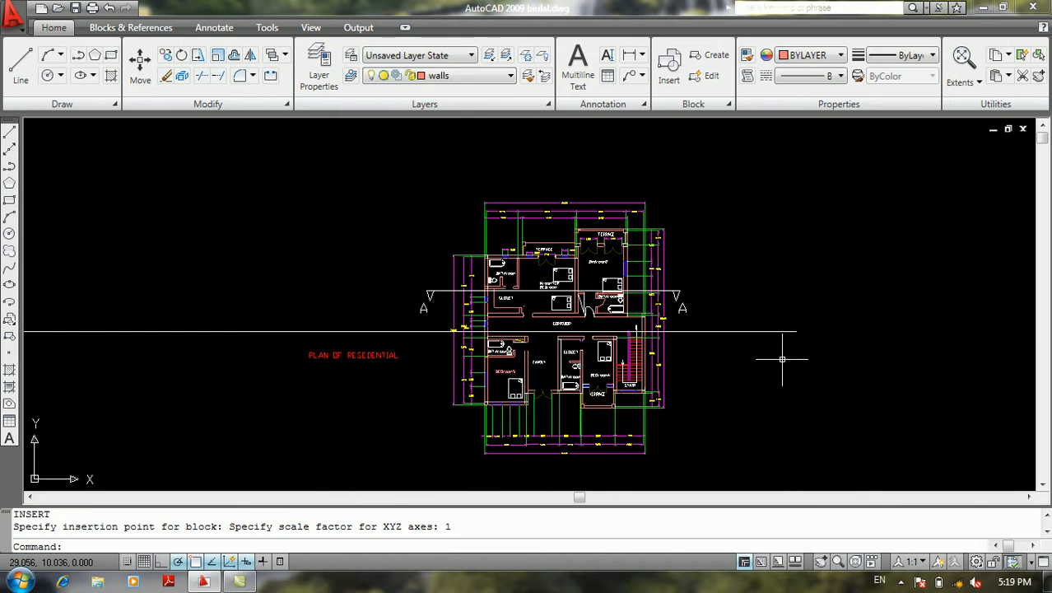
Zoom to the whole drawing and examine the inserted Mixing Box with its zigzag line next to the floor plan
{"action": "scroll", "coordinate": [782, 352], "scroll_direction": "down", "scroll_amount": 5}
{"action": "middle_click_drag", "start_coordinate": [520, 317], "coordinate": [586, 330]}
{"action": "type", "text": "z"}
{"action": "key", "text": "Return"}
{"action": "type", "text": "a"}
{"action": "key", "text": "Return"}
{"action": "scroll", "coordinate": [512, 234], "scroll_direction": "down", "scroll_amount": 6}
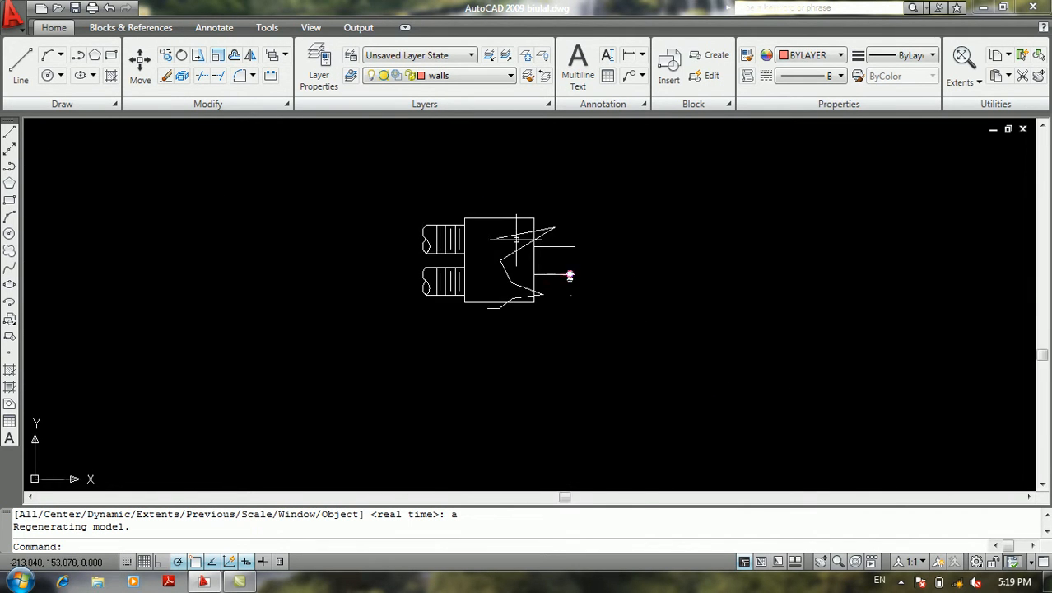
{"action": "scroll", "coordinate": [515, 232], "scroll_direction": "up", "scroll_amount": 5}
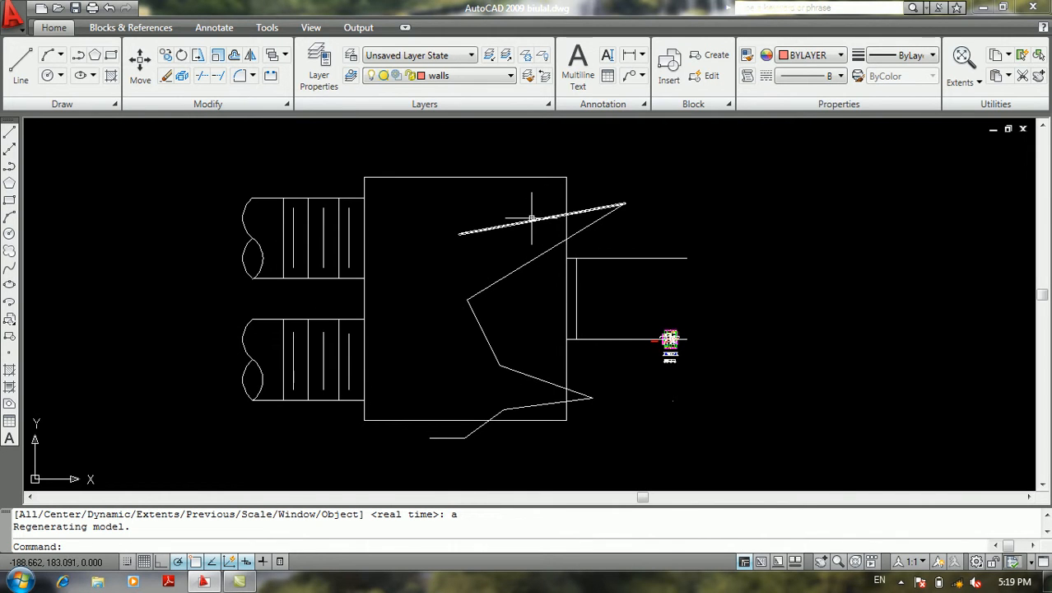
{"action": "scroll", "coordinate": [532, 220], "scroll_direction": "down", "scroll_amount": 4}
{"action": "middle_click_drag", "start_coordinate": [505, 226], "coordinate": [340, 286]}
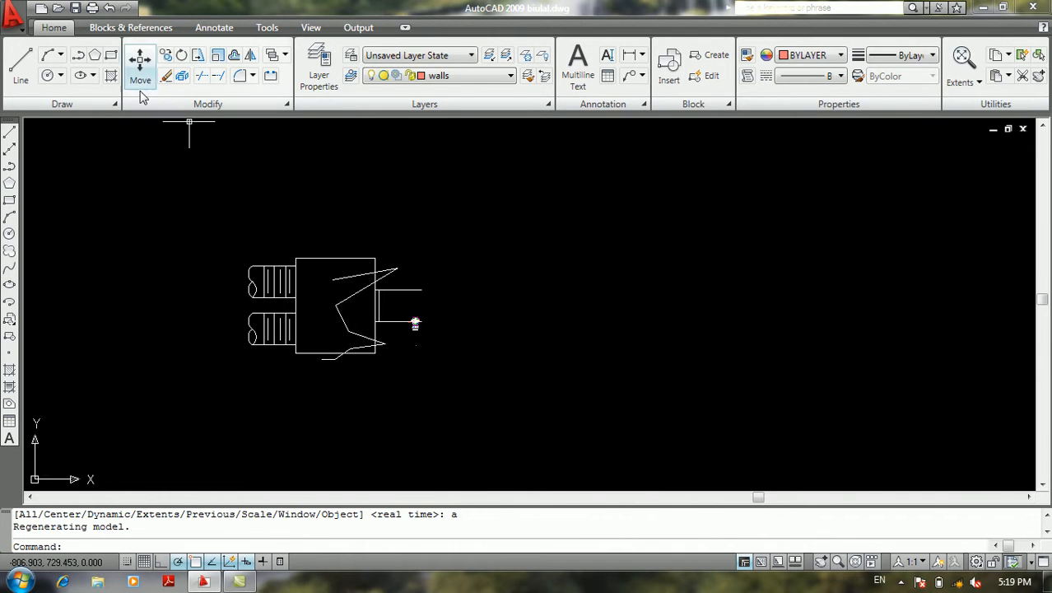
Try to open the inserted mixing box geometry with Open Reference, and end the command
{"action": "left_click", "coordinate": [19, 25]}
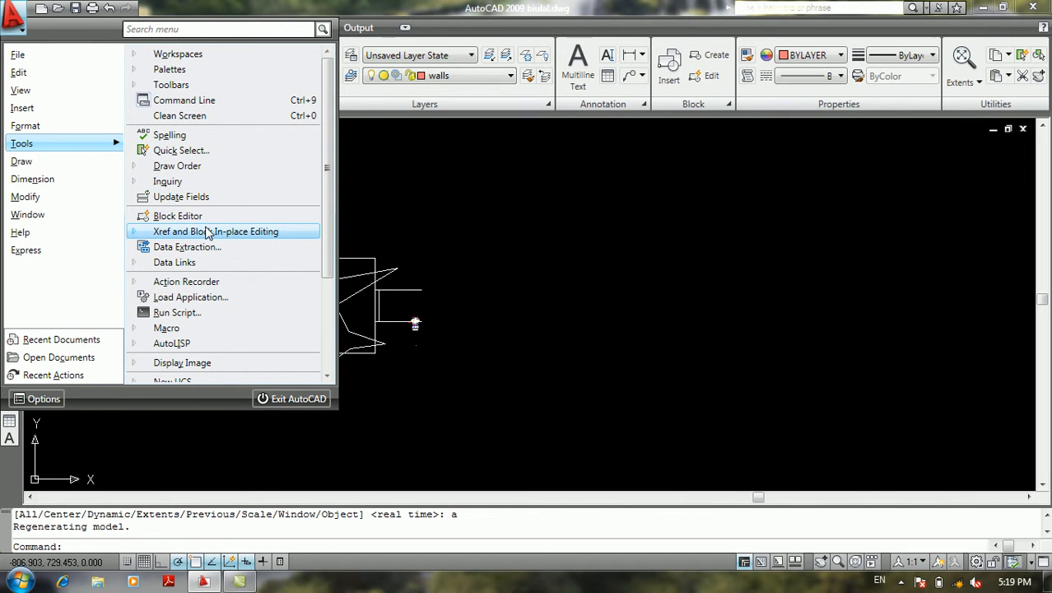
{"action": "mouse_move", "coordinate": [227, 238]}
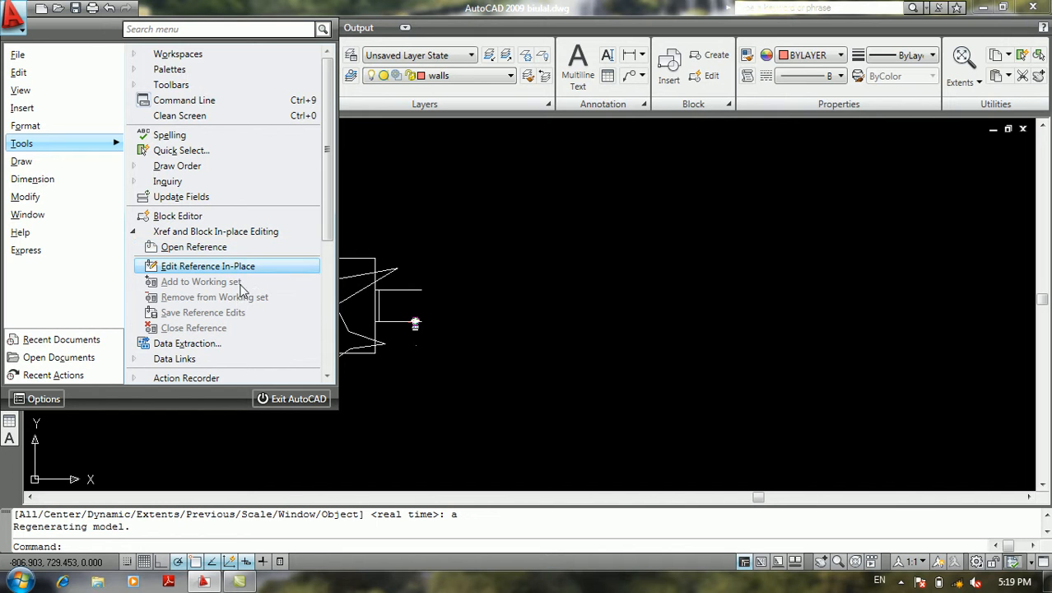
{"action": "left_click", "coordinate": [228, 248]}
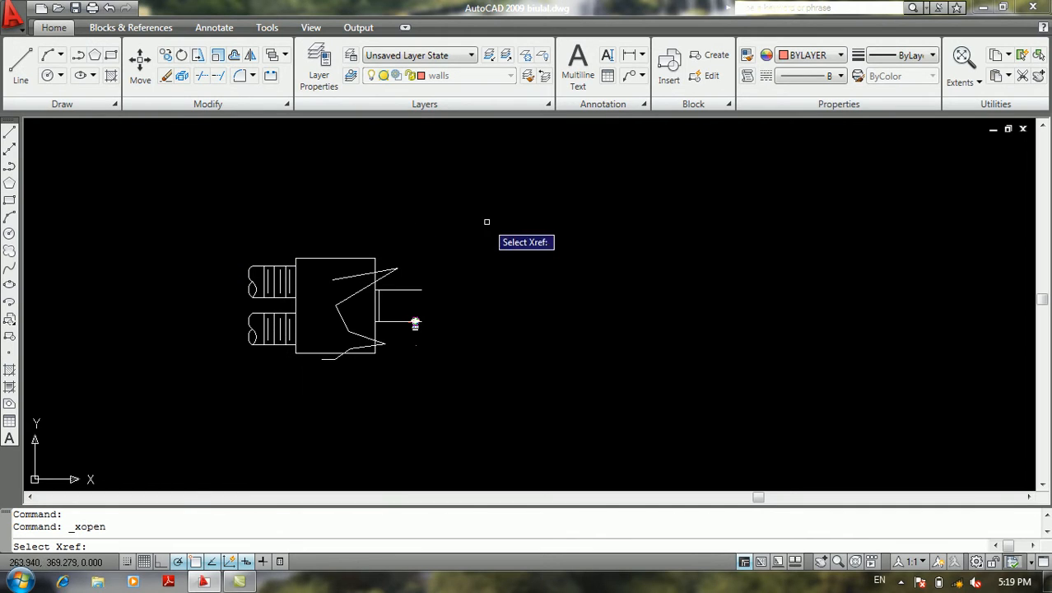
{"action": "left_click", "coordinate": [365, 246]}
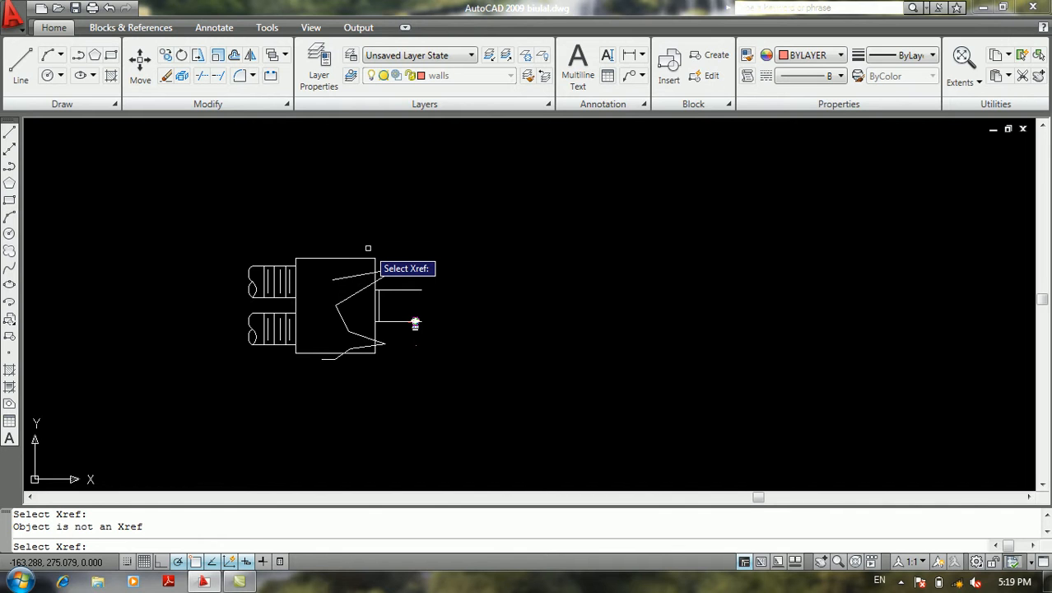
{"action": "key", "text": "Return"}
Open the Data Extraction wizard, examine its options for a new or existing extraction, and cancel it
{"action": "left_click", "coordinate": [12, 16]}
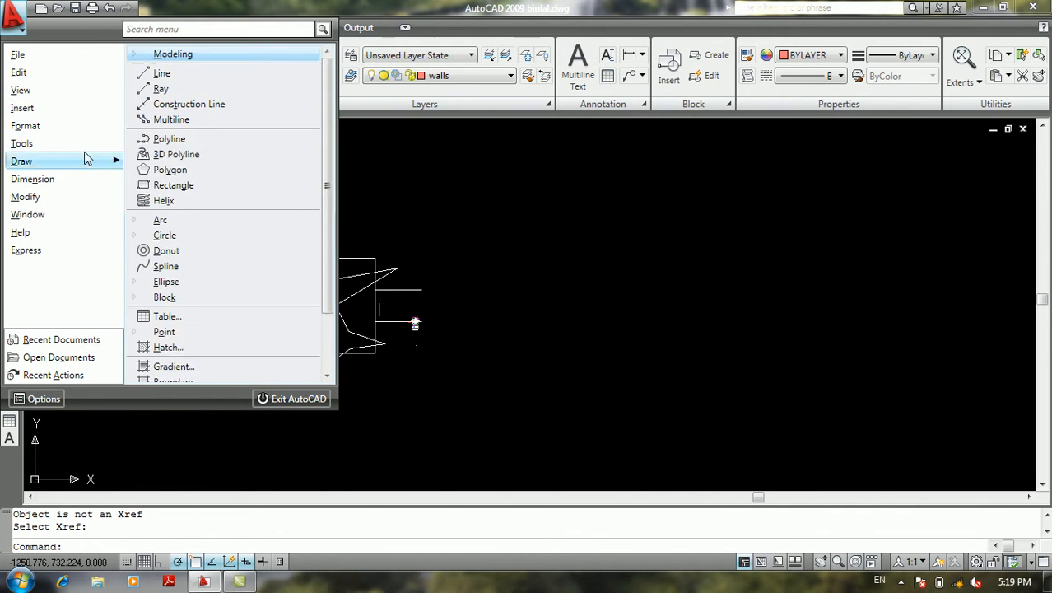
{"action": "mouse_move", "coordinate": [88, 145]}
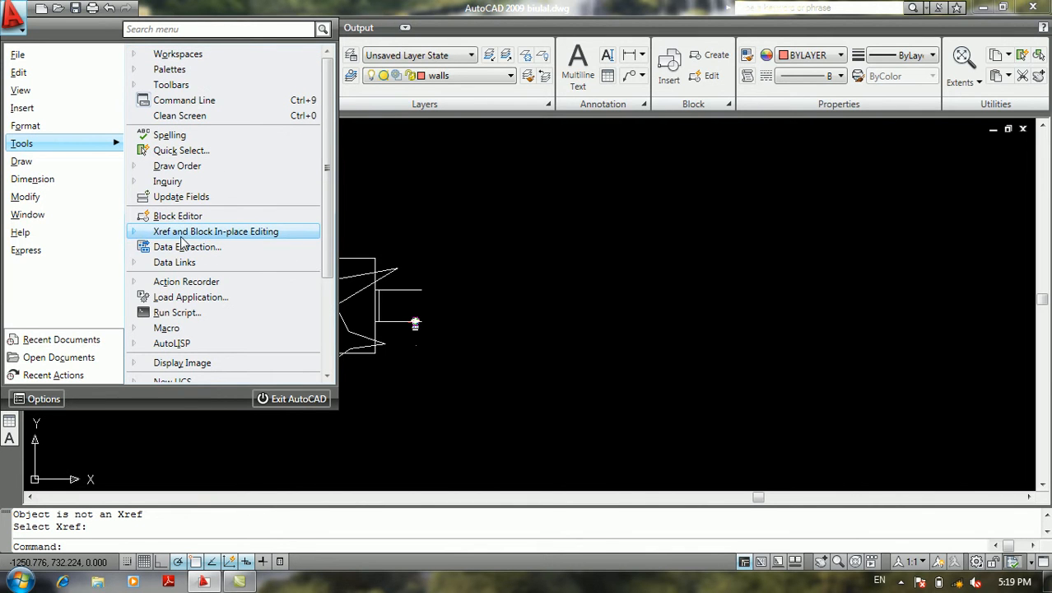
{"action": "mouse_move", "coordinate": [182, 241]}
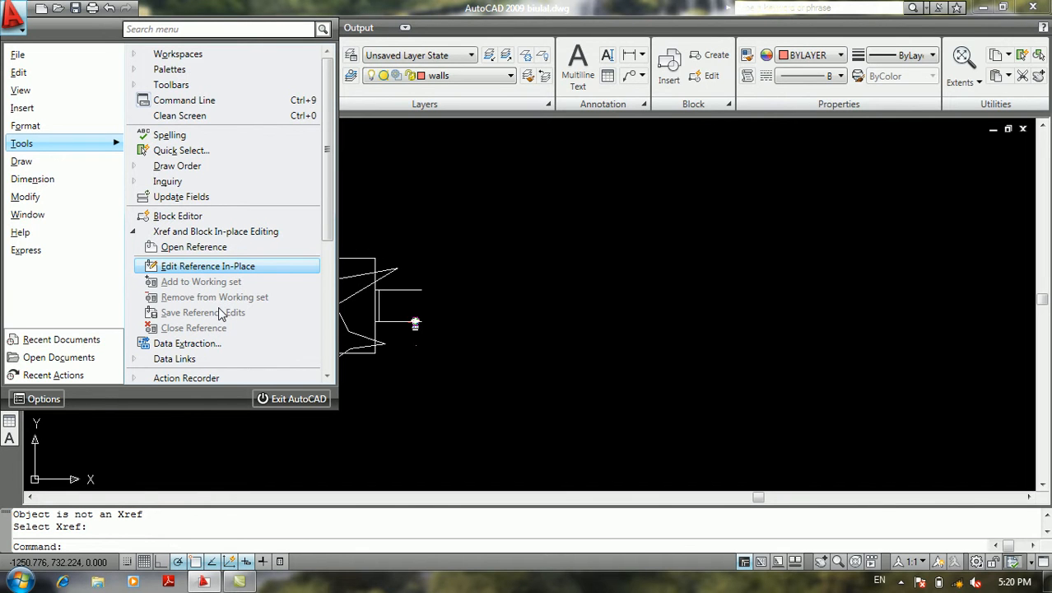
{"action": "left_click", "coordinate": [153, 231]}
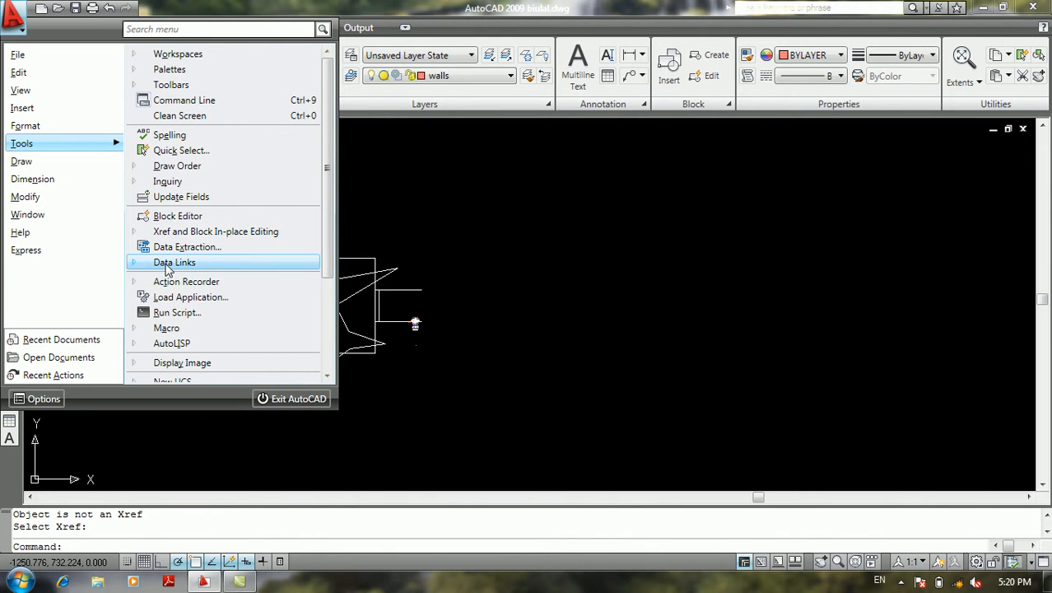
{"action": "left_click", "coordinate": [166, 264]}
{"action": "left_click", "coordinate": [165, 264]}
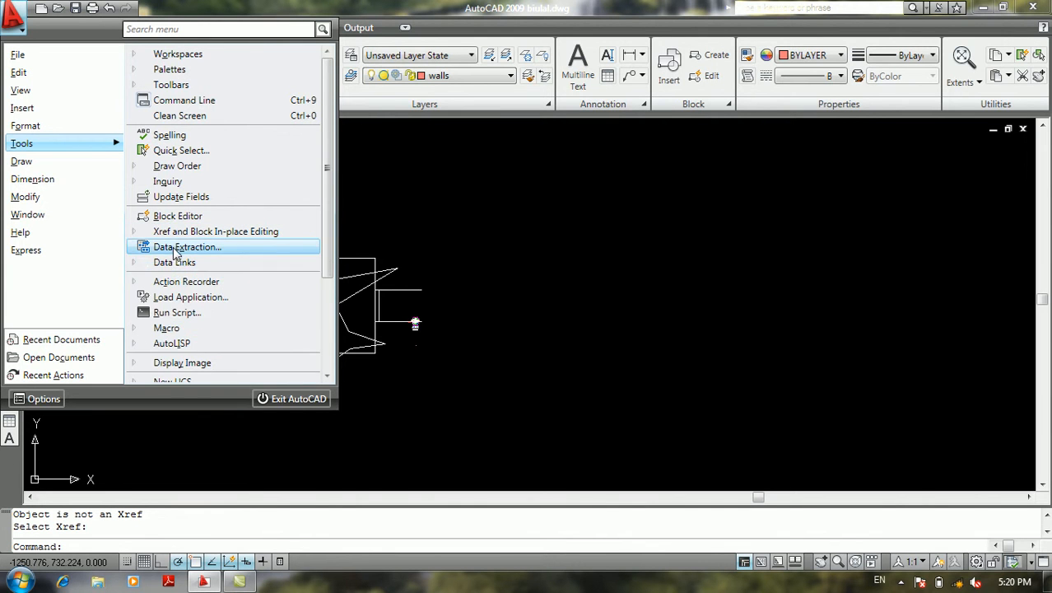
{"action": "left_click", "coordinate": [173, 246]}
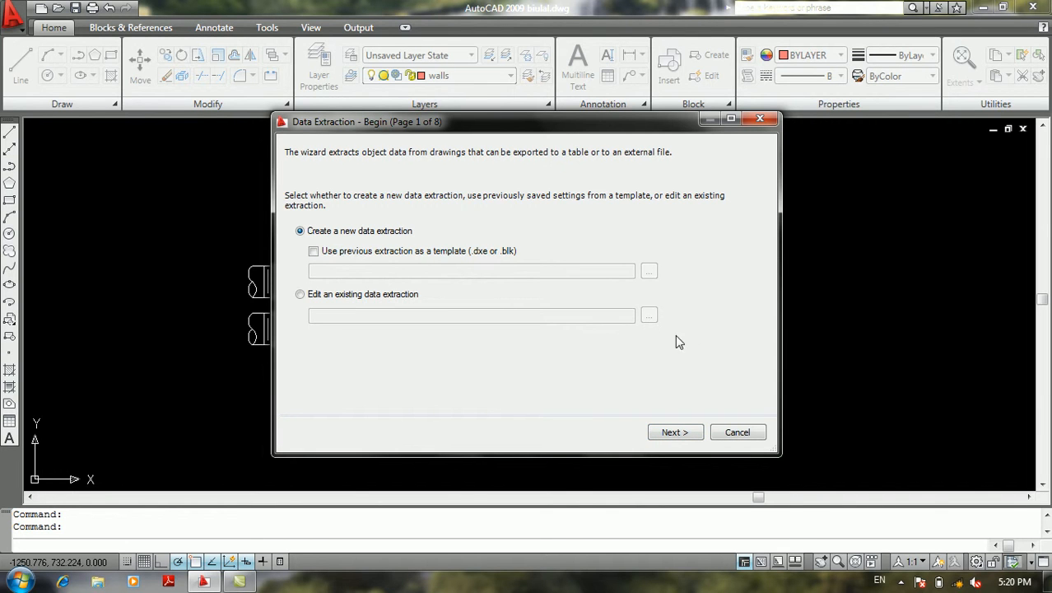
{"action": "left_click", "coordinate": [754, 433]}
Open the Data Link Manager, examine the naming prompt for a new Excel data link, and close without creating one
{"action": "left_click", "coordinate": [11, 28]}
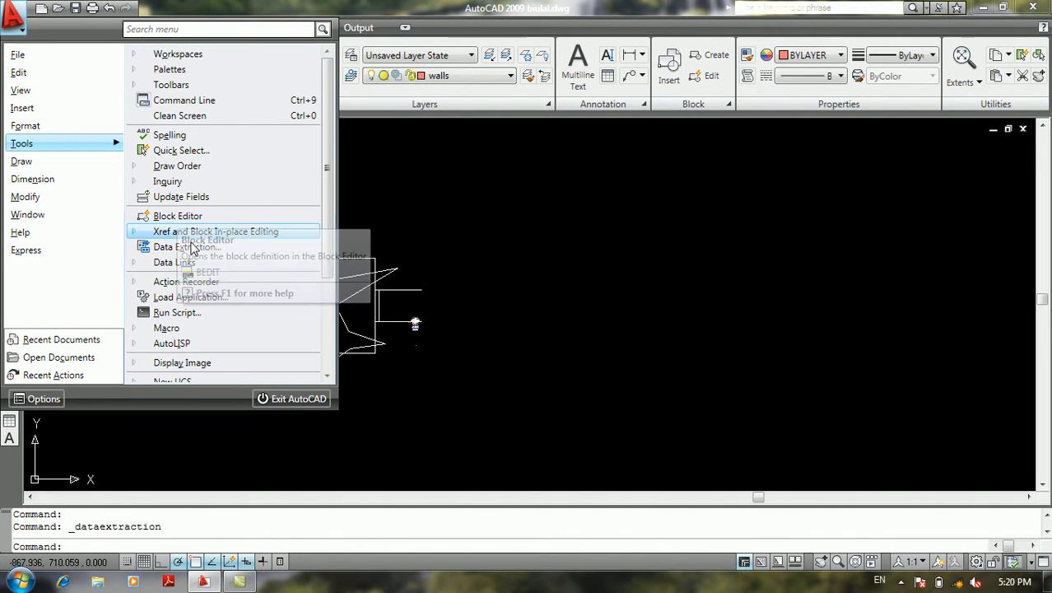
{"action": "left_click", "coordinate": [193, 270]}
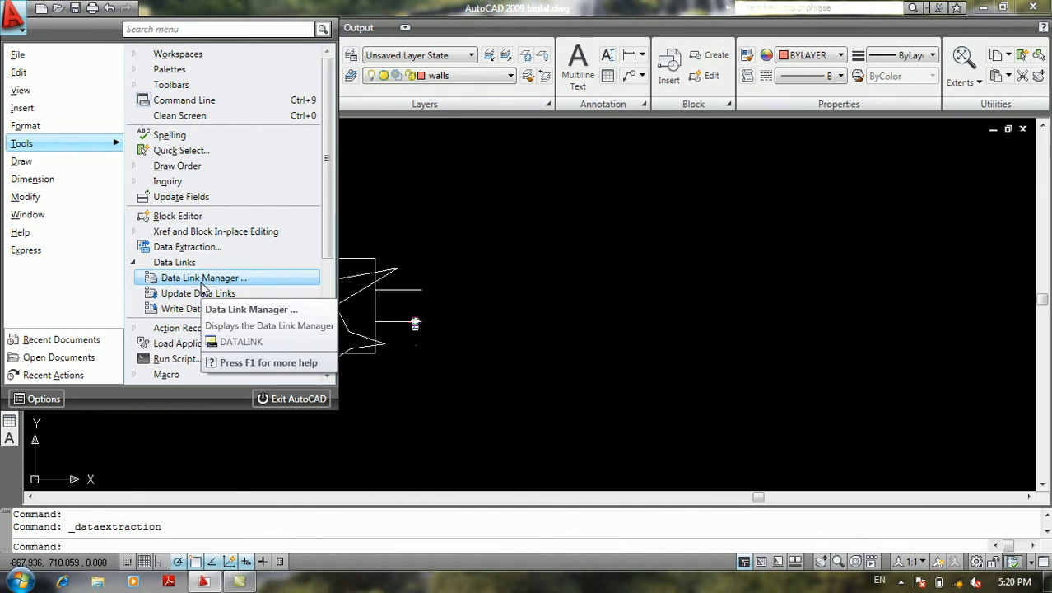
{"action": "left_click", "coordinate": [201, 280]}
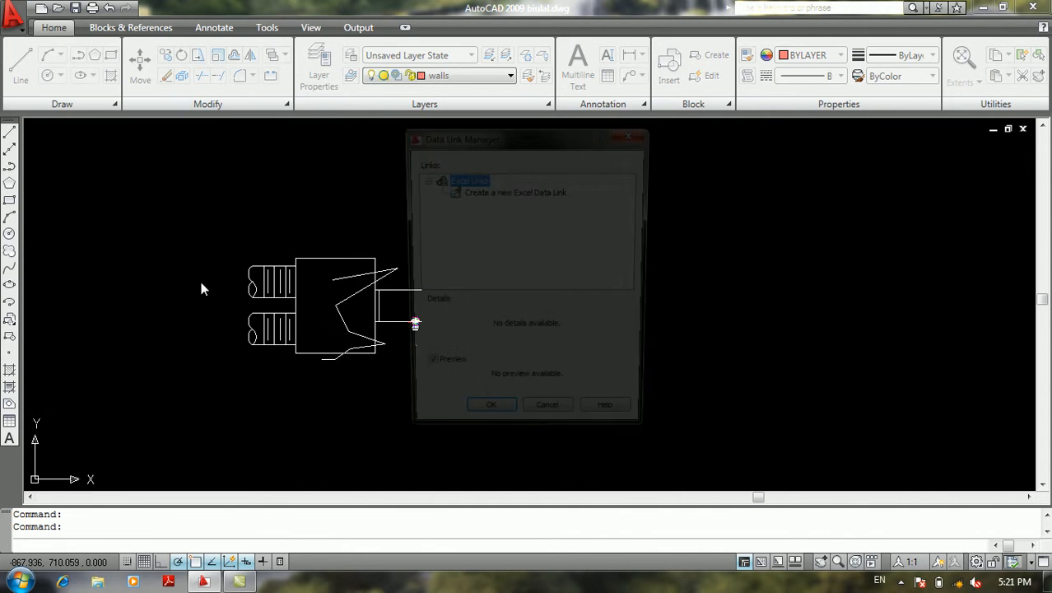
{"action": "left_click", "coordinate": [485, 191]}
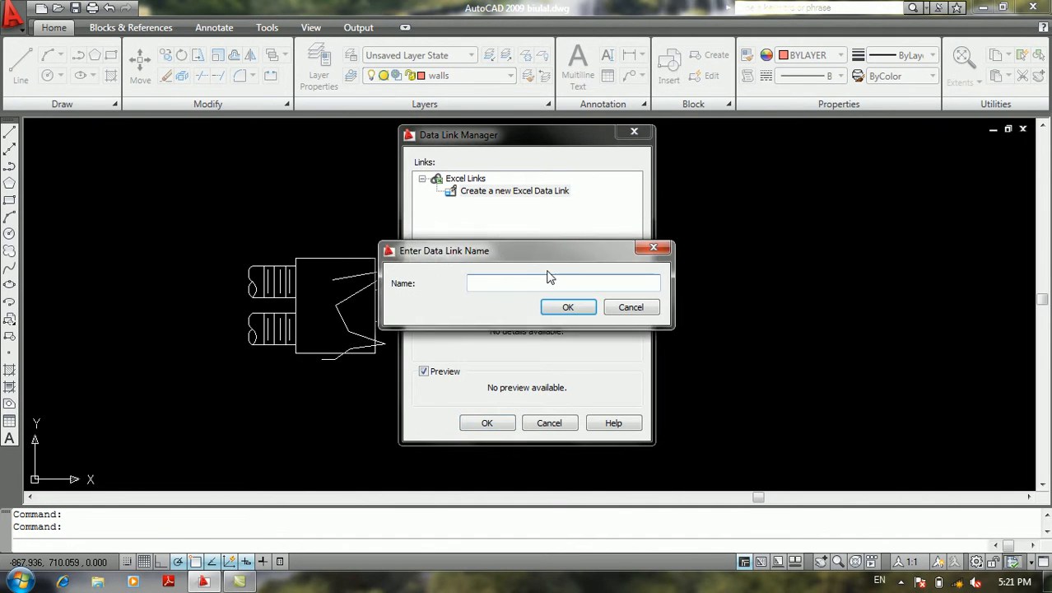
{"action": "left_click", "coordinate": [630, 307]}
{"action": "key", "text": "Escape"}
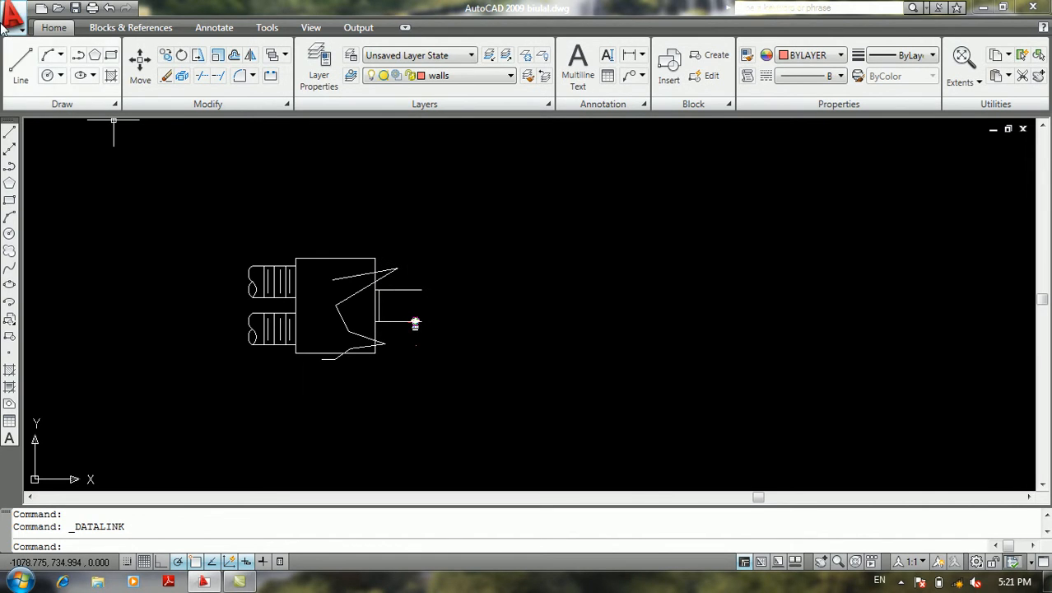
Try to write data links from the current drawing to their external source
{"action": "left_click", "coordinate": [14, 17]}
{"action": "mouse_move", "coordinate": [41, 163]}
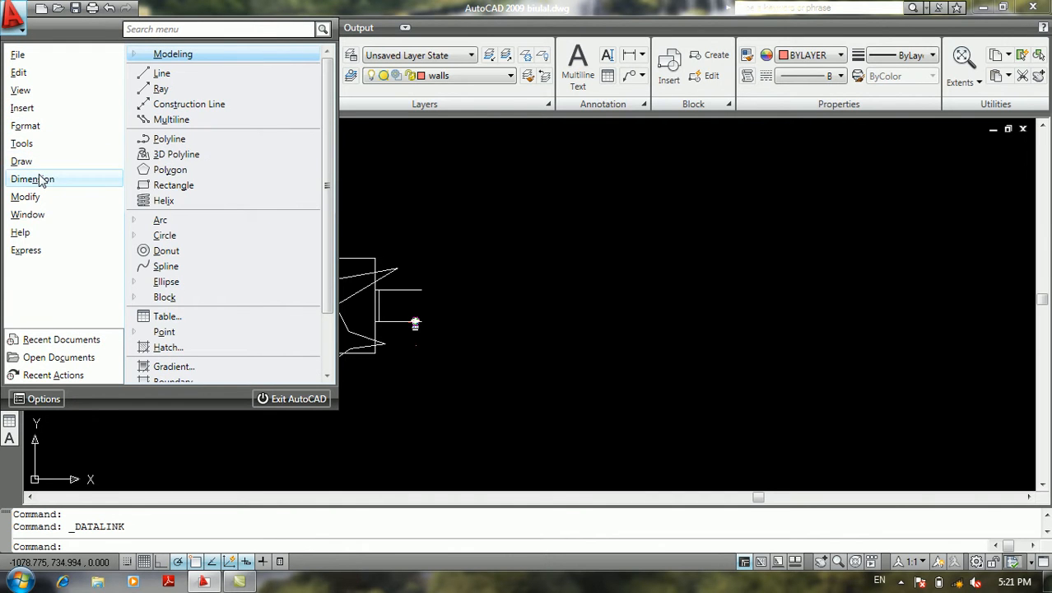
{"action": "mouse_move", "coordinate": [41, 144]}
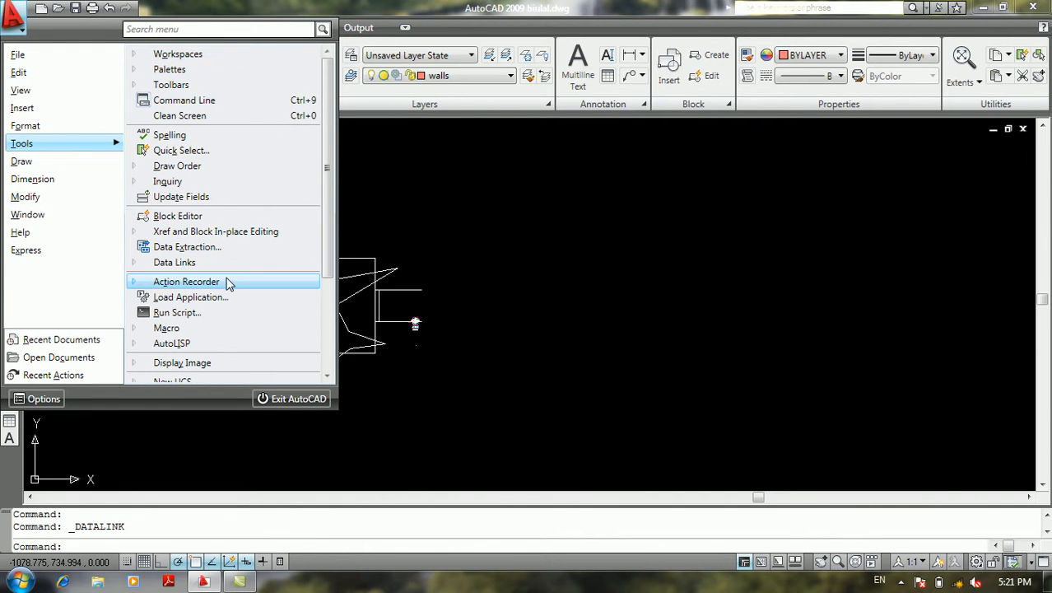
{"action": "mouse_move", "coordinate": [205, 262]}
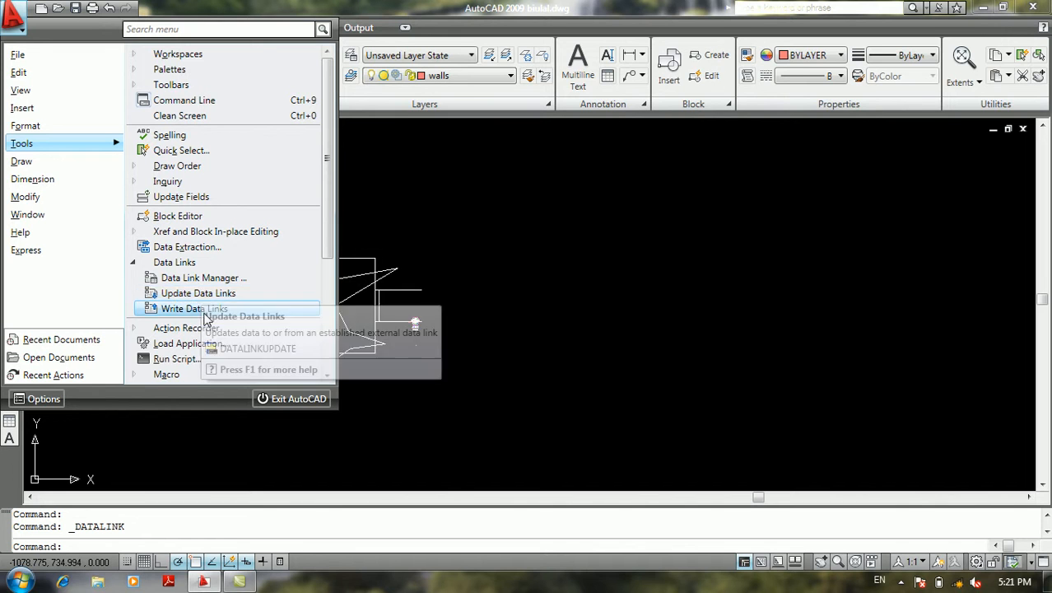
{"action": "left_click", "coordinate": [213, 308]}
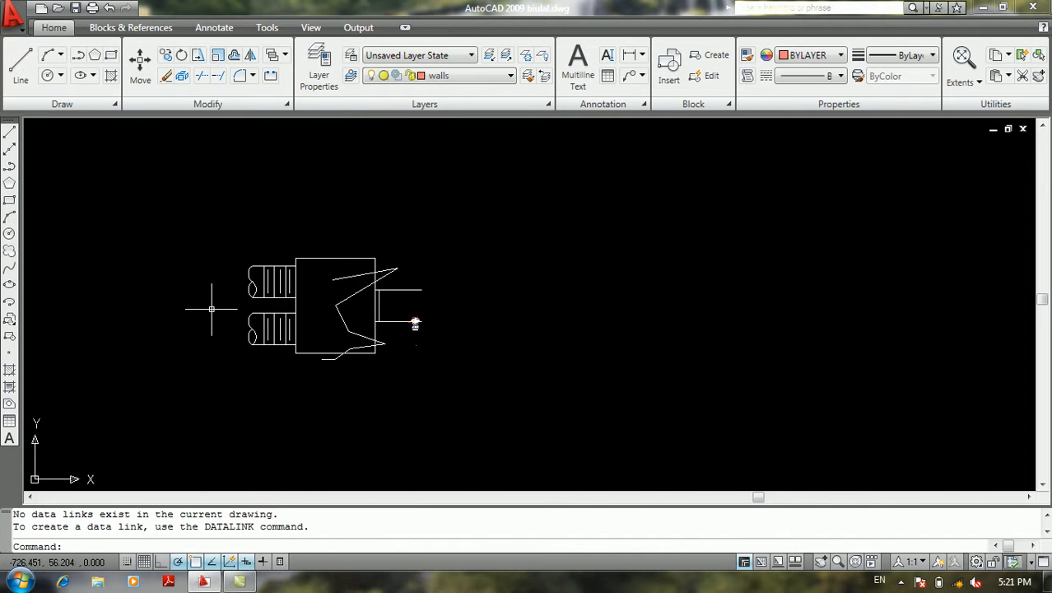
{"action": "left_click_drag", "start_coordinate": [202, 251], "coordinate": [181, 293]}
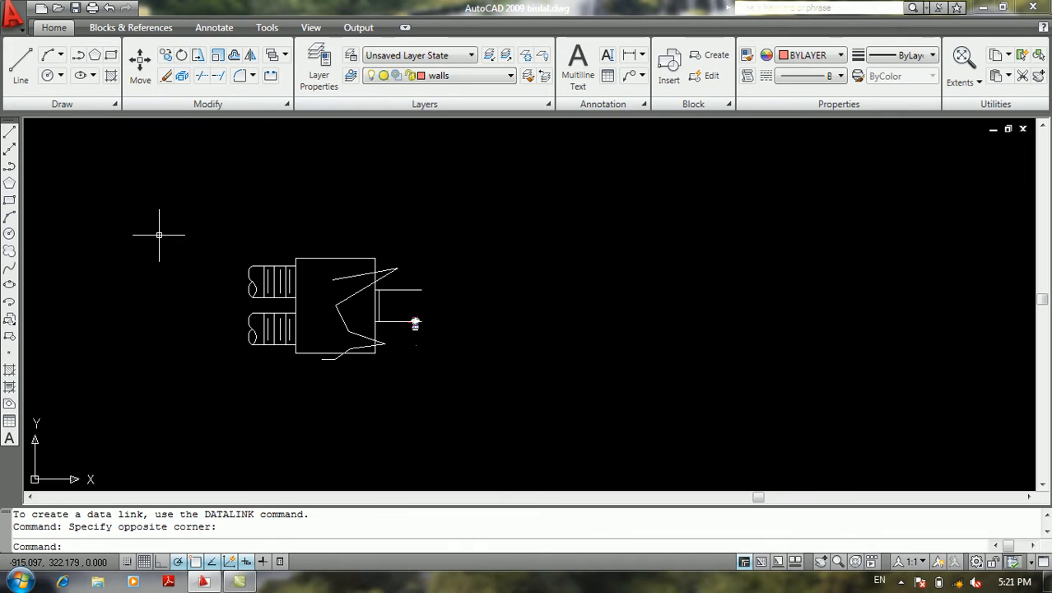
Start recording an action macro with the Action Recorder
{"action": "left_click", "coordinate": [13, 15]}
{"action": "mouse_move", "coordinate": [97, 145]}
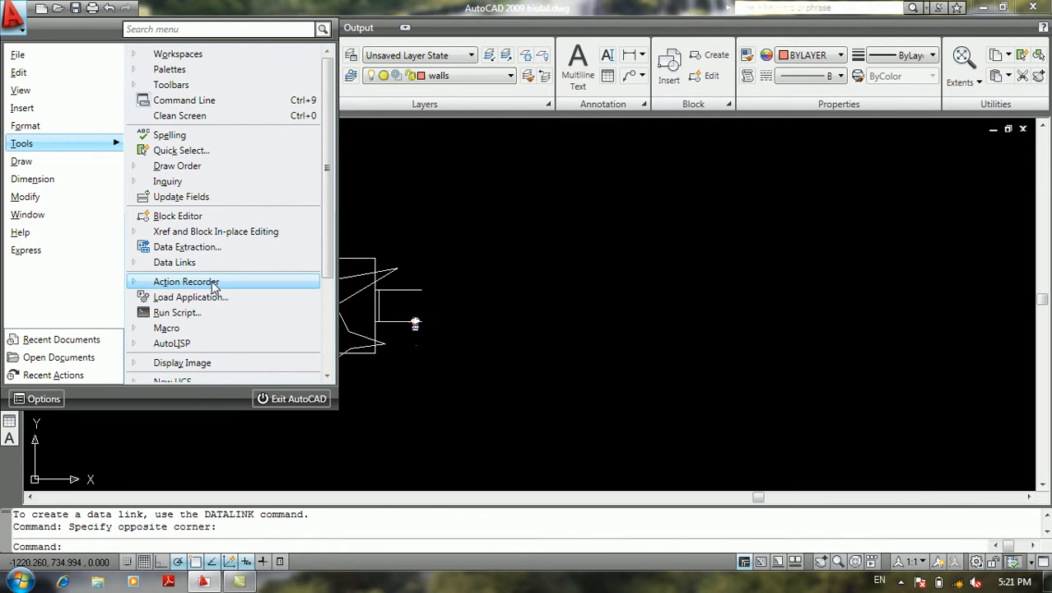
{"action": "mouse_move", "coordinate": [212, 284]}
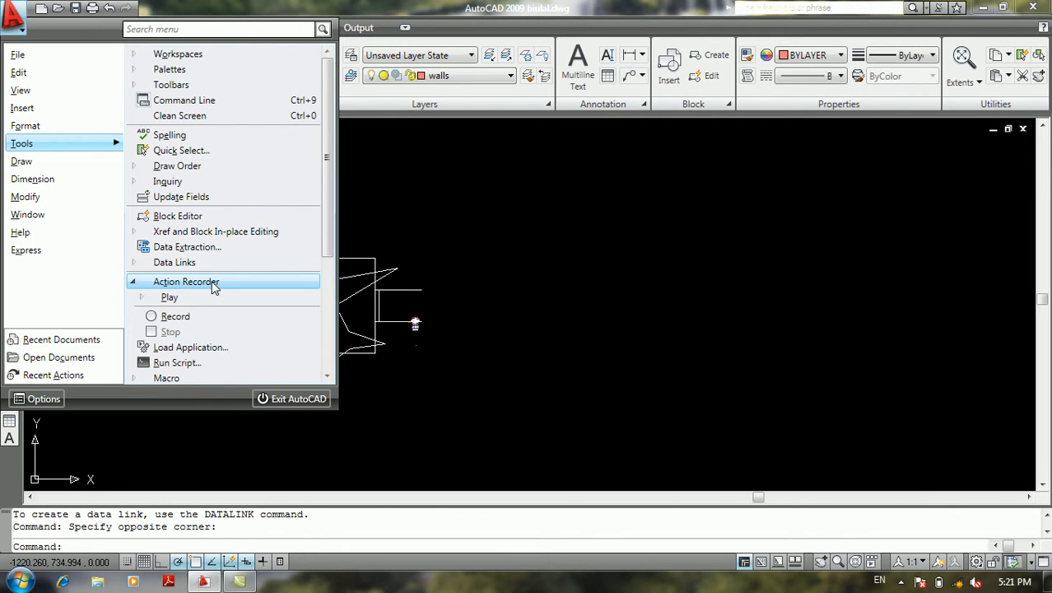
{"action": "left_click", "coordinate": [182, 320]}
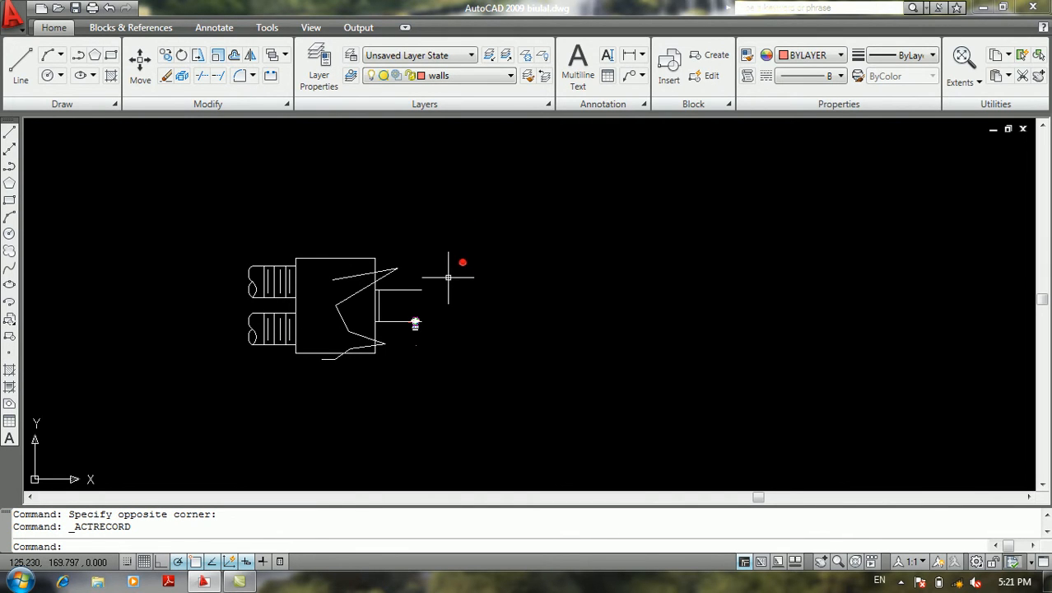
Draw a freehand chain of connected, crossing line segments beside the Mixing Box, continuing beneath it and ending on its pipe side
{"action": "type", "text": "l"}
{"action": "key", "text": "Return"}
{"action": "left_click", "coordinate": [458, 328]}
{"action": "left_click", "coordinate": [574, 245]}
{"action": "left_click", "coordinate": [629, 353]}
{"action": "left_click", "coordinate": [581, 372]}
{"action": "left_click", "coordinate": [717, 393]}
{"action": "left_click", "coordinate": [595, 254]}
{"action": "left_click", "coordinate": [489, 312]}
{"action": "left_click", "coordinate": [477, 350]}
{"action": "left_click", "coordinate": [490, 377]}
{"action": "left_click", "coordinate": [642, 295]}
{"action": "left_click", "coordinate": [728, 255]}
{"action": "left_click", "coordinate": [792, 338]}
{"action": "left_click", "coordinate": [726, 377]}
{"action": "left_click", "coordinate": [745, 432]}
{"action": "left_click", "coordinate": [848, 360]}
{"action": "left_click", "coordinate": [868, 253]}
{"action": "left_click", "coordinate": [519, 192]}
{"action": "left_click", "coordinate": [470, 247]}
{"action": "left_click", "coordinate": [520, 353]}
{"action": "left_click", "coordinate": [392, 402]}
{"action": "left_click", "coordinate": [380, 414]}
{"action": "left_click", "coordinate": [252, 425]}
{"action": "left_click", "coordinate": [177, 404]}
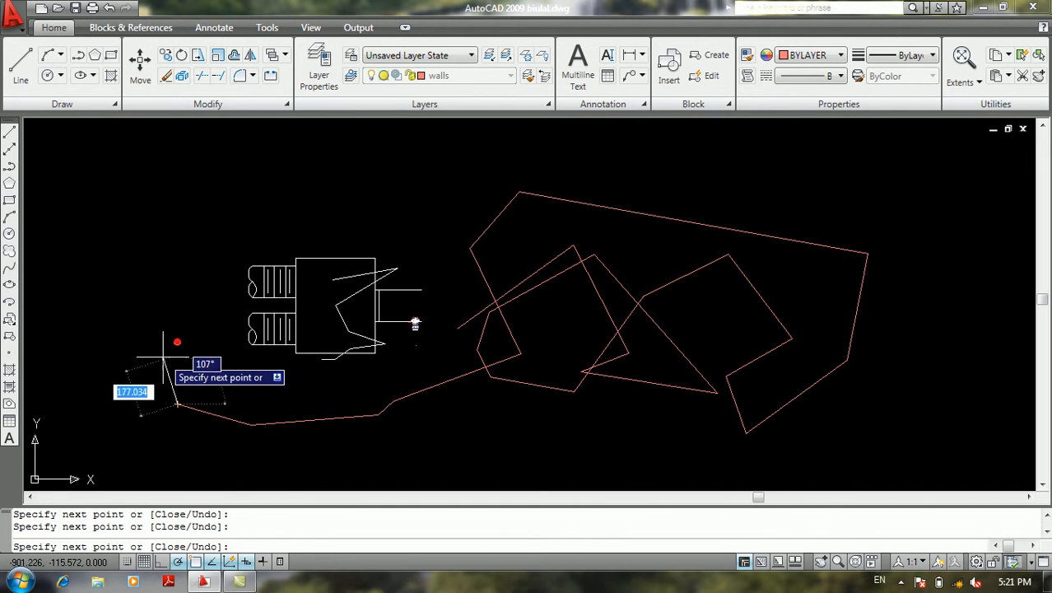
{"action": "left_click", "coordinate": [165, 356]}
{"action": "key", "text": "Return"}
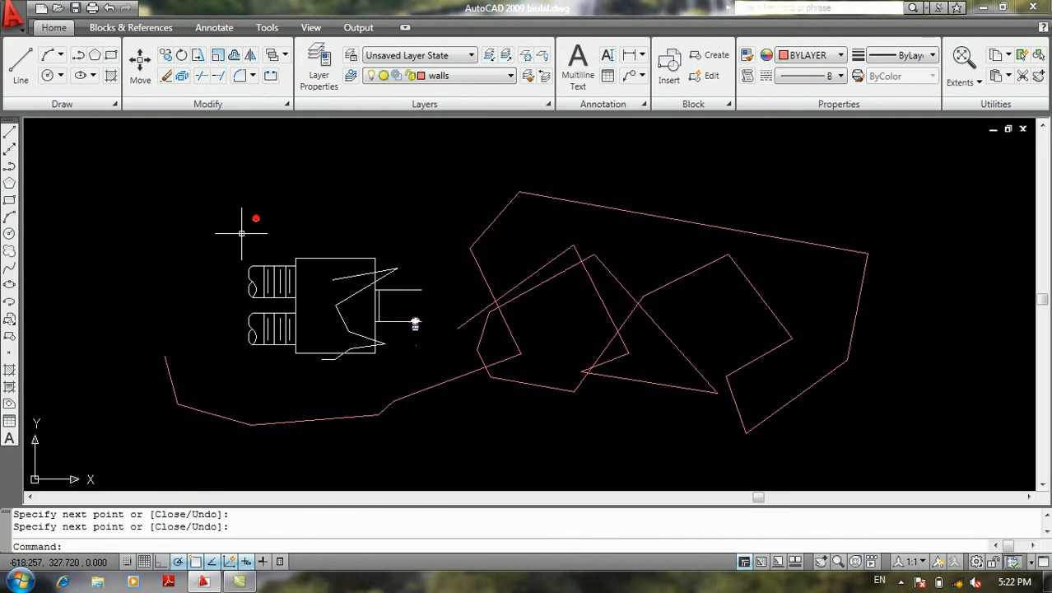
Stop the action recording and save the macro as lkjk with an empty description
{"action": "left_click", "coordinate": [13, 15]}
{"action": "left_click", "coordinate": [64, 145]}
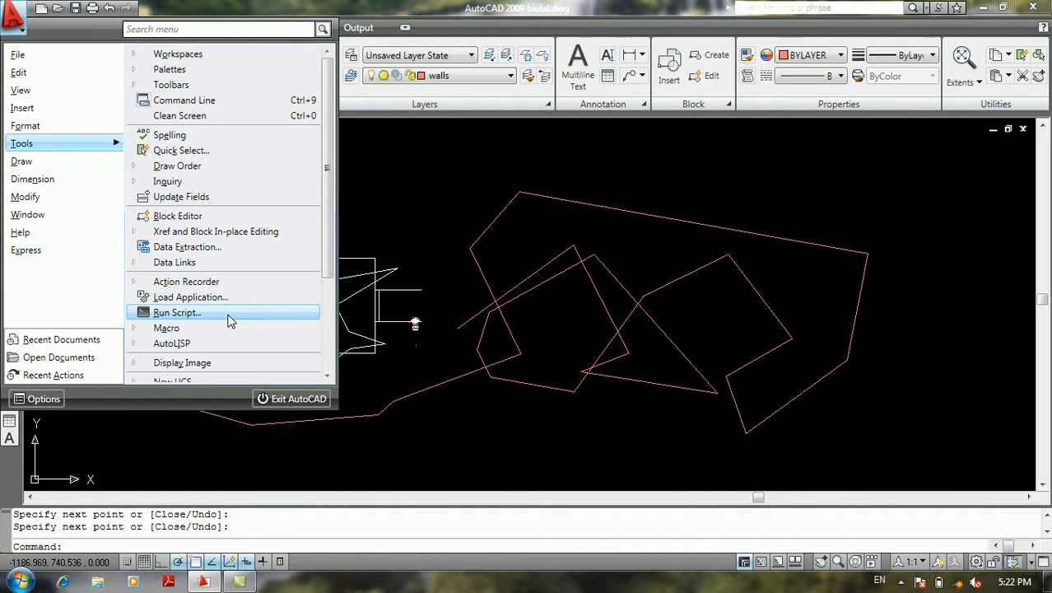
{"action": "left_click", "coordinate": [186, 282]}
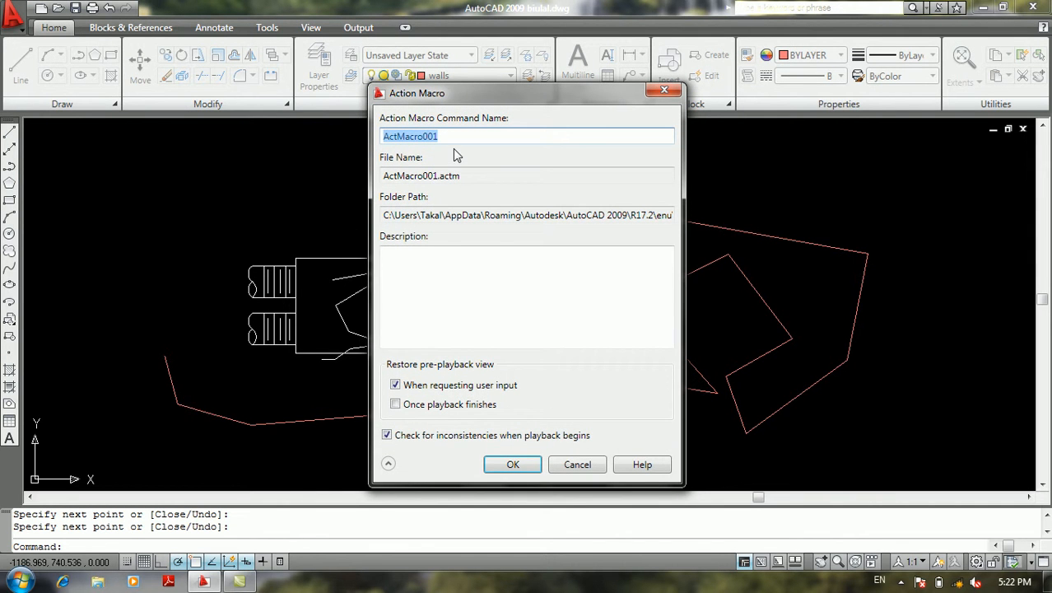
{"action": "type", "text": "lkjk"}
{"action": "left_click", "coordinate": [435, 271]}
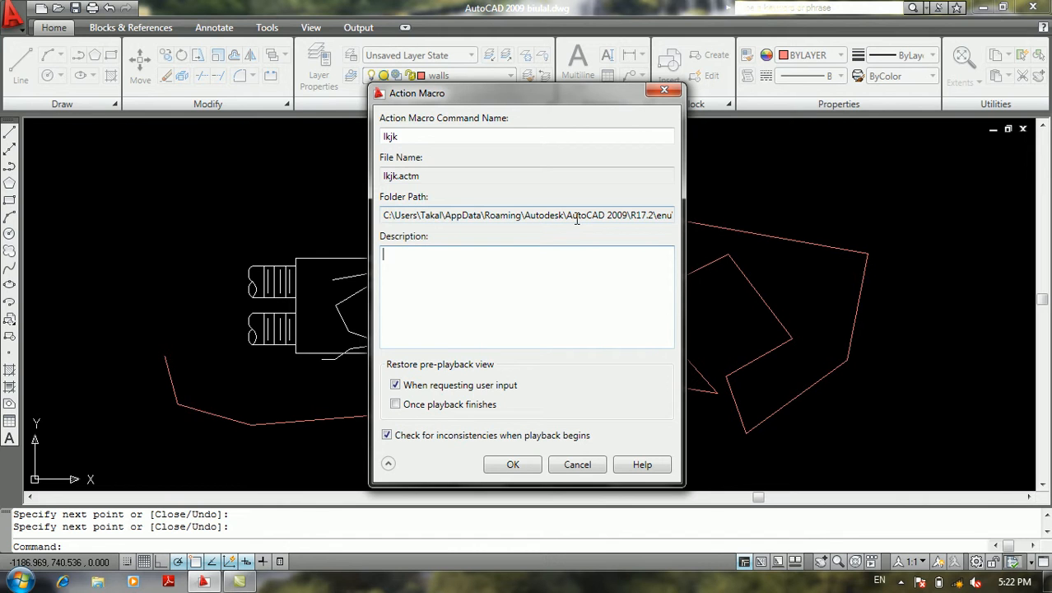
{"action": "left_click", "coordinate": [507, 465]}
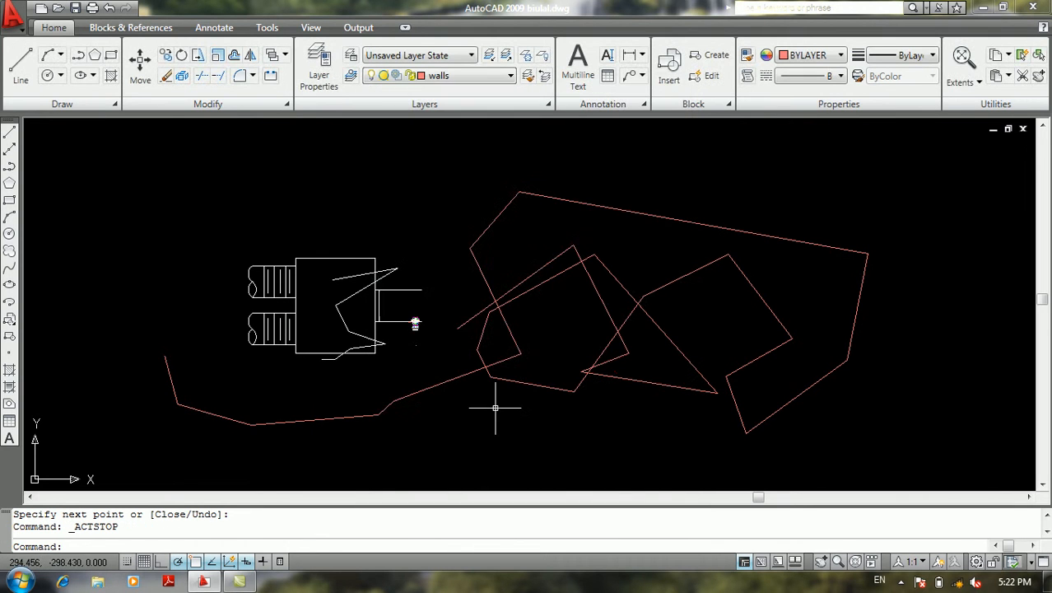
Create a new blank drawing from the acad template
{"action": "left_click", "coordinate": [412, 219]}
{"action": "left_click", "coordinate": [385, 190]}
{"action": "middle_click_drag", "start_coordinate": [312, 222], "coordinate": [383, 231]}
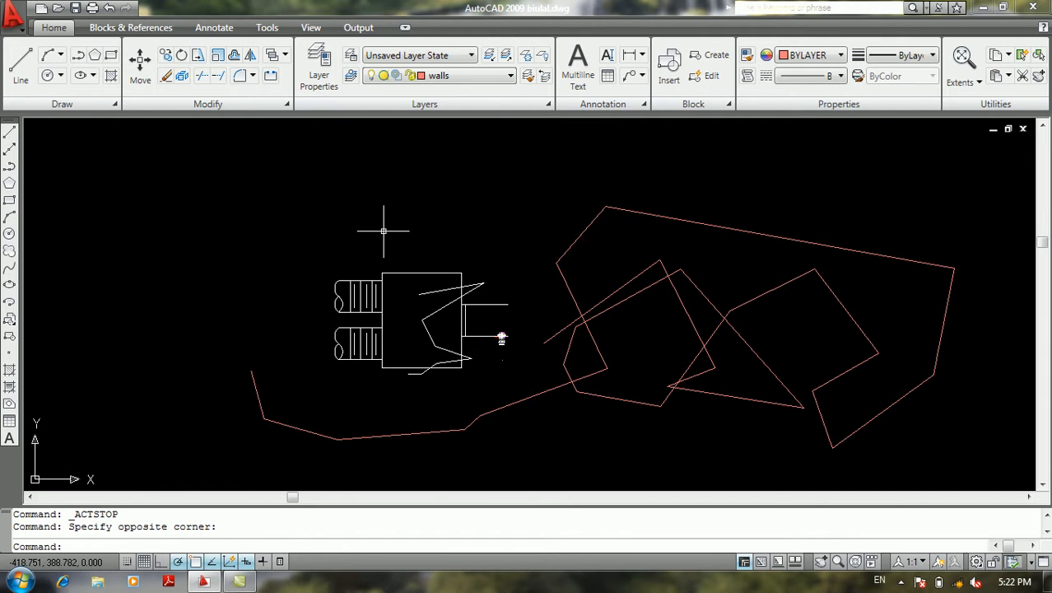
{"action": "type", "text": "N"}
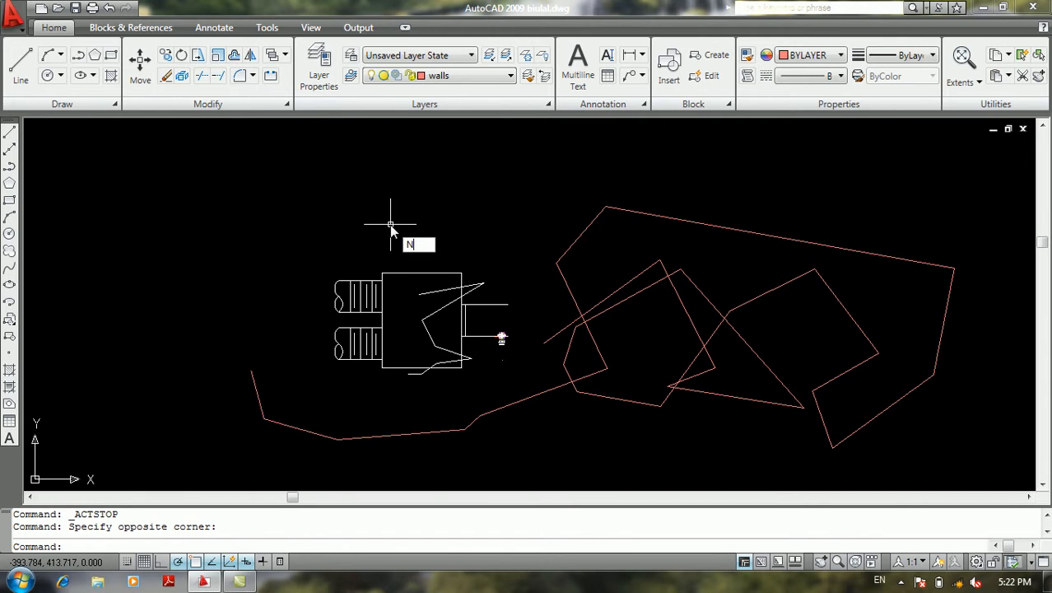
{"action": "key", "text": "Escape"}
{"action": "key", "text": "F9"}
{"action": "key", "text": "ctrl+n"}
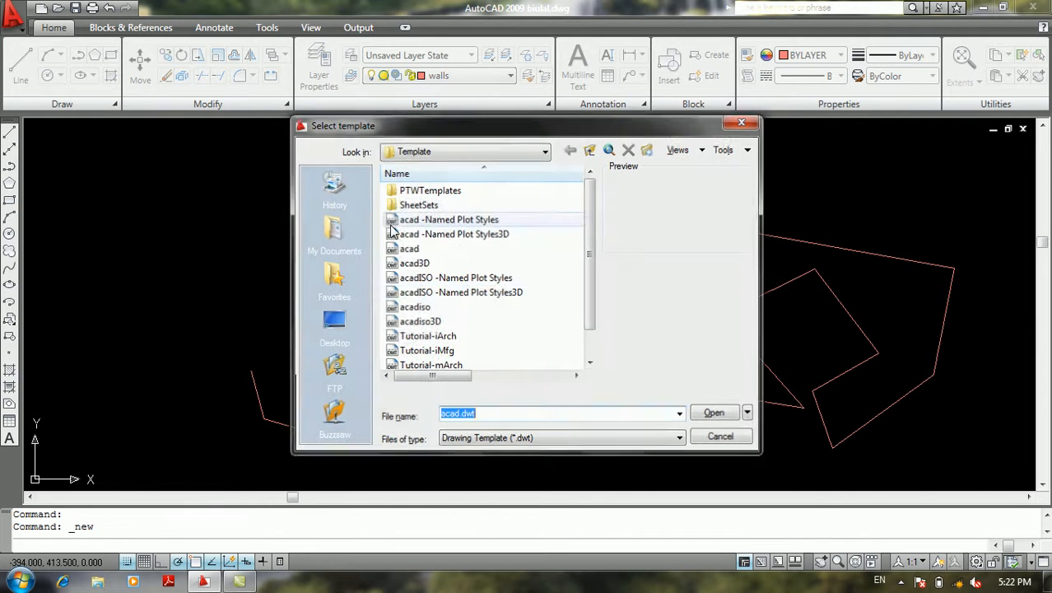
{"action": "left_click", "coordinate": [408, 248]}
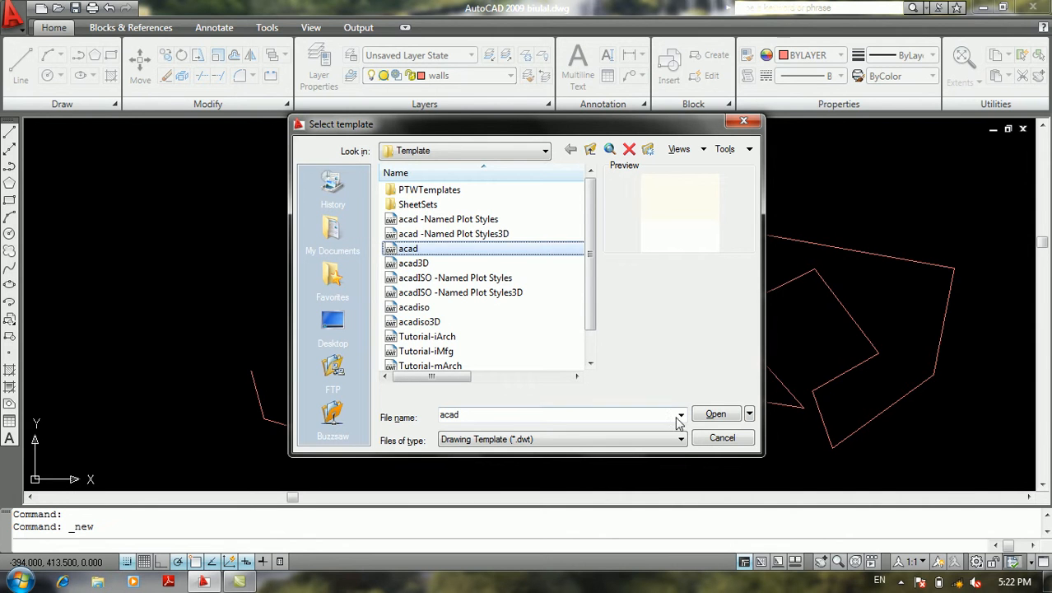
{"action": "left_click", "coordinate": [716, 413]}
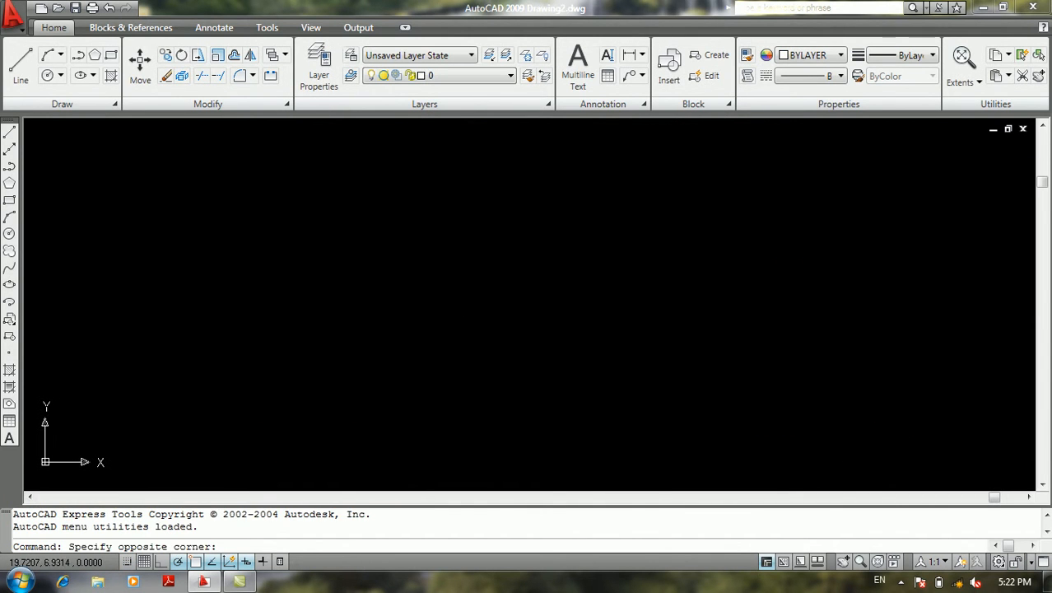
{"action": "double_click", "coordinate": [439, 321]}
Play back the lkjk action macro with the current drawing settings and display the complete recorded line chain
{"action": "left_click", "coordinate": [18, 32]}
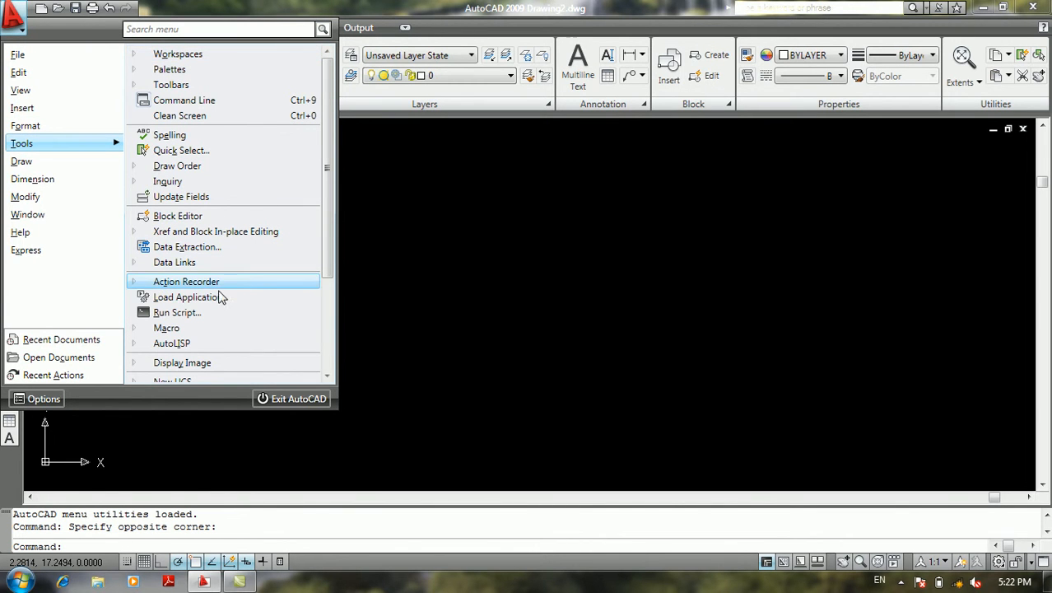
{"action": "mouse_move", "coordinate": [217, 286]}
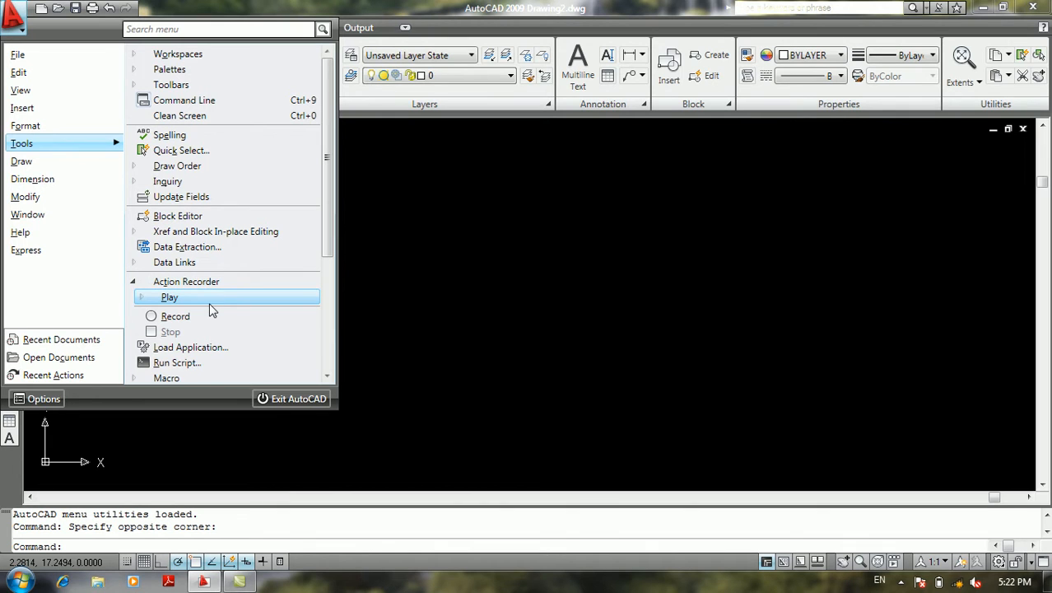
{"action": "left_click", "coordinate": [143, 302]}
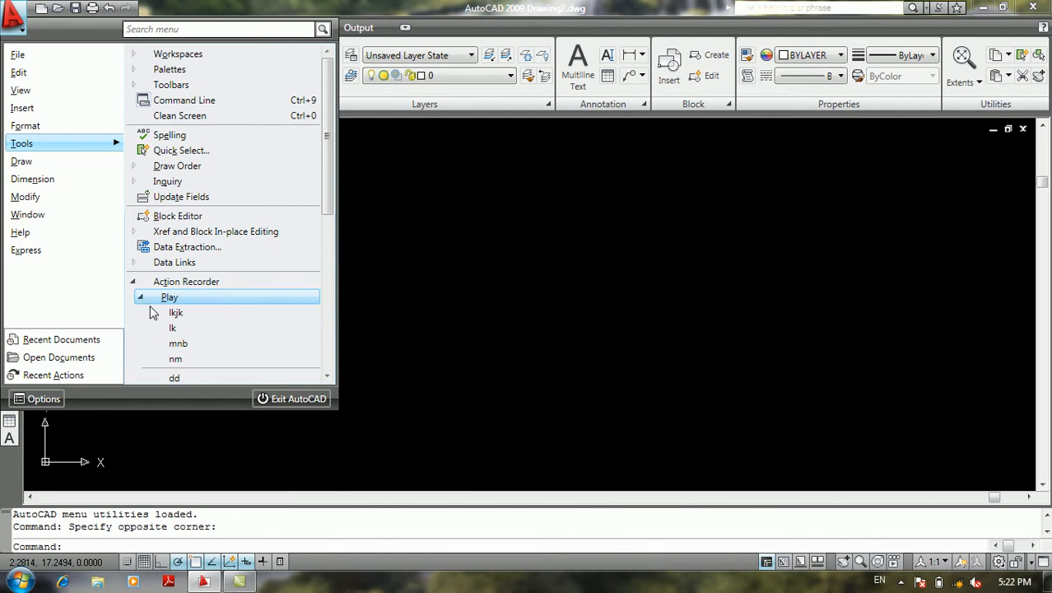
{"action": "scroll", "coordinate": [177, 313], "scroll_direction": "down", "scroll_amount": 3}
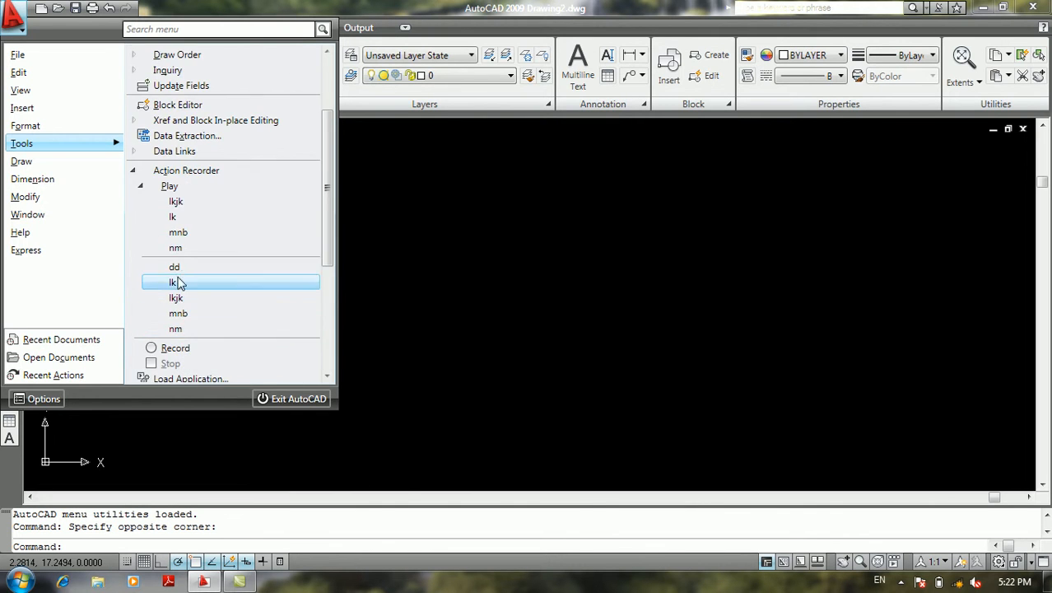
{"action": "left_click", "coordinate": [176, 203]}
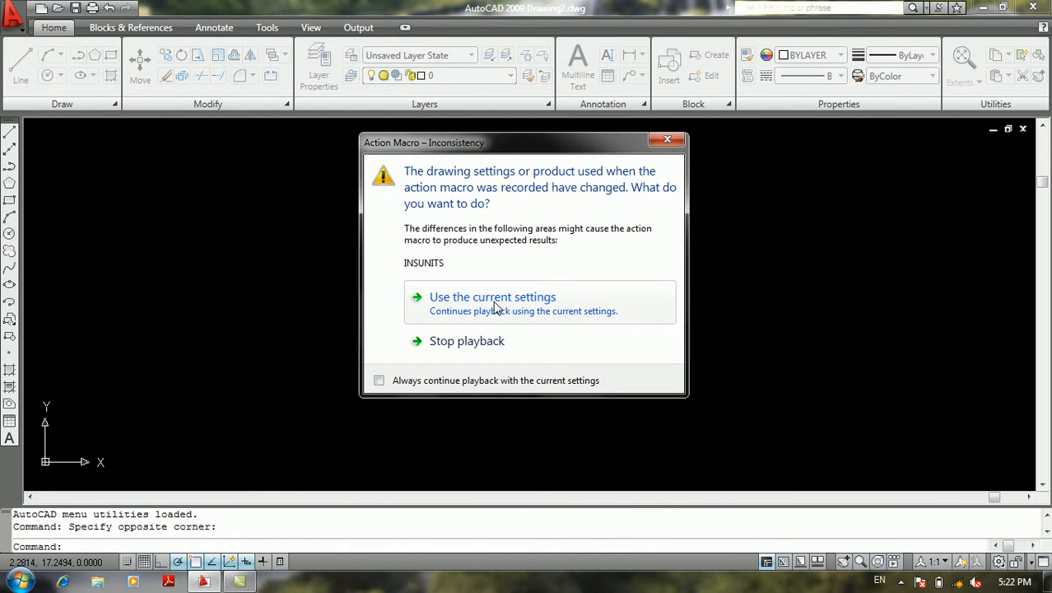
{"action": "left_click", "coordinate": [497, 307]}
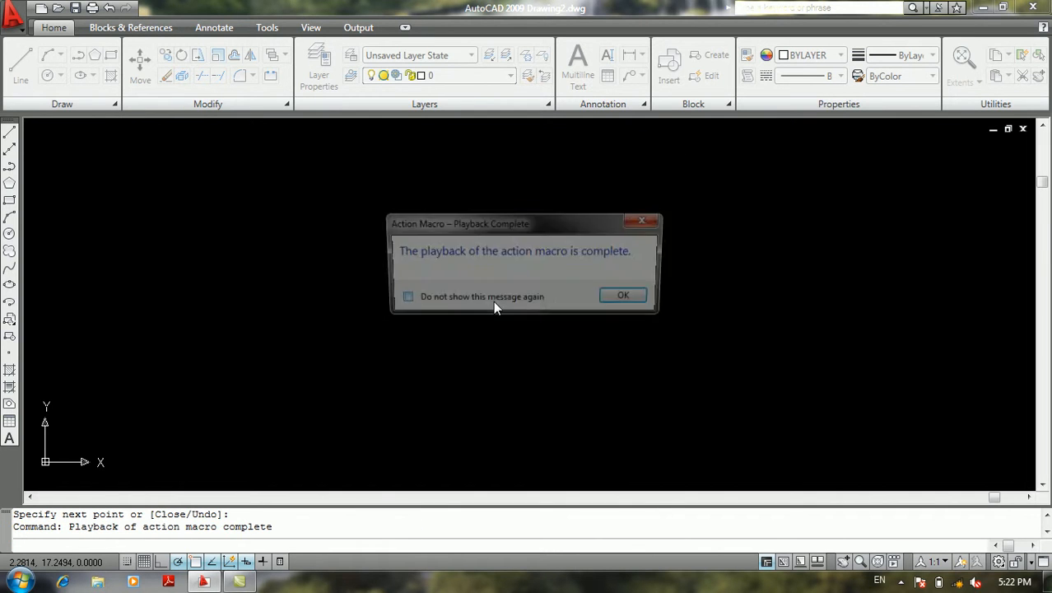
{"action": "left_click", "coordinate": [630, 300]}
{"action": "type", "text": "z"}
{"action": "key", "text": "Return"}
{"action": "type", "text": "a"}
{"action": "key", "text": "Return"}
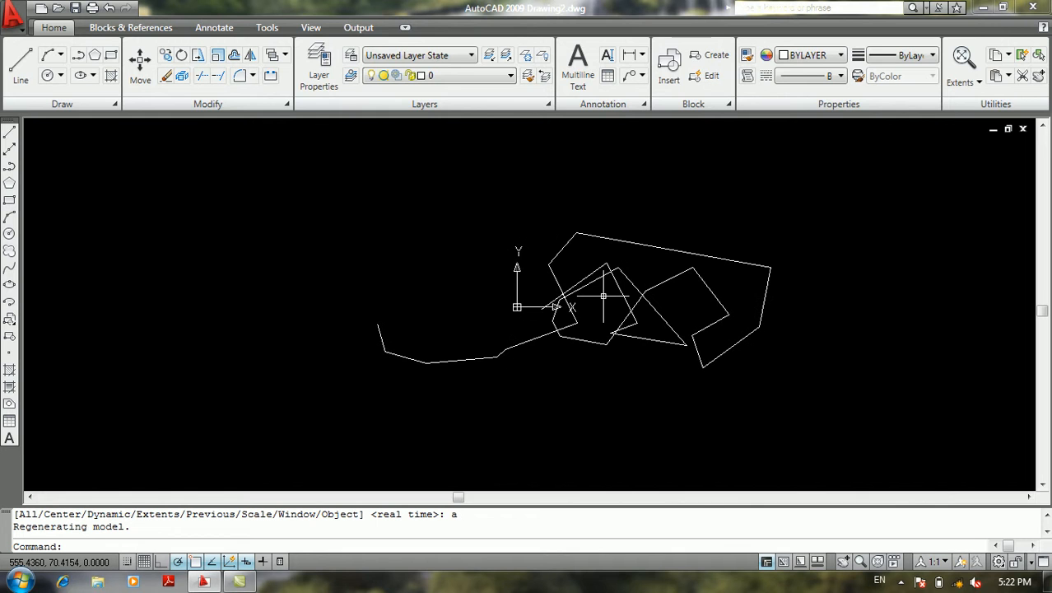
{"action": "scroll", "coordinate": [603, 296], "scroll_direction": "up", "scroll_amount": 5}
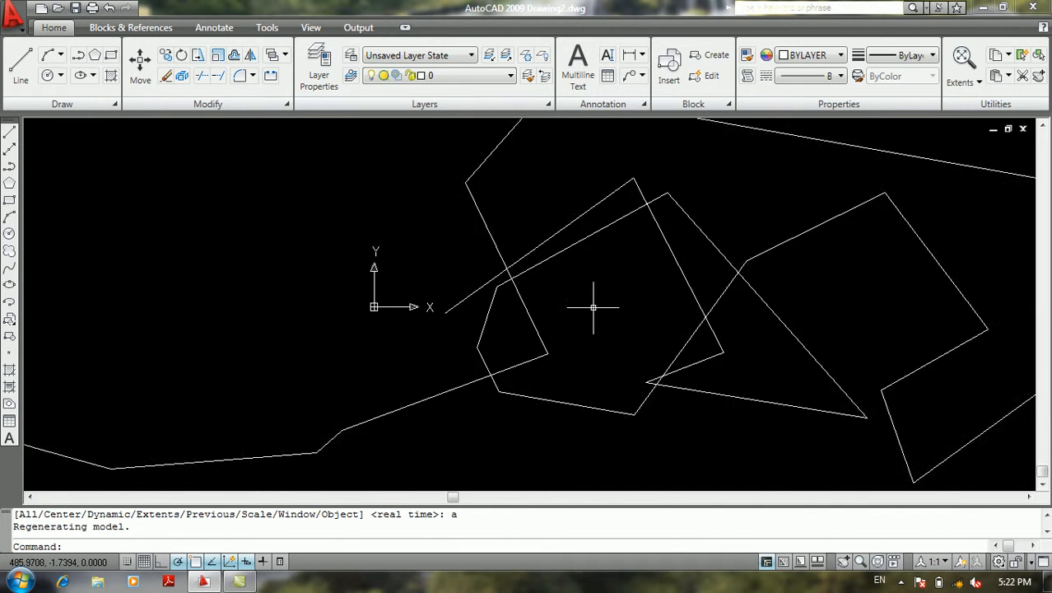
{"action": "left_click", "coordinate": [18, 25]}
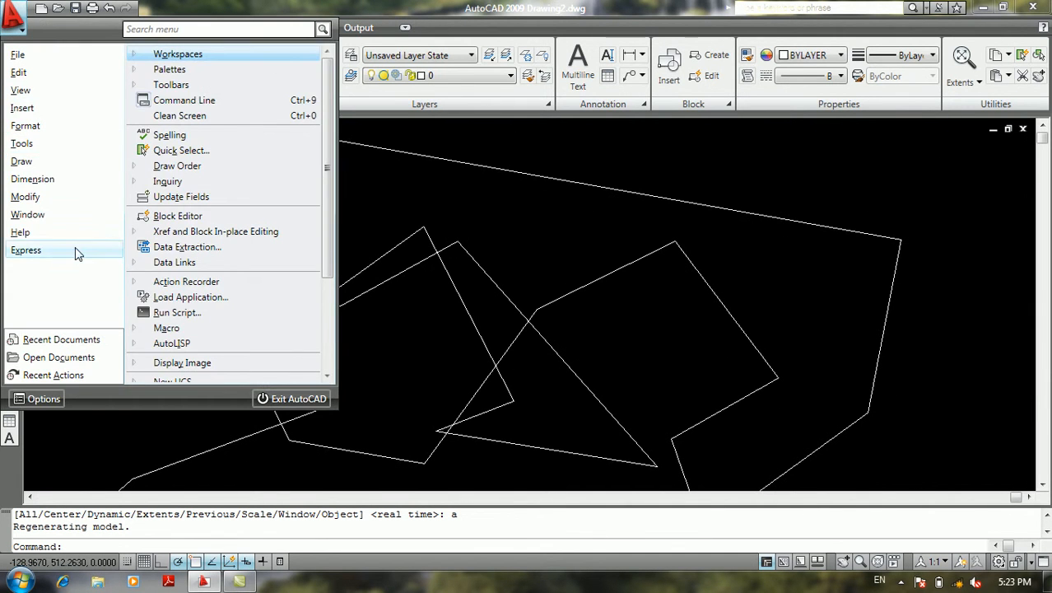
{"action": "mouse_move", "coordinate": [51, 148]}
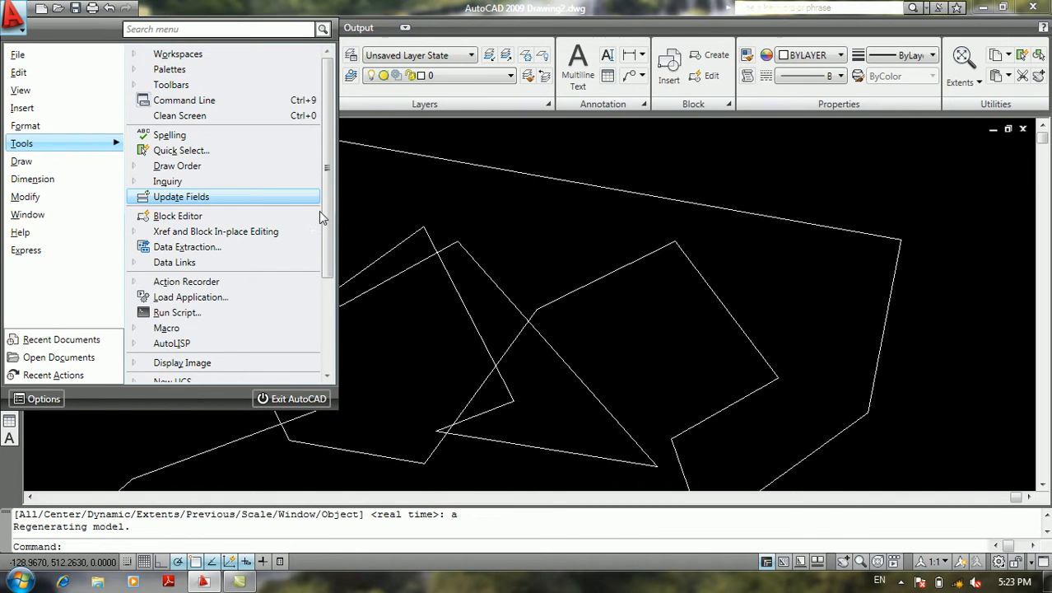
{"action": "left_click", "coordinate": [351, 216]}
{"action": "left_click", "coordinate": [350, 216]}
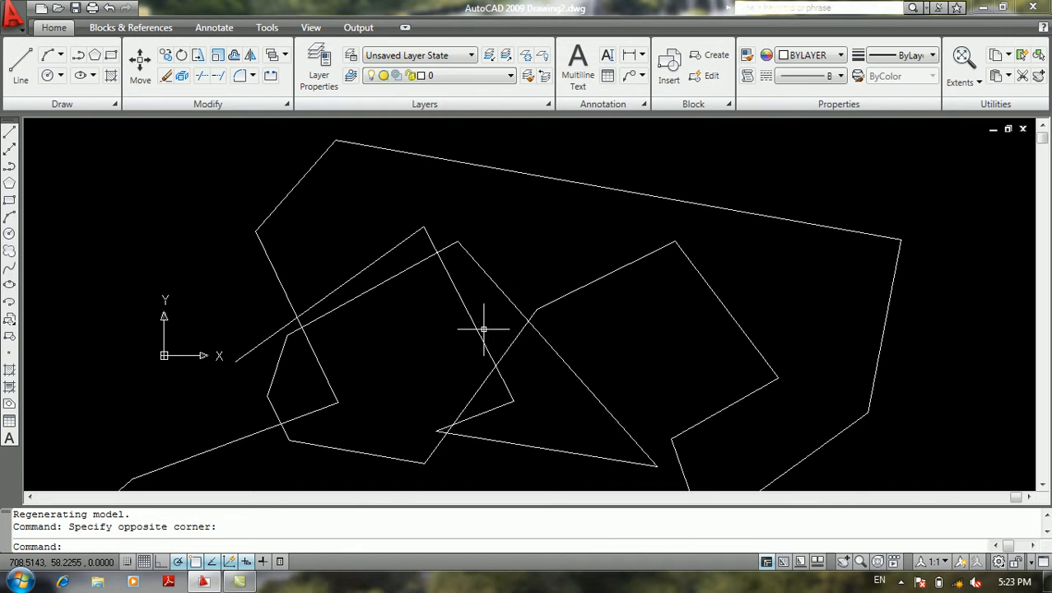
{"action": "double_click", "coordinate": [53, 266]}
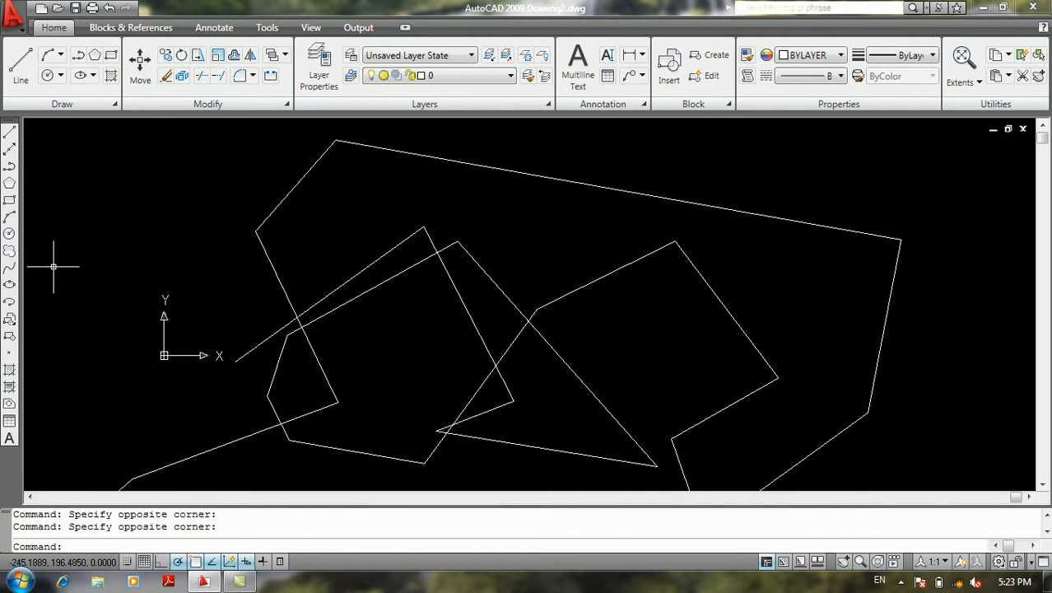
Open the Load/Unload Applications dialog, review the loadable AutoCAD application file types, and close it without loading anything
{"action": "left_click", "coordinate": [9, 17]}
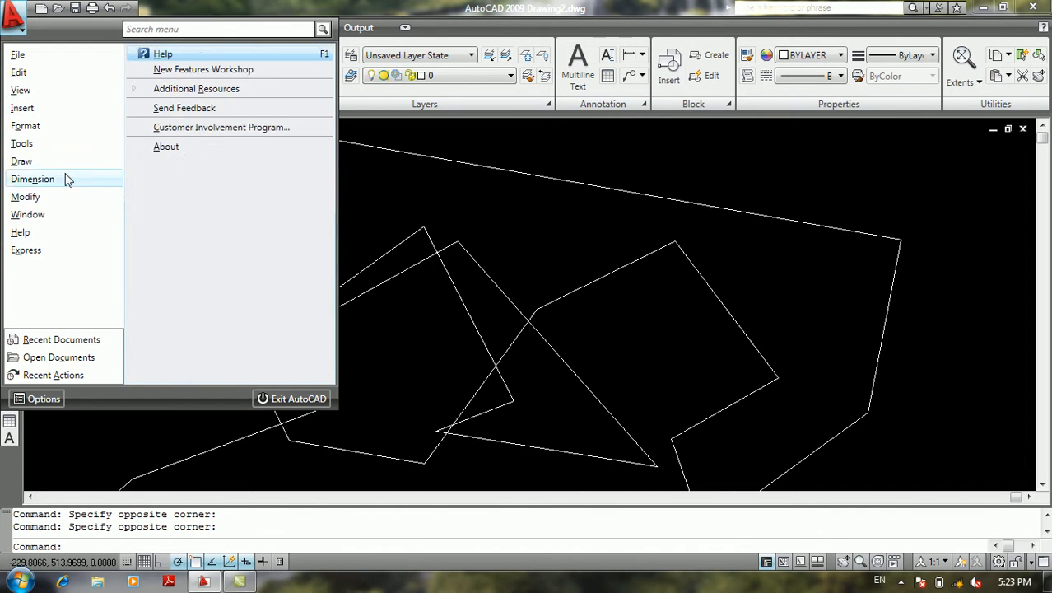
{"action": "mouse_move", "coordinate": [74, 151]}
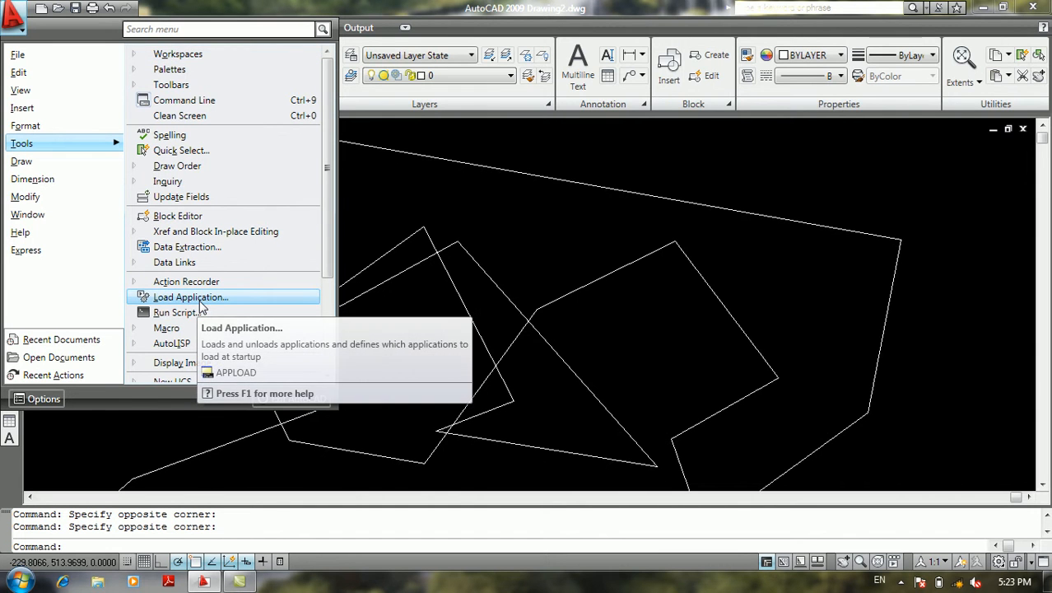
{"action": "left_click", "coordinate": [227, 297]}
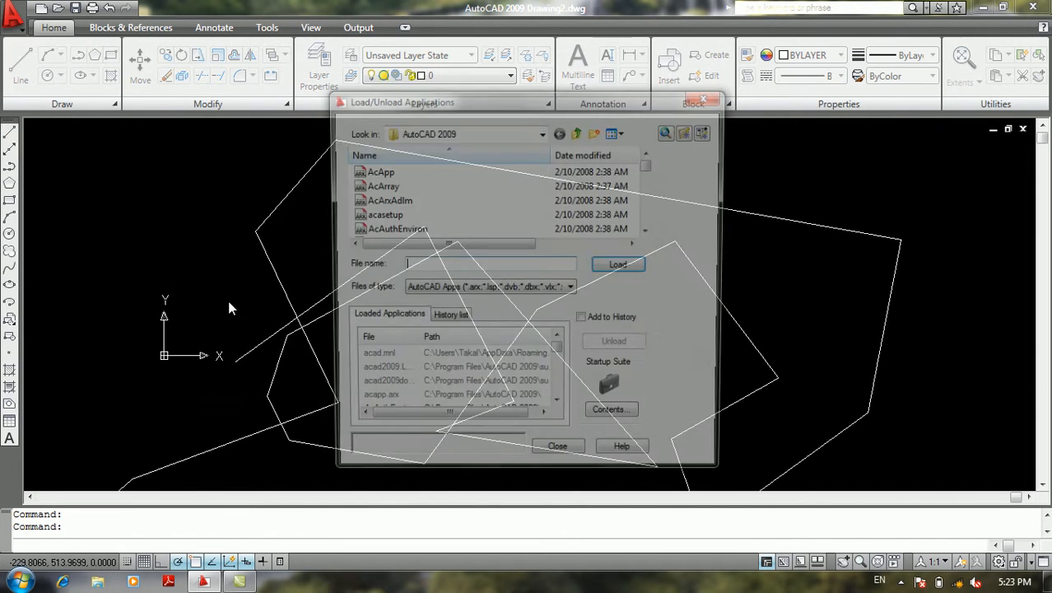
{"action": "left_click", "coordinate": [455, 290]}
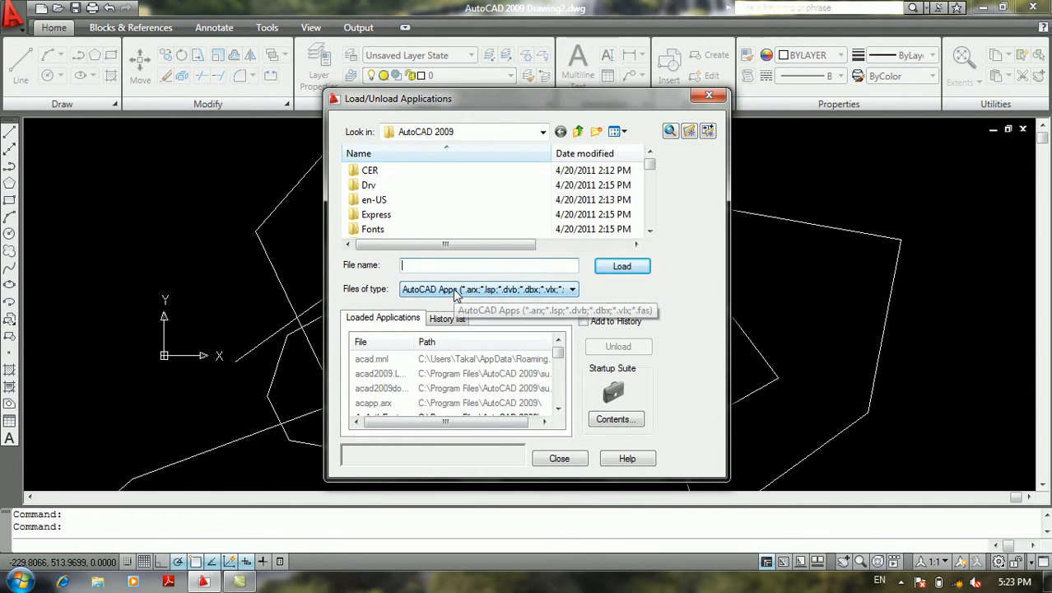
{"action": "left_click", "coordinate": [455, 290]}
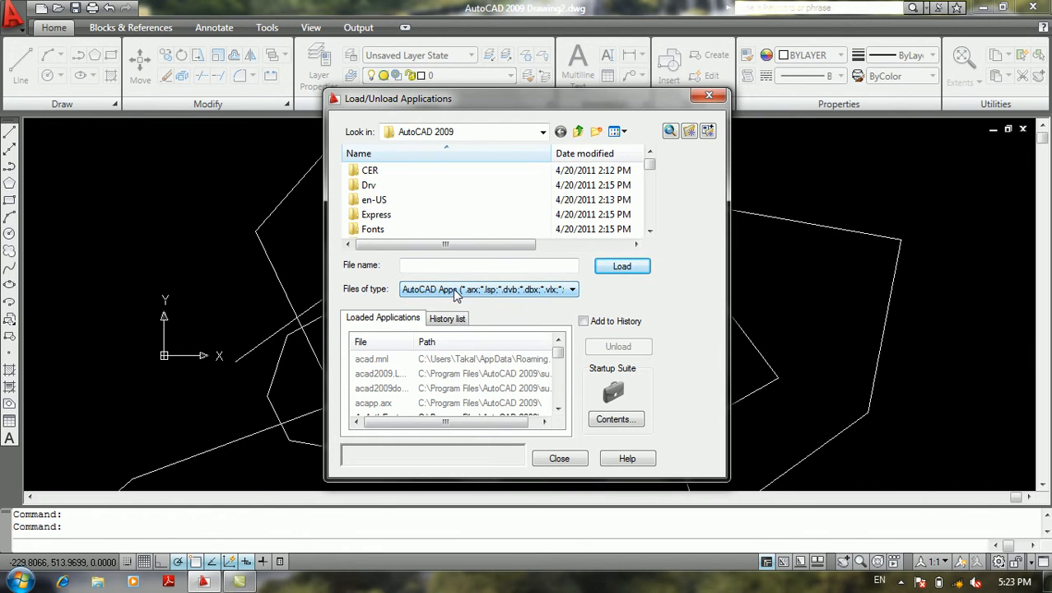
{"action": "left_click", "coordinate": [456, 290]}
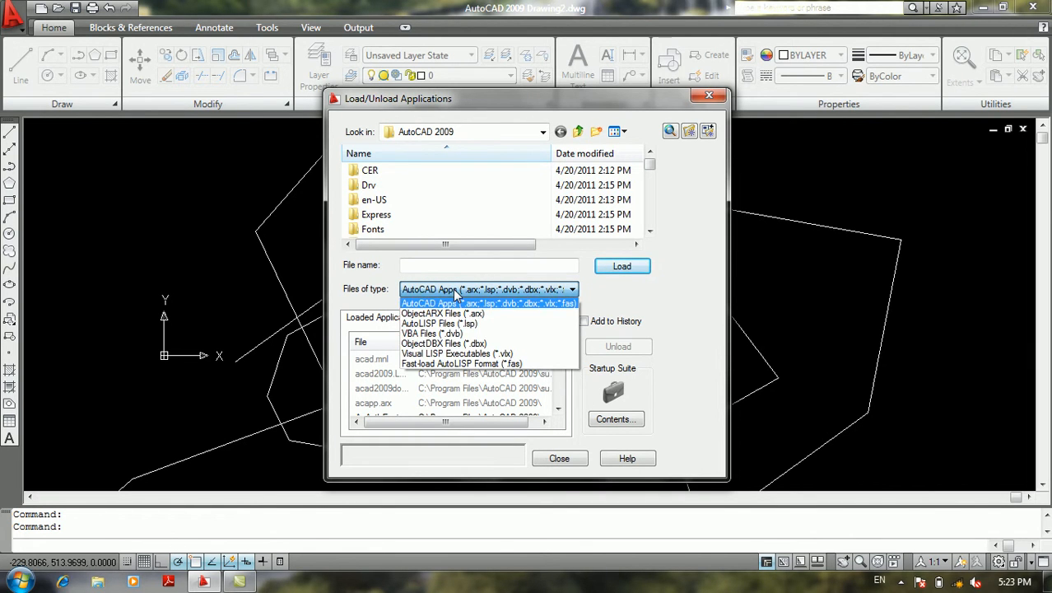
{"action": "left_click", "coordinate": [463, 289]}
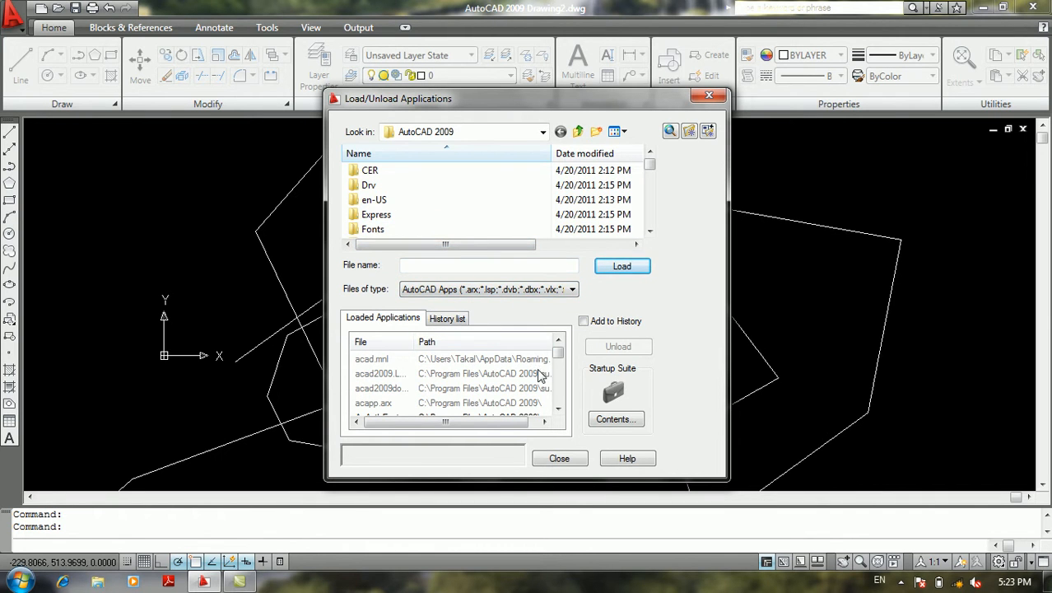
{"action": "left_click", "coordinate": [559, 458]}
Open the Run Script file selection to view it, and cancel without choosing a script
{"action": "left_click", "coordinate": [13, 14]}
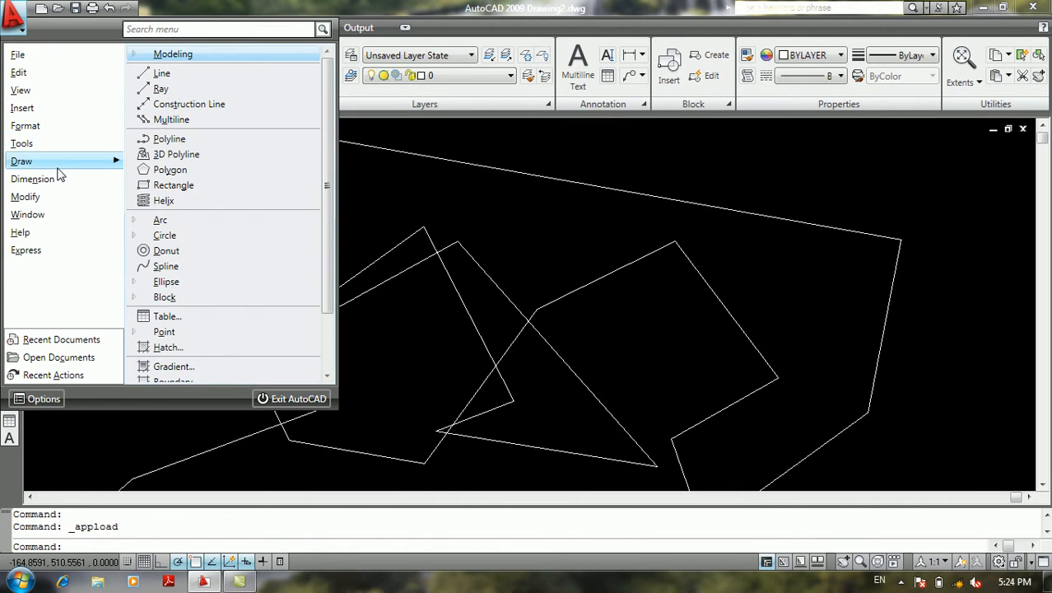
{"action": "mouse_move", "coordinate": [96, 147]}
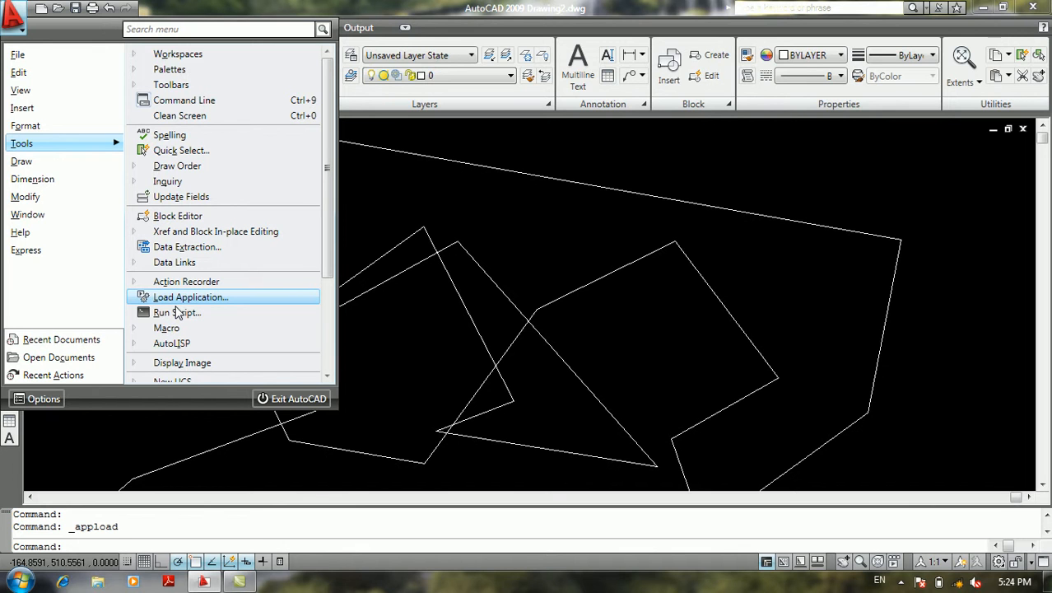
{"action": "left_click", "coordinate": [177, 313]}
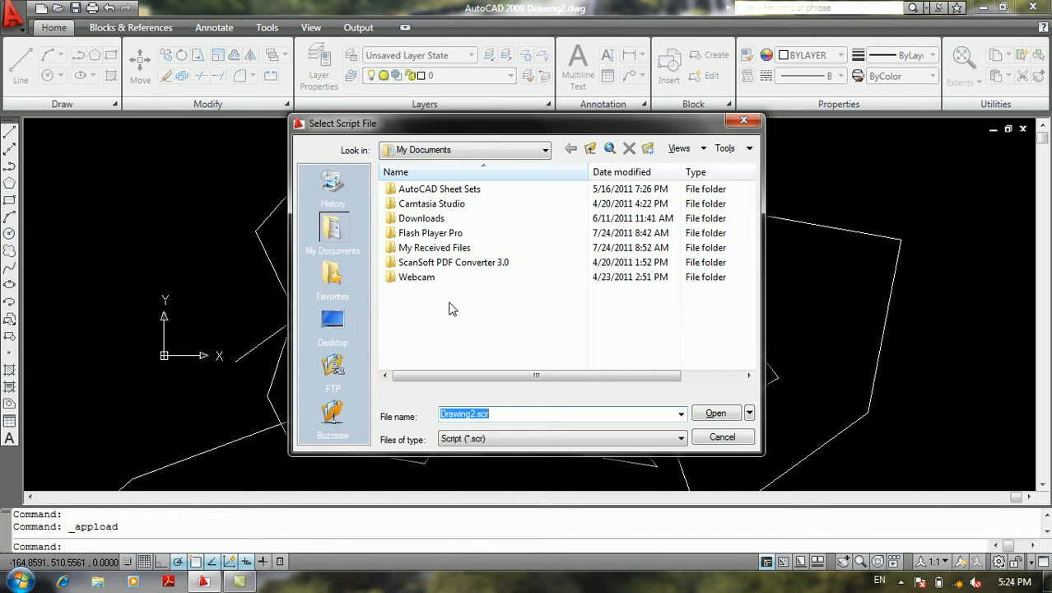
{"action": "left_click", "coordinate": [722, 436]}
Review the Macro and AutoLISP commands, open the Visual LISP Editor to view it, and close the editor
{"action": "left_click", "coordinate": [13, 16]}
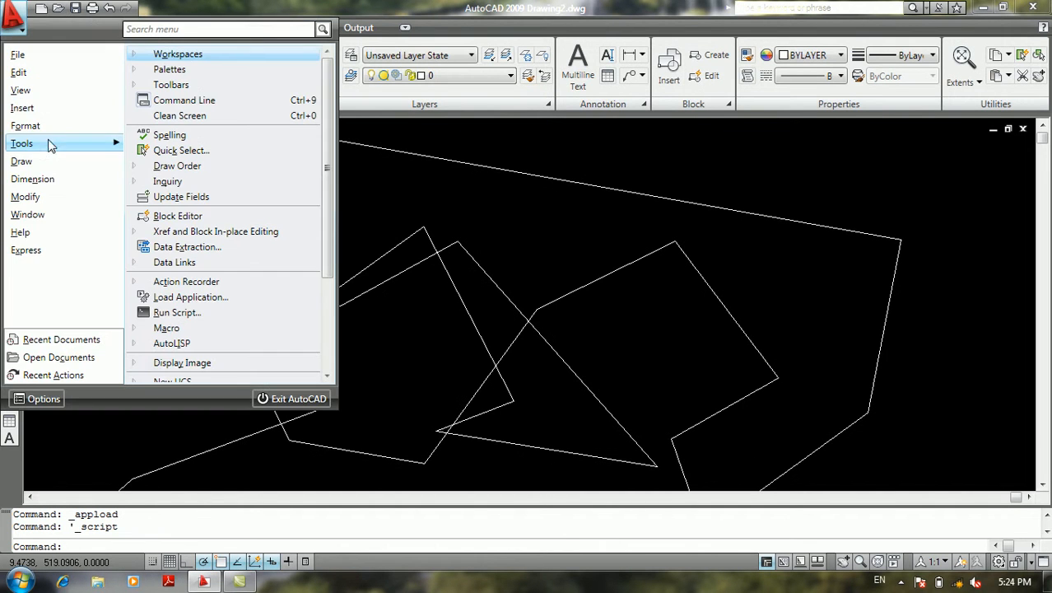
{"action": "mouse_move", "coordinate": [61, 143]}
{"action": "scroll", "coordinate": [211, 342], "scroll_direction": "down", "scroll_amount": 3}
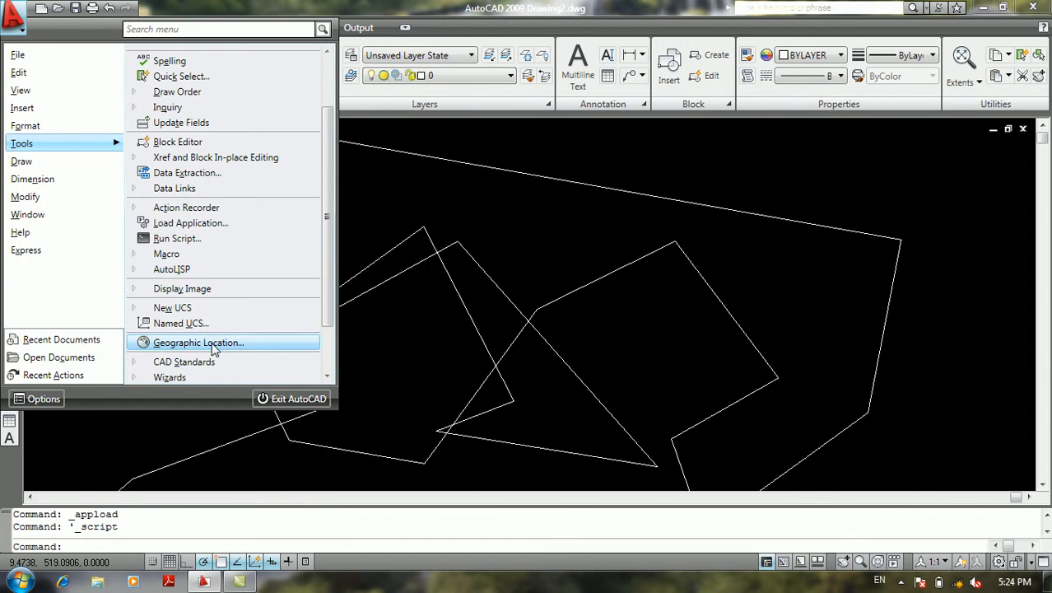
{"action": "mouse_move", "coordinate": [177, 259]}
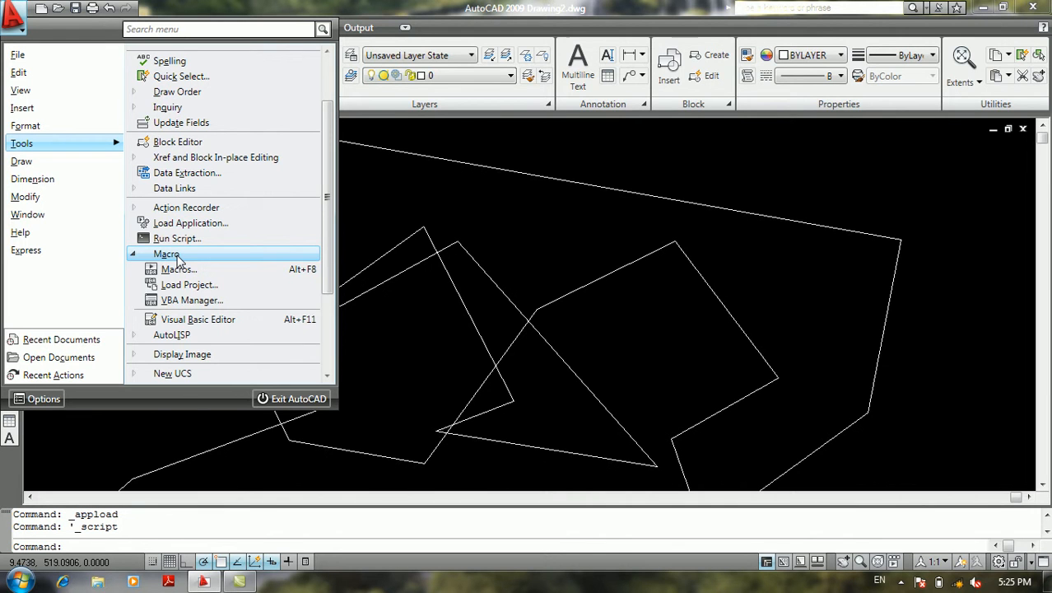
{"action": "left_click", "coordinate": [175, 255]}
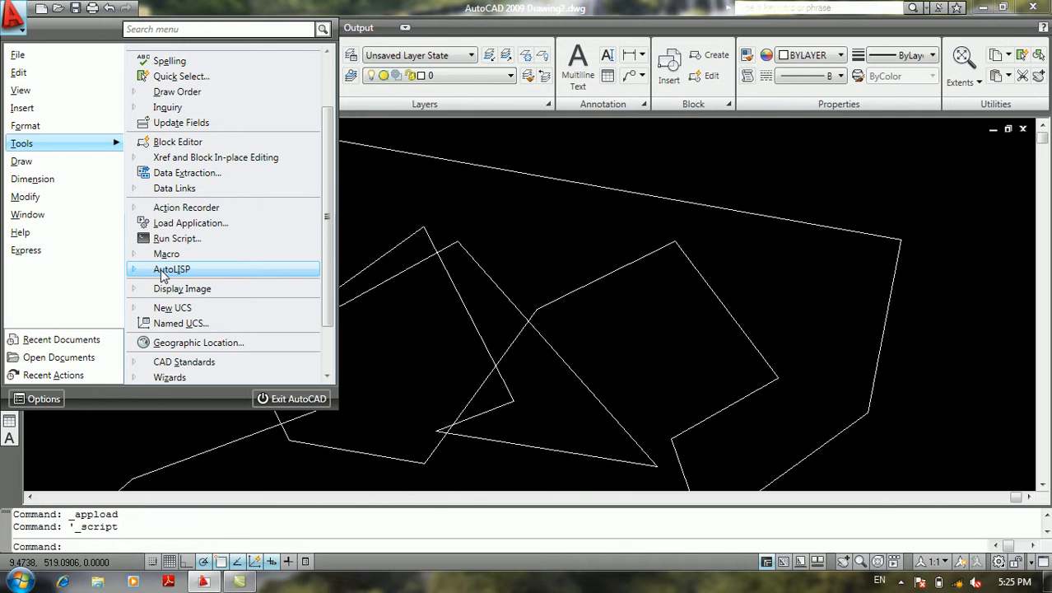
{"action": "left_click", "coordinate": [164, 275]}
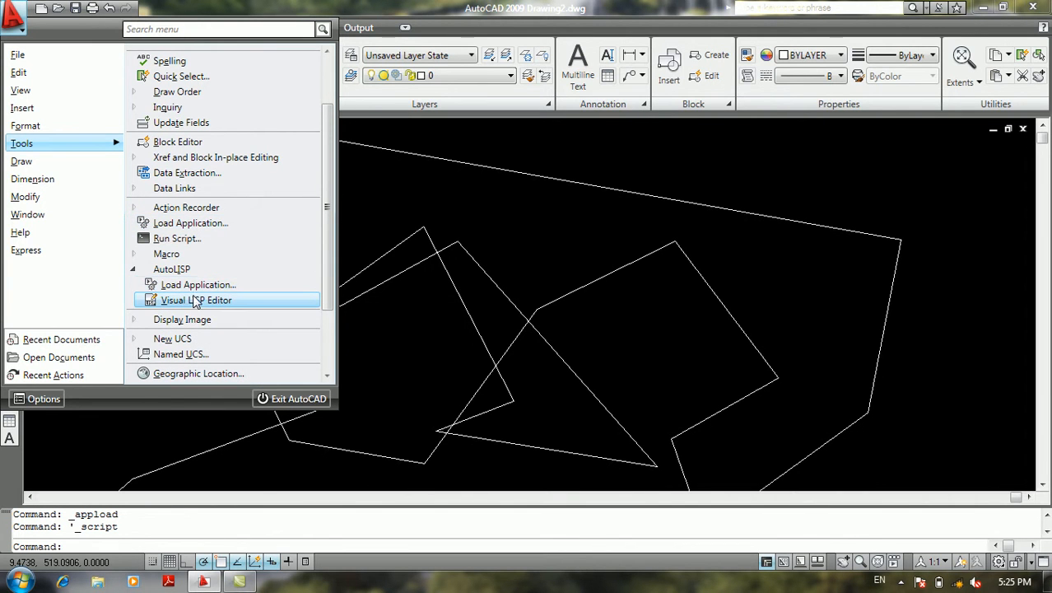
{"action": "left_click", "coordinate": [196, 300]}
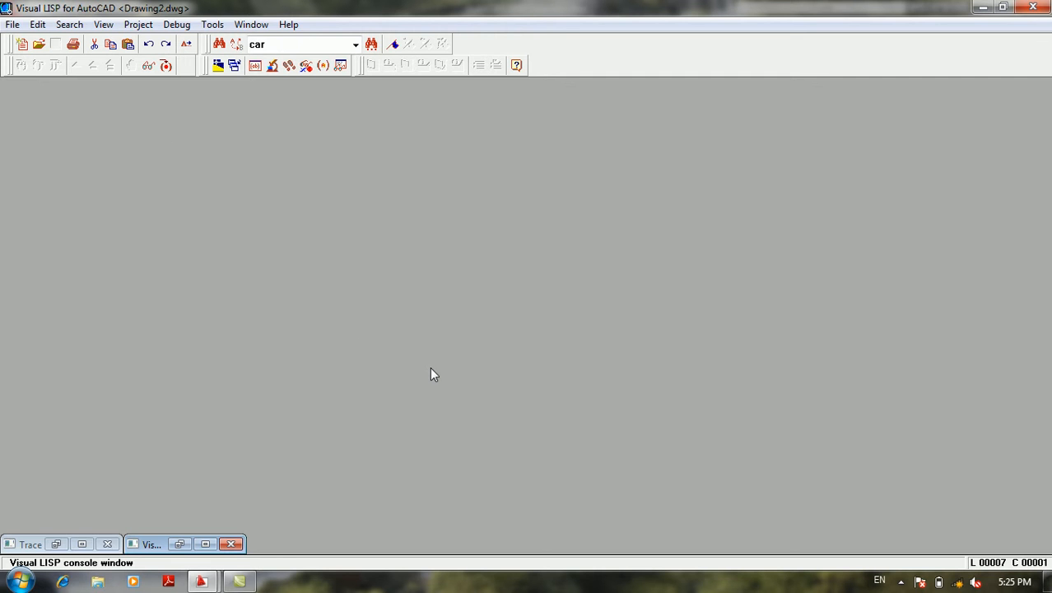
{"action": "left_click", "coordinate": [1027, 9]}
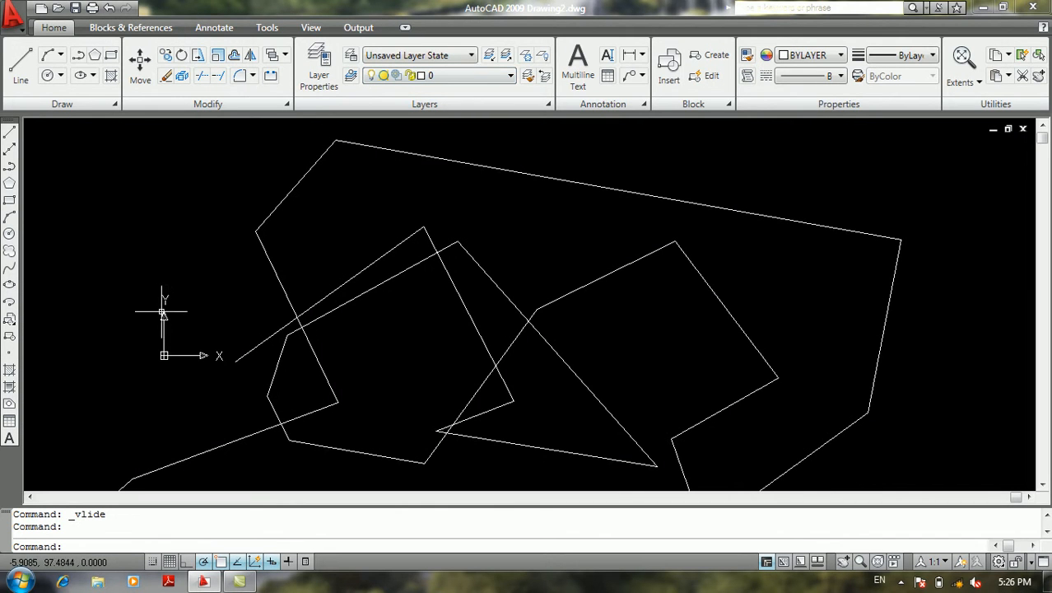
Try to define the drawing's geographic location by importing the current location from Google Earth
{"action": "left_click", "coordinate": [15, 32]}
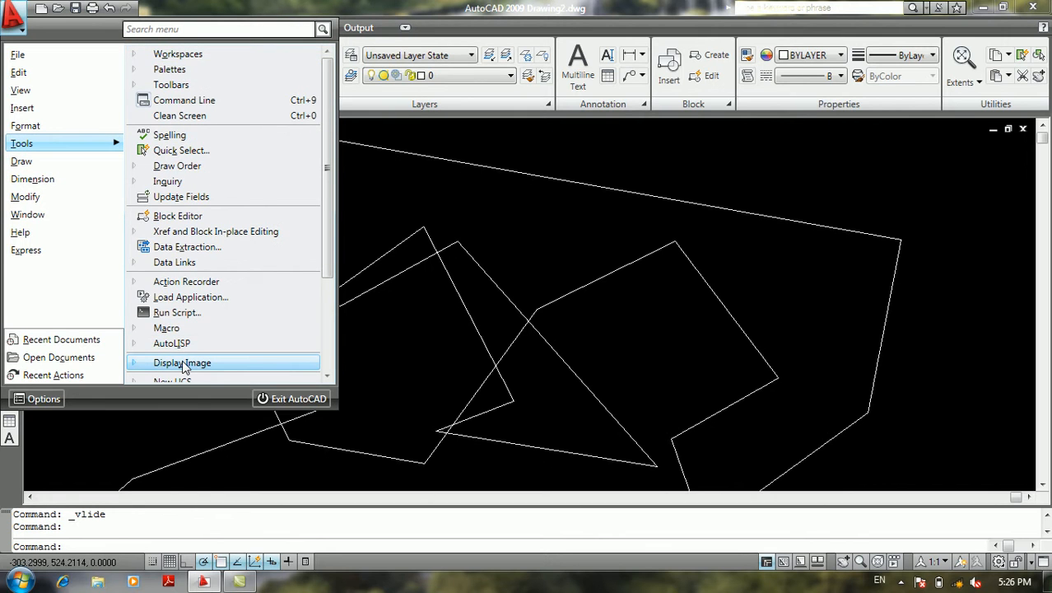
{"action": "scroll", "coordinate": [184, 367], "scroll_direction": "down", "scroll_amount": 3}
{"action": "left_click", "coordinate": [173, 251]}
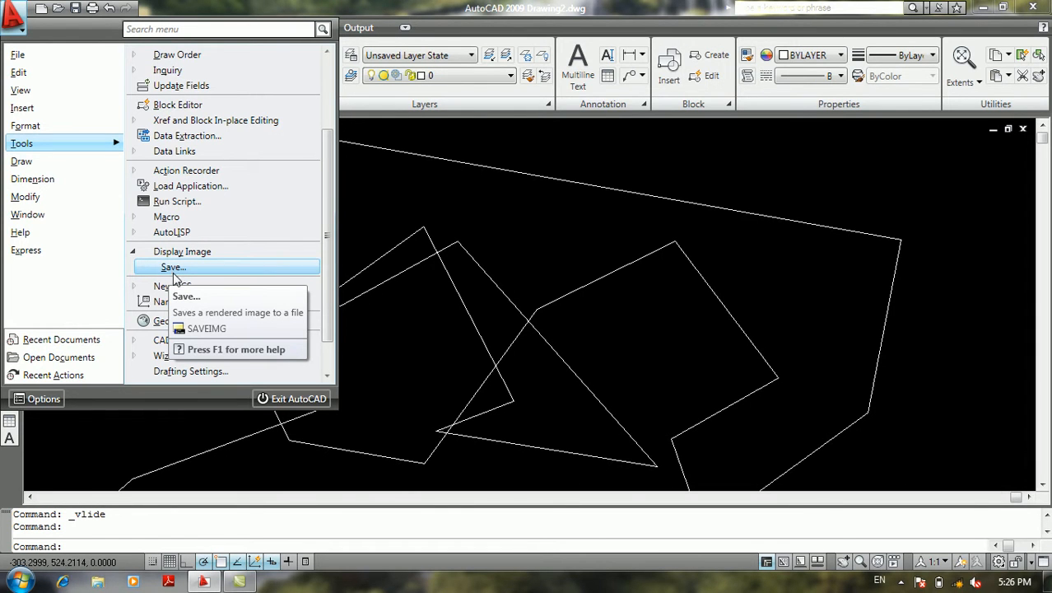
{"action": "left_click", "coordinate": [135, 285]}
{"action": "left_click", "coordinate": [135, 285]}
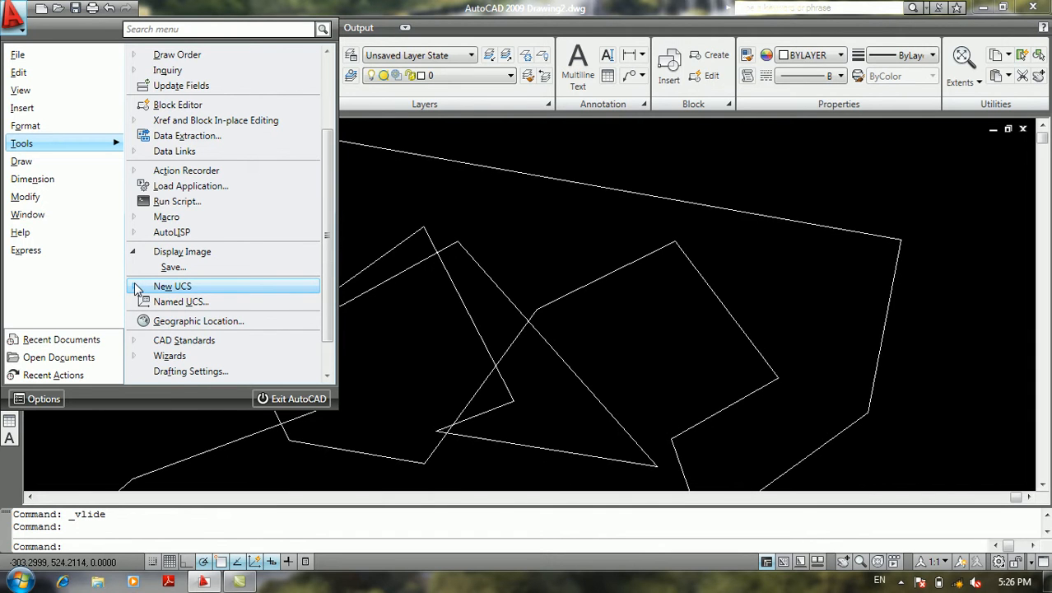
{"action": "left_click", "coordinate": [198, 322]}
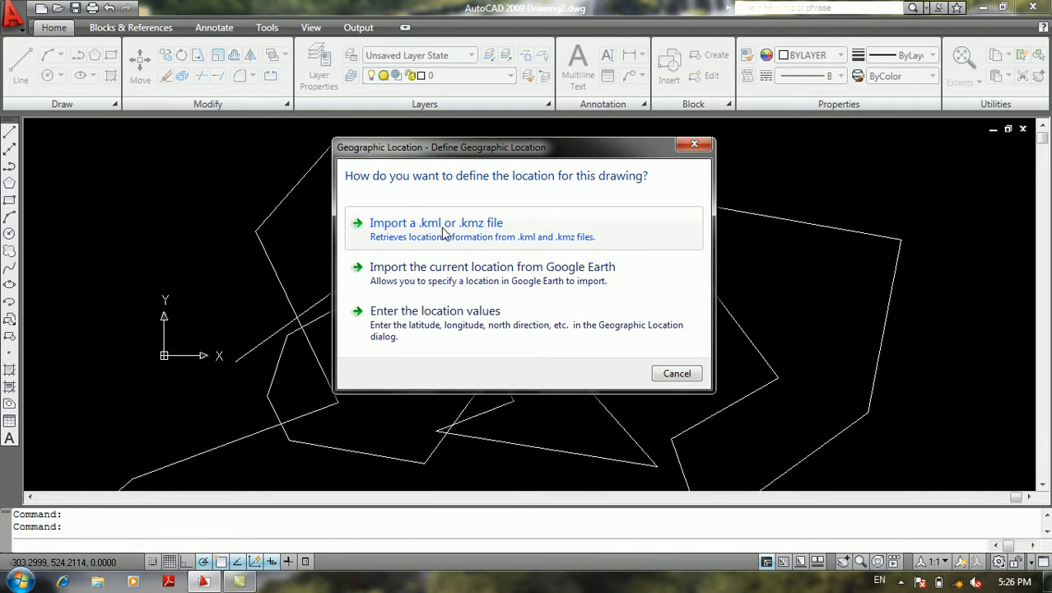
{"action": "left_click", "coordinate": [451, 280]}
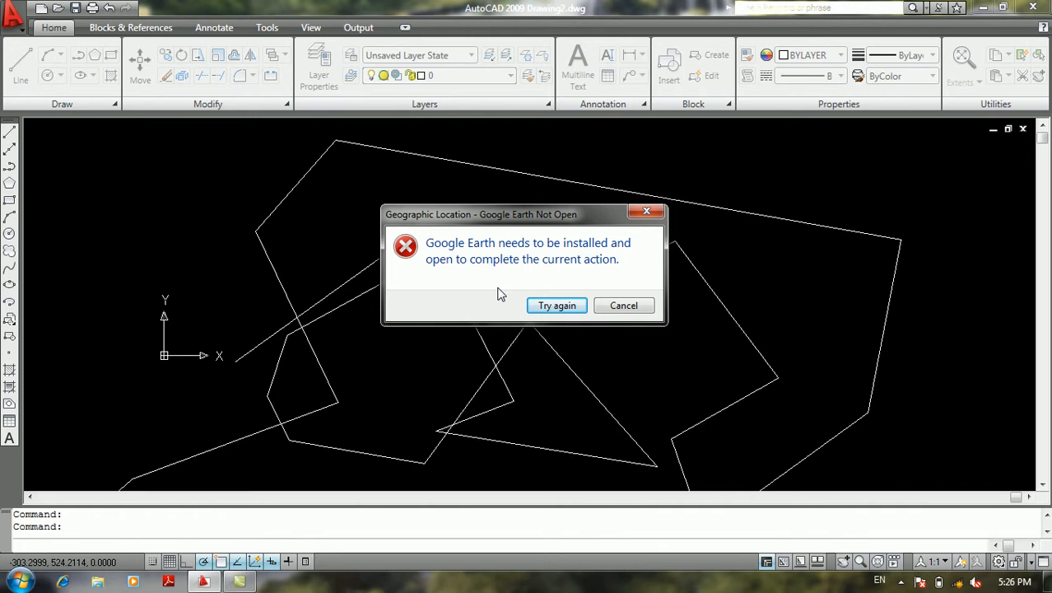
{"action": "left_click", "coordinate": [599, 307]}
Review the CAD Standards commands Configure, Check and Layer Translator without starting any of them
{"action": "left_click", "coordinate": [12, 16]}
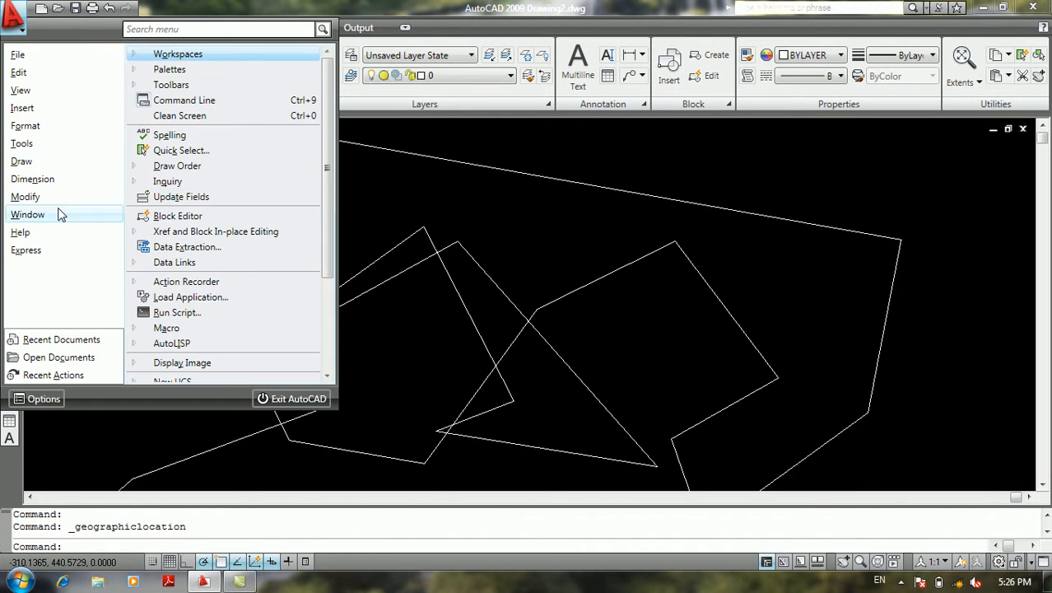
{"action": "mouse_move", "coordinate": [76, 145]}
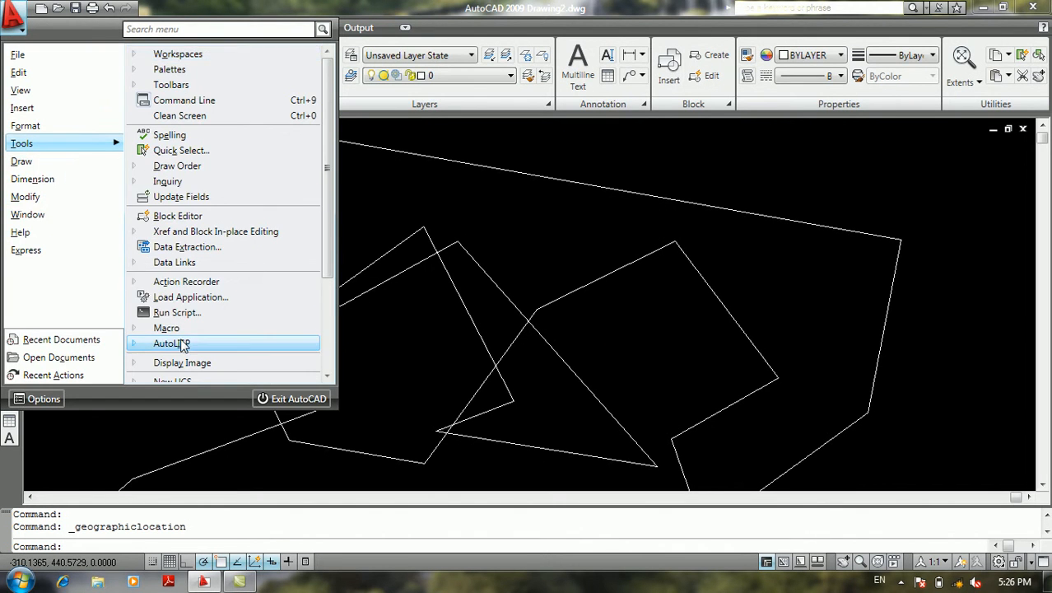
{"action": "scroll", "coordinate": [191, 344], "scroll_direction": "down", "scroll_amount": 3}
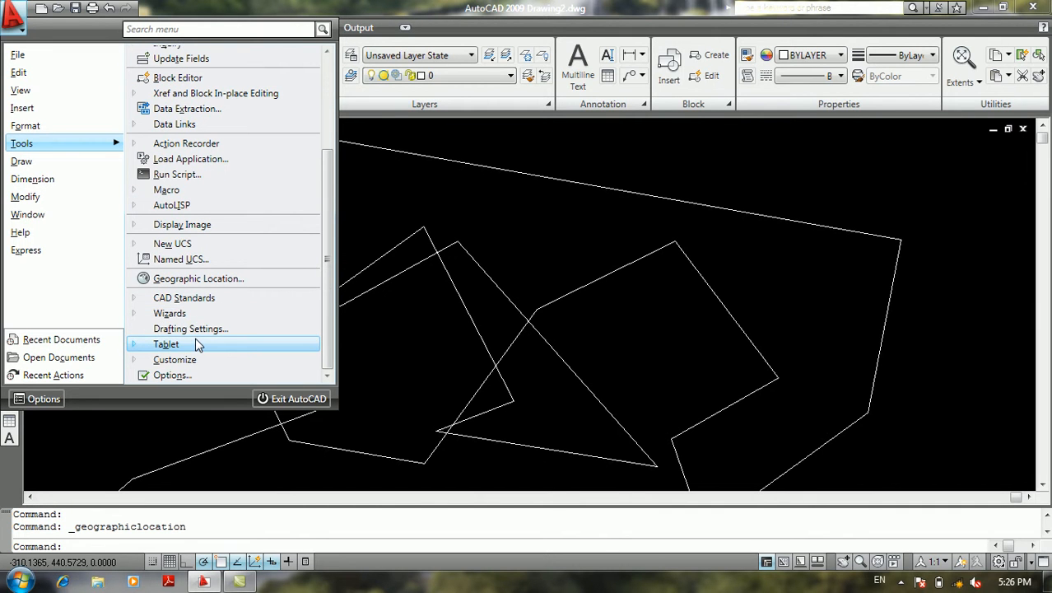
{"action": "mouse_move", "coordinate": [209, 299]}
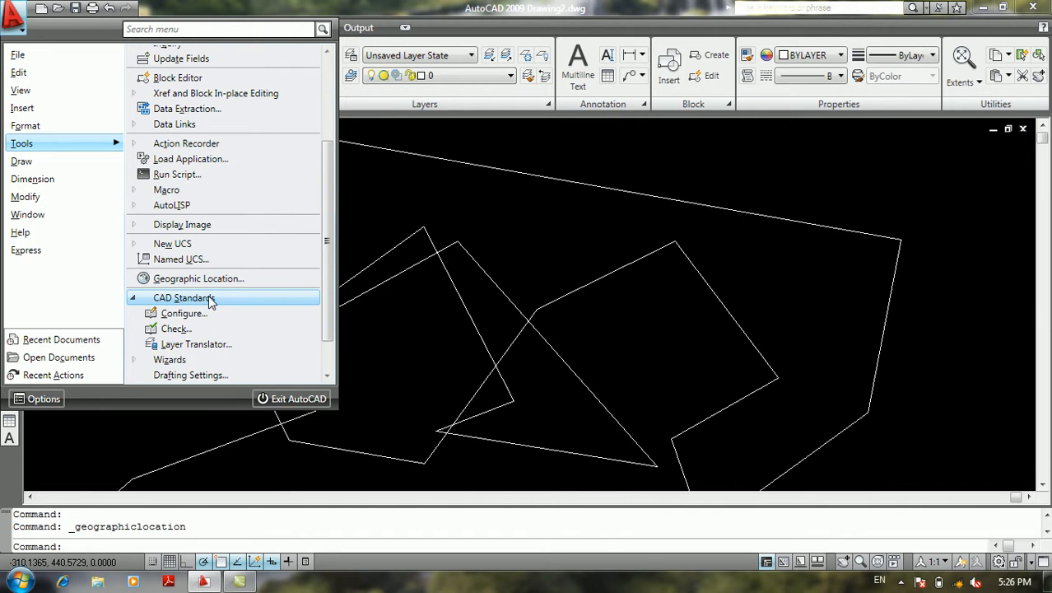
{"action": "scroll", "coordinate": [211, 302], "scroll_direction": "down", "scroll_amount": 1}
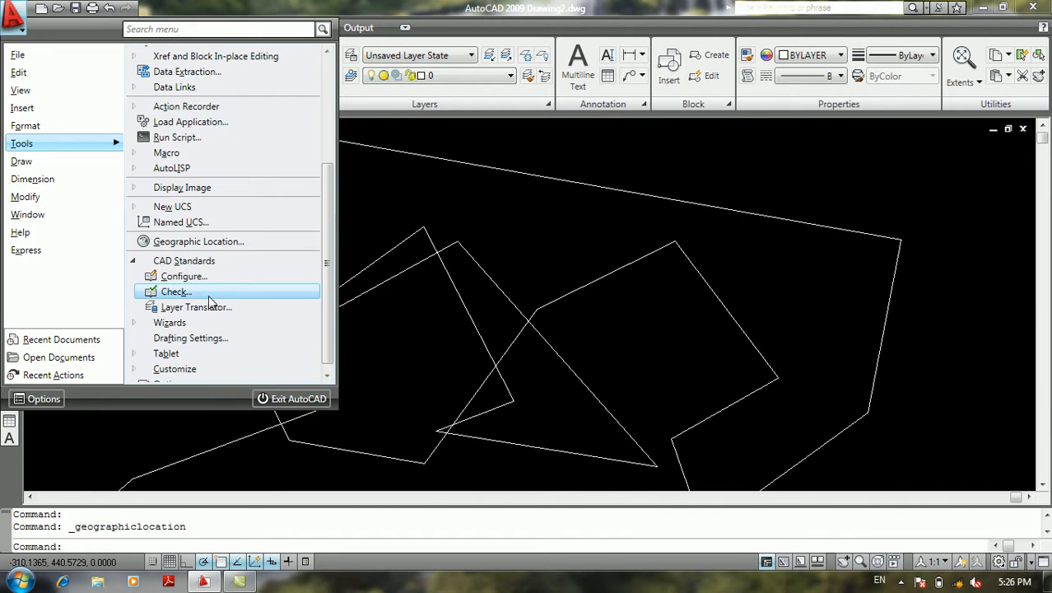
{"action": "left_click", "coordinate": [139, 261]}
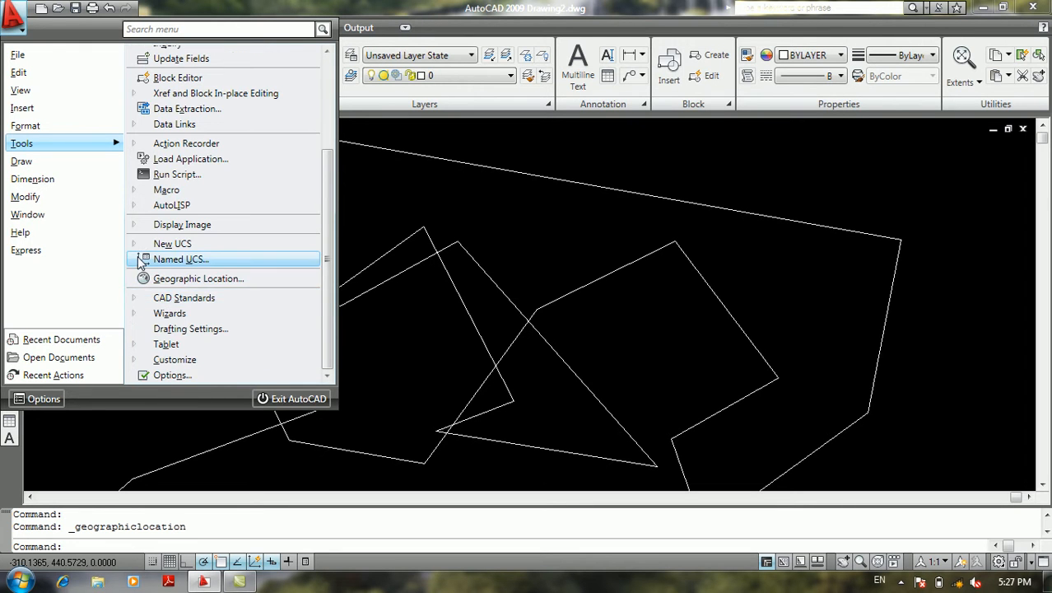
Open the tool palettes customization, examine the palettes, palette groups and the Civil palette's available actions, and close it without changes
{"action": "left_click", "coordinate": [164, 362]}
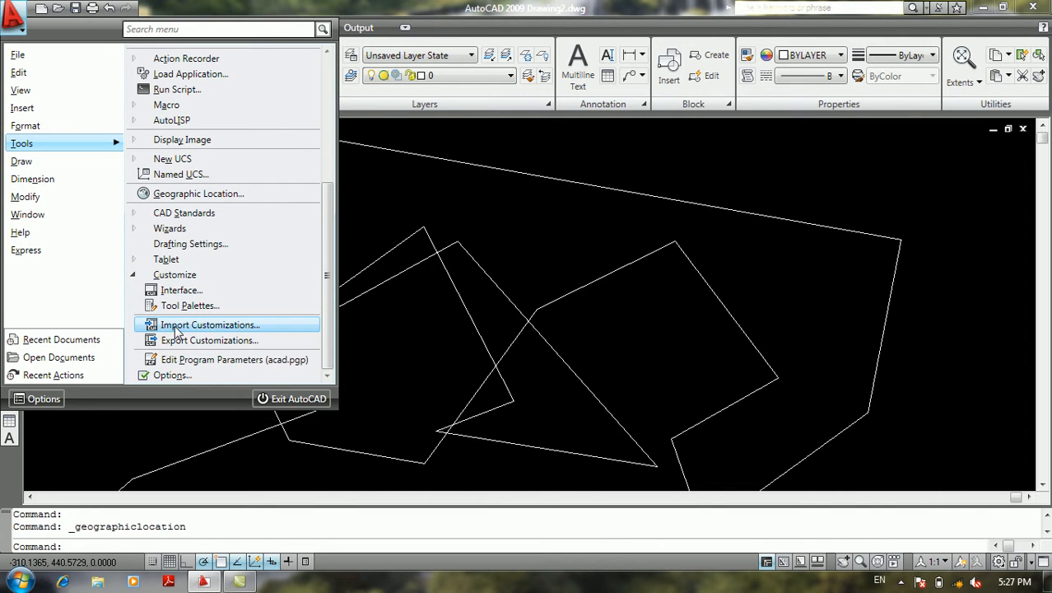
{"action": "left_click", "coordinate": [186, 307]}
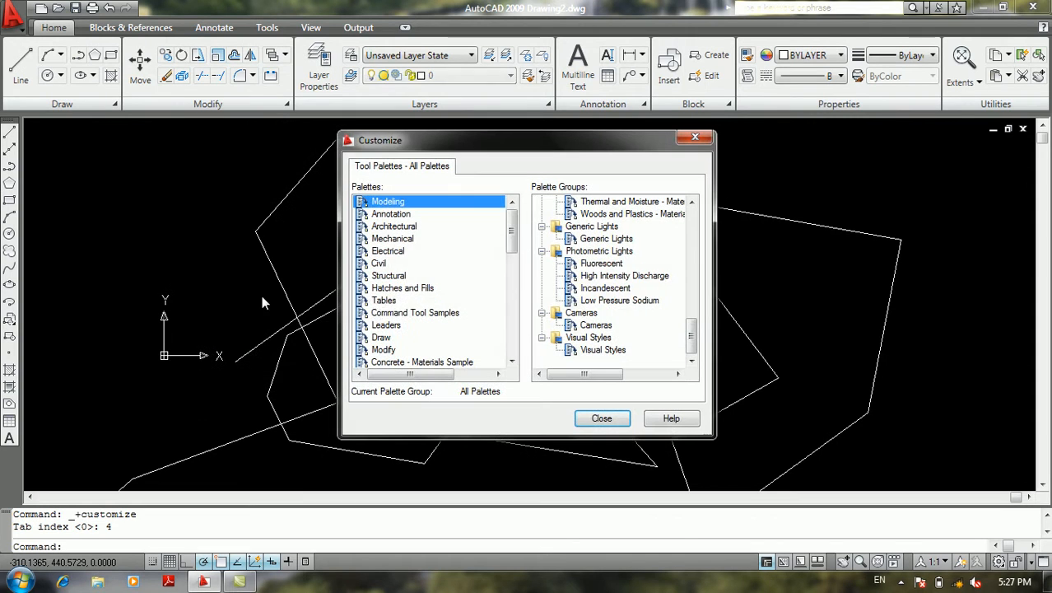
{"action": "left_click", "coordinate": [379, 263]}
{"action": "left_click", "coordinate": [600, 240]}
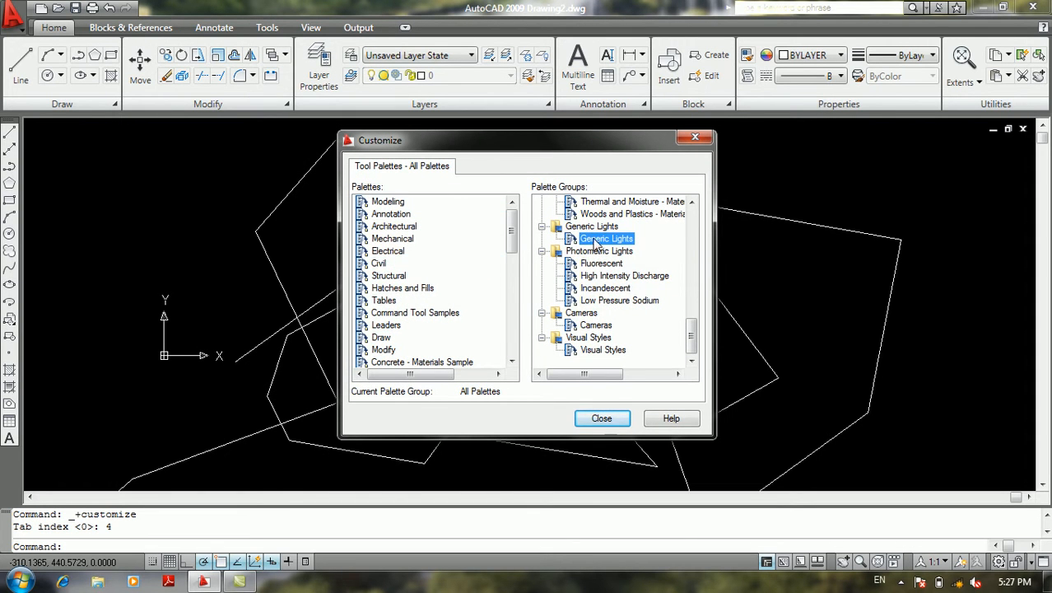
{"action": "right_click", "coordinate": [387, 262]}
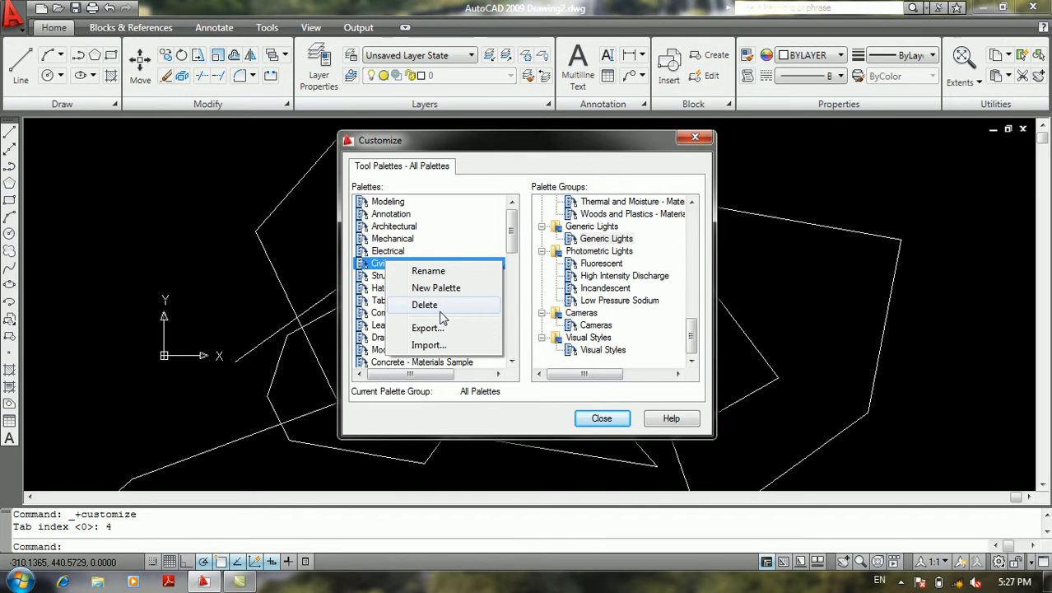
{"action": "left_click", "coordinate": [385, 227]}
{"action": "left_click", "coordinate": [385, 212]}
{"action": "left_click", "coordinate": [391, 252]}
{"action": "left_click", "coordinate": [397, 283]}
{"action": "left_click", "coordinate": [397, 312]}
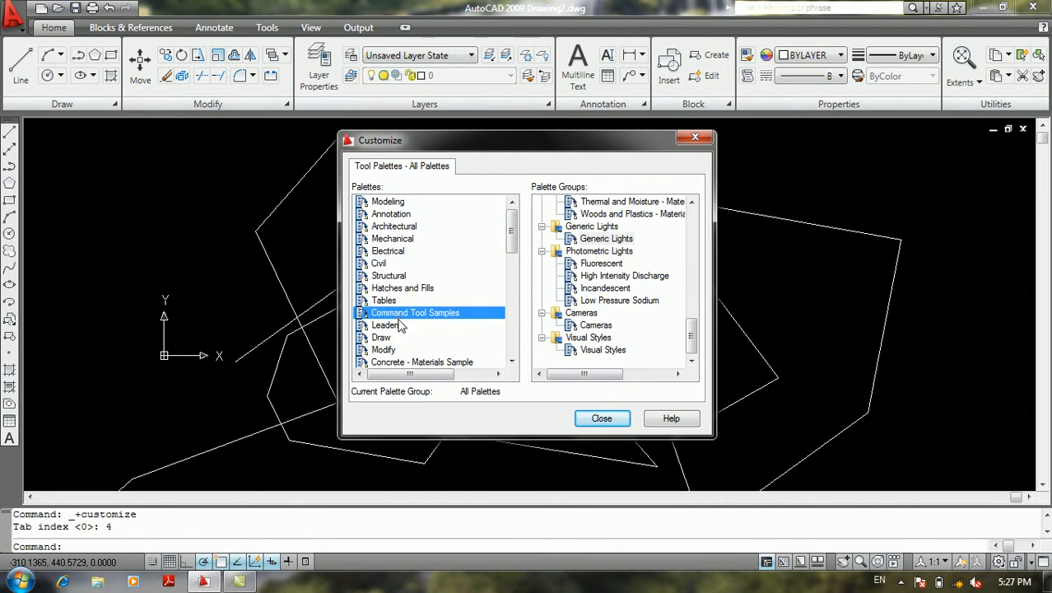
{"action": "scroll", "coordinate": [399, 329], "scroll_direction": "down", "scroll_amount": 6}
{"action": "left_click", "coordinate": [602, 418]}
Draw three rays from one start point at about (1931, 967), running diagonally up to the right, straight up and diagonally up to the left
{"action": "left_click", "coordinate": [13, 16]}
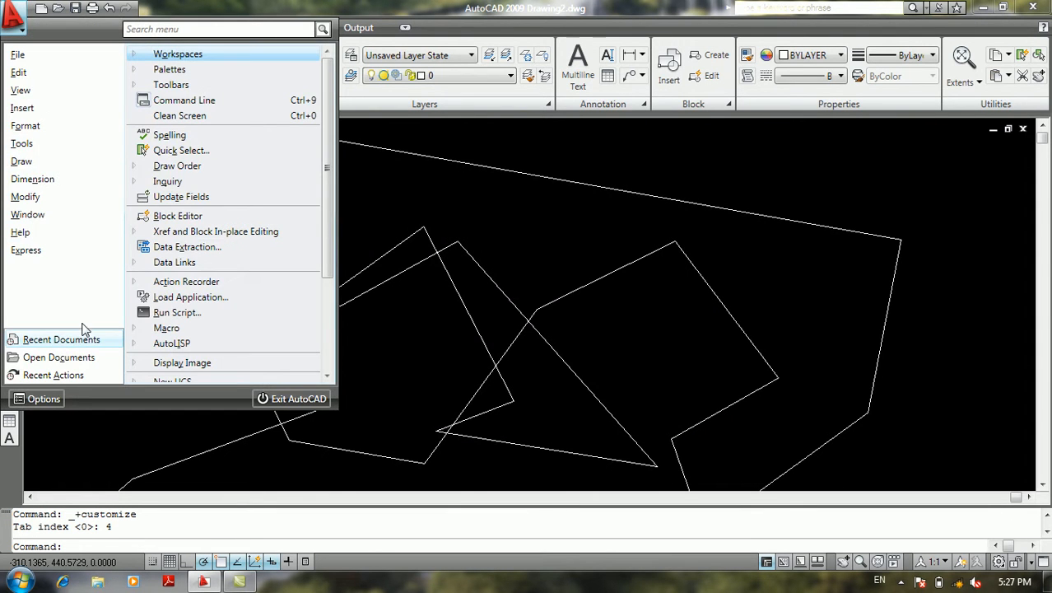
{"action": "left_click", "coordinate": [82, 339]}
{"action": "scroll", "coordinate": [260, 368], "scroll_direction": "down", "scroll_amount": 5}
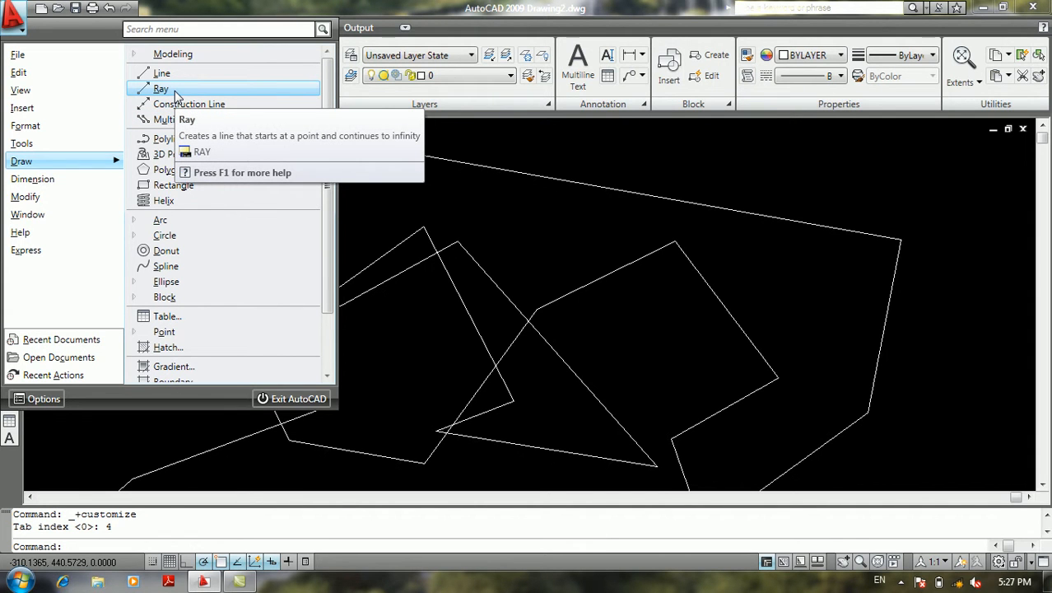
{"action": "left_click", "coordinate": [175, 90]}
{"action": "scroll", "coordinate": [230, 282], "scroll_direction": "down", "scroll_amount": 4}
{"action": "mouse_move", "coordinate": [230, 282]}
{"action": "middle_mouse_down"}
{"action": "mouse_move", "coordinate": [293, 461]}
{"action": "mouse_move", "coordinate": [284, 488]}
{"action": "middle_mouse_up"}
{"action": "middle_click_drag", "start_coordinate": [467, 348], "coordinate": [371, 413]}
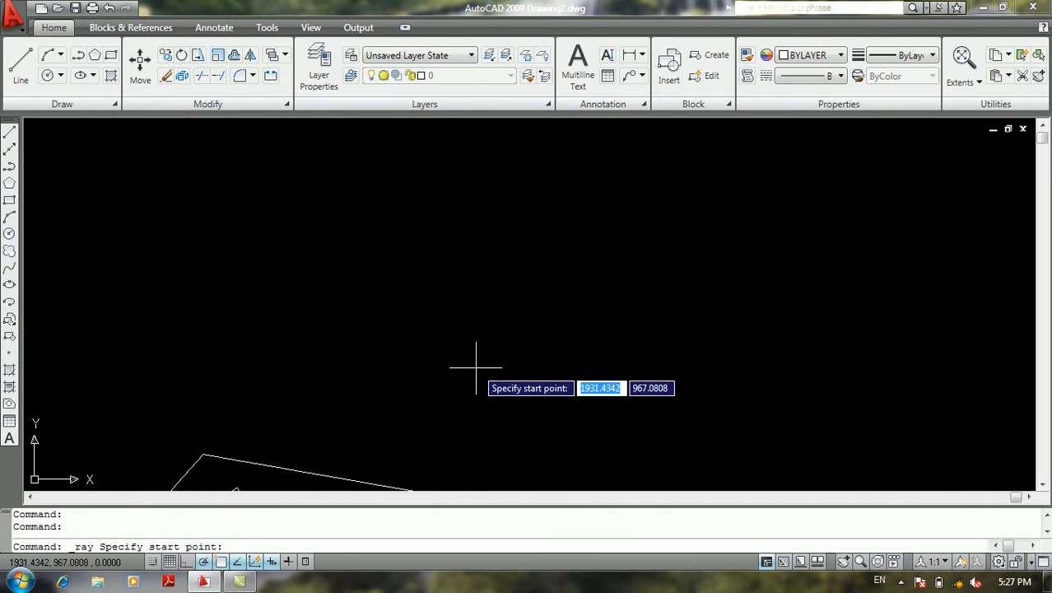
{"action": "left_click", "coordinate": [477, 366]}
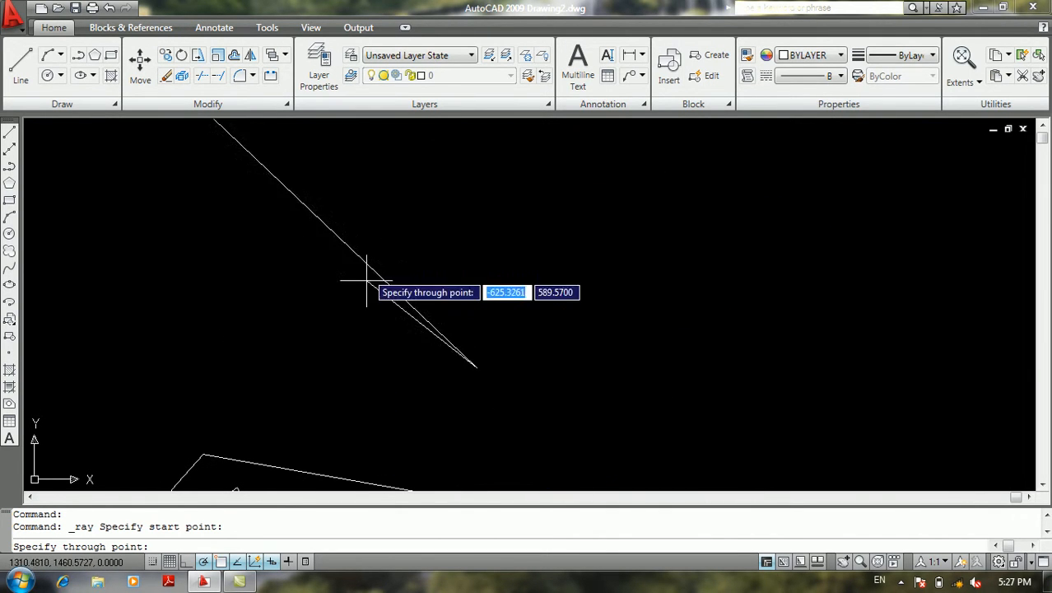
{"action": "left_click", "coordinate": [622, 255]}
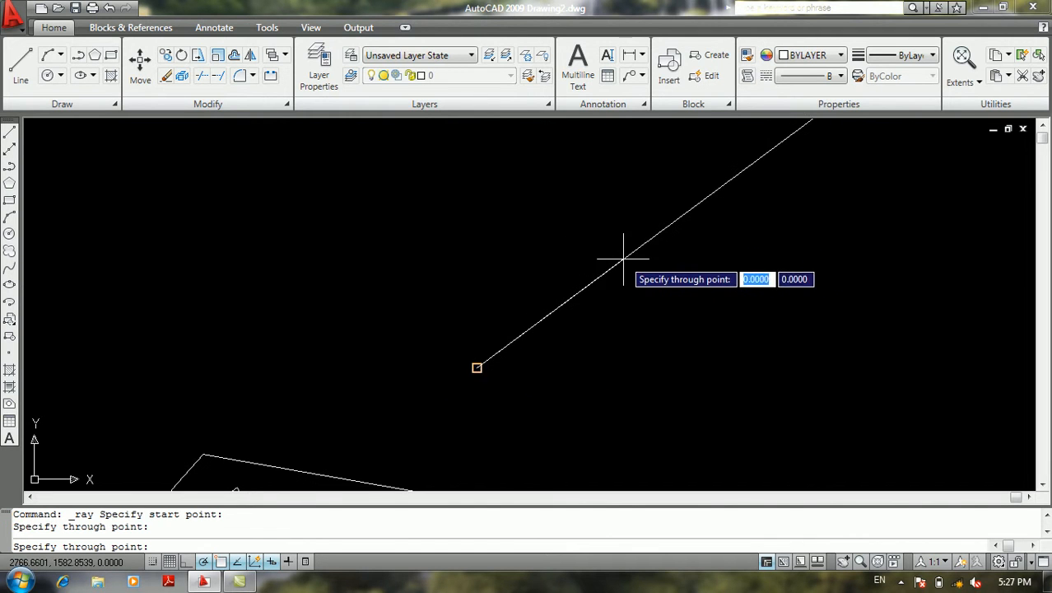
{"action": "left_click", "coordinate": [470, 230]}
{"action": "left_click", "coordinate": [330, 262]}
{"action": "key", "text": "Return"}
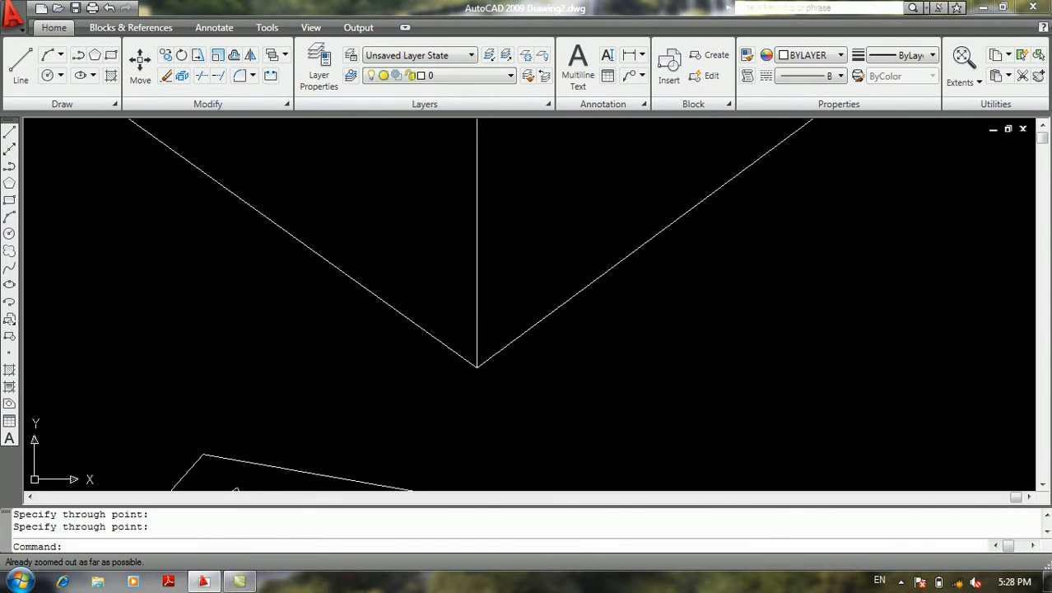
Zoom with the All option and examine how the three rays extend beyond the existing polylines
{"action": "middle_click_drag", "start_coordinate": [538, 329], "coordinate": [518, 523]}
{"action": "type", "text": "z"}
{"action": "key", "text": "Return"}
{"action": "type", "text": "a"}
{"action": "key", "text": "Return"}
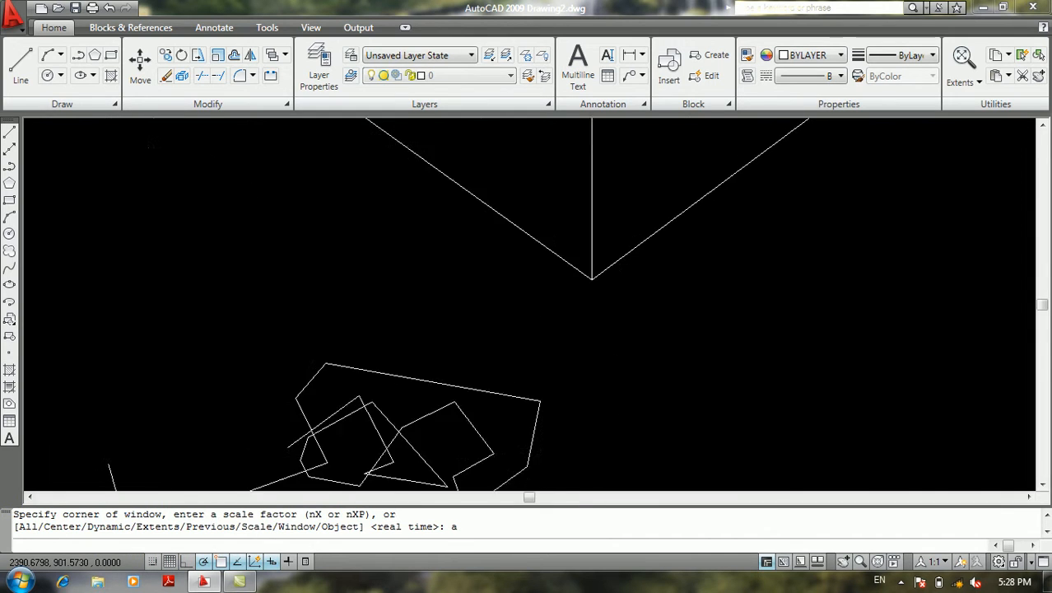
{"action": "middle_click_drag", "start_coordinate": [578, 312], "coordinate": [454, 477]}
{"action": "middle_click_drag", "start_coordinate": [808, 223], "coordinate": [357, 313]}
{"action": "middle_click_drag", "start_coordinate": [467, 272], "coordinate": [829, 336]}
{"action": "middle_click_drag", "start_coordinate": [650, 357], "coordinate": [586, 191]}
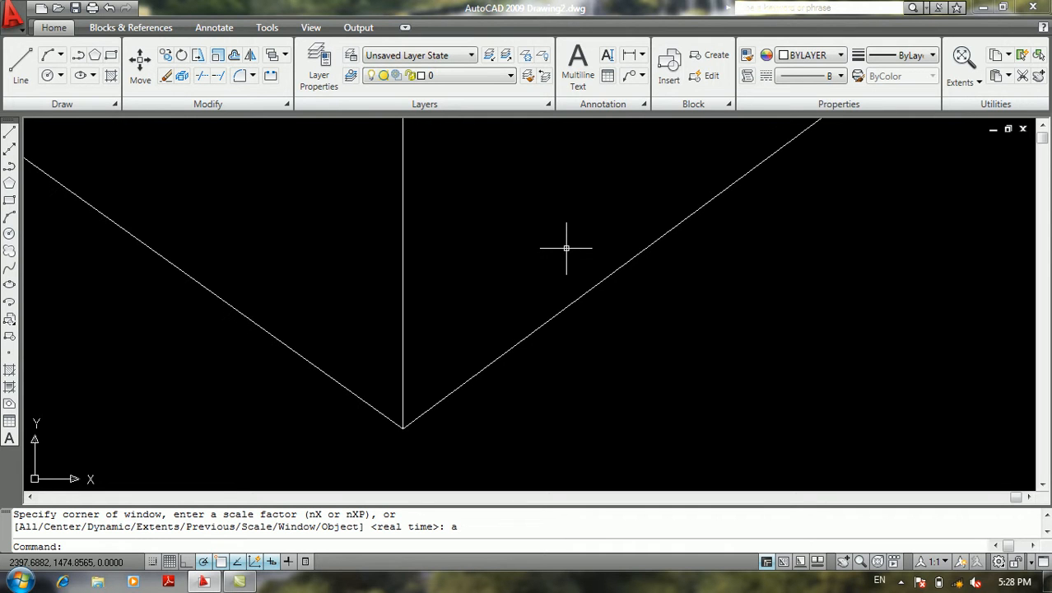
Select the three rays with a selection window and erase them
{"action": "scroll", "coordinate": [566, 247], "scroll_direction": "down", "scroll_amount": 1}
{"action": "left_click", "coordinate": [721, 235]}
{"action": "left_click", "coordinate": [326, 309]}
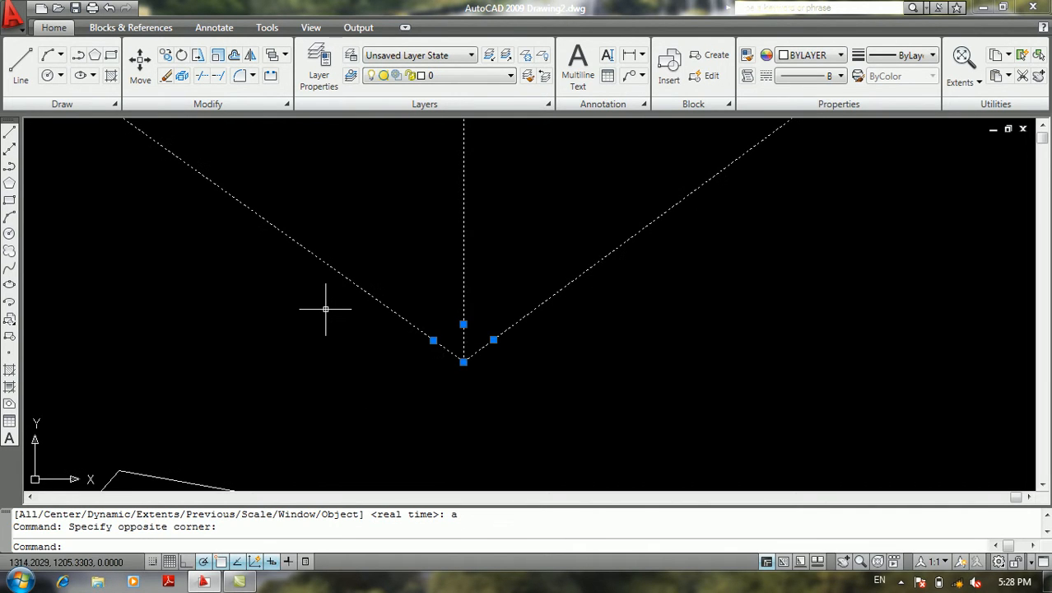
{"action": "key", "text": "Delete"}
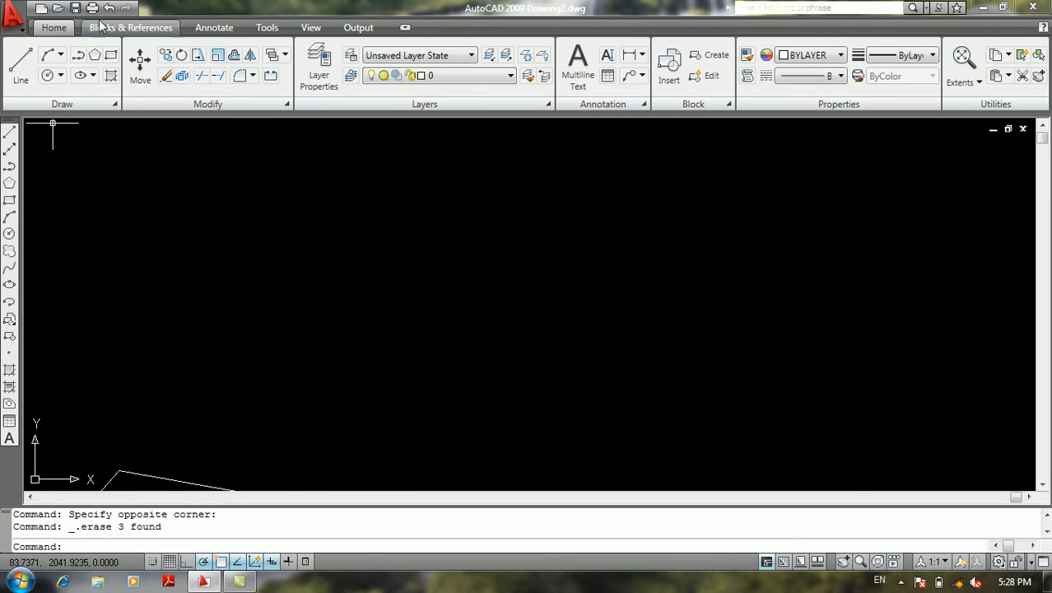
Review the available Draw commands, from the line and curve tools to Region, Wipeout, Revision Cloud and Text
{"action": "left_click", "coordinate": [13, 15]}
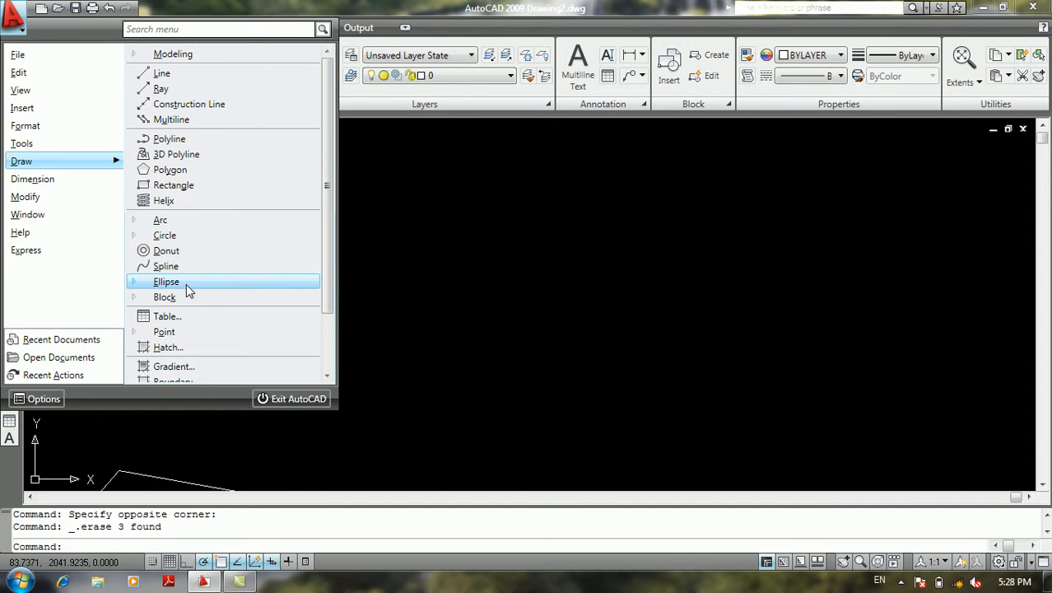
{"action": "scroll", "coordinate": [179, 343], "scroll_direction": "down", "scroll_amount": 2}
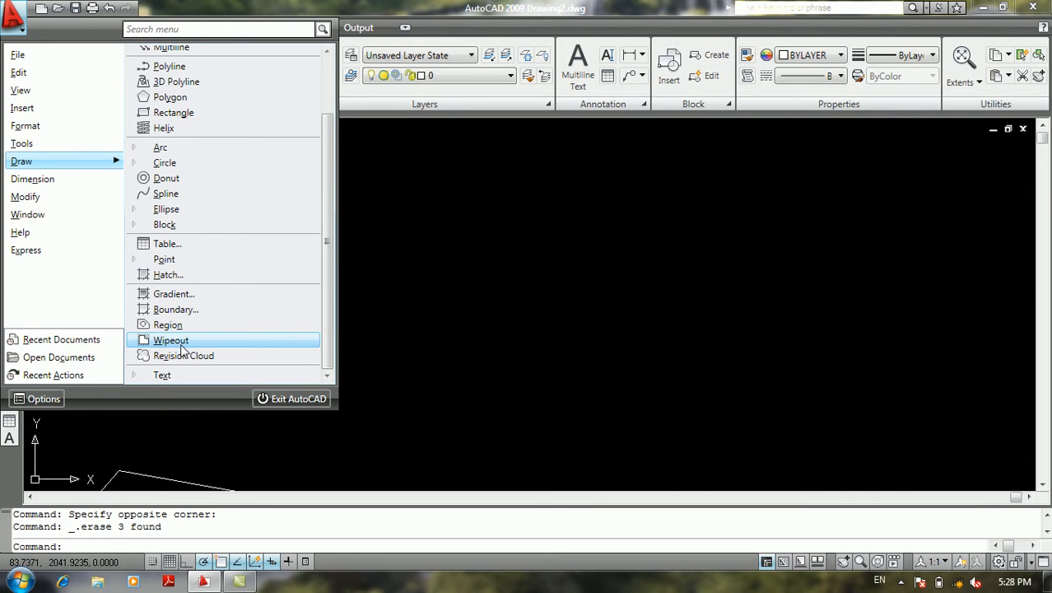
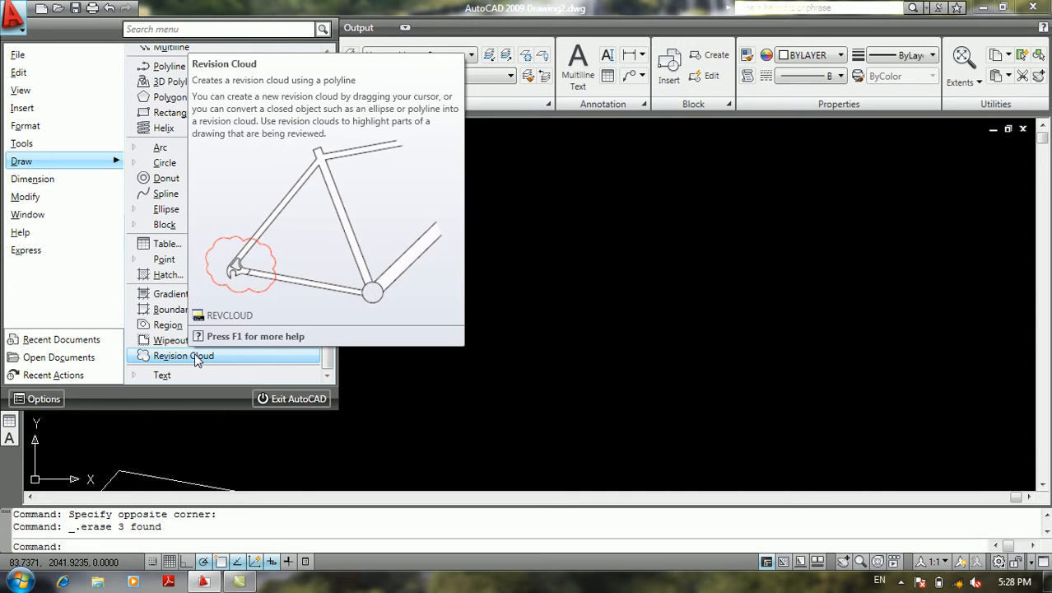
Draw a large freehand revision cloud above the existing polylines, ending inside its own outline, without reversing the arc direction
{"action": "left_click", "coordinate": [195, 357]}
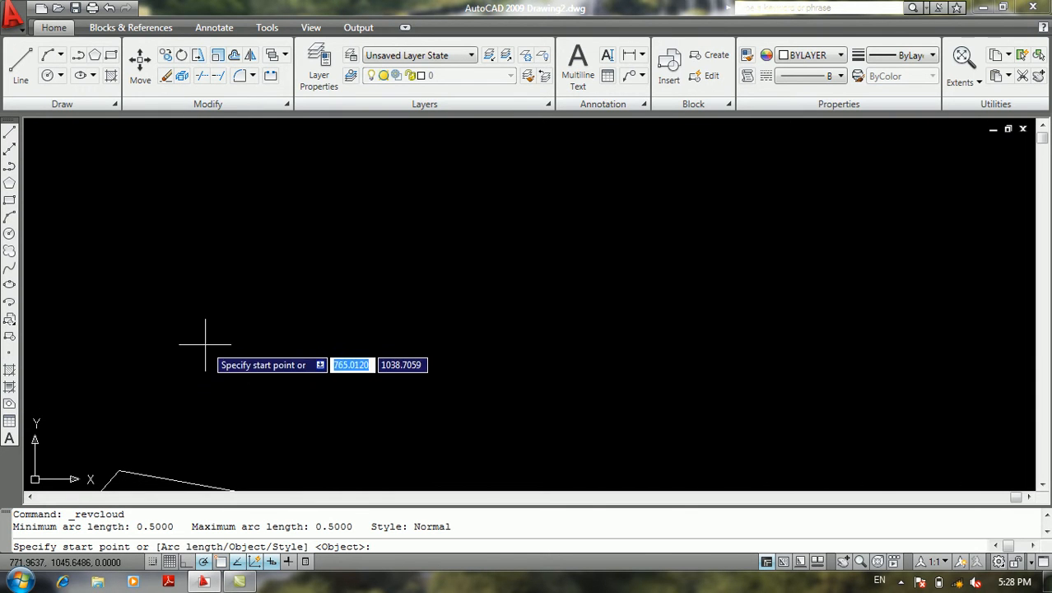
{"action": "left_click", "coordinate": [221, 312]}
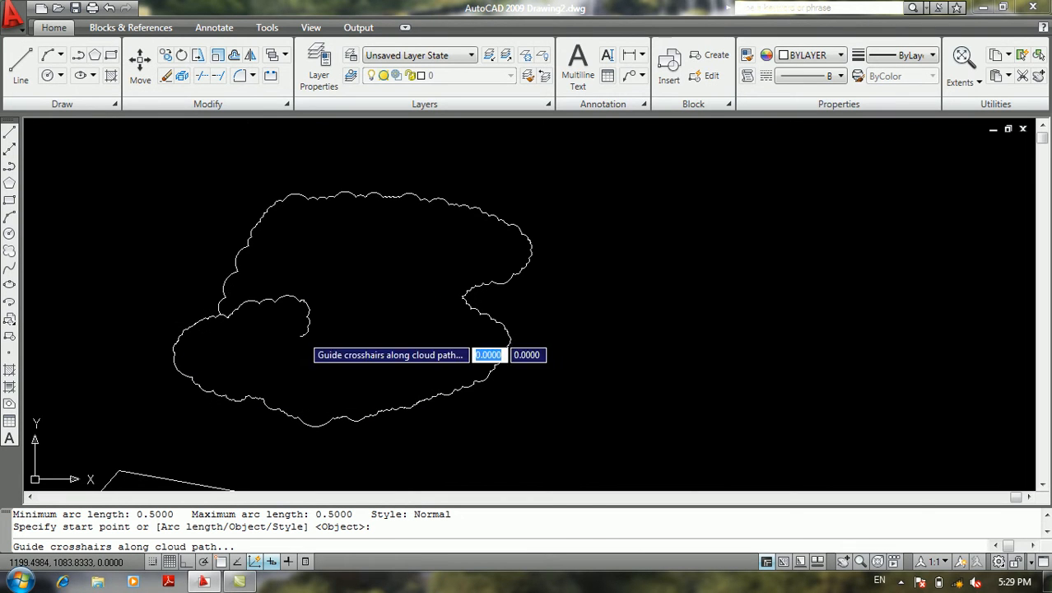
{"action": "key", "text": "Return"}
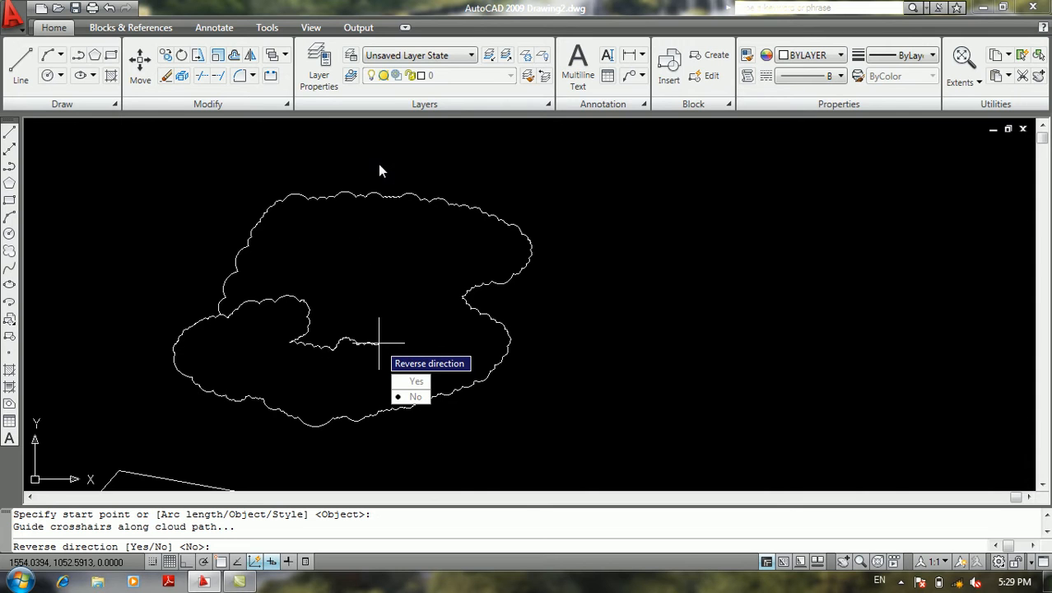
{"action": "left_click", "coordinate": [409, 396]}
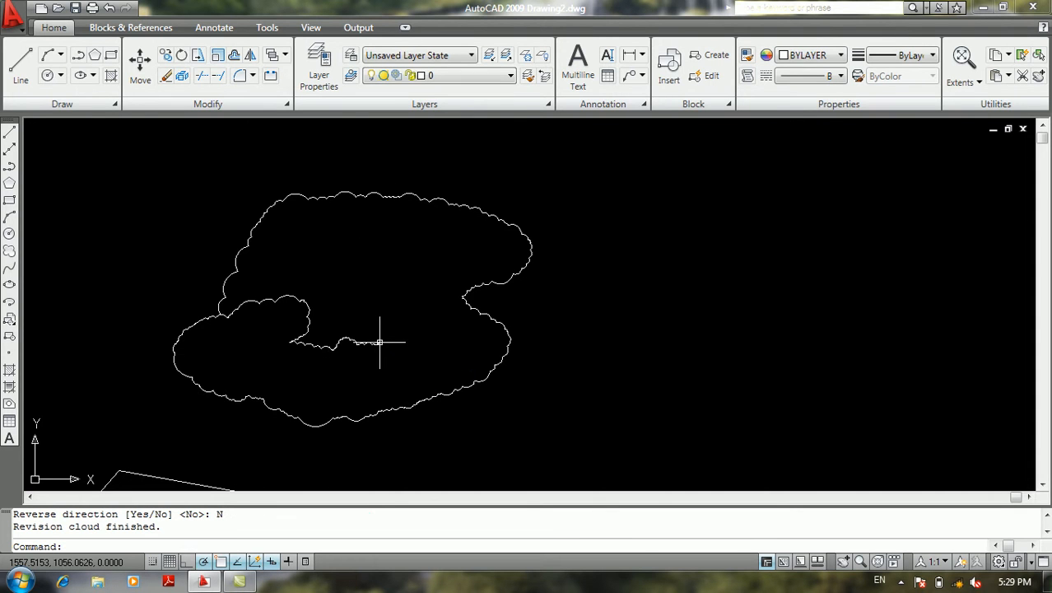
Draw a second open freehand revision cloud to the right of the first one and reverse the direction of its arcs
{"action": "middle_click_drag", "start_coordinate": [406, 258], "coordinate": [298, 303]}
{"action": "key", "text": "Return"}
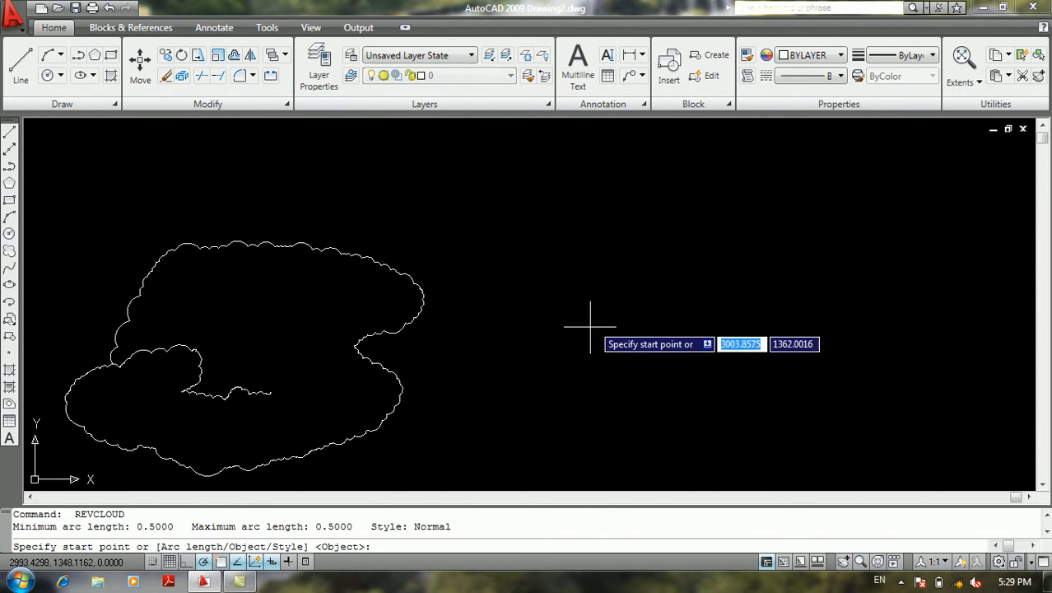
{"action": "left_click", "coordinate": [582, 335]}
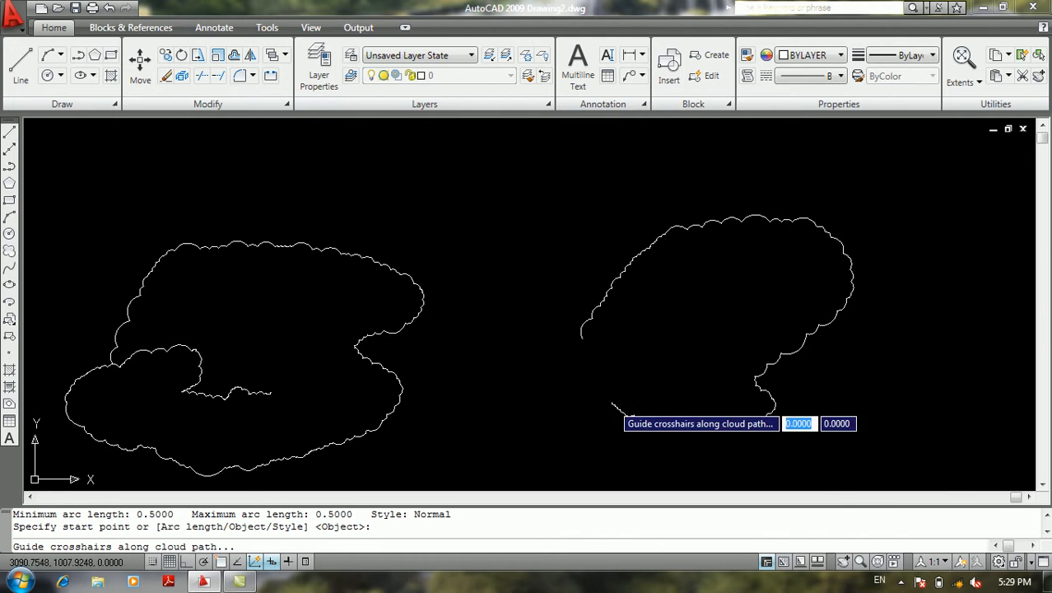
{"action": "key", "text": "Return"}
{"action": "type", "text": "Y"}
{"action": "key", "text": "Return"}
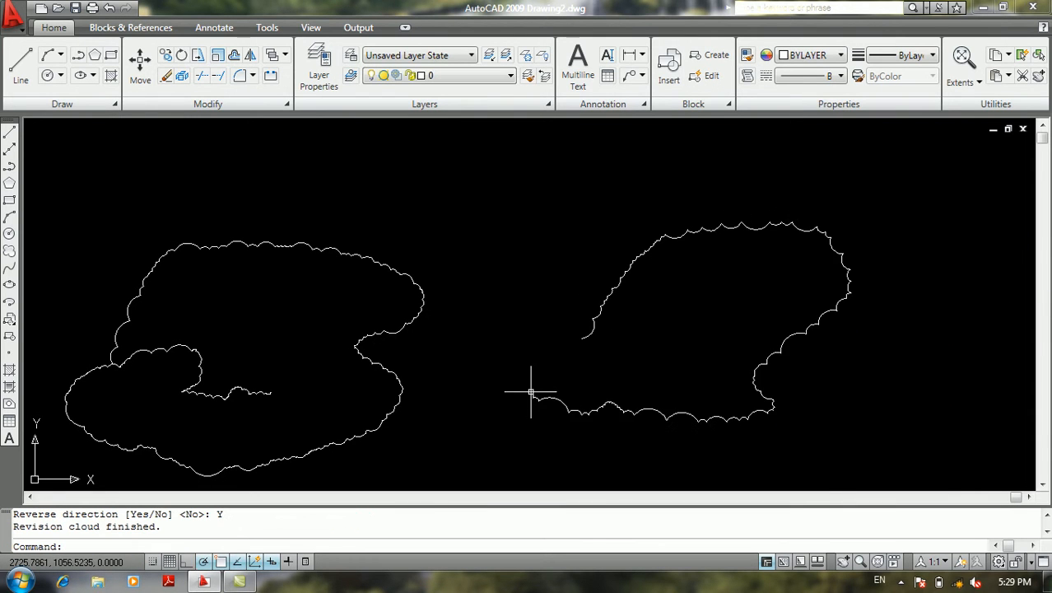
Restart the Revision Cloud command and set its arc style to Calligraphy
{"action": "middle_click_drag", "start_coordinate": [596, 197], "coordinate": [617, 218]}
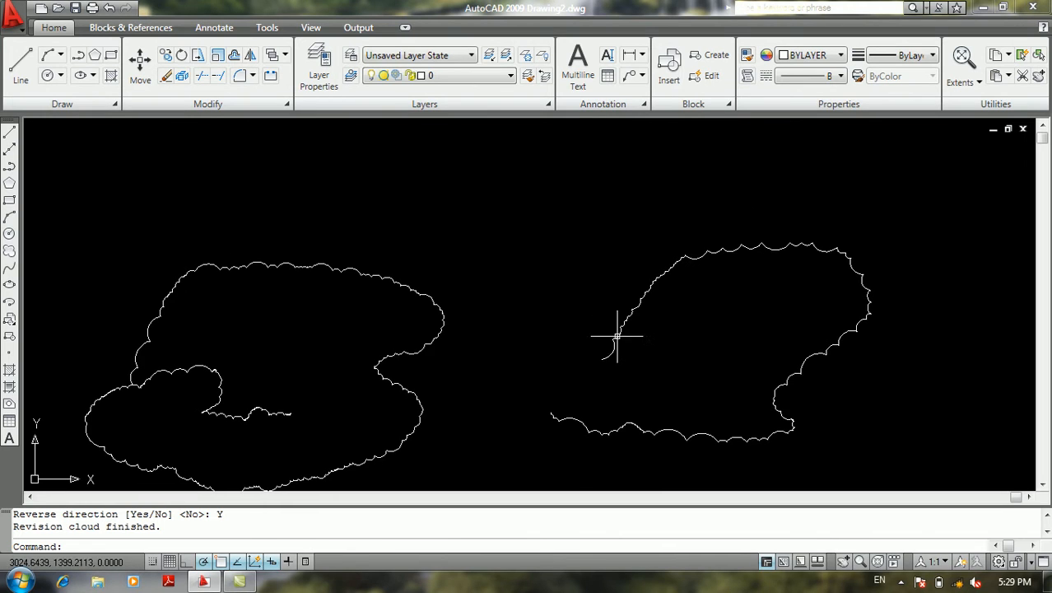
{"action": "key", "text": "Return"}
{"action": "middle_click_drag", "start_coordinate": [543, 307], "coordinate": [576, 306]}
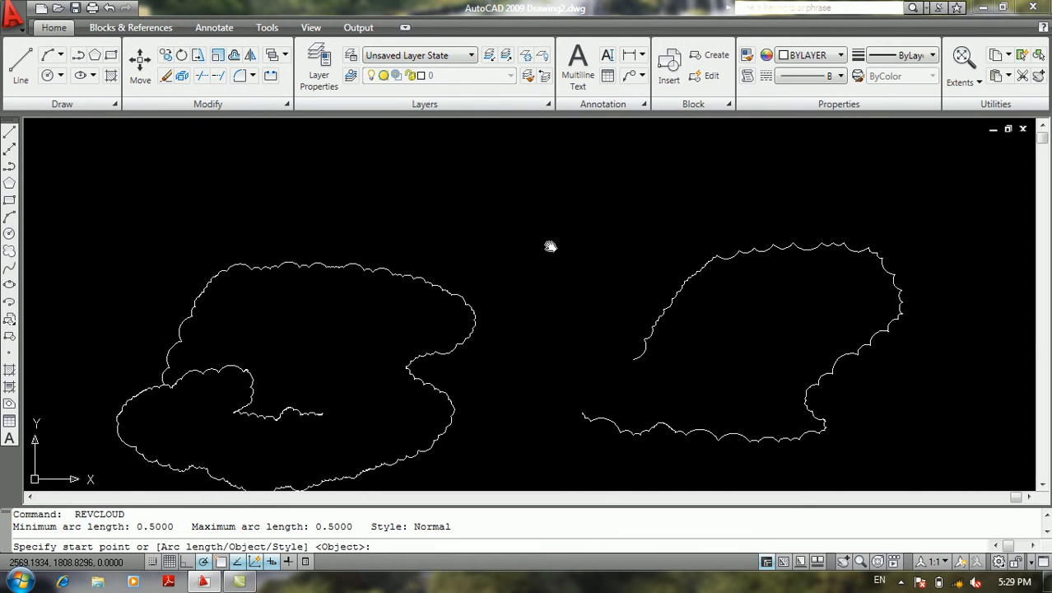
{"action": "middle_click_drag", "start_coordinate": [546, 356], "coordinate": [646, 358]}
{"action": "middle_click_drag", "start_coordinate": [630, 284], "coordinate": [504, 284]}
{"action": "type", "text": "s"}
{"action": "key", "text": "Return"}
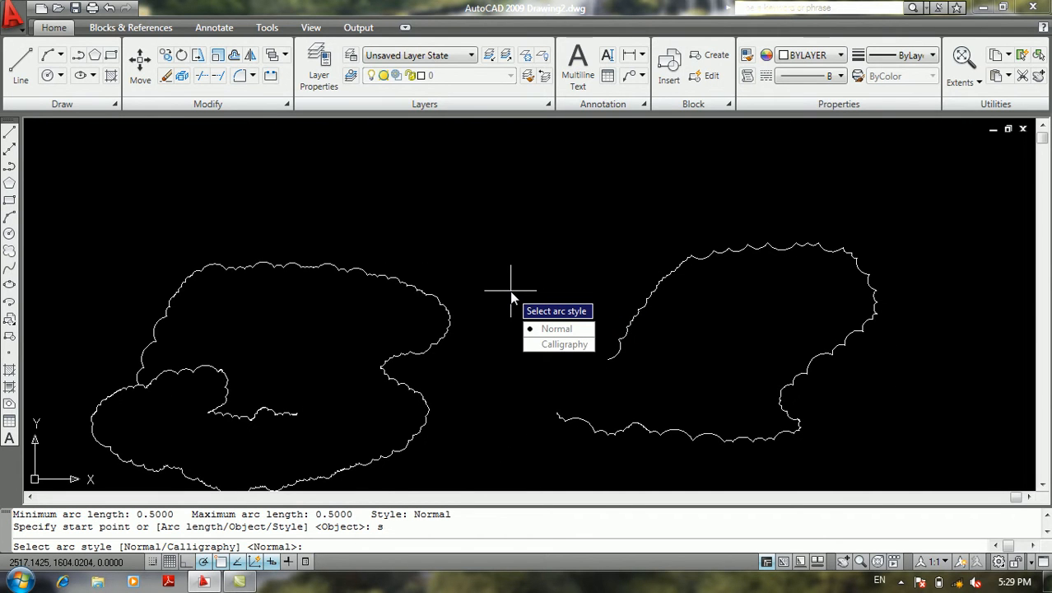
{"action": "key", "text": "Down"}
{"action": "key", "text": "Down"}
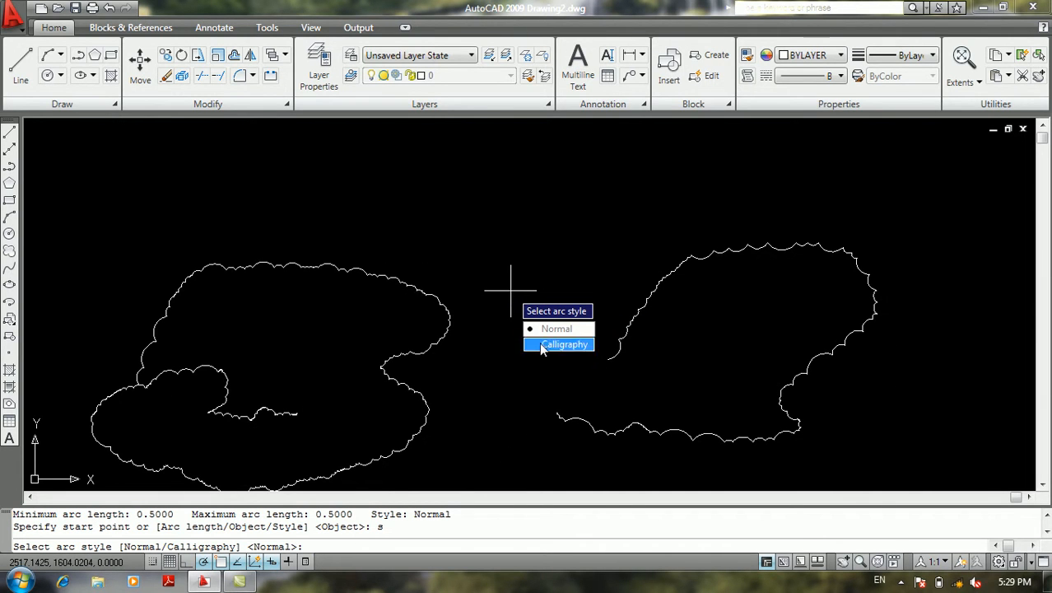
{"action": "key", "text": "Return"}
Draw a short hook-shaped revision cloud between and above the two existing clouds, keeping the arc direction unreversed
{"action": "left_click", "coordinate": [466, 186]}
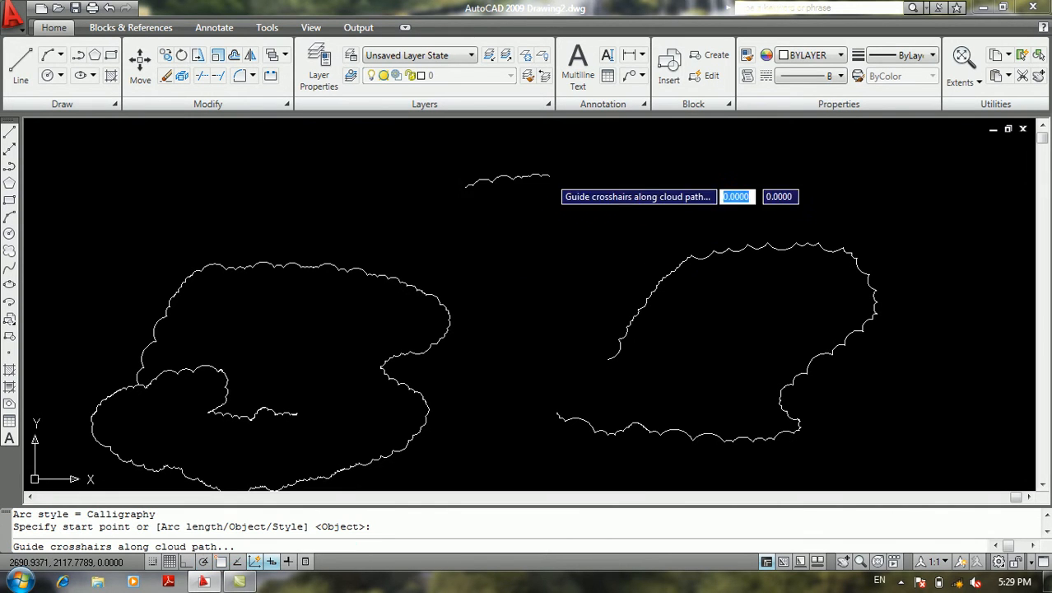
{"action": "right_click", "coordinate": [558, 311]}
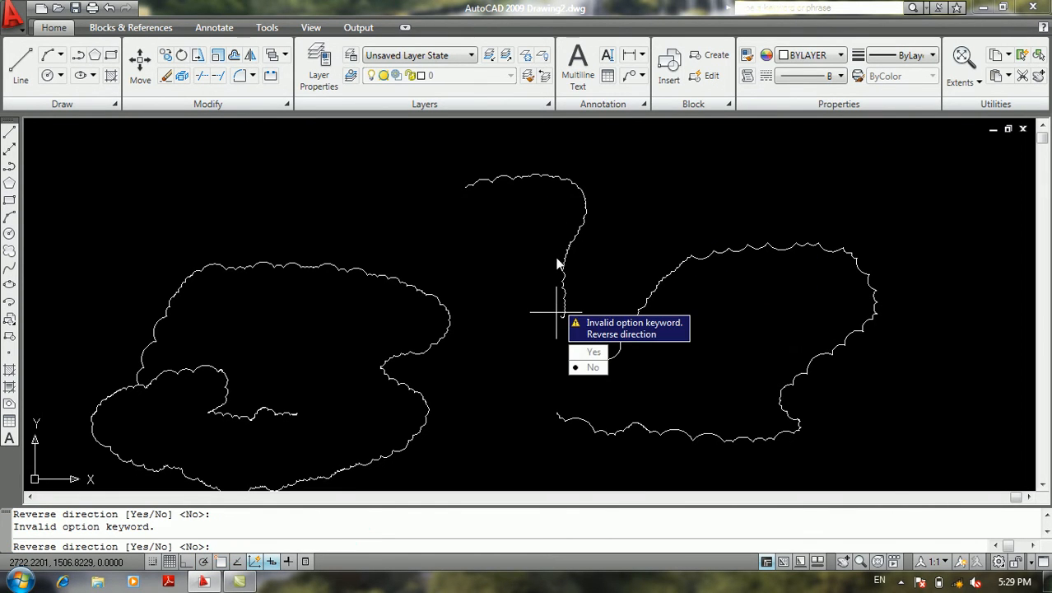
{"action": "key", "text": "Return"}
Examine the calligraphy arcs up close, compare them with the normal-style clouds, and zoom back out with the All option
{"action": "scroll", "coordinate": [556, 304], "scroll_direction": "up", "scroll_amount": 10}
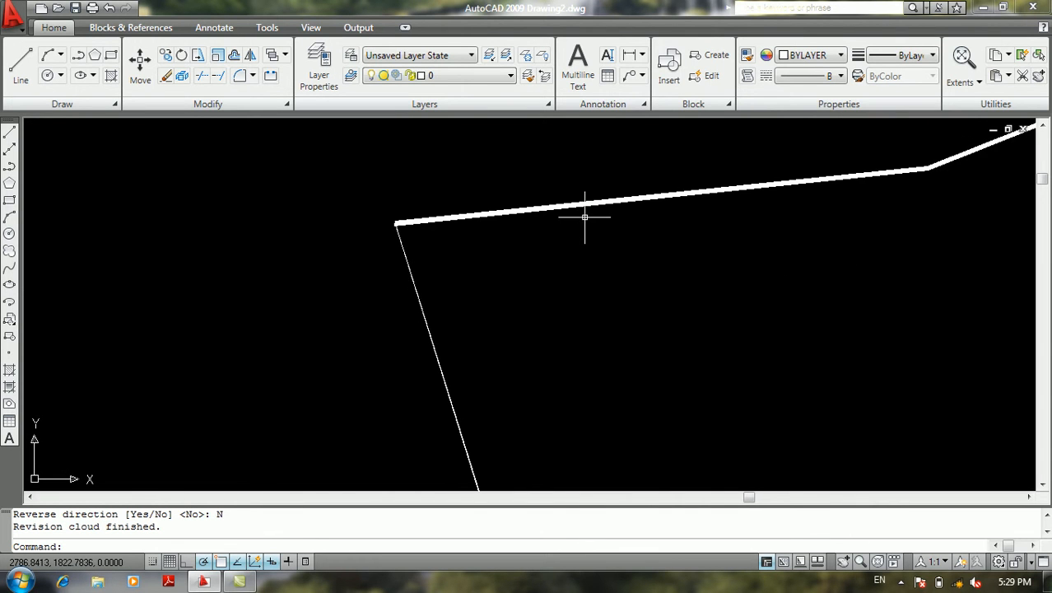
{"action": "scroll", "coordinate": [585, 226], "scroll_direction": "down", "scroll_amount": 9}
{"action": "scroll", "coordinate": [769, 308], "scroll_direction": "down", "scroll_amount": 6}
{"action": "scroll", "coordinate": [880, 348], "scroll_direction": "up", "scroll_amount": 6}
{"action": "scroll", "coordinate": [545, 226], "scroll_direction": "up", "scroll_amount": 5}
{"action": "scroll", "coordinate": [504, 224], "scroll_direction": "down", "scroll_amount": 14}
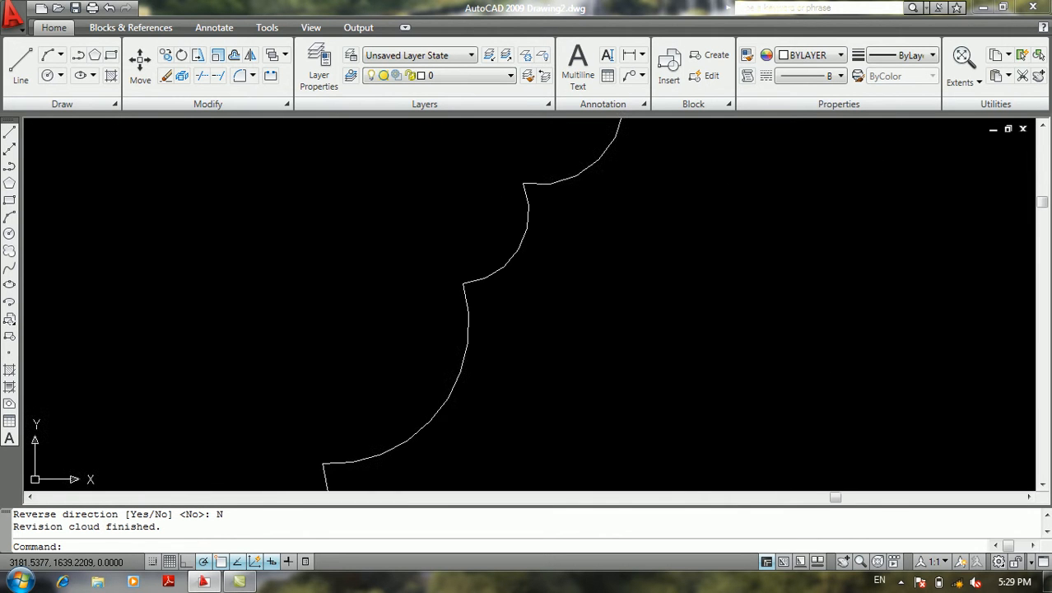
{"action": "middle_click_drag", "start_coordinate": [517, 275], "coordinate": [592, 413]}
{"action": "middle_click_drag", "start_coordinate": [467, 221], "coordinate": [273, 421]}
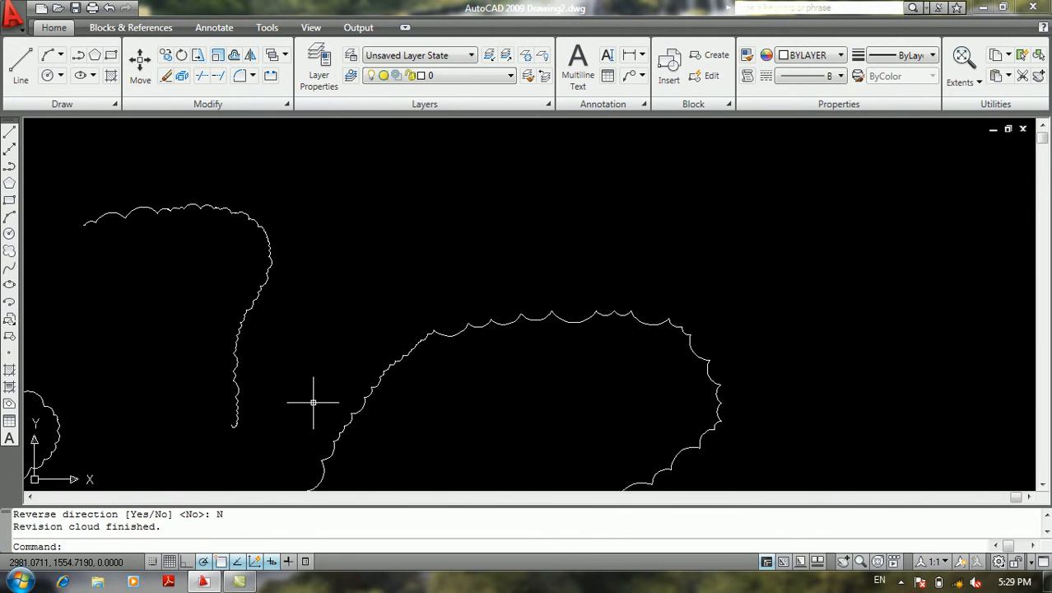
{"action": "type", "text": "z"}
{"action": "key", "text": "Return"}
{"action": "type", "text": "a"}
{"action": "key", "text": "Return"}
{"action": "middle_click_drag", "start_coordinate": [637, 356], "coordinate": [460, 389]}
{"action": "middle_click_drag", "start_coordinate": [297, 276], "coordinate": [243, 245]}
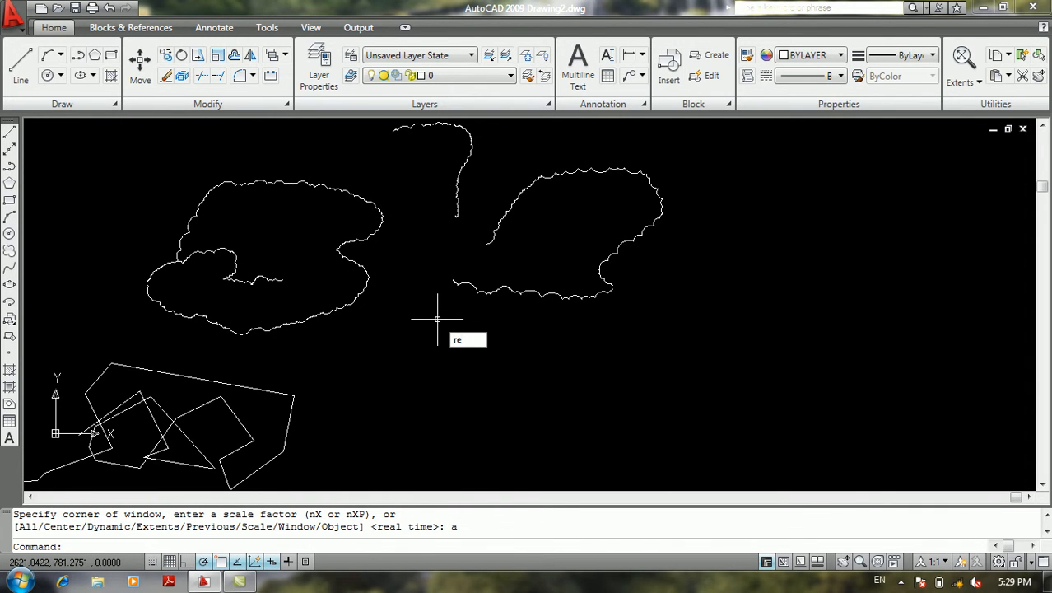
Restart the Revision Cloud command and set the minimum arc length to 5 and the maximum arc length to 13
{"action": "type", "text": "revcloud"}
{"action": "key", "text": "Return"}
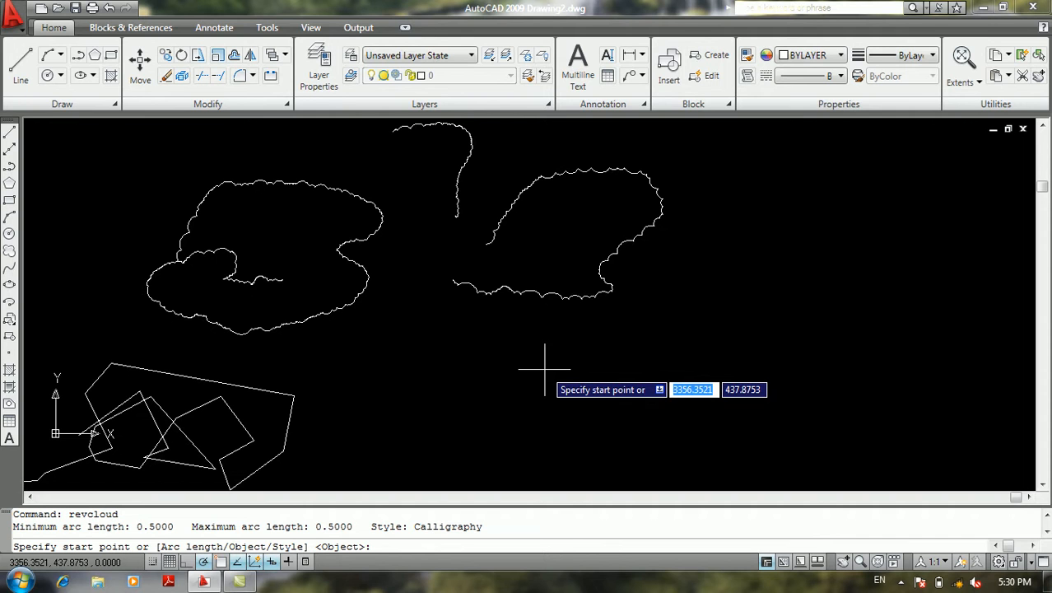
{"action": "type", "text": "a"}
{"action": "key", "text": "Return"}
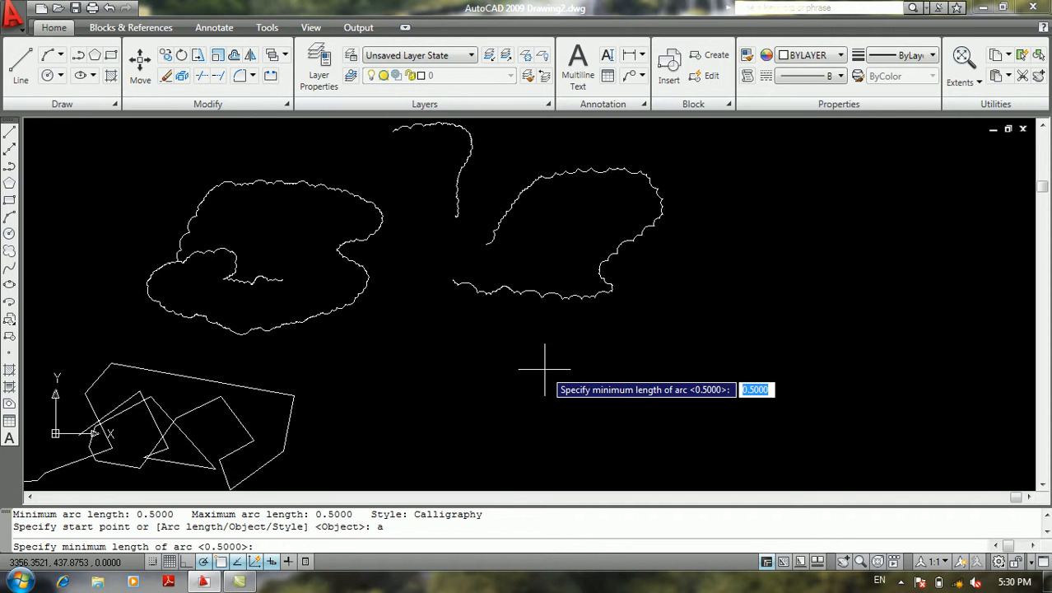
{"action": "type", "text": "5"}
{"action": "key", "text": "Return"}
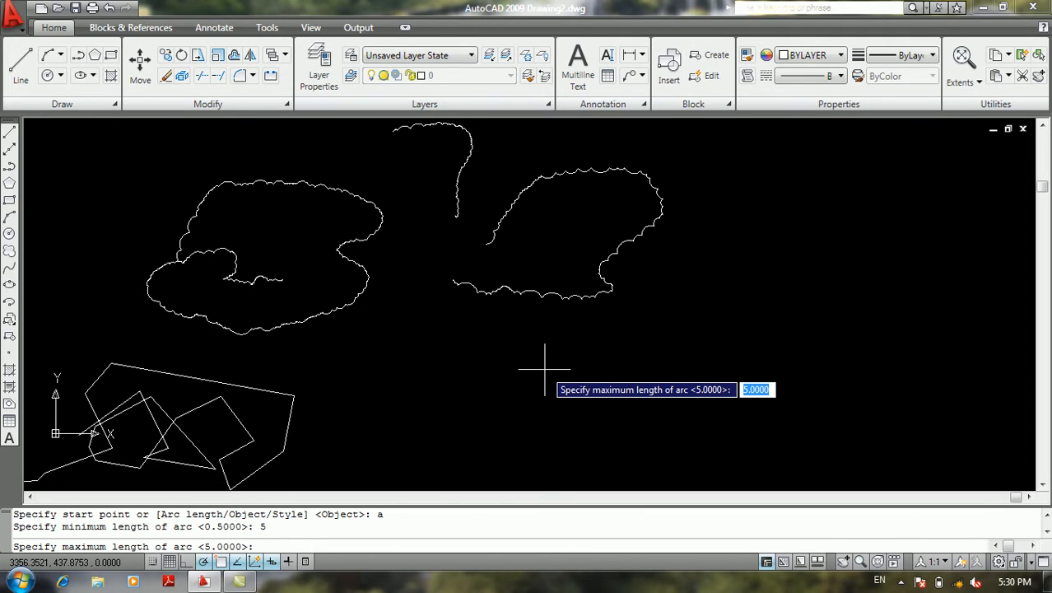
{"action": "type", "text": "13"}
{"action": "key", "text": "Return"}
Draw an open wing-shaped revision cloud below and to the right of the other clouds, without reversing its arcs
{"action": "left_click", "coordinate": [576, 379]}
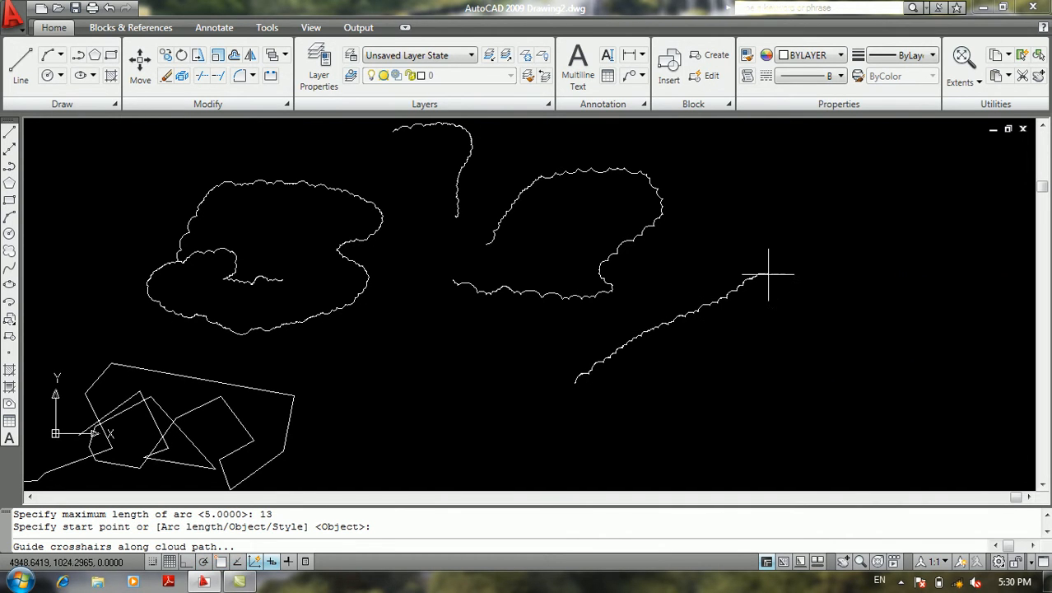
{"action": "key", "text": "Return"}
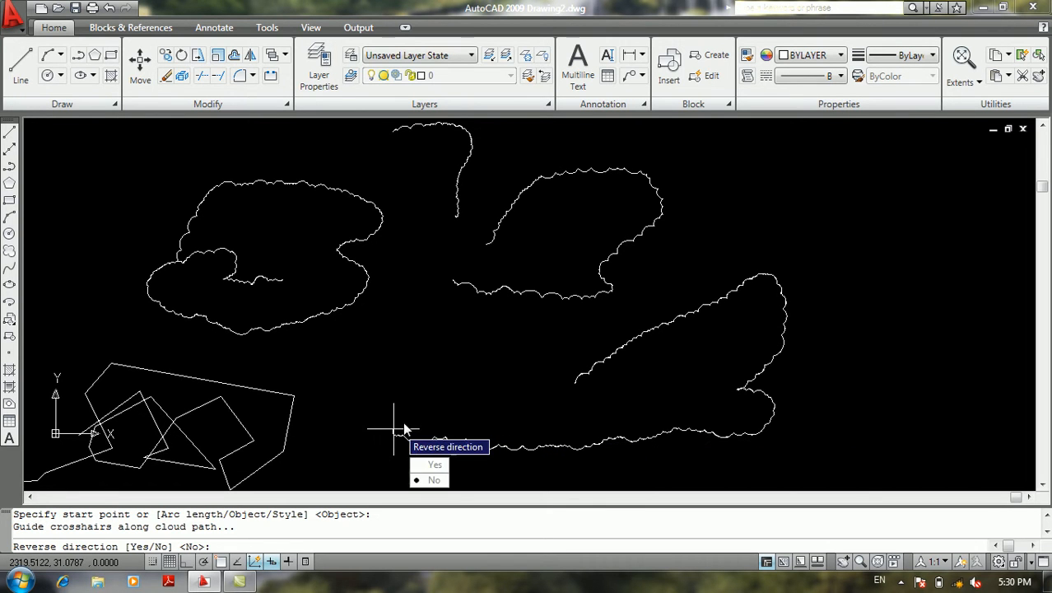
{"action": "type", "text": "N"}
{"action": "key", "text": "Return"}
Examine the arc sizes and tapering line width of the newest revision cloud and compare it with the earlier clouds
{"action": "scroll", "coordinate": [593, 354], "scroll_direction": "up", "scroll_amount": 5}
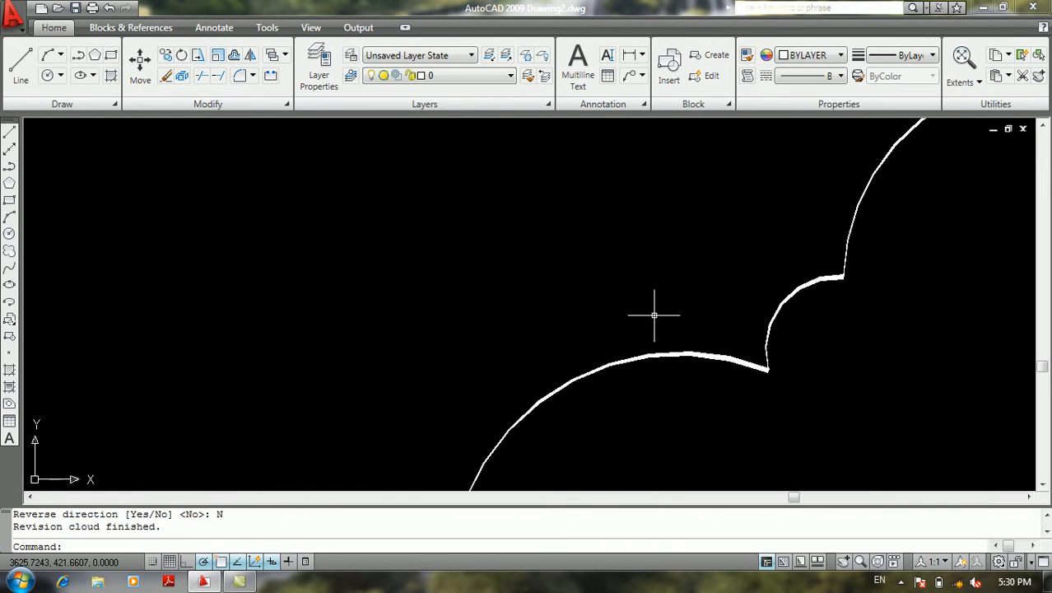
{"action": "scroll", "coordinate": [688, 335], "scroll_direction": "down", "scroll_amount": 8}
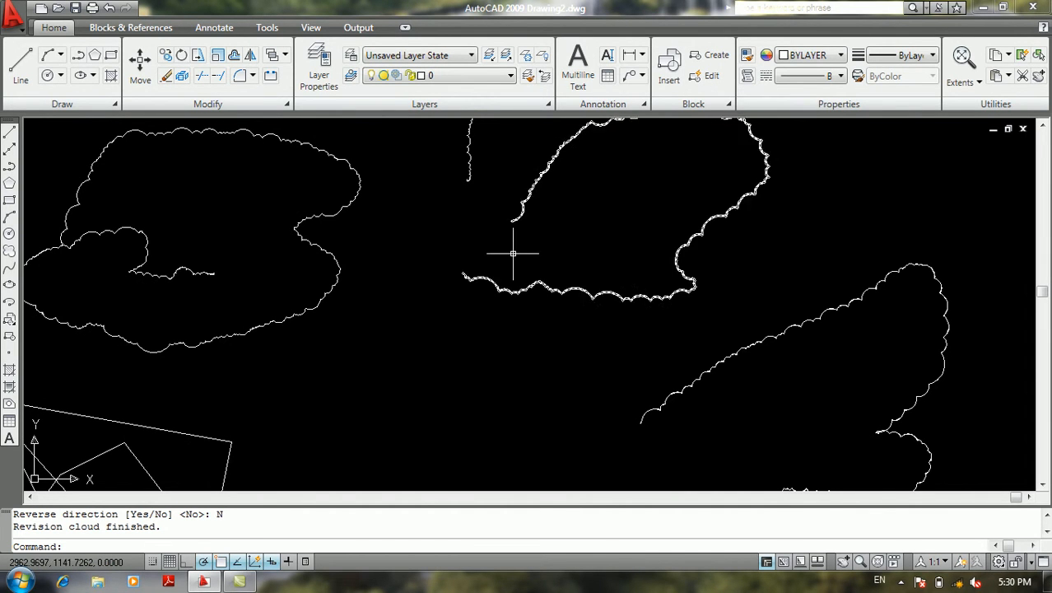
{"action": "left_click", "coordinate": [640, 338]}
{"action": "left_click", "coordinate": [600, 385]}
{"action": "scroll", "coordinate": [701, 392], "scroll_direction": "up", "scroll_amount": 7}
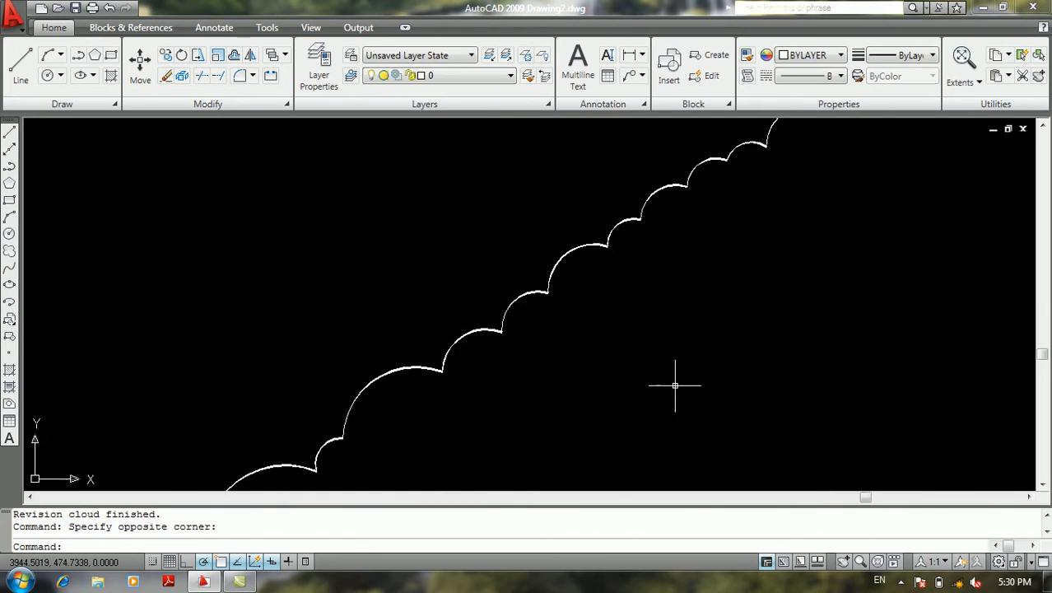
{"action": "scroll", "coordinate": [403, 314], "scroll_direction": "up", "scroll_amount": 5}
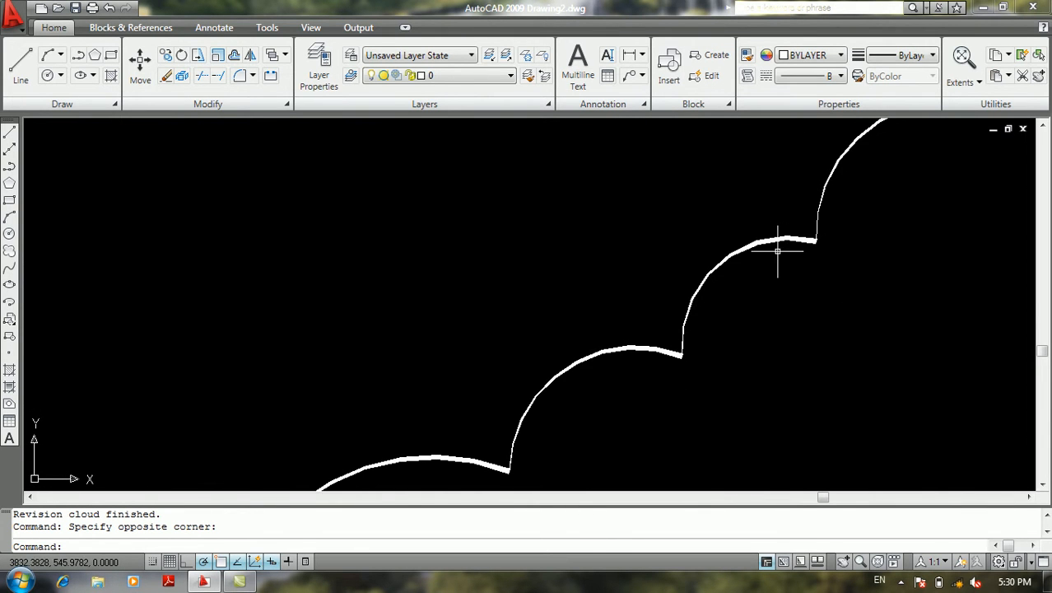
{"action": "scroll", "coordinate": [683, 336], "scroll_direction": "up", "scroll_amount": 5}
{"action": "scroll", "coordinate": [635, 349], "scroll_direction": "down", "scroll_amount": 10}
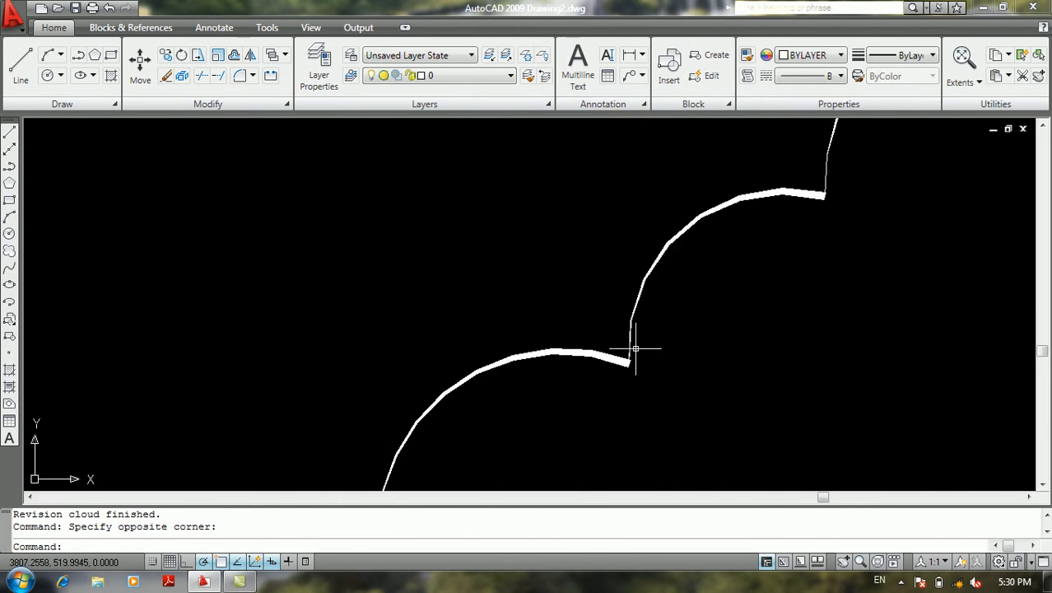
{"action": "middle_click_drag", "start_coordinate": [625, 327], "coordinate": [545, 258]}
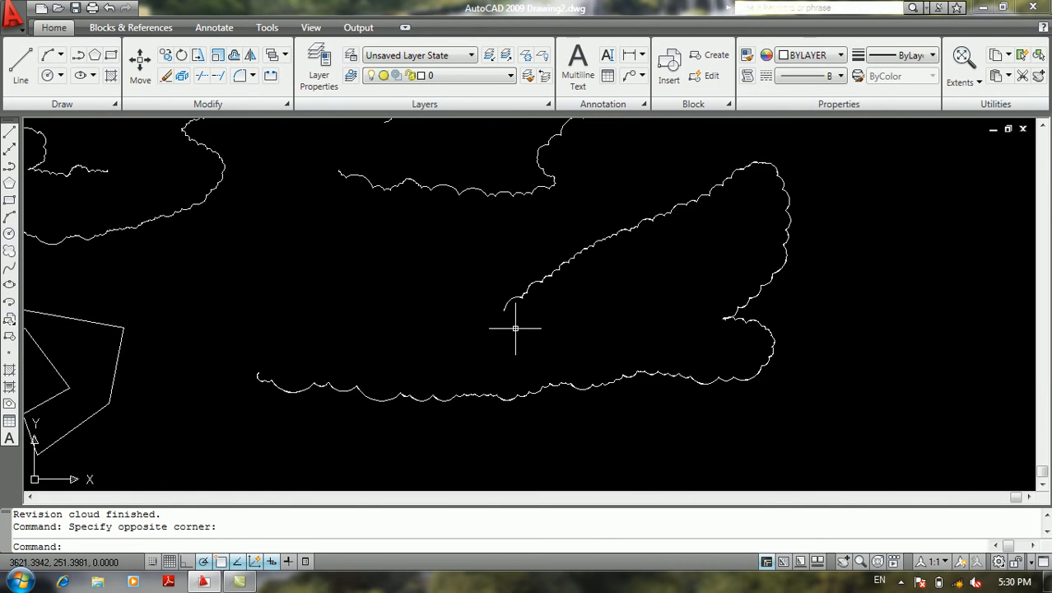
{"action": "middle_click_drag", "start_coordinate": [499, 337], "coordinate": [578, 310]}
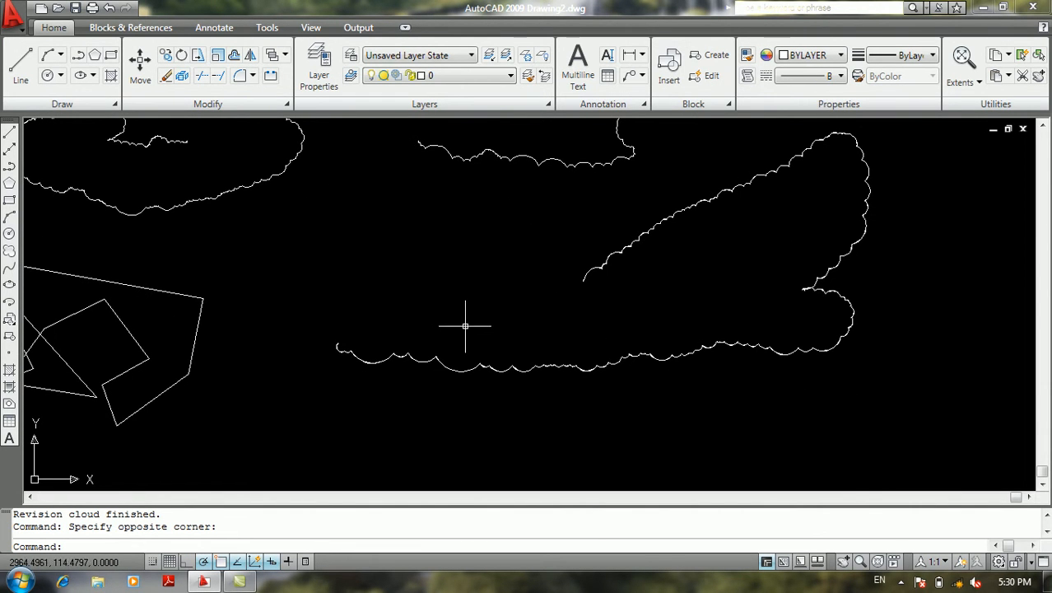
{"action": "scroll", "coordinate": [395, 305], "scroll_direction": "down", "scroll_amount": 2}
{"action": "middle_click_drag", "start_coordinate": [390, 306], "coordinate": [446, 414]}
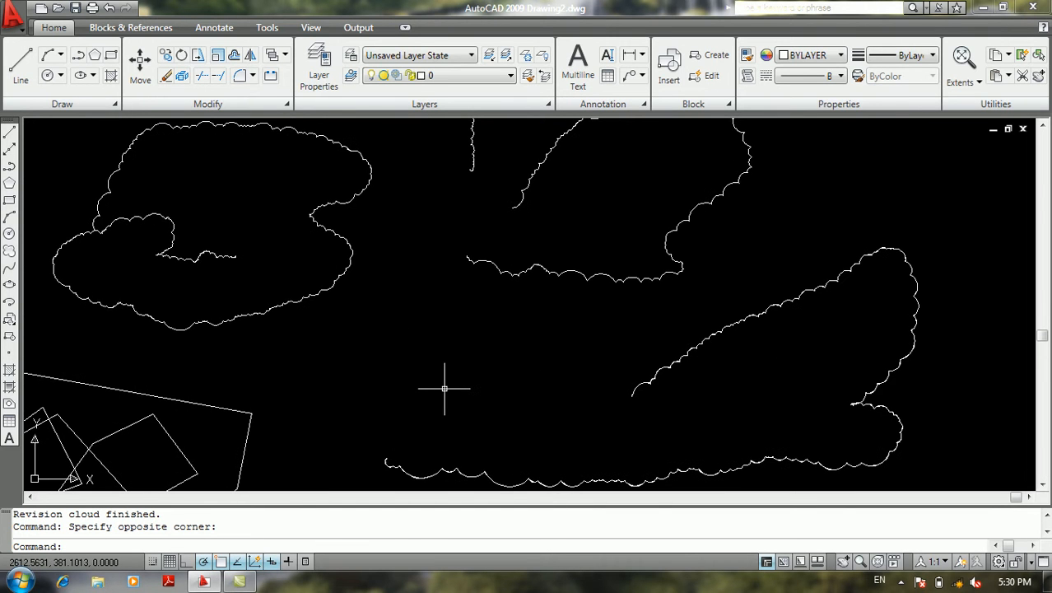
{"action": "key", "text": "Return"}
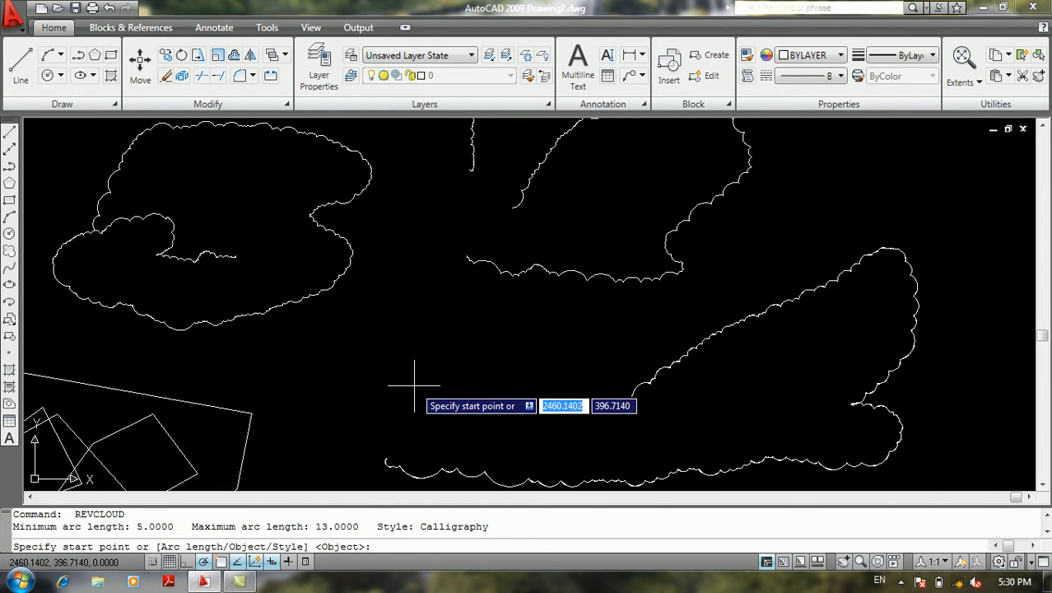
{"action": "key", "text": "Return"}
{"action": "key", "text": "Return"}
{"action": "key", "text": "Return"}
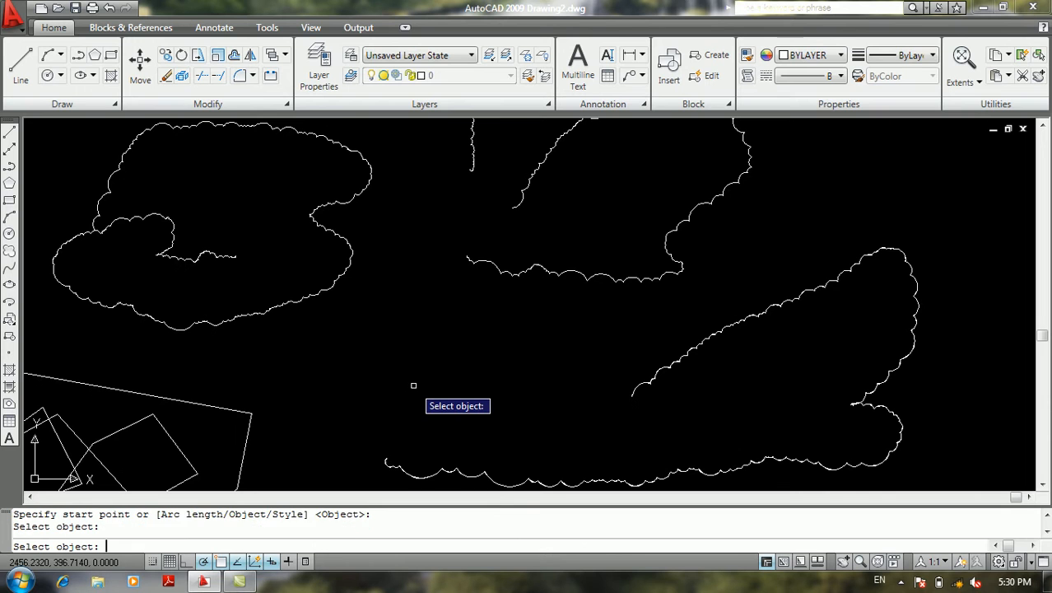
{"action": "key", "text": "Escape"}
{"action": "key", "text": "Escape"}
Draw a small rectangle in the empty area to the right of the reversed-arc cloud, above the wing-shaped cloud
{"action": "middle_click_drag", "start_coordinate": [422, 375], "coordinate": [165, 423]}
{"action": "type", "text": "rec"}
{"action": "key", "text": "Return"}
{"action": "left_click", "coordinate": [614, 207]}
{"action": "left_click", "coordinate": [724, 276]}
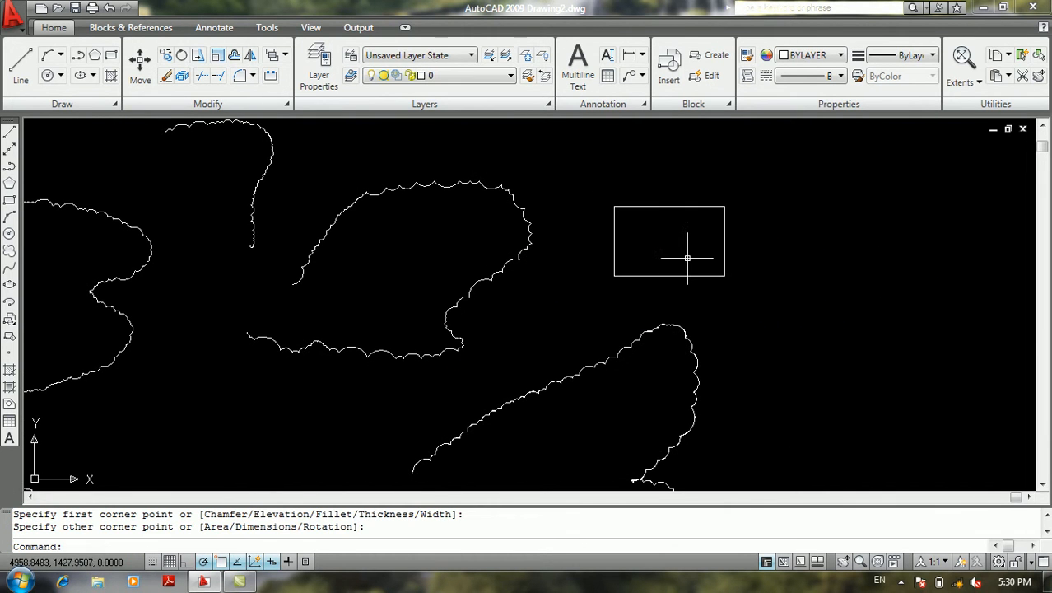
Convert the small rectangle into a revision cloud using the Object option, without reversing the arc direction
{"action": "middle_click_drag", "start_coordinate": [660, 258], "coordinate": [660, 306]}
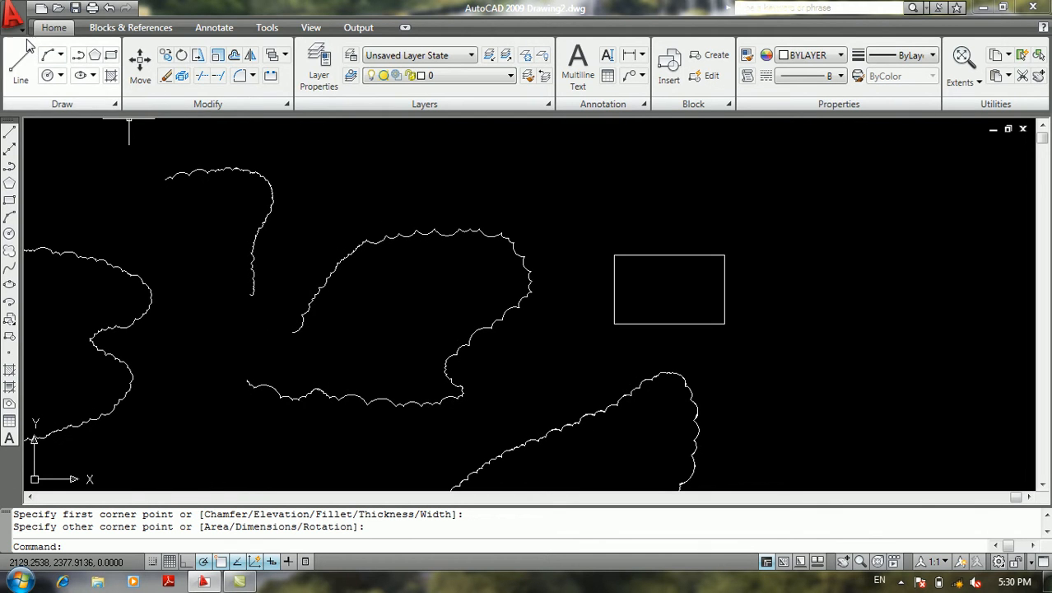
{"action": "left_click", "coordinate": [13, 16]}
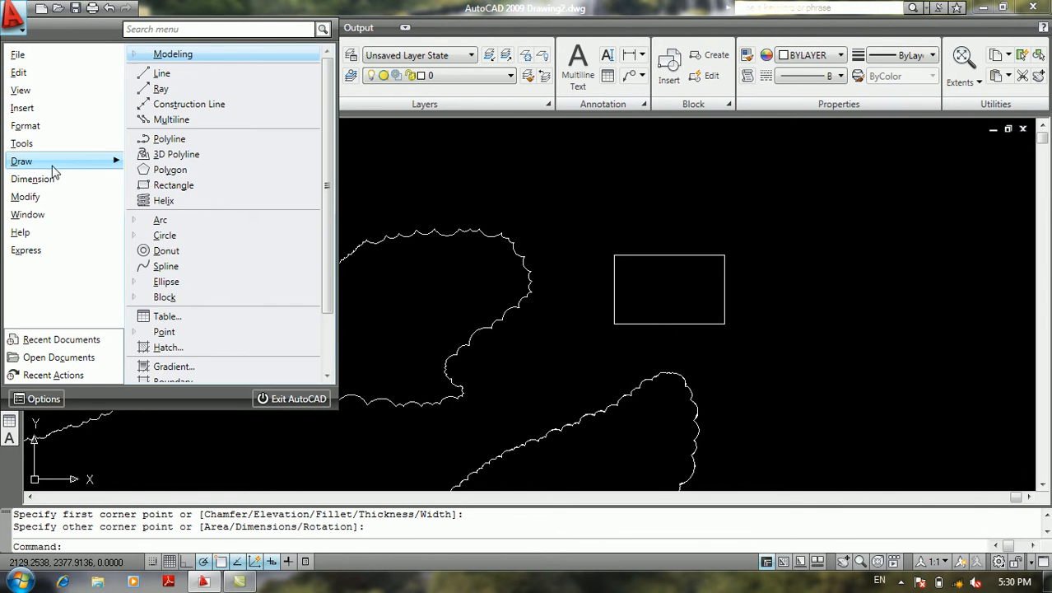
{"action": "scroll", "coordinate": [169, 350], "scroll_direction": "down", "scroll_amount": 3}
{"action": "left_click", "coordinate": [169, 355]}
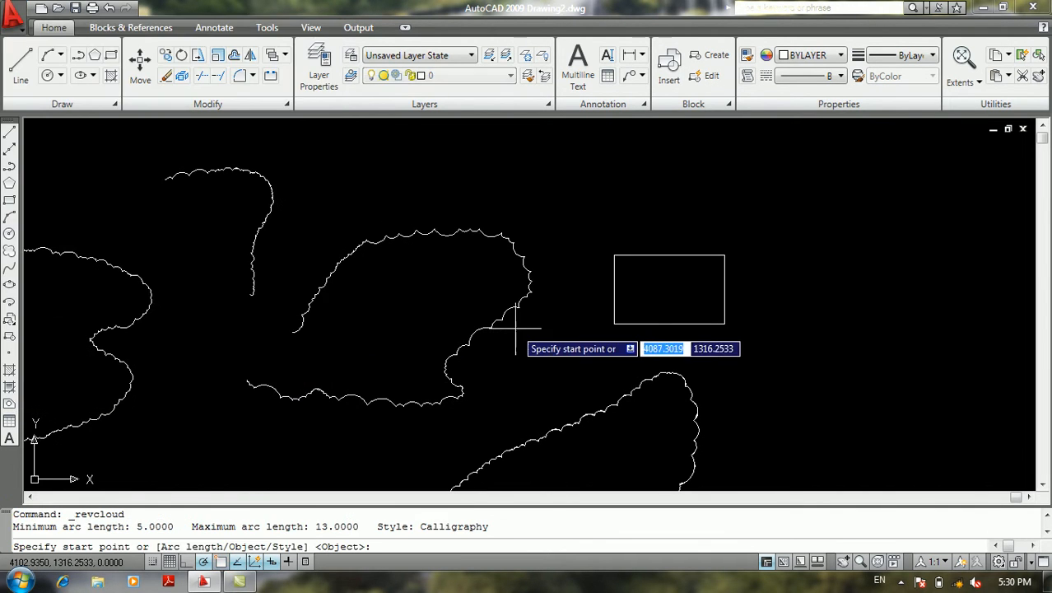
{"action": "type", "text": "o"}
{"action": "key", "text": "Return"}
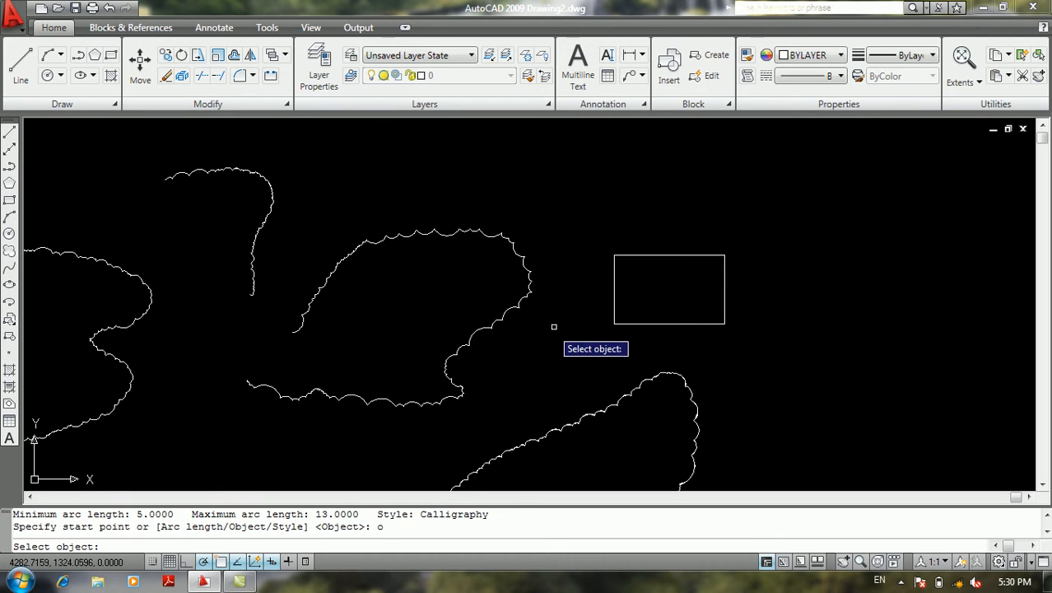
{"action": "left_click", "coordinate": [633, 255]}
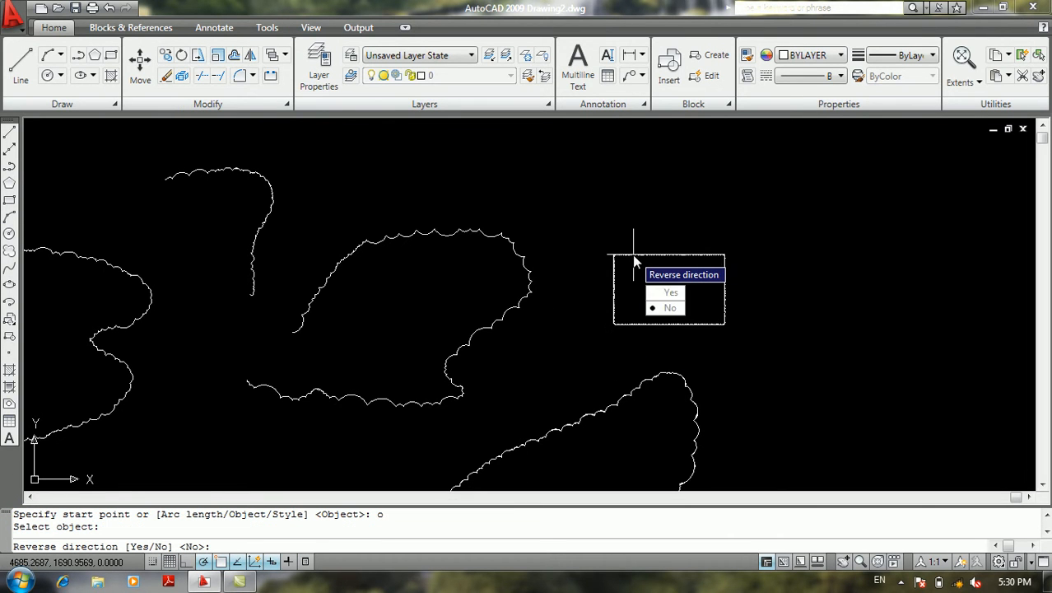
{"action": "left_click", "coordinate": [667, 307]}
{"action": "scroll", "coordinate": [633, 255], "scroll_direction": "up", "scroll_amount": 10}
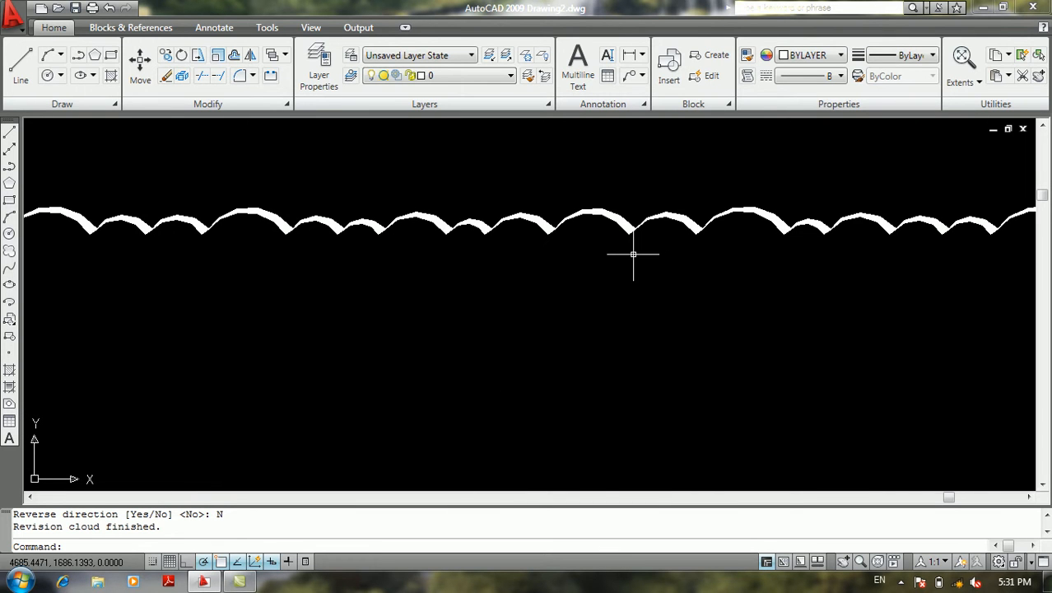
Erase all objects from the drawing
{"action": "scroll", "coordinate": [633, 255], "scroll_direction": "down", "scroll_amount": 10}
{"action": "type", "text": "z"}
{"action": "key", "text": "Return"}
{"action": "type", "text": "a"}
{"action": "key", "text": "Return"}
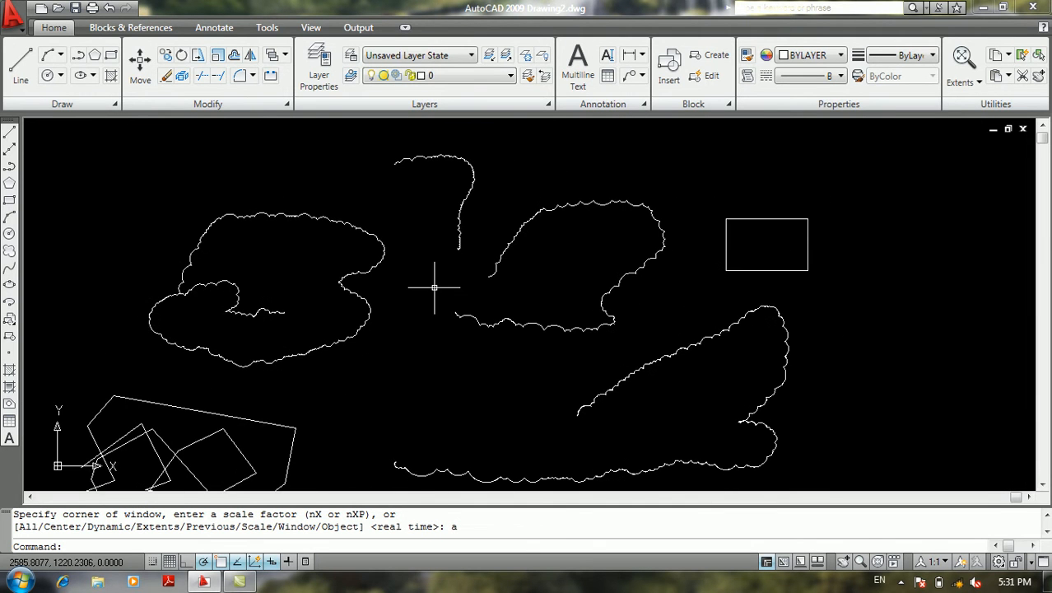
{"action": "key", "text": "ctrl+a"}
{"action": "key", "text": "Delete"}
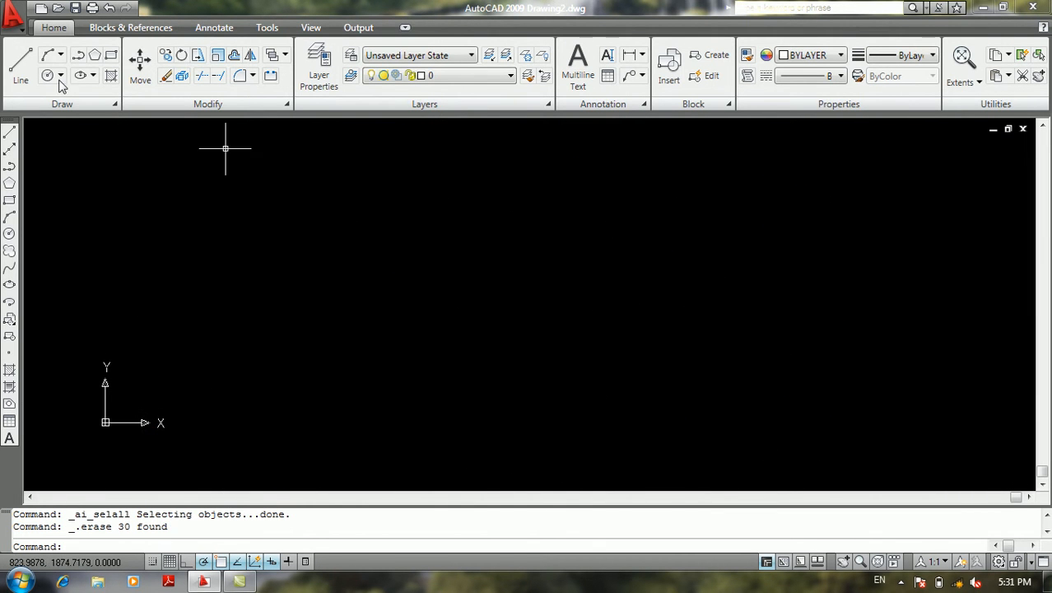
Look through the remaining Draw commands and the full list of Dimension commands
{"action": "left_click", "coordinate": [25, 23]}
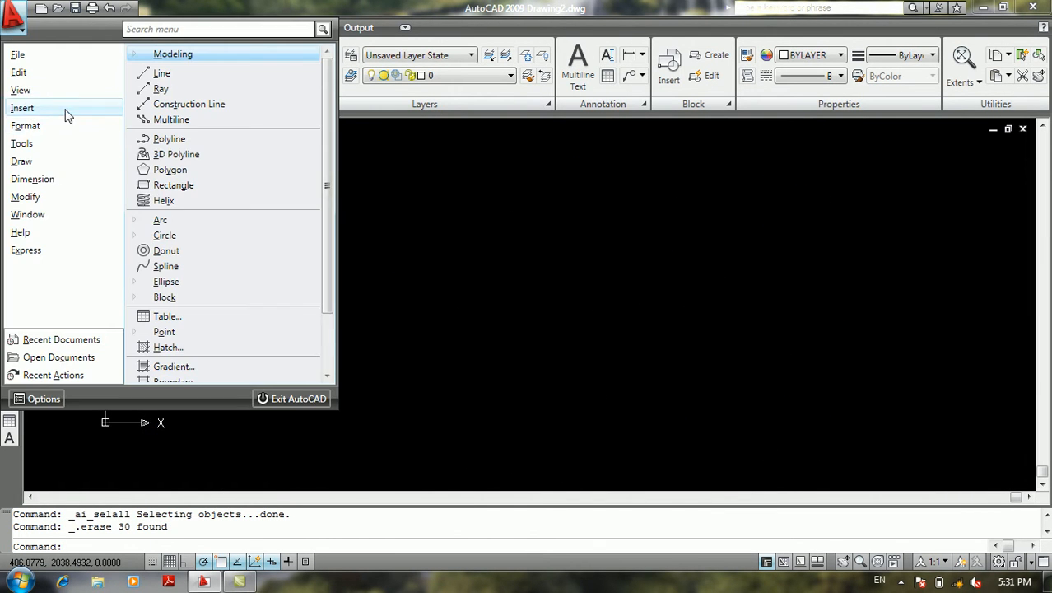
{"action": "mouse_move", "coordinate": [59, 164]}
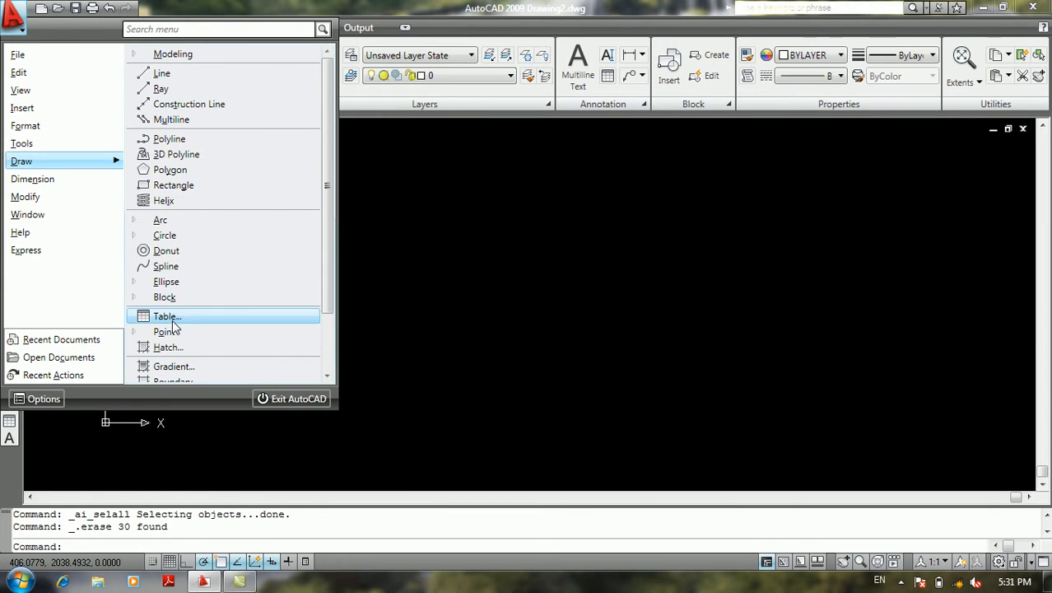
{"action": "scroll", "coordinate": [206, 317], "scroll_direction": "down", "scroll_amount": 2}
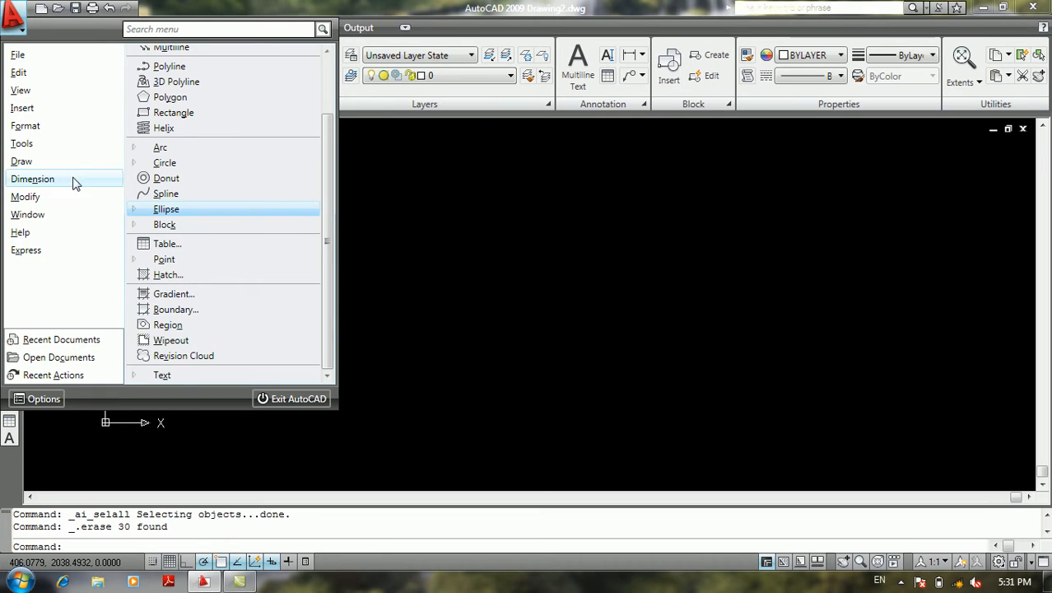
{"action": "scroll", "coordinate": [174, 240], "scroll_direction": "down", "scroll_amount": 2}
{"action": "scroll", "coordinate": [174, 241], "scroll_direction": "up", "scroll_amount": 2}
{"action": "scroll", "coordinate": [173, 240], "scroll_direction": "down", "scroll_amount": 2}
{"action": "scroll", "coordinate": [174, 240], "scroll_direction": "up", "scroll_amount": 2}
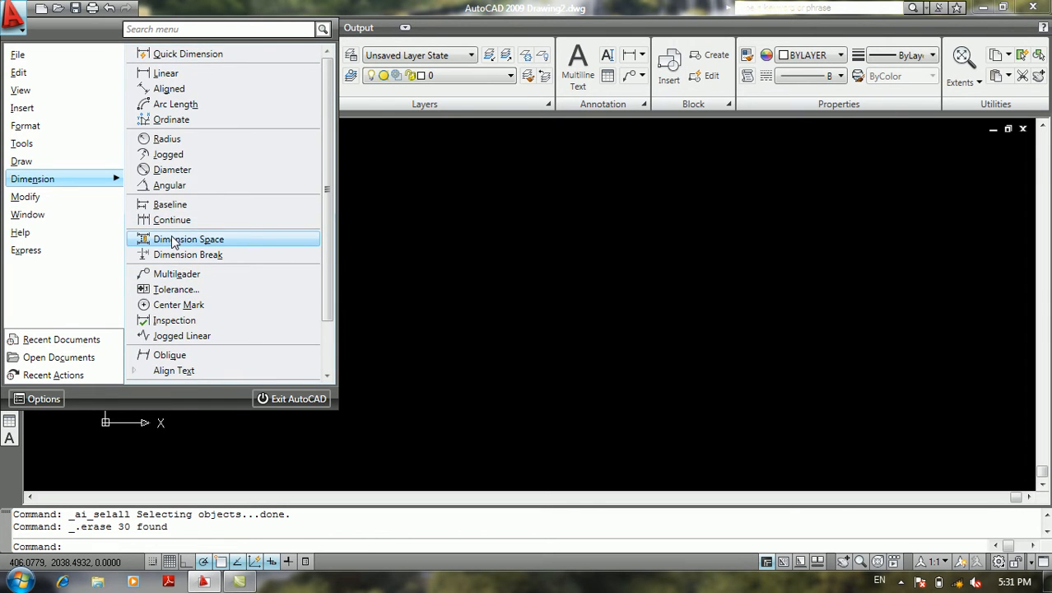
{"action": "scroll", "coordinate": [174, 241], "scroll_direction": "down", "scroll_amount": 2}
{"action": "scroll", "coordinate": [174, 241], "scroll_direction": "up", "scroll_amount": 2}
{"action": "scroll", "coordinate": [172, 237], "scroll_direction": "down", "scroll_amount": 2}
{"action": "scroll", "coordinate": [172, 237], "scroll_direction": "up", "scroll_amount": 2}
{"action": "scroll", "coordinate": [173, 237], "scroll_direction": "down", "scroll_amount": 2}
{"action": "scroll", "coordinate": [171, 235], "scroll_direction": "up", "scroll_amount": 1}
{"action": "scroll", "coordinate": [171, 236], "scroll_direction": "down", "scroll_amount": 1}
Inspect the drawing's general properties with nothing selected in the Properties palette, and close the palette
{"action": "mouse_move", "coordinate": [35, 197]}
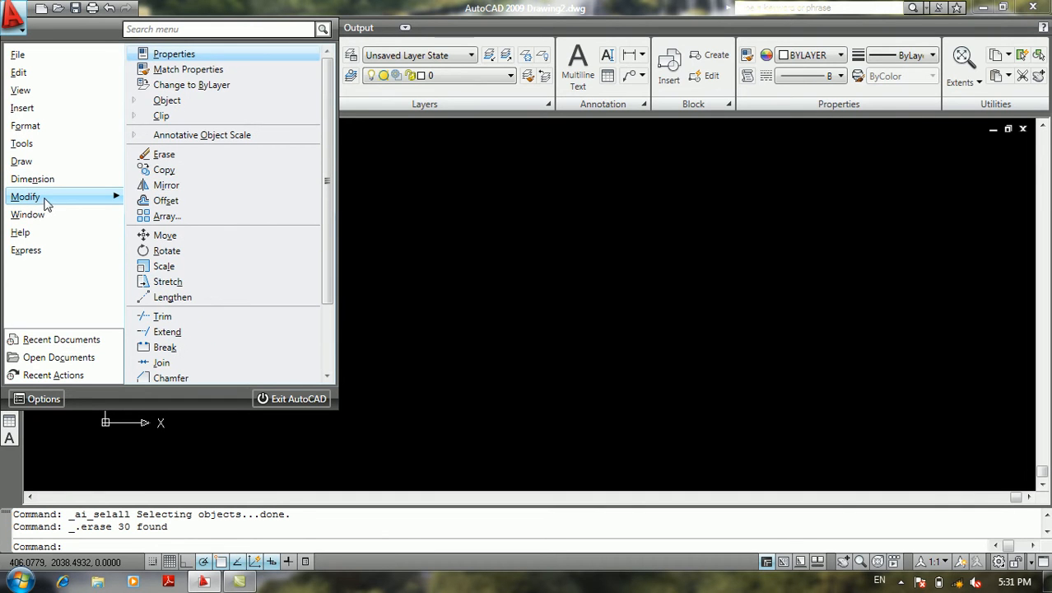
{"action": "left_click", "coordinate": [196, 53]}
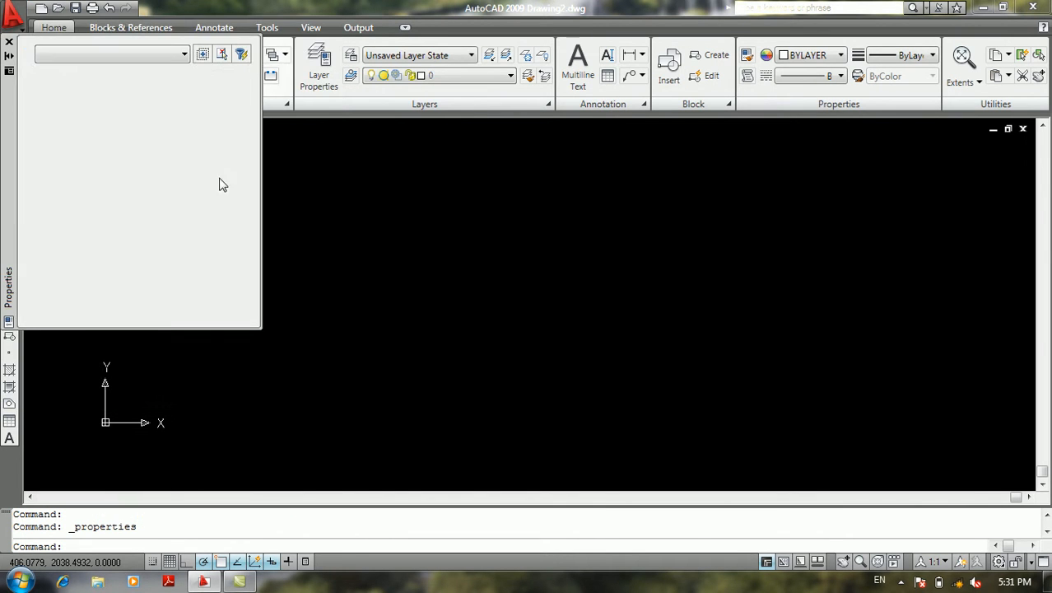
{"action": "double_click", "coordinate": [597, 238]}
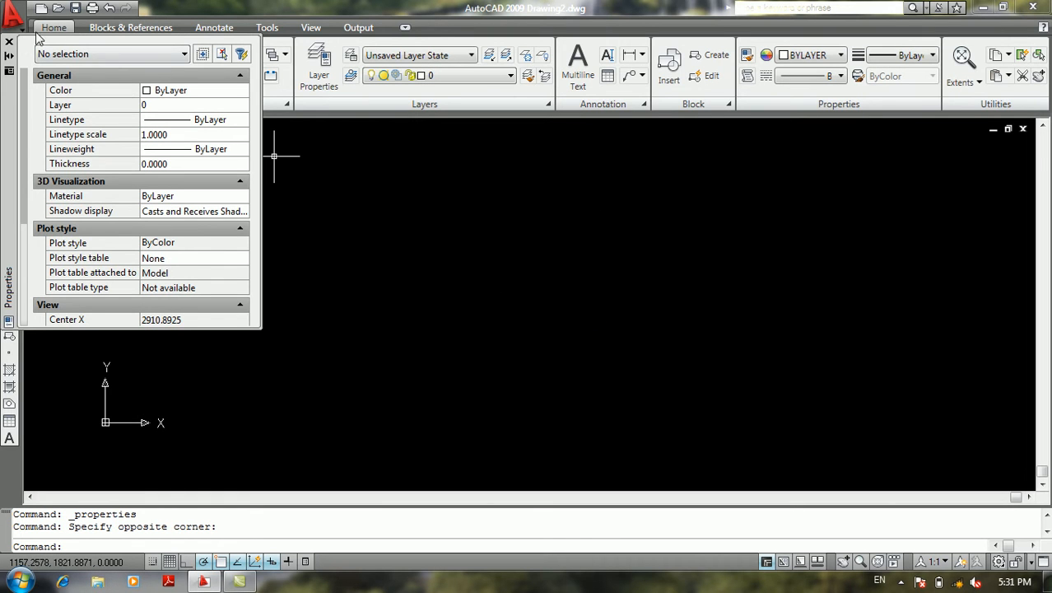
{"action": "left_click", "coordinate": [10, 42]}
Examine the Modify commands for changing objects to ByLayer, binding external references and adjusting images
{"action": "left_click", "coordinate": [12, 15]}
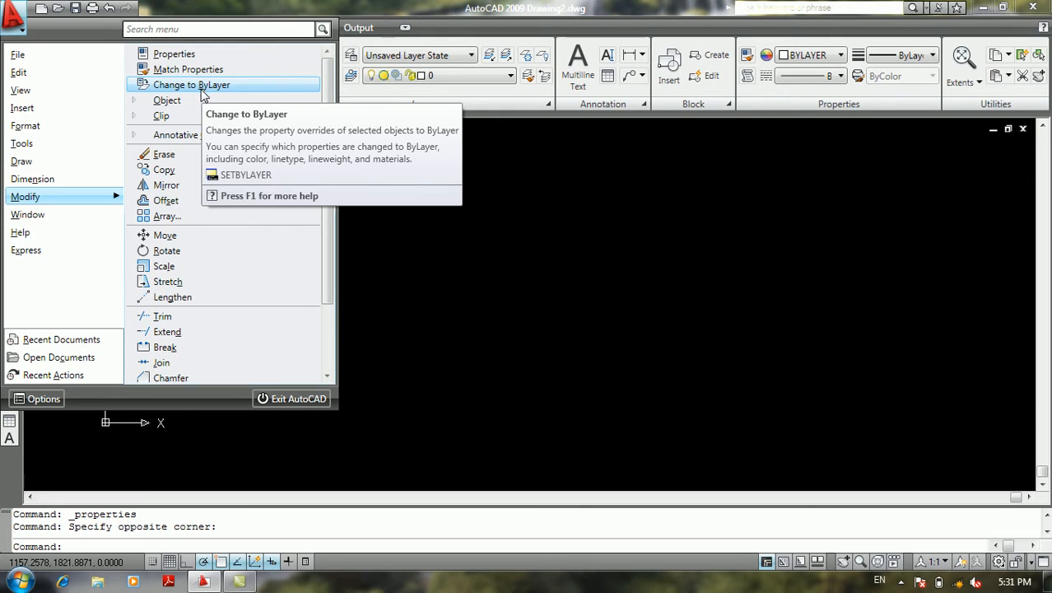
{"action": "mouse_move", "coordinate": [194, 98]}
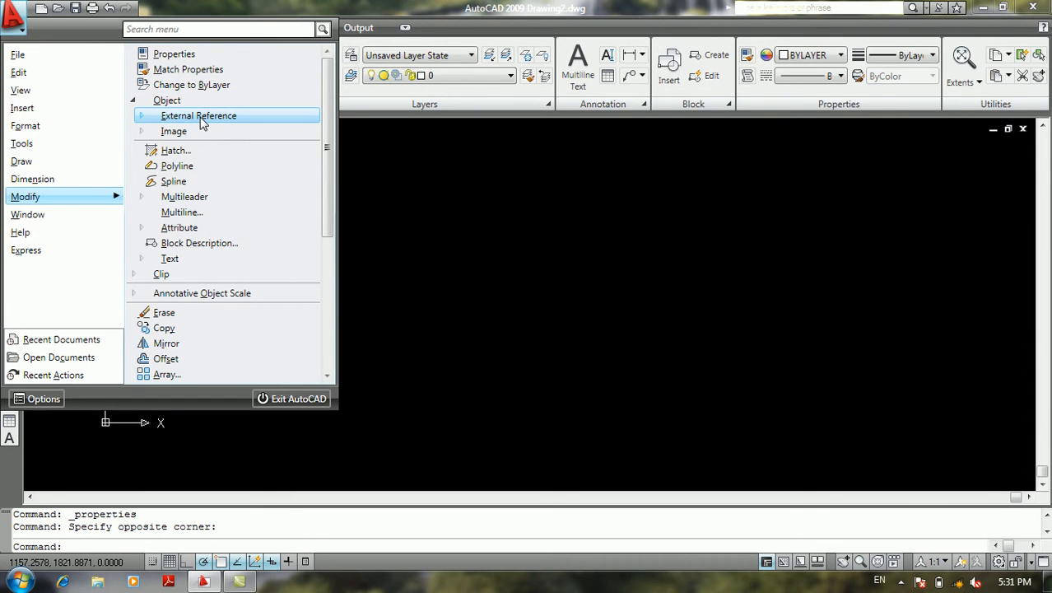
{"action": "mouse_move", "coordinate": [201, 122]}
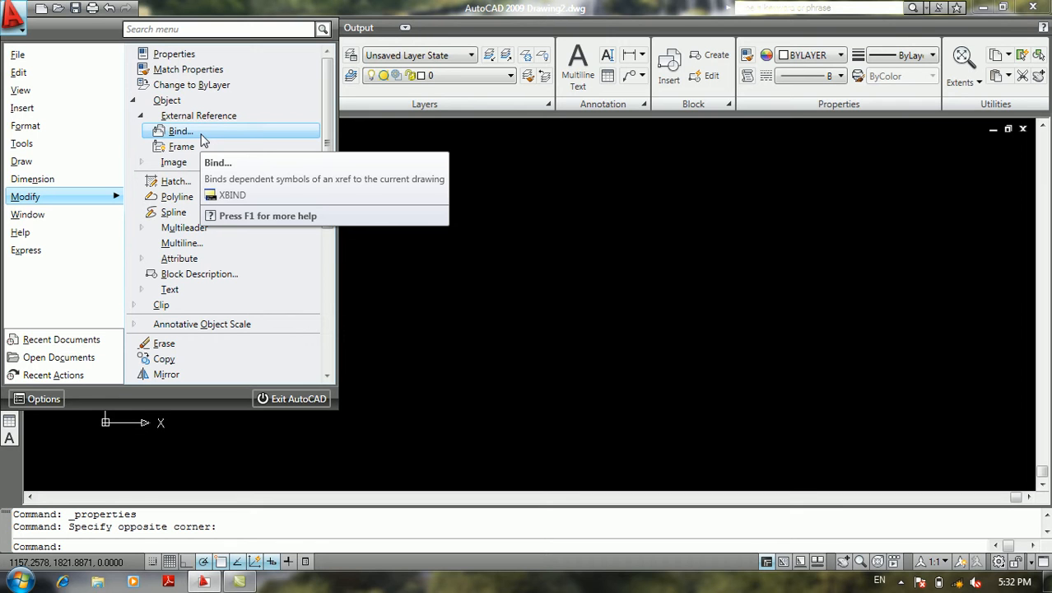
{"action": "left_click", "coordinate": [198, 116]}
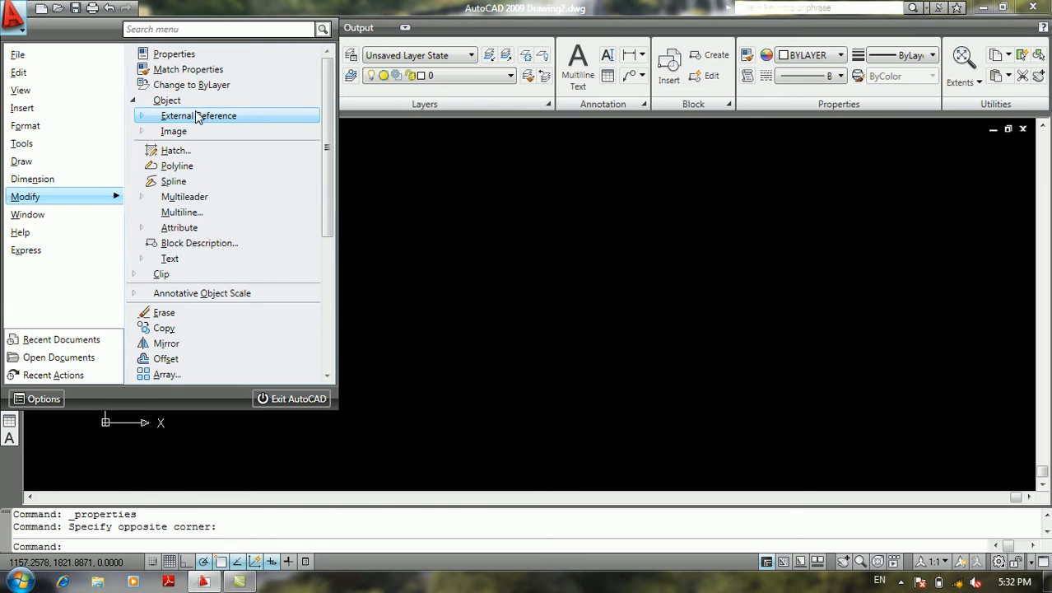
{"action": "left_click", "coordinate": [183, 134]}
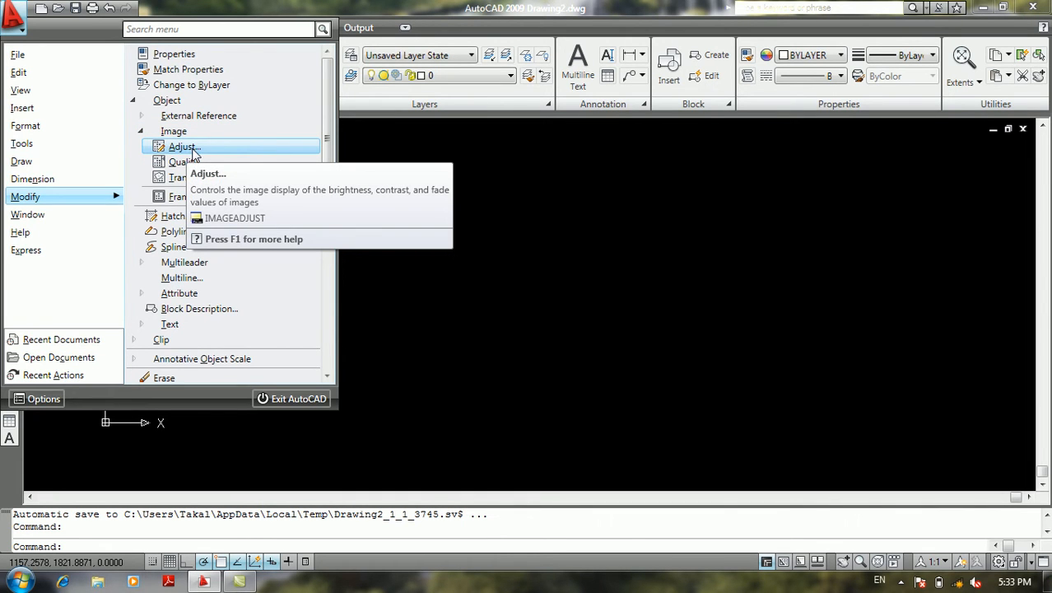
Choose Carpet 003 from the Carpets folder on Local Disk (H:) as a raster image reference
{"action": "mouse_move", "coordinate": [56, 108]}
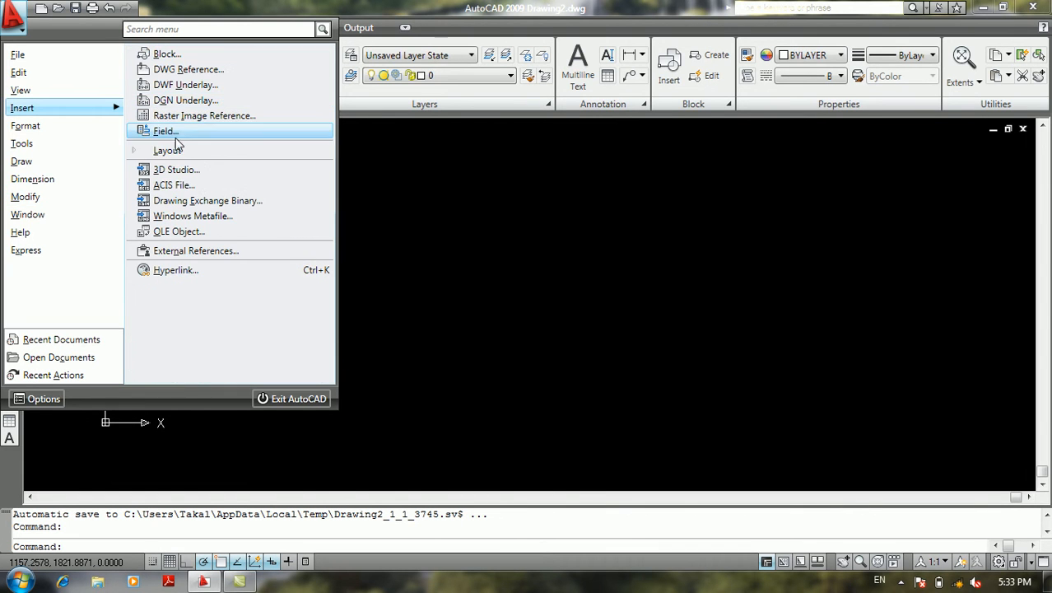
{"action": "left_click", "coordinate": [197, 115]}
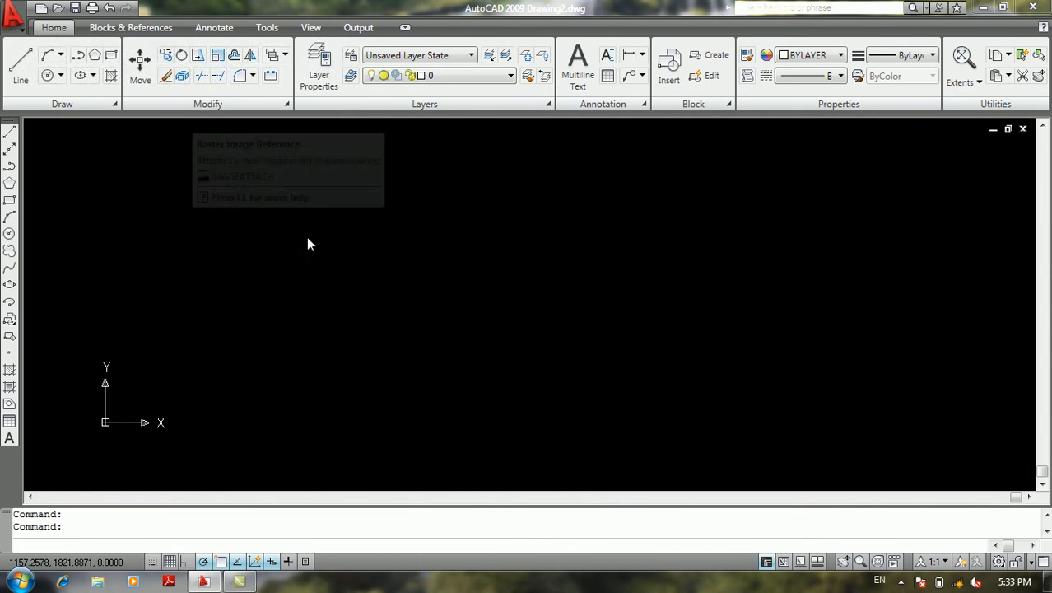
{"action": "left_click", "coordinate": [420, 211]}
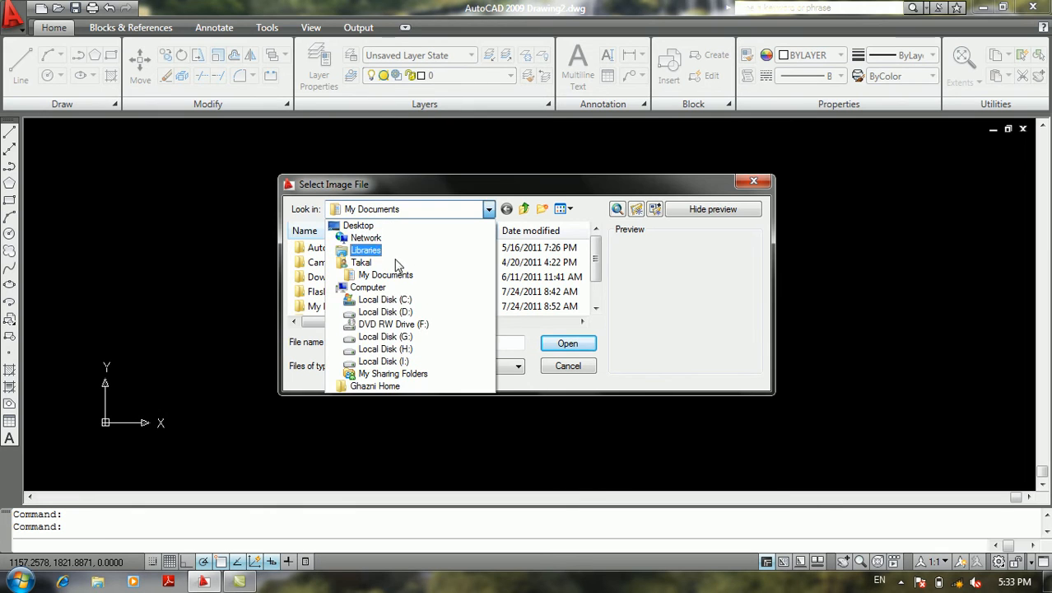
{"action": "left_click", "coordinate": [385, 348]}
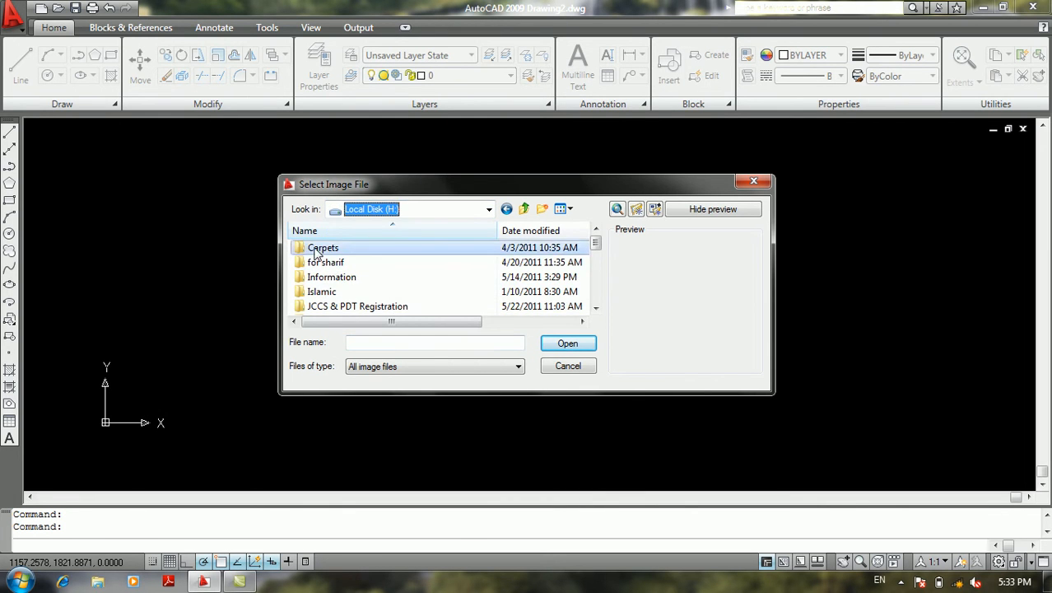
{"action": "double_click", "coordinate": [317, 248]}
{"action": "left_click", "coordinate": [489, 280]}
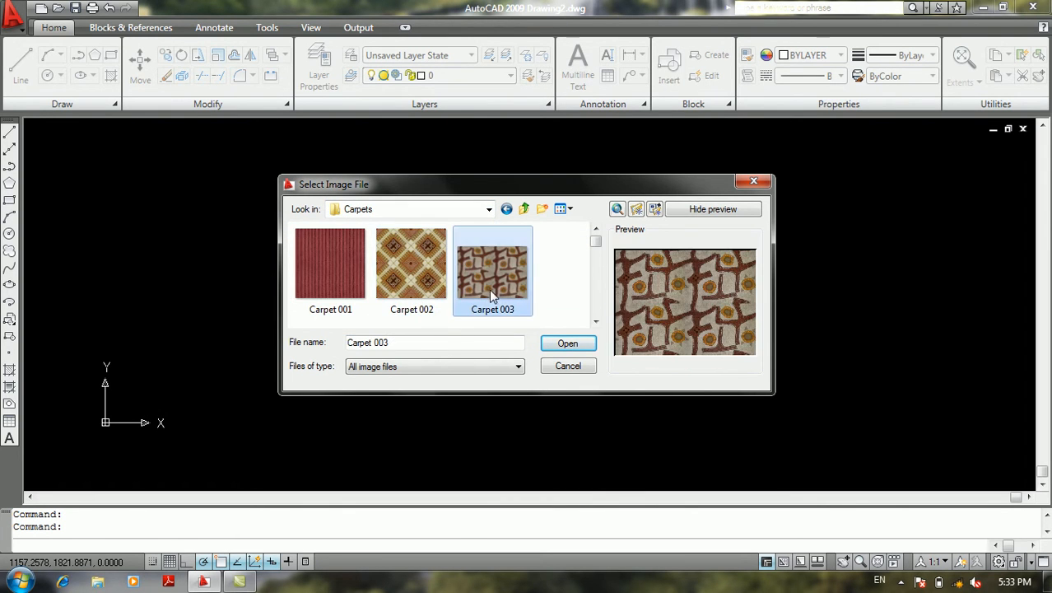
{"action": "left_click", "coordinate": [566, 344]}
Attach the carpet image near the centre of the empty drawing, specifying its insertion point and scale factor
{"action": "left_click", "coordinate": [461, 400]}
{"action": "left_click", "coordinate": [407, 313]}
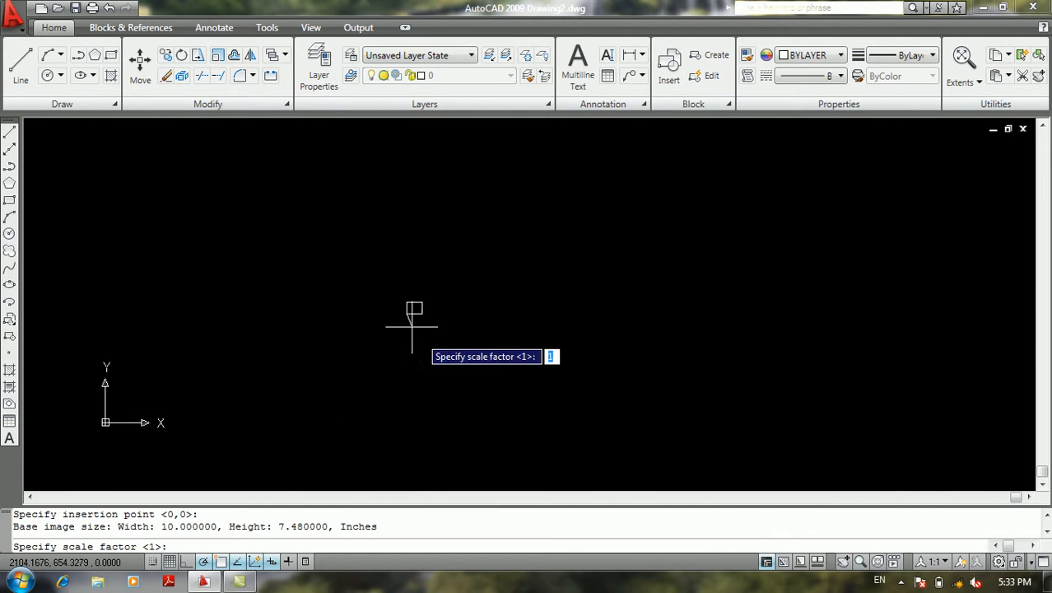
{"action": "key", "text": "Return"}
{"action": "middle_click_drag", "start_coordinate": [475, 259], "coordinate": [425, 295]}
{"action": "type", "text": "Za"}
{"action": "key", "text": "Escape"}
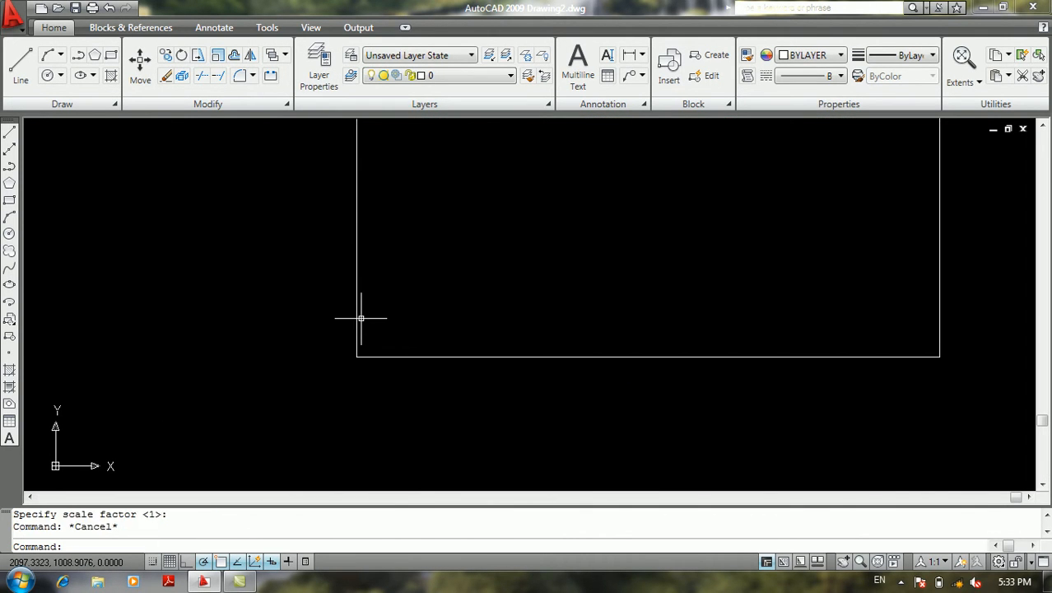
Cancel the repeated image attachment and zoom to show the entire carpet image
{"action": "key", "text": "Return"}
{"action": "left_click", "coordinate": [568, 368]}
{"action": "left_click", "coordinate": [542, 237]}
{"action": "left_click", "coordinate": [507, 282]}
{"action": "type", "text": "z"}
{"action": "key", "text": "Return"}
{"action": "type", "text": "a"}
{"action": "key", "text": "Return"}
{"action": "scroll", "coordinate": [507, 282], "scroll_direction": "down", "scroll_amount": 6}
{"action": "middle_click_drag", "start_coordinate": [507, 281], "coordinate": [357, 311]}
{"action": "scroll", "coordinate": [361, 299], "scroll_direction": "up", "scroll_amount": 3}
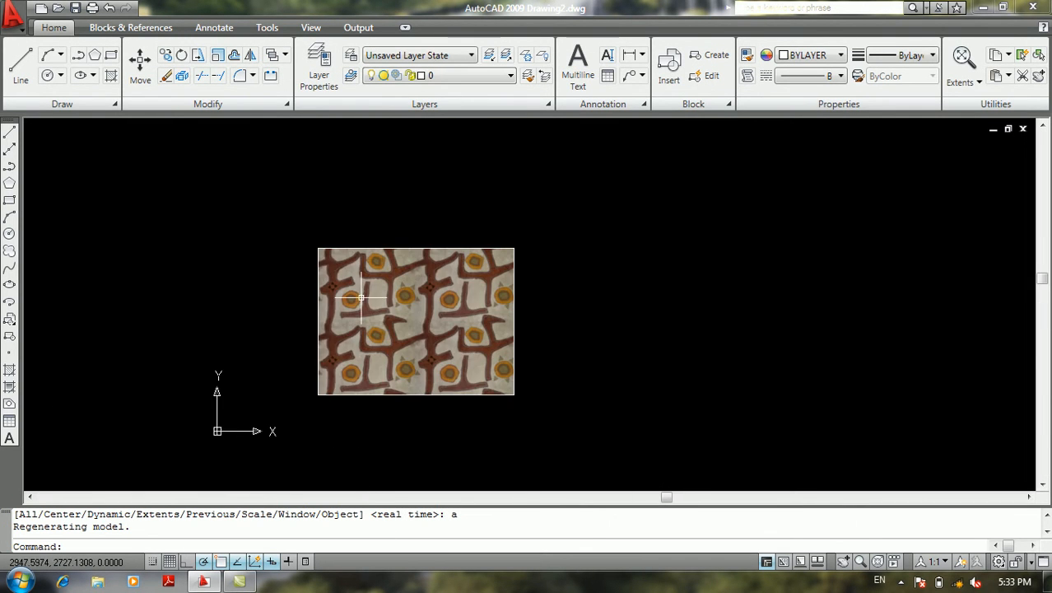
Try Image Adjust on the carpet image with contrast 76 and fade 59, and cancel the adjustment
{"action": "left_click", "coordinate": [3, 16]}
{"action": "mouse_move", "coordinate": [51, 100]}
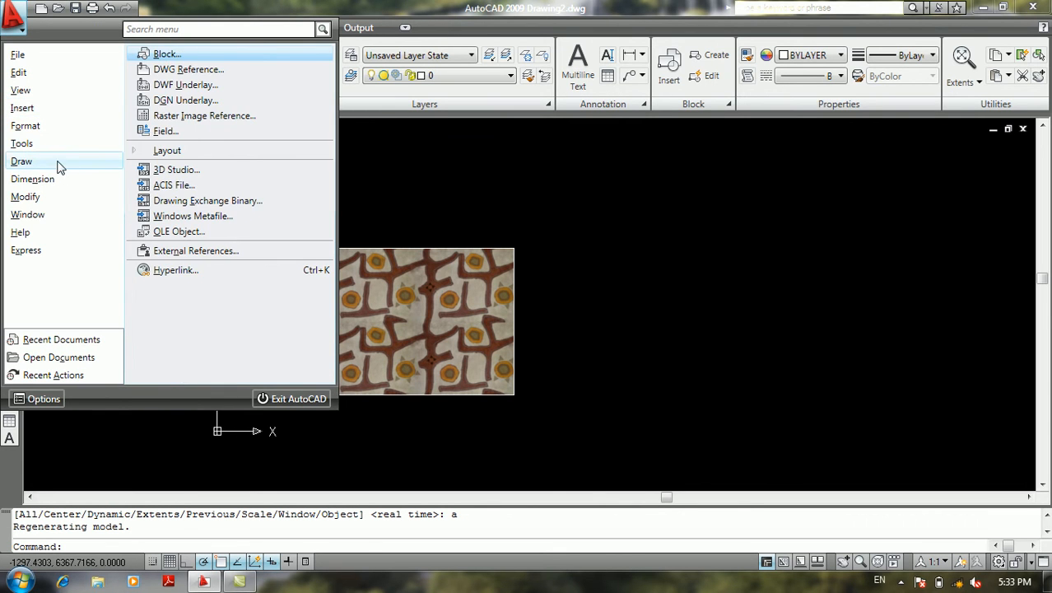
{"action": "mouse_move", "coordinate": [60, 206]}
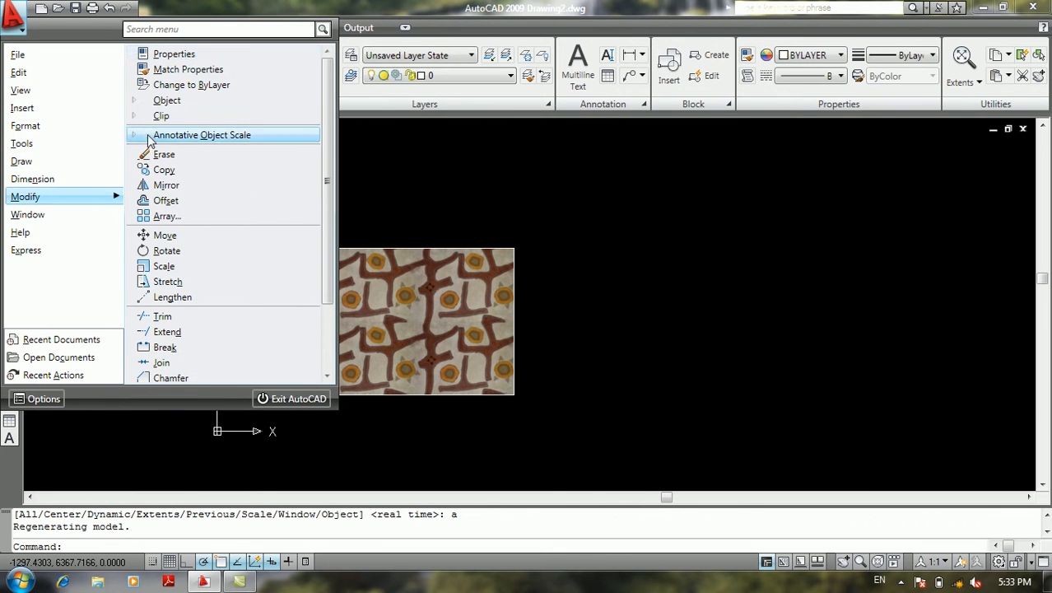
{"action": "mouse_move", "coordinate": [169, 99]}
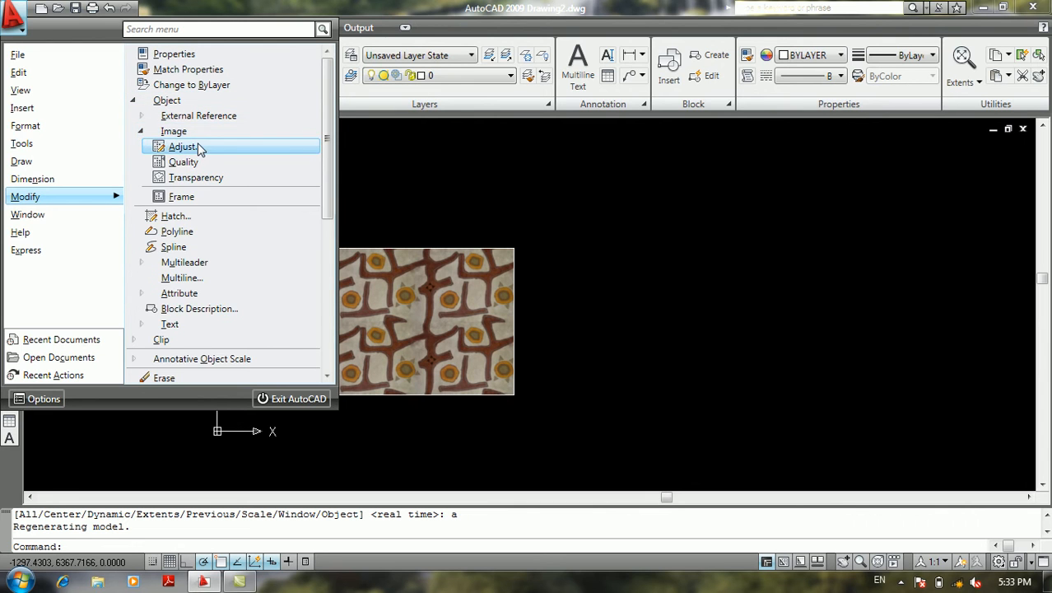
{"action": "left_click", "coordinate": [199, 145]}
{"action": "left_click_drag", "start_coordinate": [389, 196], "coordinate": [335, 306]}
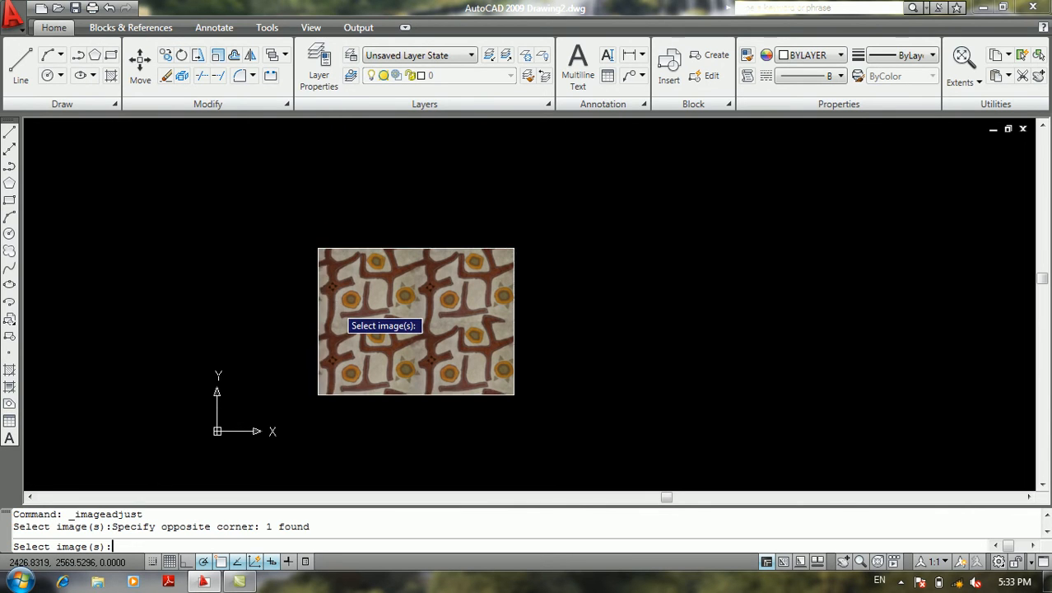
{"action": "key", "text": "Return"}
{"action": "mouse_move", "coordinate": [438, 288]}
{"action": "left_mouse_down"}
{"action": "mouse_move", "coordinate": [489, 290]}
{"action": "mouse_move", "coordinate": [425, 298]}
{"action": "mouse_move", "coordinate": [453, 289]}
{"action": "left_mouse_up"}
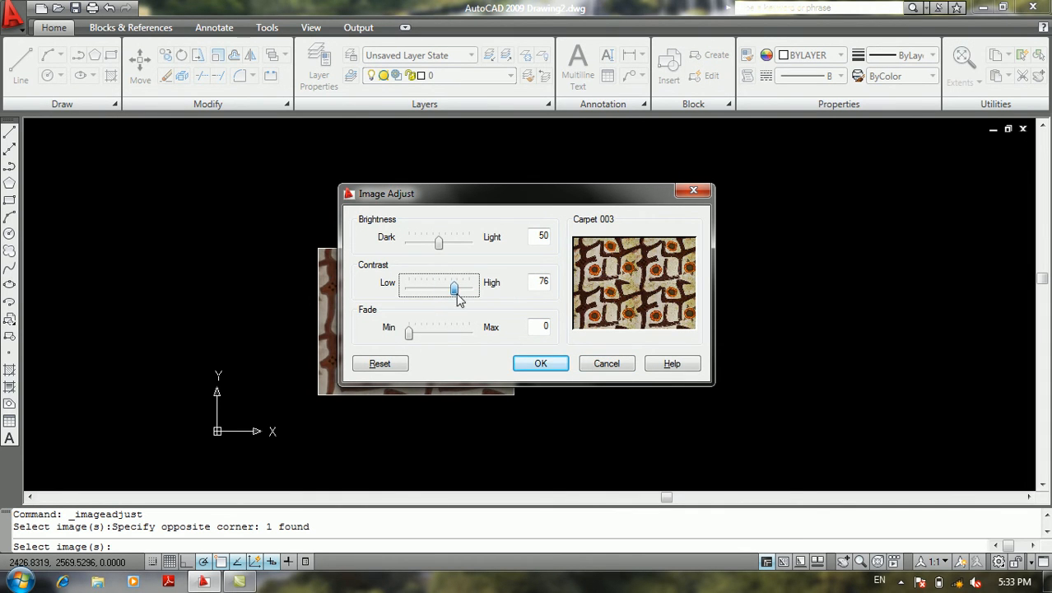
{"action": "mouse_move", "coordinate": [440, 243]}
{"action": "left_mouse_down"}
{"action": "mouse_move", "coordinate": [482, 257]}
{"action": "mouse_move", "coordinate": [411, 261]}
{"action": "mouse_move", "coordinate": [438, 258]}
{"action": "left_mouse_up"}
{"action": "left_click_drag", "start_coordinate": [411, 338], "coordinate": [447, 342]}
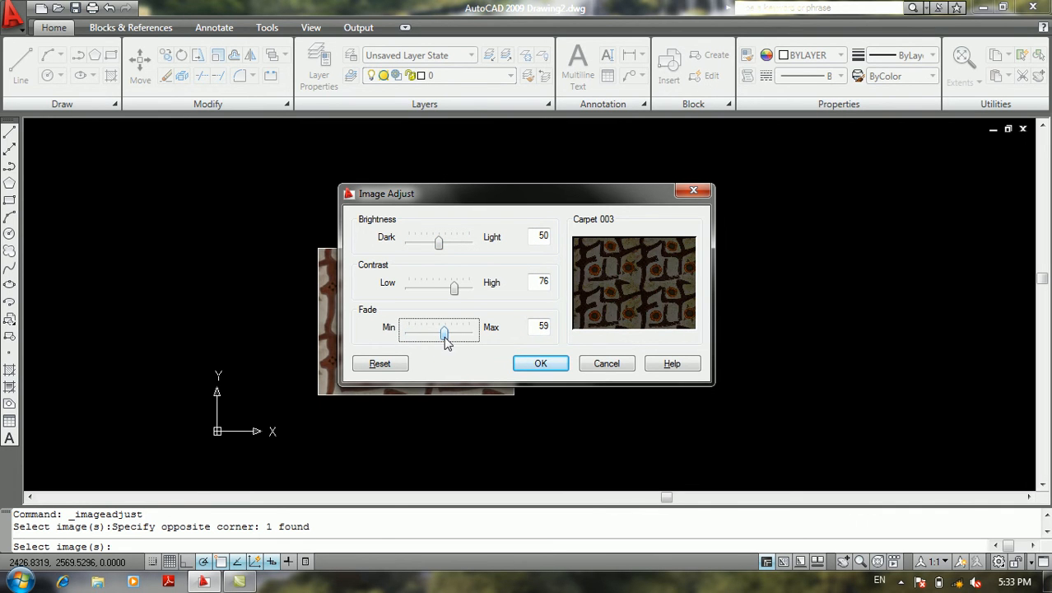
{"action": "left_click", "coordinate": [607, 364]}
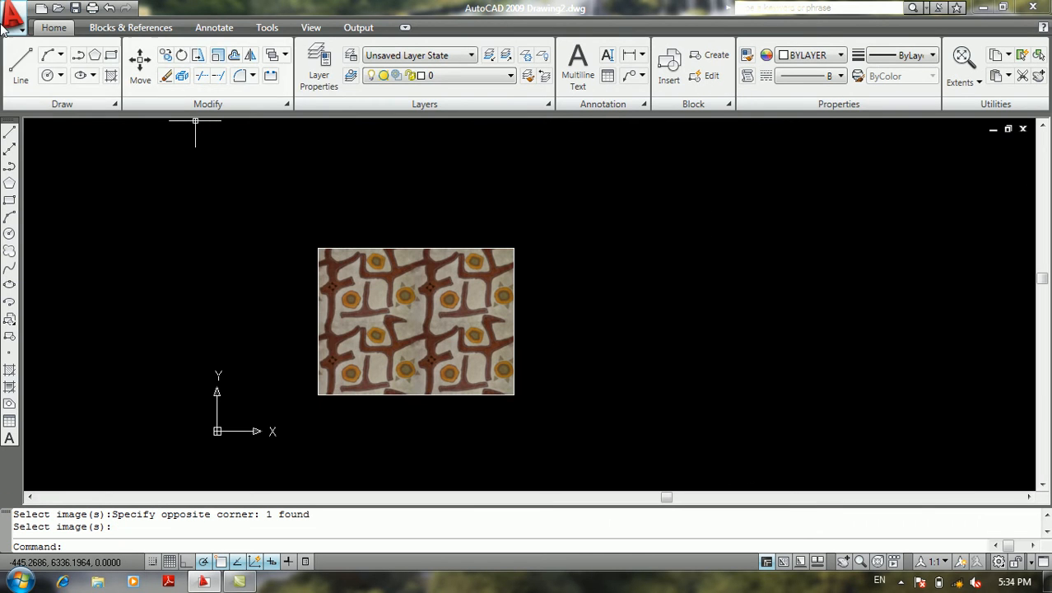
Set the image quality of the attached carpet image to Draft
{"action": "left_click", "coordinate": [13, 19]}
{"action": "mouse_move", "coordinate": [47, 200]}
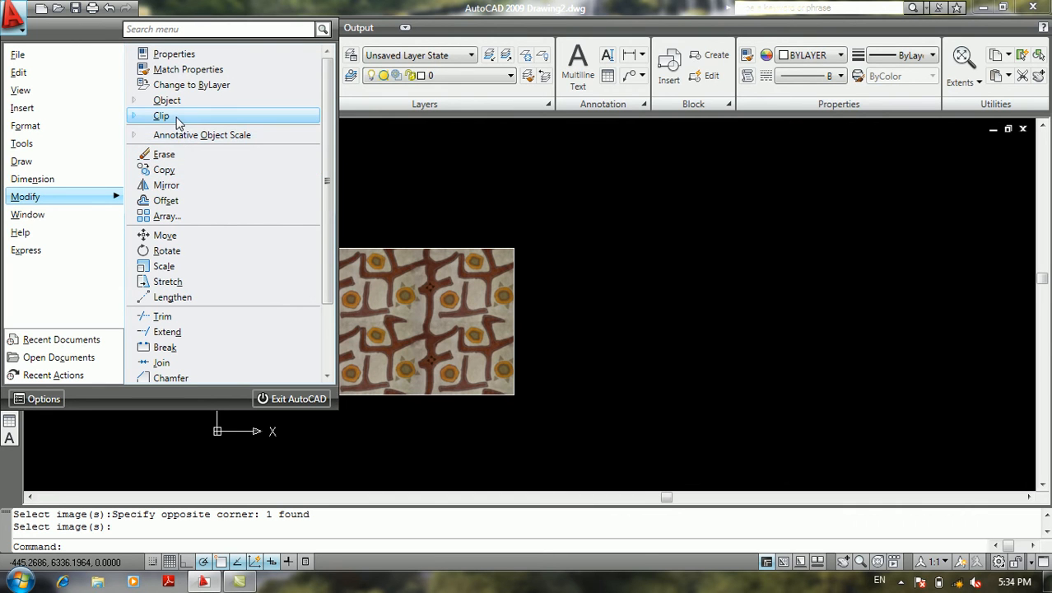
{"action": "mouse_move", "coordinate": [167, 100]}
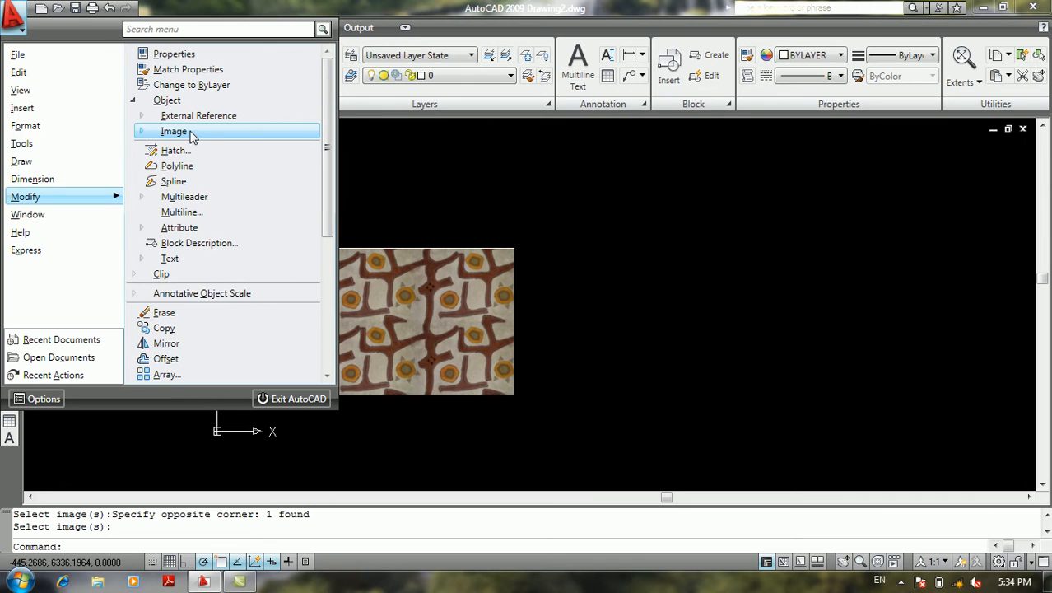
{"action": "mouse_move", "coordinate": [191, 134]}
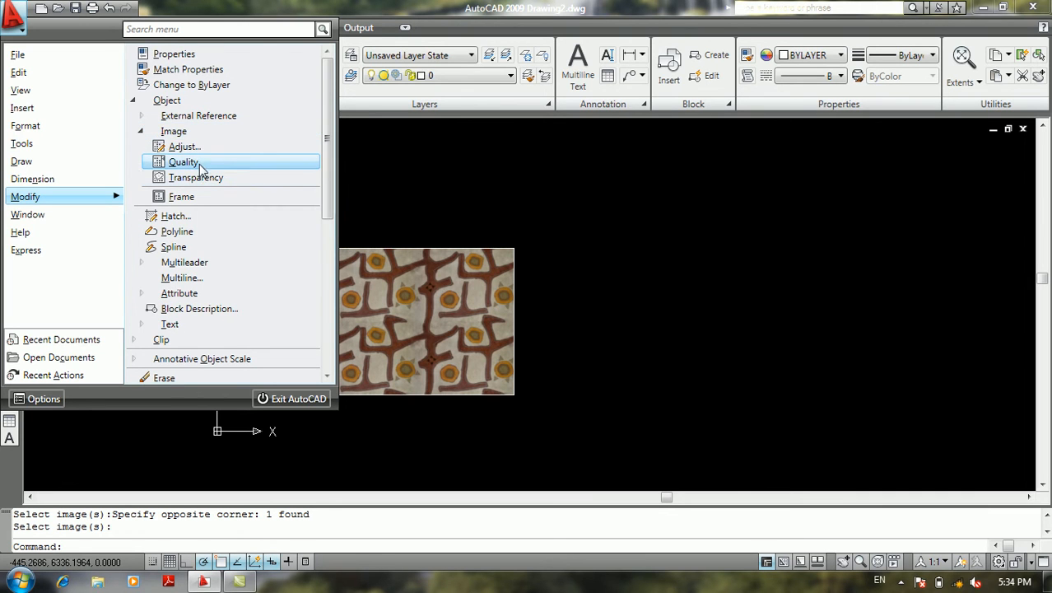
{"action": "left_click", "coordinate": [199, 164]}
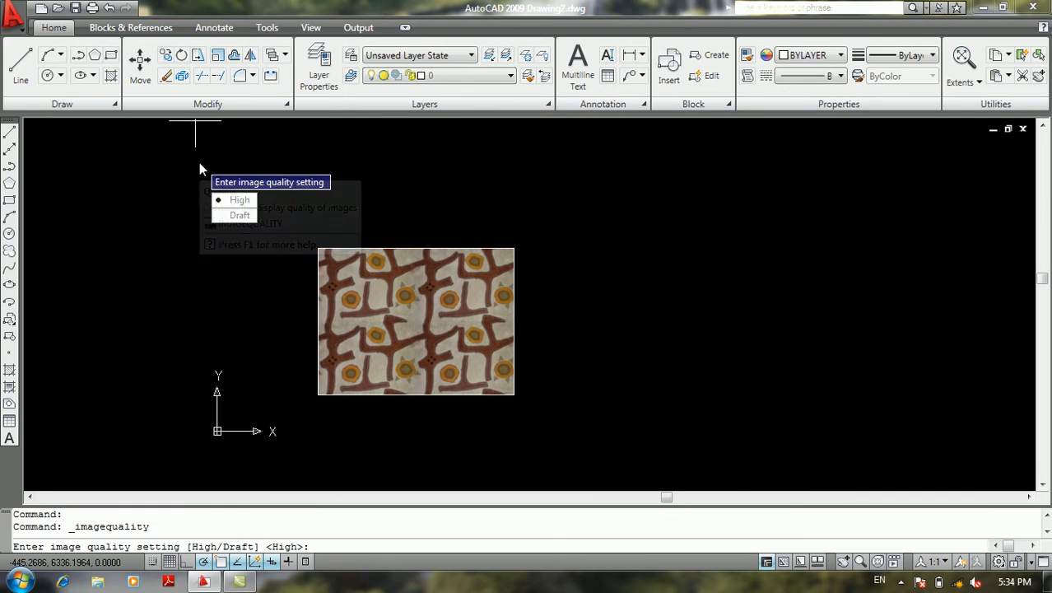
{"action": "left_click", "coordinate": [240, 215]}
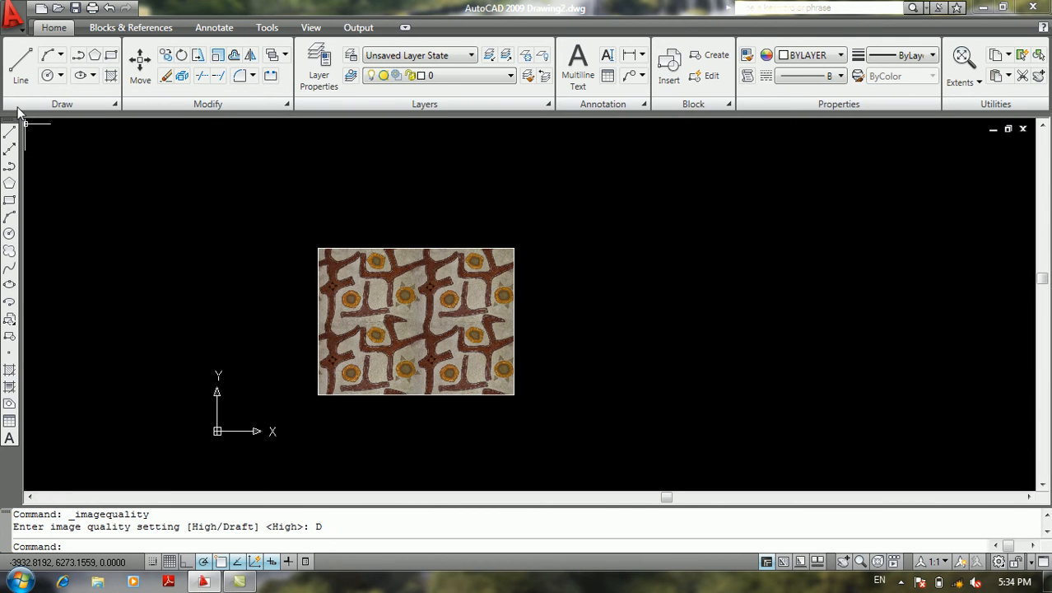
Review the image object commands and the Block Definition settings, including the description, and cancel without defining a block
{"action": "left_click", "coordinate": [13, 16]}
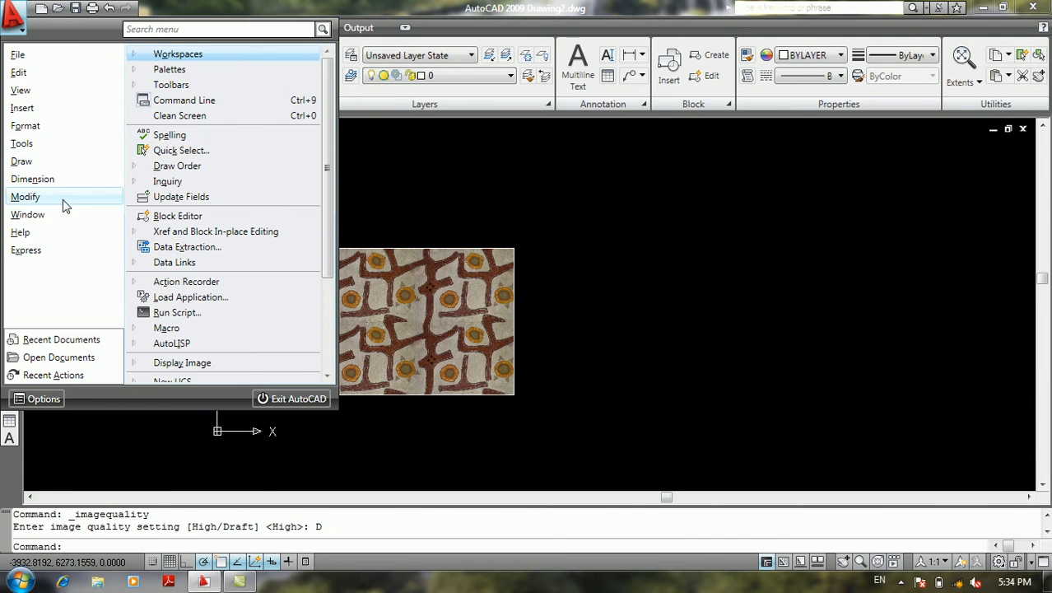
{"action": "mouse_move", "coordinate": [195, 103]}
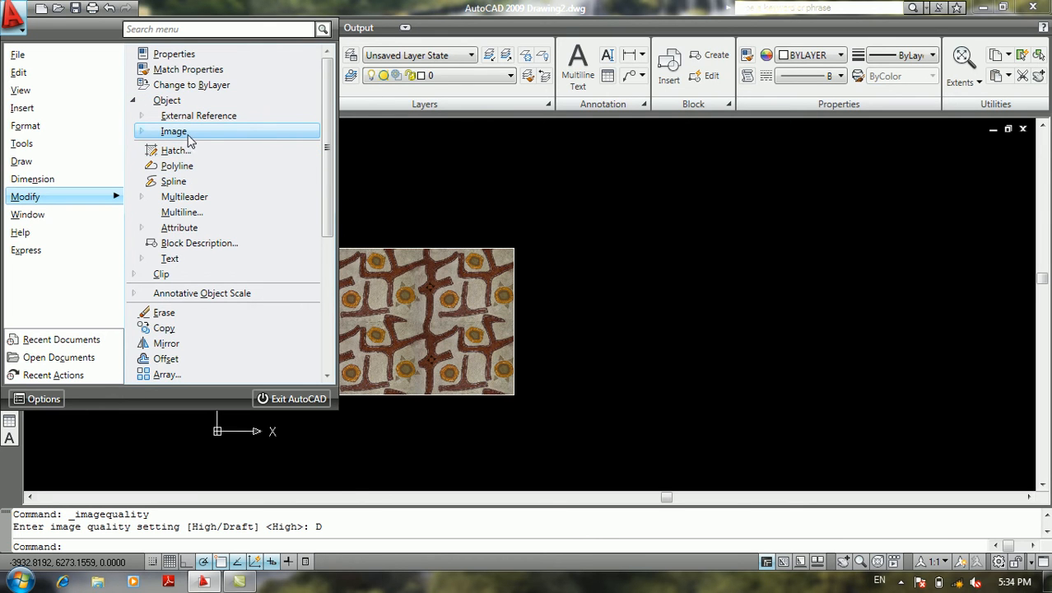
{"action": "mouse_move", "coordinate": [188, 133]}
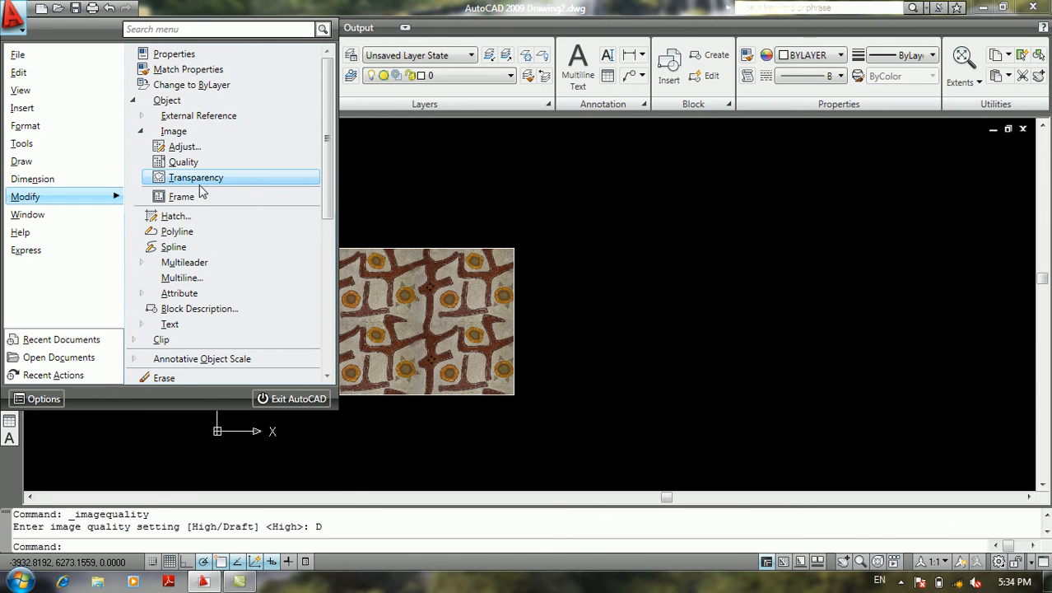
{"action": "left_click", "coordinate": [161, 132]}
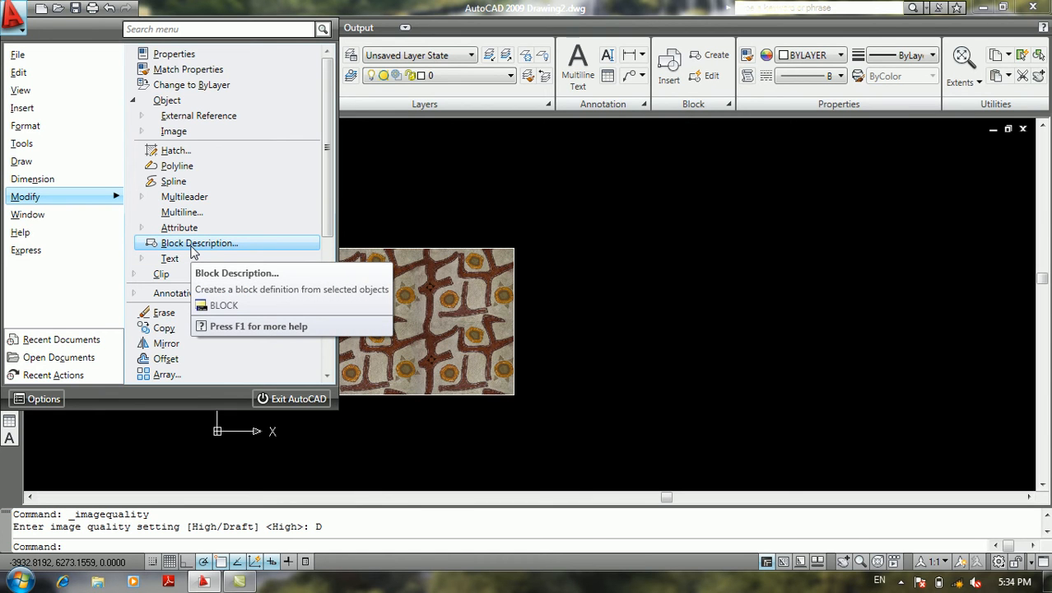
{"action": "left_click", "coordinate": [188, 244]}
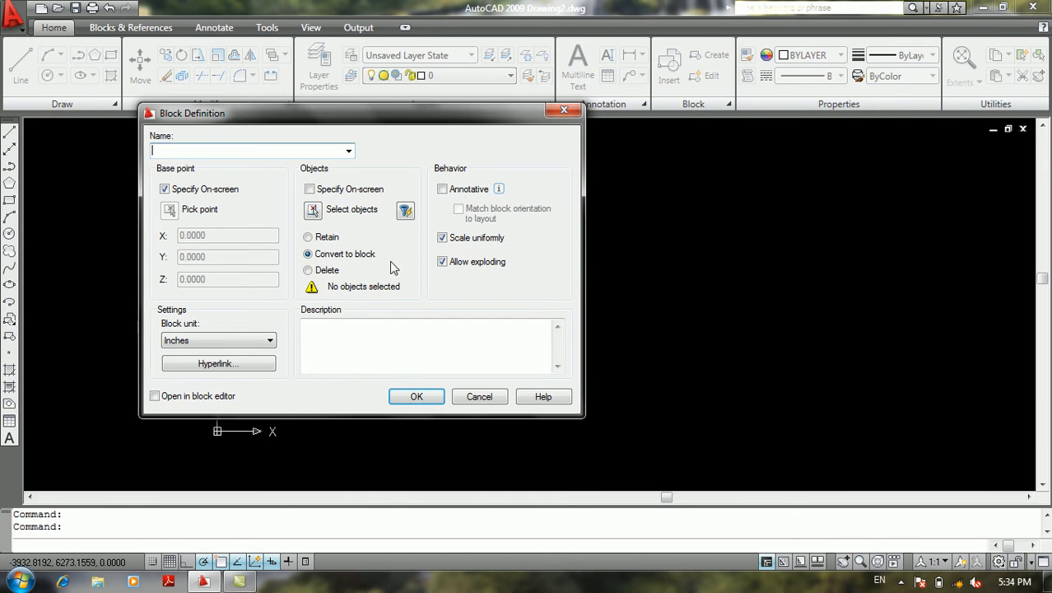
{"action": "left_click", "coordinate": [357, 332]}
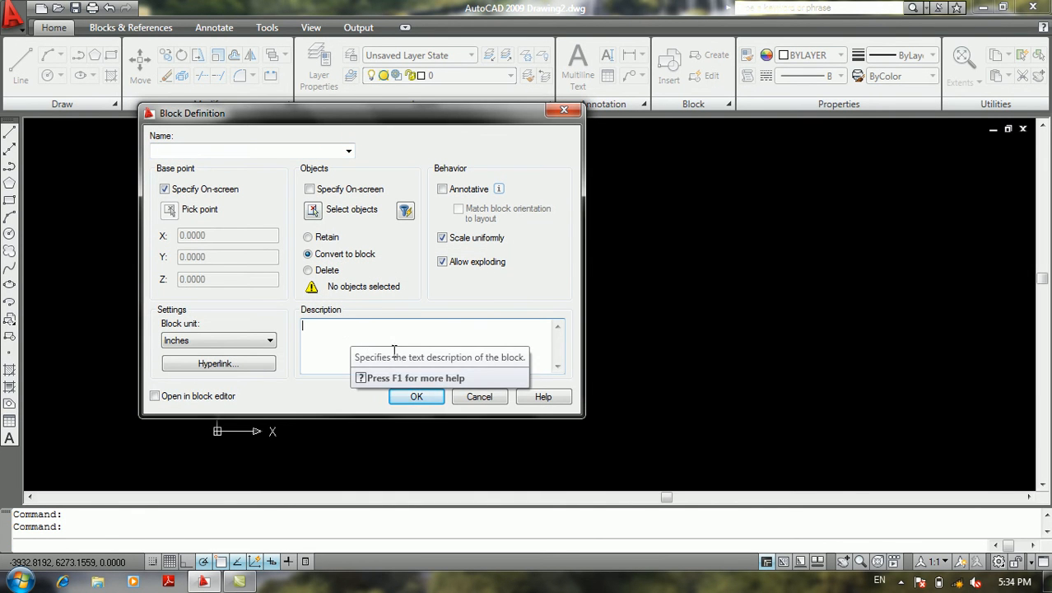
{"action": "left_click", "coordinate": [480, 397]}
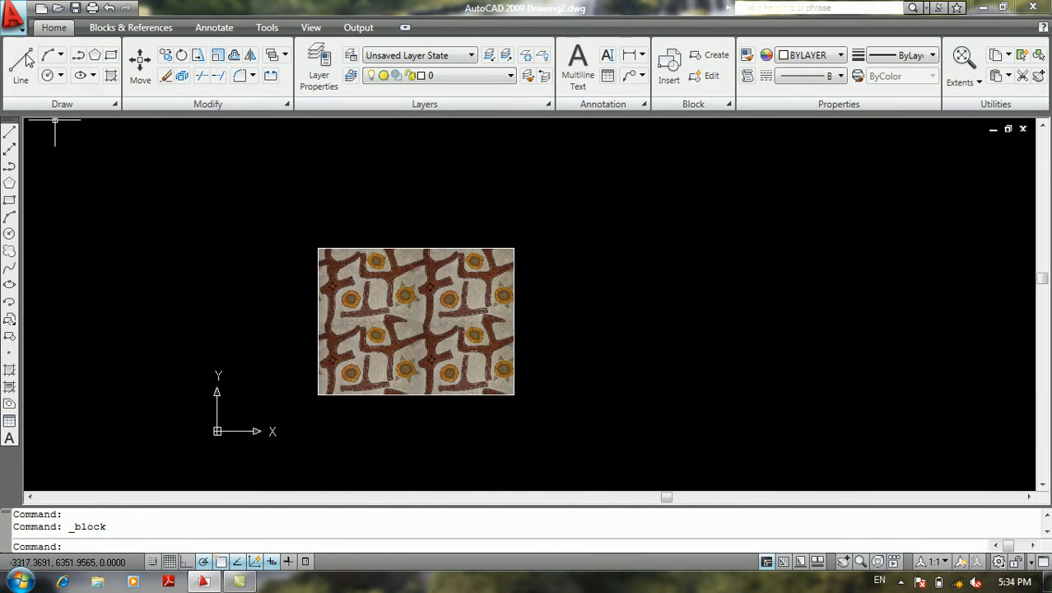
Examine the Modify commands for clipping, annotative object scale and general editing, plus the Window commands for arranging drawings
{"action": "left_click", "coordinate": [15, 16]}
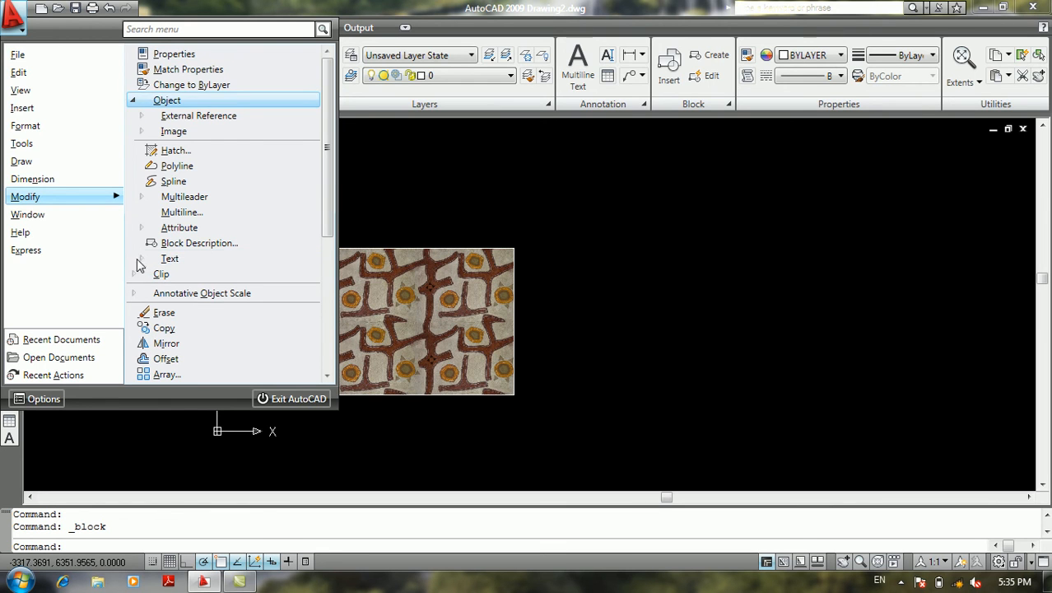
{"action": "left_click", "coordinate": [133, 101]}
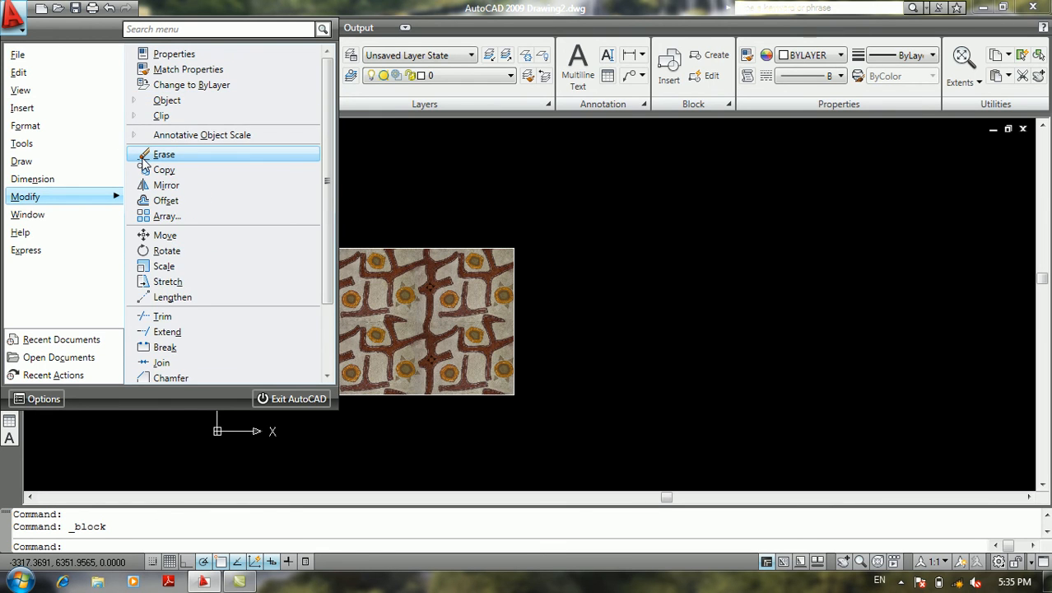
{"action": "left_click", "coordinate": [136, 118]}
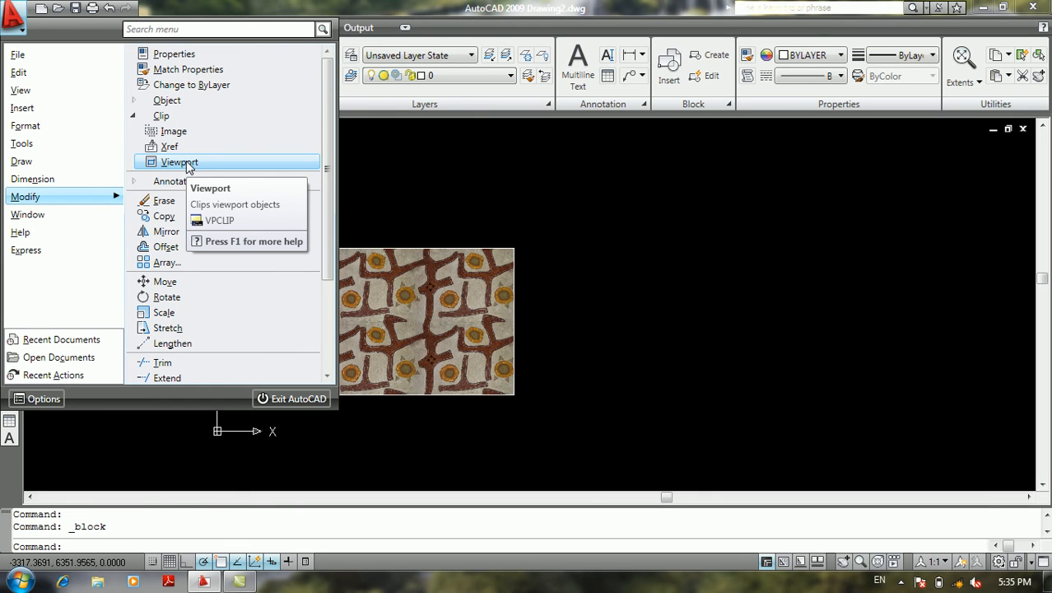
{"action": "left_click", "coordinate": [148, 116]}
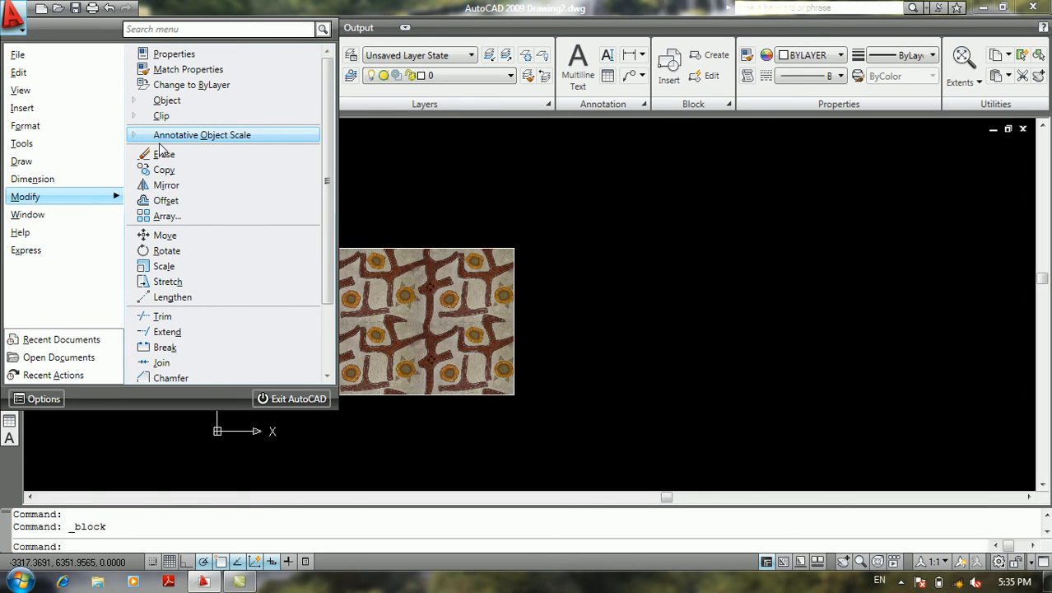
{"action": "left_click", "coordinate": [160, 139]}
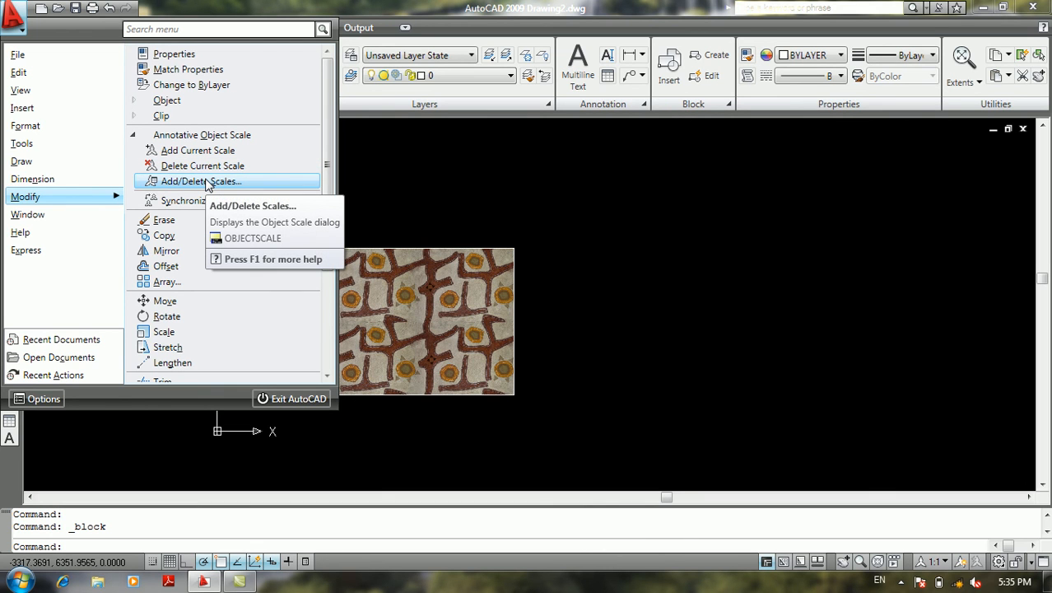
{"action": "left_click", "coordinate": [150, 137]}
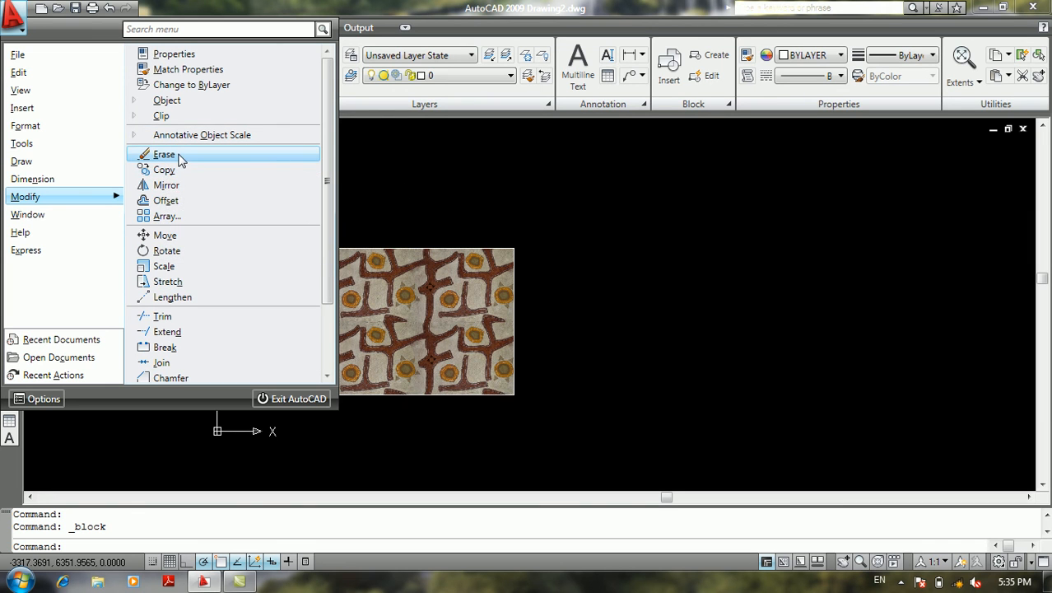
{"action": "scroll", "coordinate": [212, 238], "scroll_direction": "down", "scroll_amount": 2}
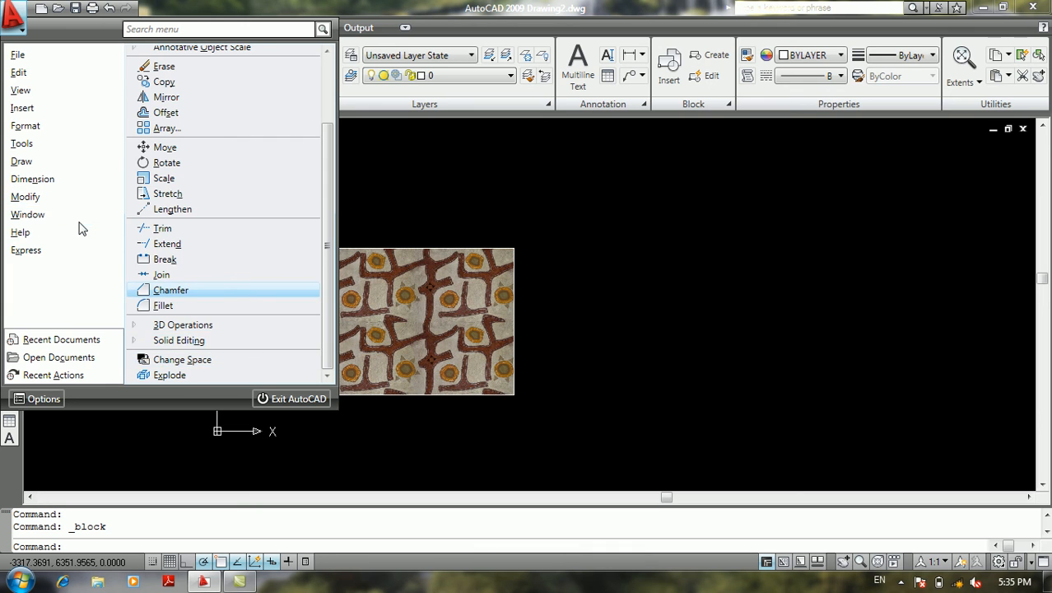
{"action": "mouse_move", "coordinate": [78, 220]}
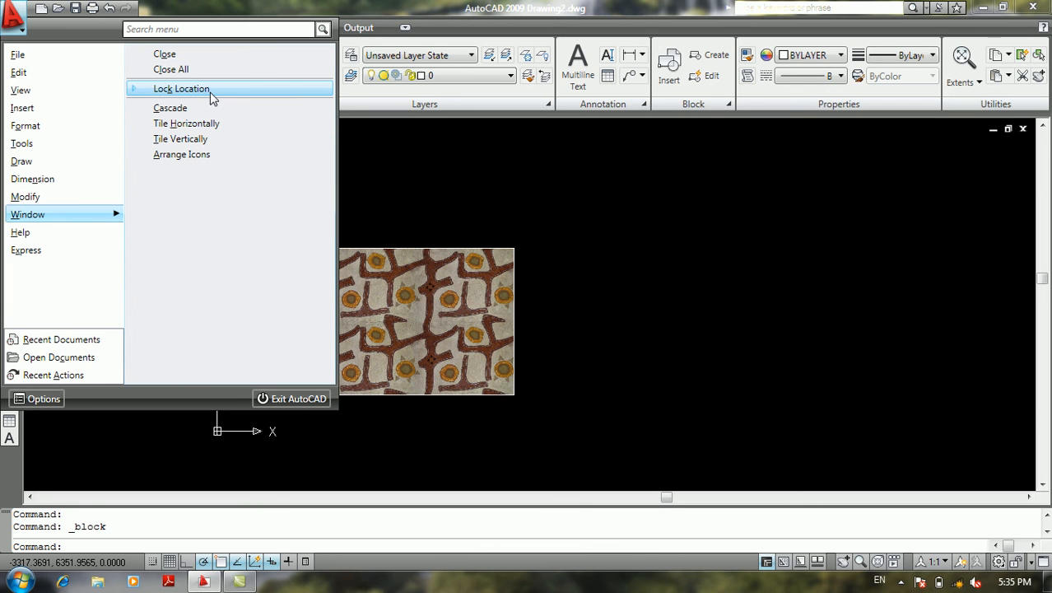
{"action": "left_click", "coordinate": [505, 177]}
{"action": "left_click", "coordinate": [471, 186]}
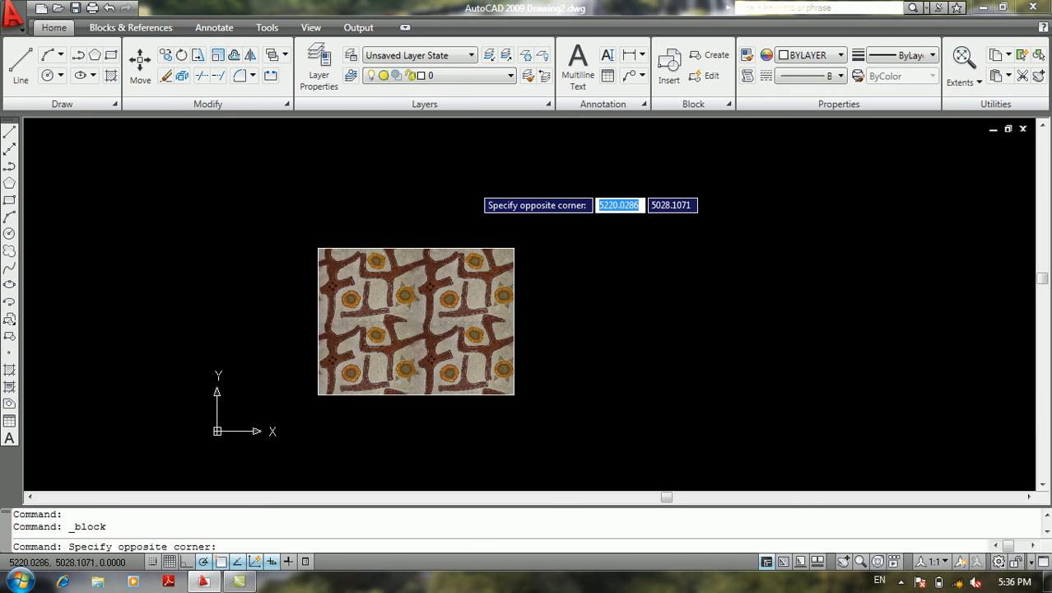
{"action": "left_click", "coordinate": [484, 168]}
{"action": "left_click", "coordinate": [475, 175]}
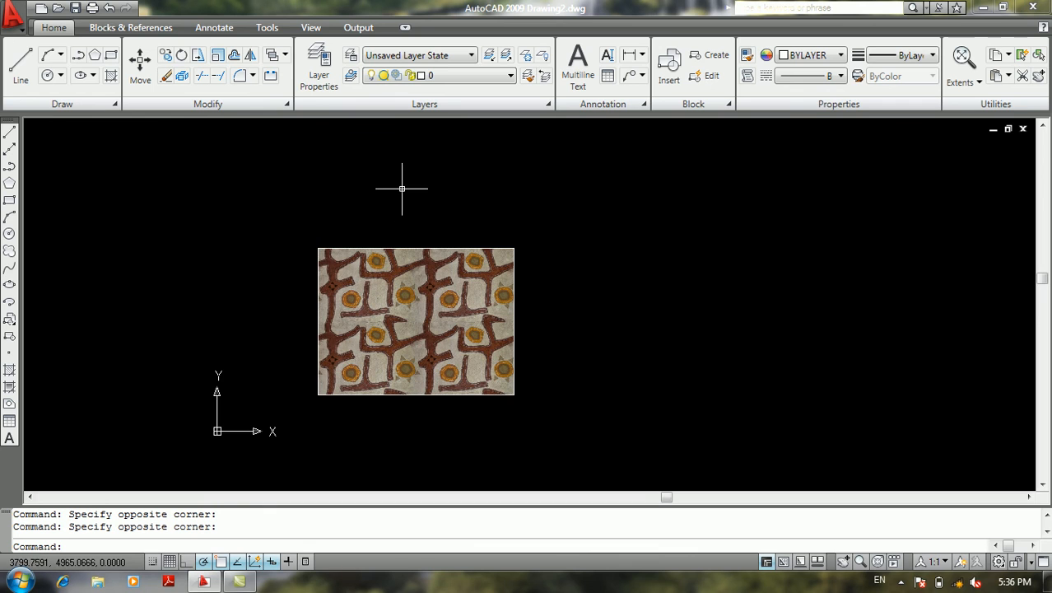
{"action": "scroll", "coordinate": [364, 195], "scroll_direction": "down", "scroll_amount": 3}
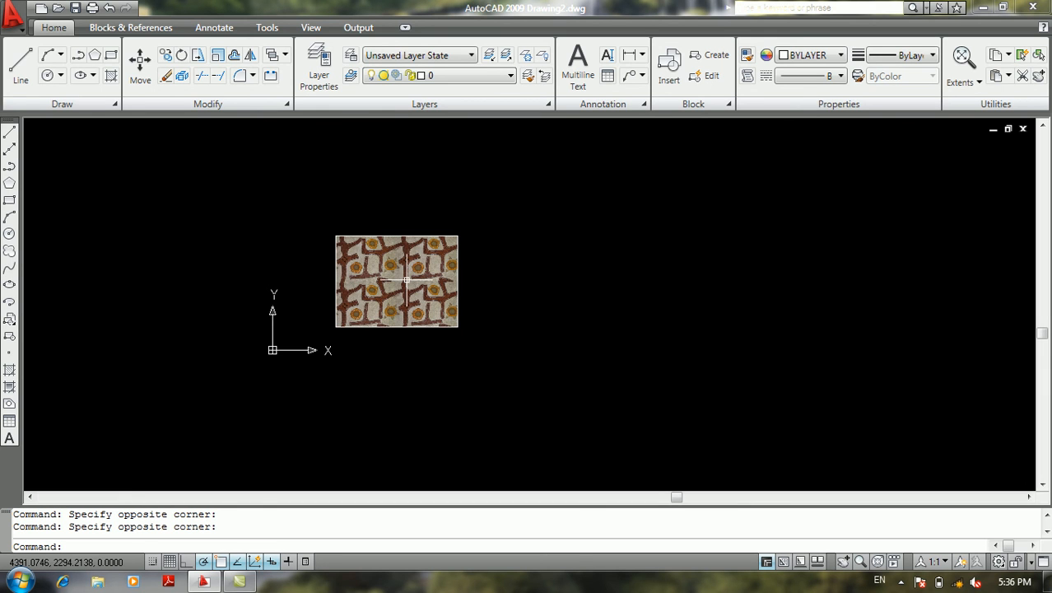
{"action": "scroll", "coordinate": [564, 284], "scroll_direction": "down", "scroll_amount": 1}
{"action": "middle_click_drag", "start_coordinate": [615, 265], "coordinate": [562, 301]}
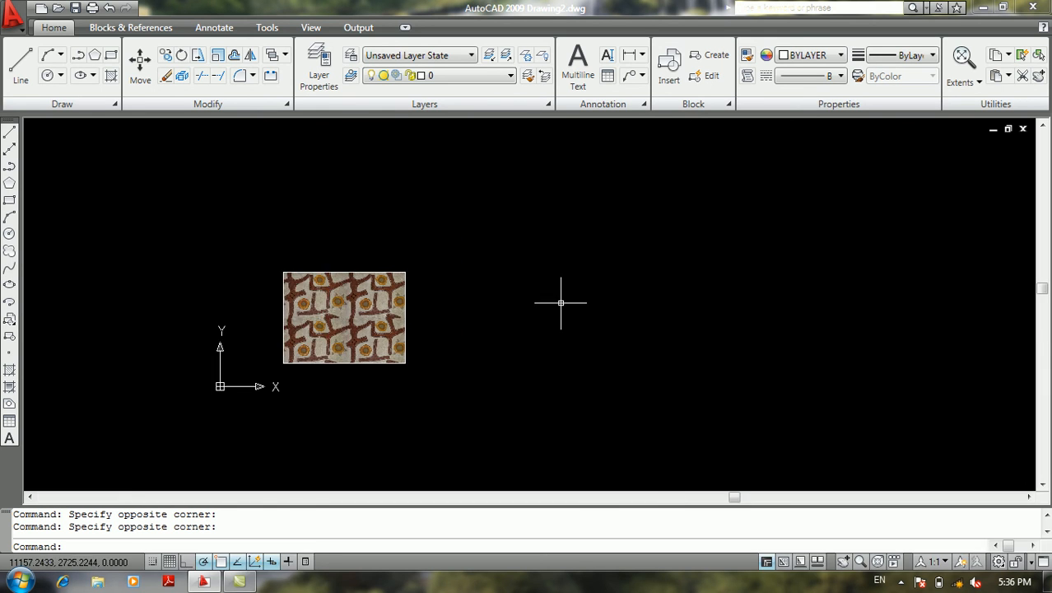